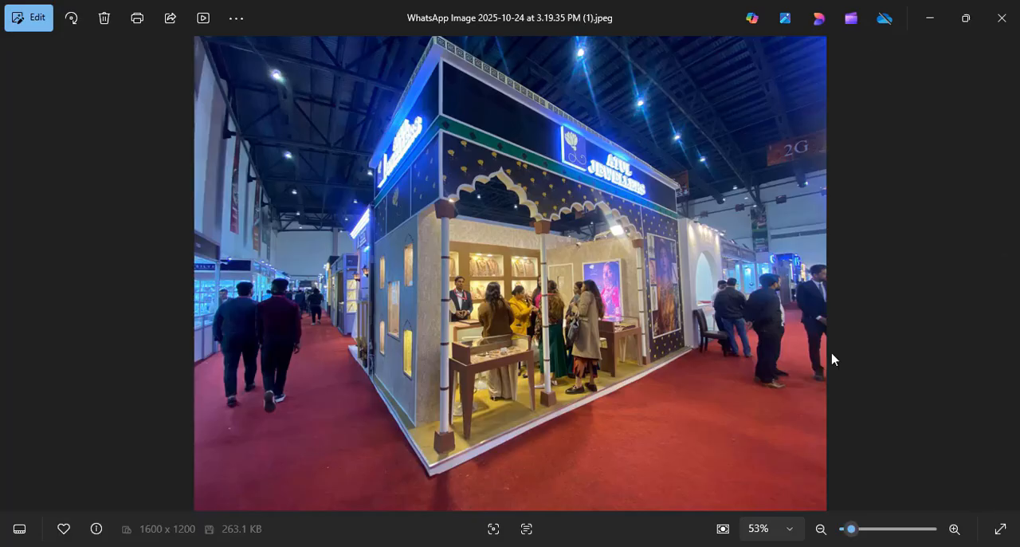
# Examine the Atul Jewellers stall reference photos from the corner and front views, including close-ups of the signage.
pyautogui.doubleClick(652, 165)
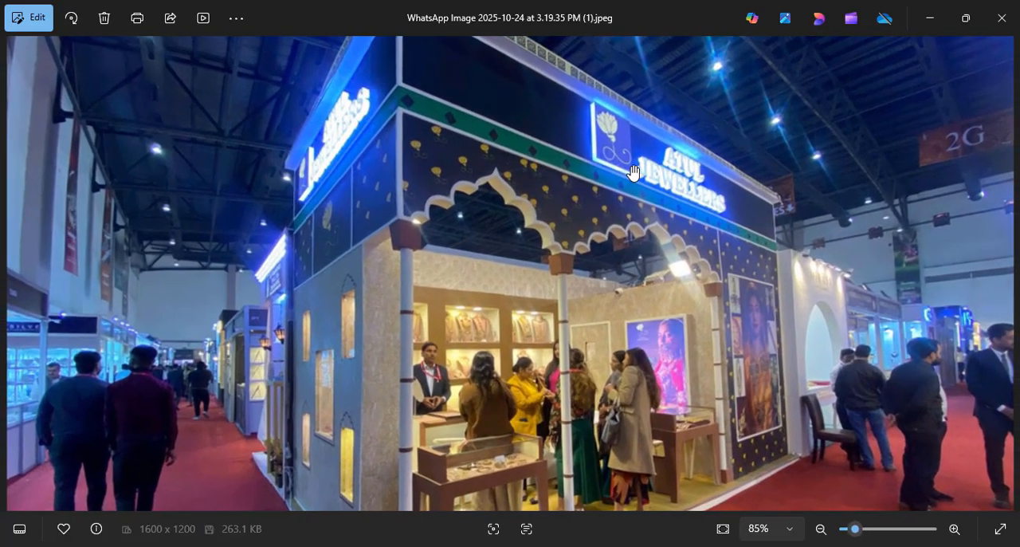
pyautogui.doubleClick(702, 161)
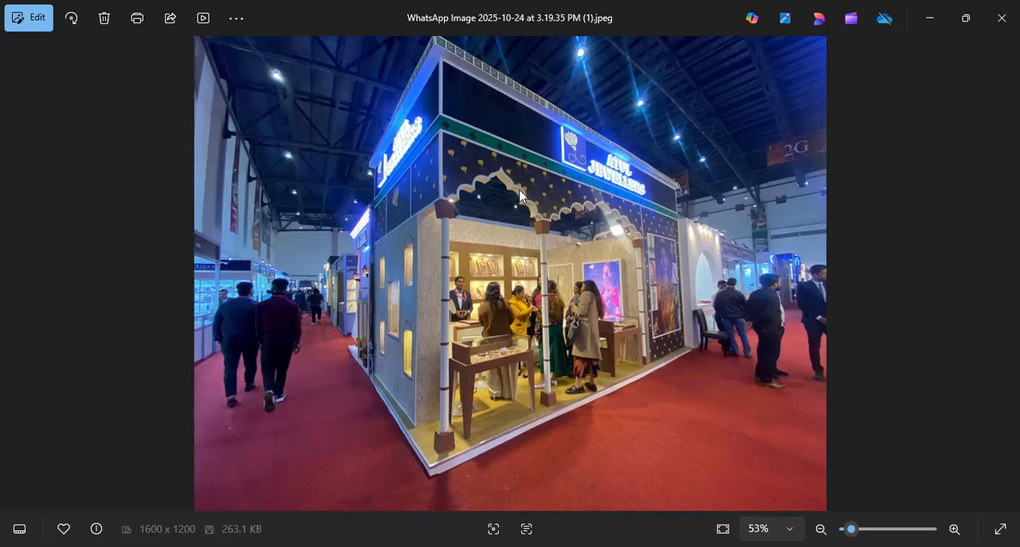
pyautogui.press('Right')
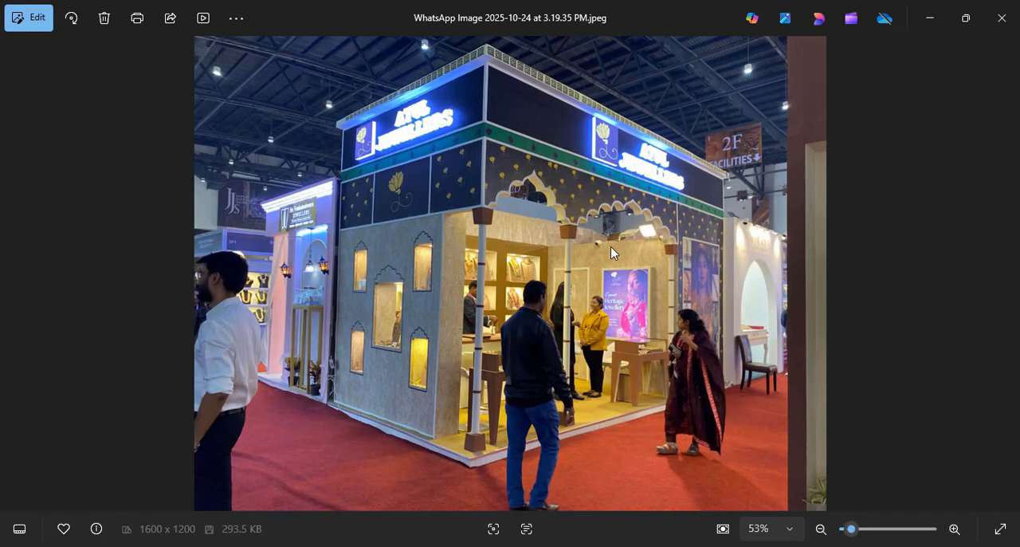
pyautogui.press('Right')
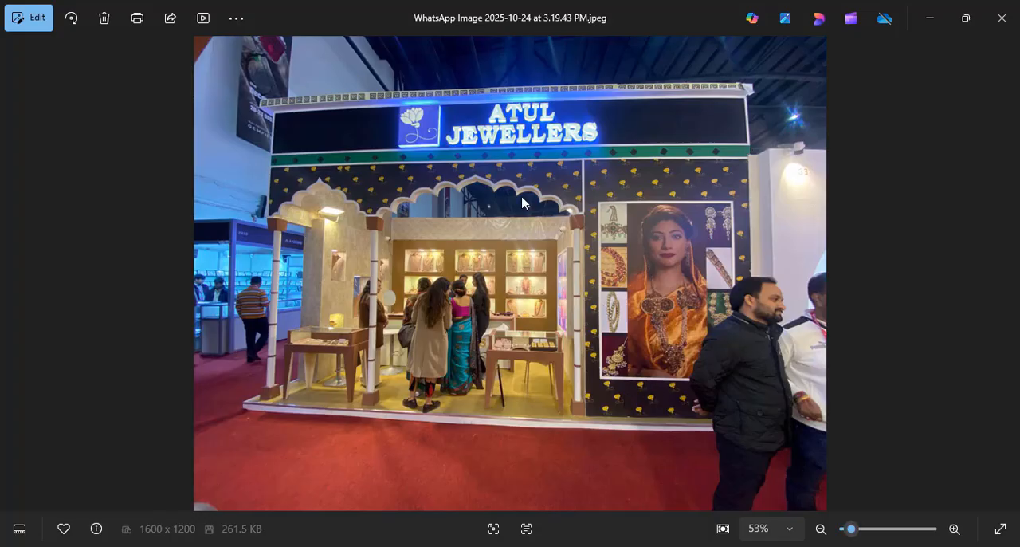
pyautogui.scroll(3, 412, 165)
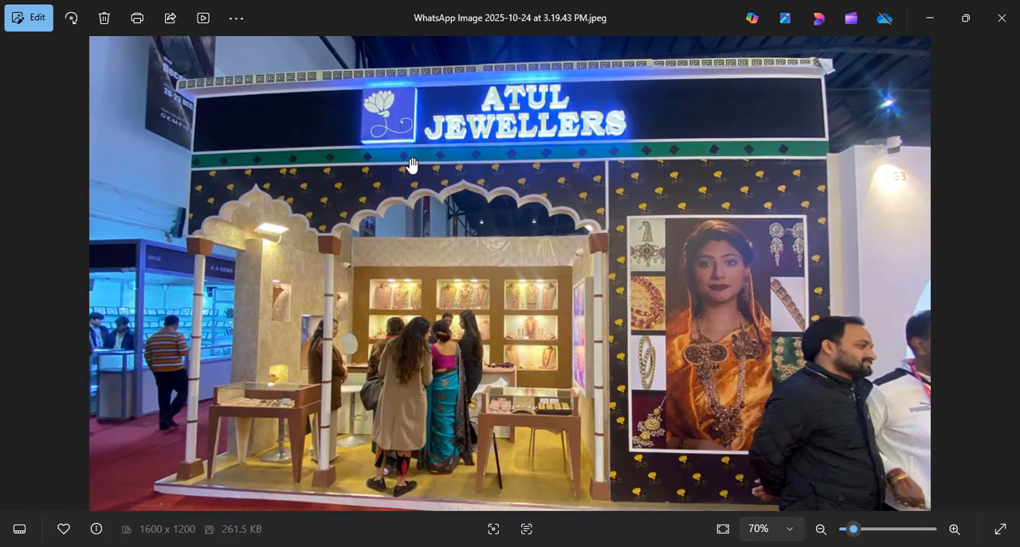
pyautogui.scroll(-3, 412, 166)
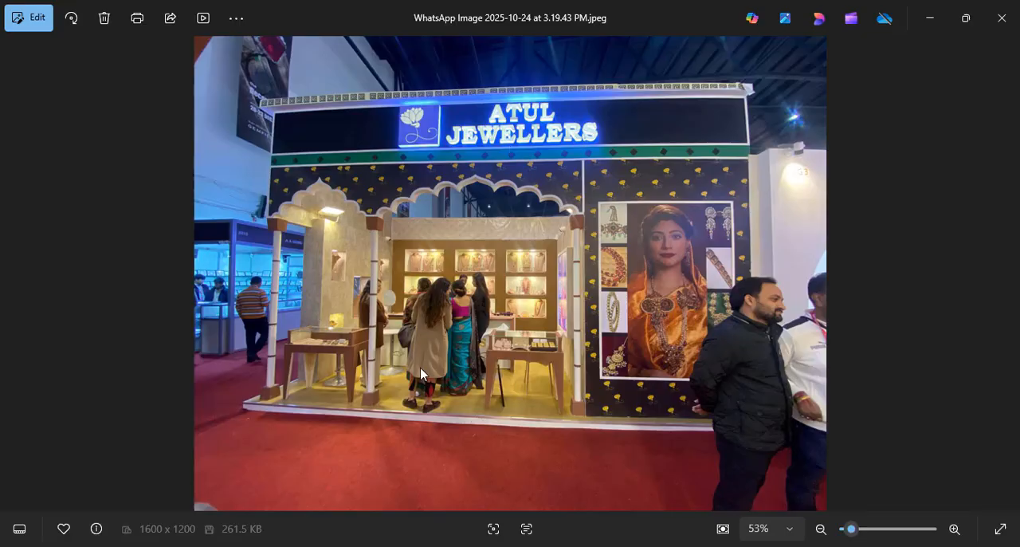
# Switch to 3ds Max and examine the existing furniture and light groups of the 6X3 scene in perspective and top views.
pyautogui.click(590, 487)
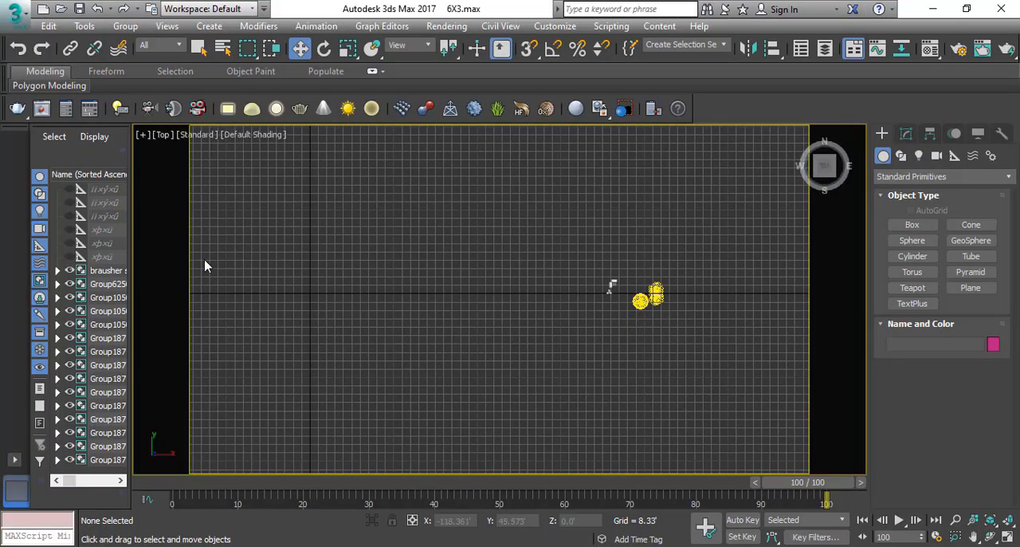
pyautogui.scroll(-3, 426, 267)
pyautogui.moveTo(466, 315); pyautogui.dragTo(527, 320, button='middle')
pyautogui.scroll(3, 597, 293)
pyautogui.moveTo(611, 228); pyautogui.dragTo(324, 423)
pyautogui.press('z')
pyautogui.keyDown('alt'); pyautogui.moveTo(415, 399); pyautogui.dragTo(541, 286, button='middle'); pyautogui.keyUp('alt')
pyautogui.moveTo(541, 246); pyautogui.dragTo(516, 334, button='middle')
pyautogui.press('p')
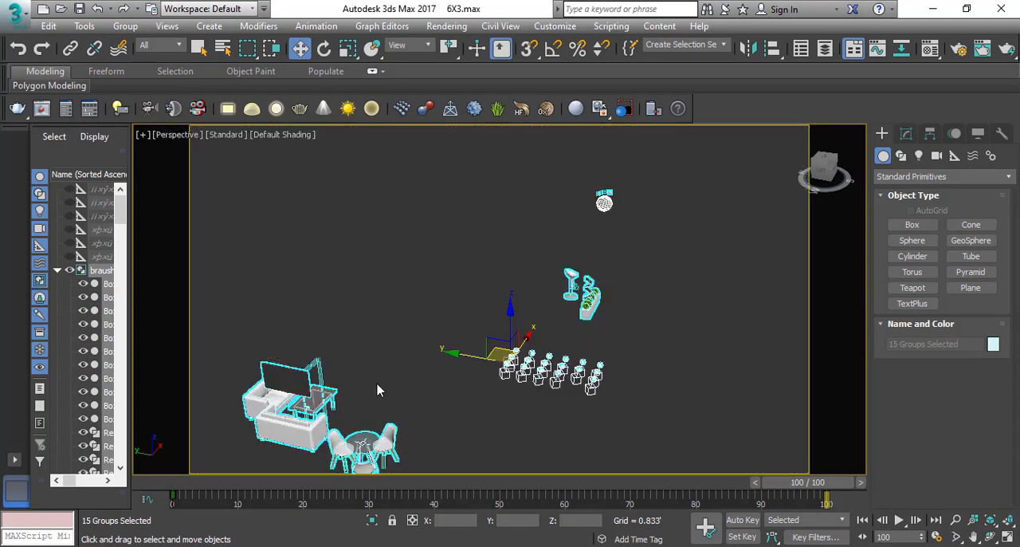
pyautogui.click(291, 433)
pyautogui.click(363, 448)
pyautogui.scroll(-3, 453, 331)
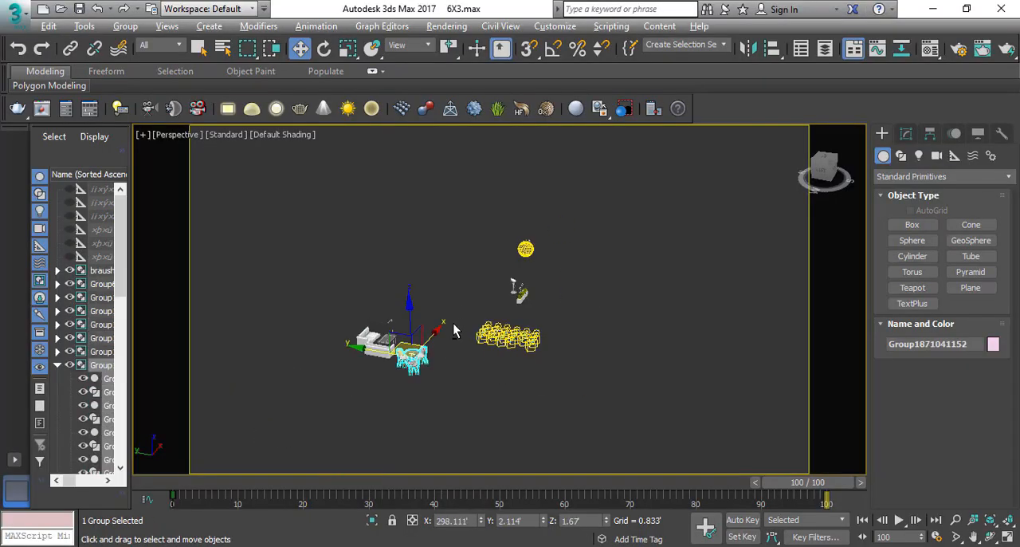
pyautogui.keyDown('alt'); pyautogui.moveTo(455, 331); pyautogui.dragTo(399, 305, button='middle'); pyautogui.keyUp('alt')
pyautogui.moveTo(244, 215); pyautogui.dragTo(774, 477)
pyautogui.press('t')
pyautogui.scroll(-6, 513, 360)
pyautogui.click(524, 244)
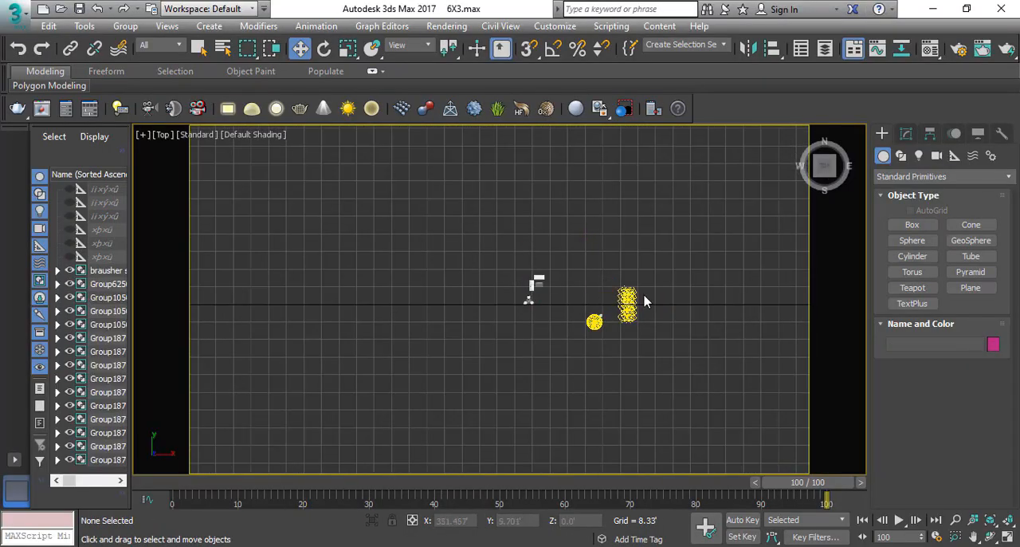
# Draw a rectangle about 209.6' wide and 81.4' long around the origin in the top view.
pyautogui.scroll(-3, 644, 297)
pyautogui.scroll(-2, 702, 304)
pyautogui.moveTo(626, 313); pyautogui.dragTo(781, 323, button='middle')
pyautogui.scroll(1, 543, 320)
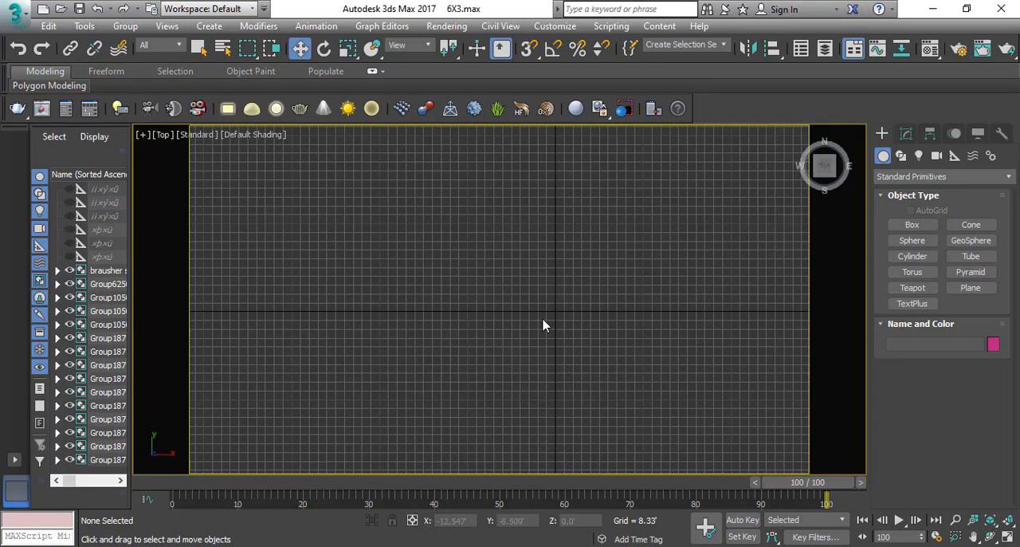
pyautogui.moveTo(542, 325); pyautogui.dragTo(455, 307, button='middle')
pyautogui.rightClick(535, 299)
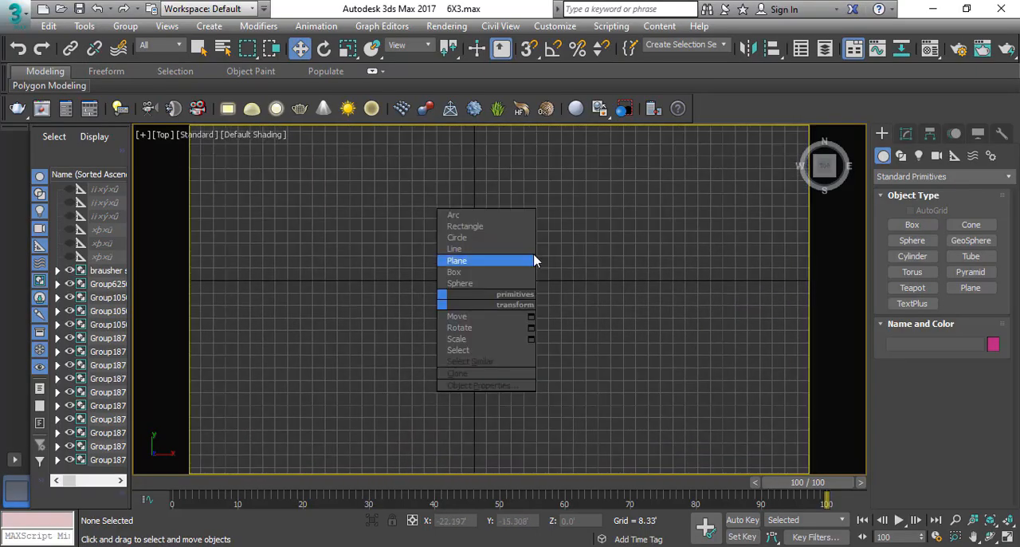
pyautogui.click(464, 226)
pyautogui.moveTo(302, 237); pyautogui.dragTo(615, 358)
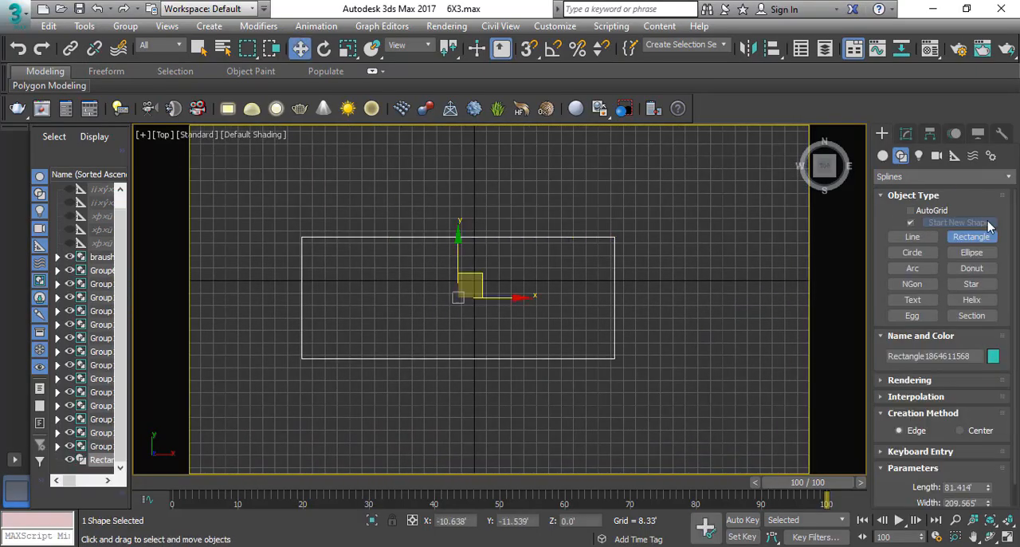
# Set the rectangle's width to 6 m and its length to 3 m.
pyautogui.click(906, 133)
pyautogui.moveTo(979, 401); pyautogui.dragTo(701, 401)
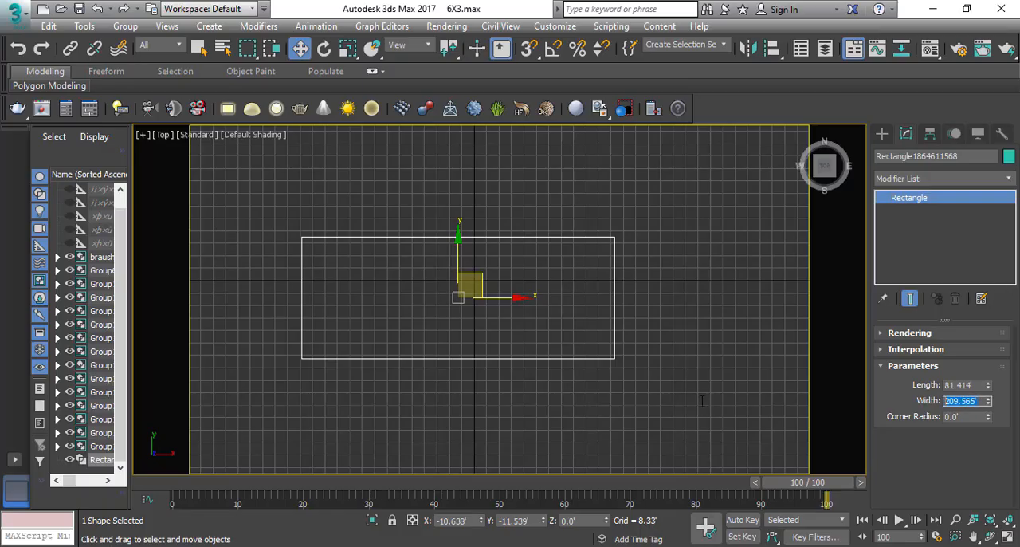
pyautogui.write('6.')
pyautogui.write('M')
pyautogui.hotkey('shift', 'Tab')
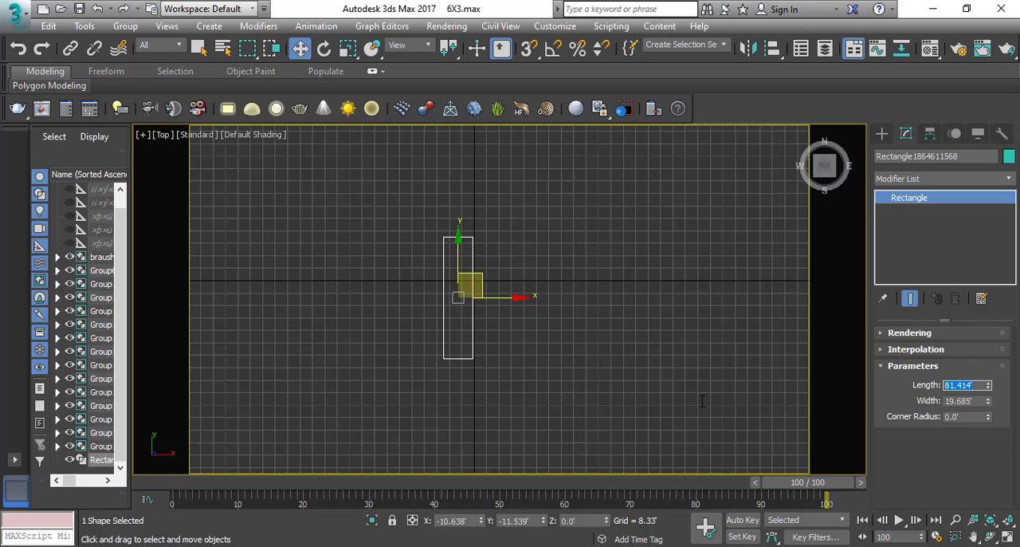
pyautogui.write('3m')
pyautogui.press('Return')
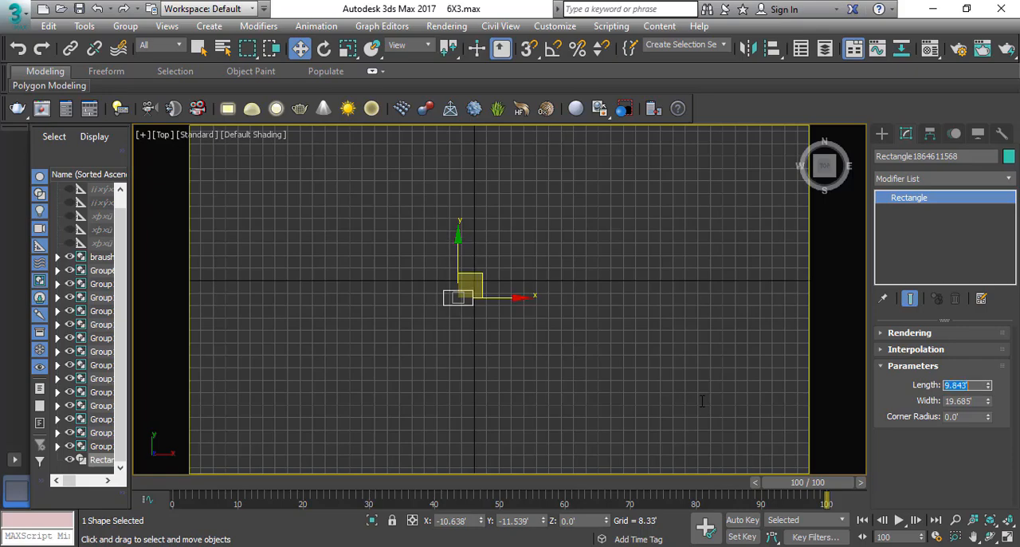
# Centre the rectangle on the origin by setting its X and Y position to 0.
pyautogui.scroll(2, 470, 283)
pyautogui.scroll(4, 462, 307)
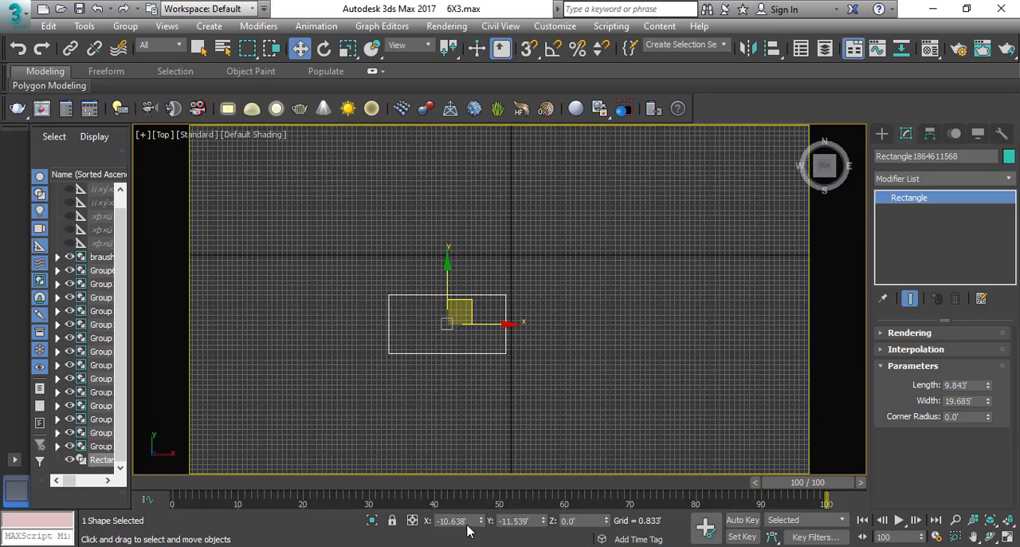
pyautogui.click(469, 520)
pyautogui.write('0')
pyautogui.press('Tab')
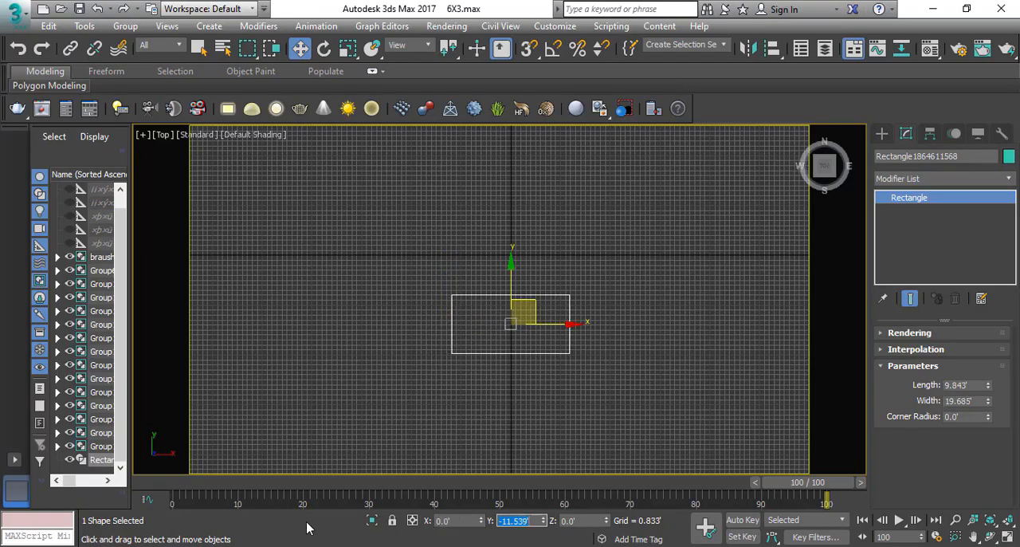
pyautogui.write('0')
pyautogui.press('Return')
pyautogui.scroll(3, 455, 312)
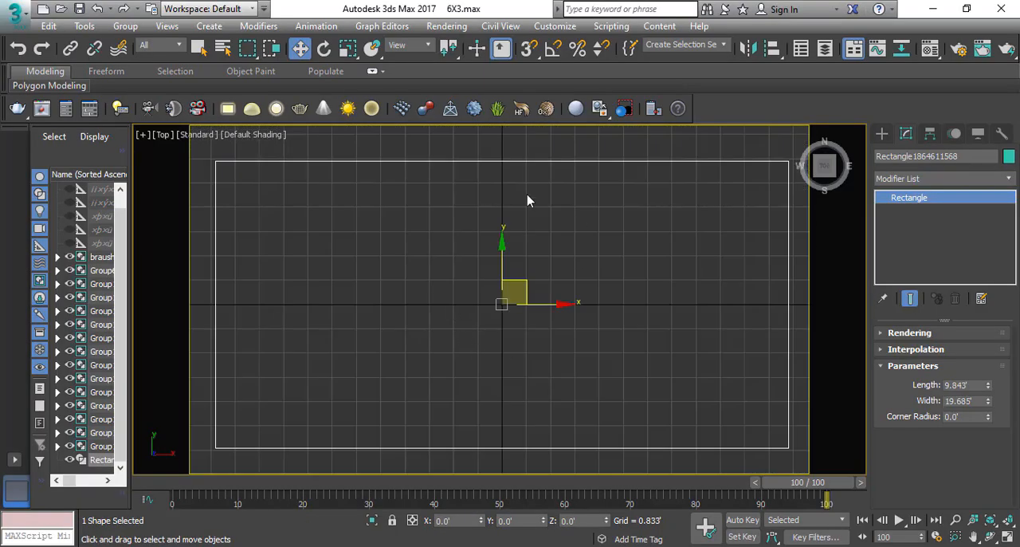
# Apply an Extrude modifier to the rectangle and set its amount to 2 inches (0.167').
pyautogui.scroll(-1, 448, 235)
pyautogui.scroll(-3, 447, 235)
pyautogui.click(909, 180)
pyautogui.write('ex')
pyautogui.press('Return')
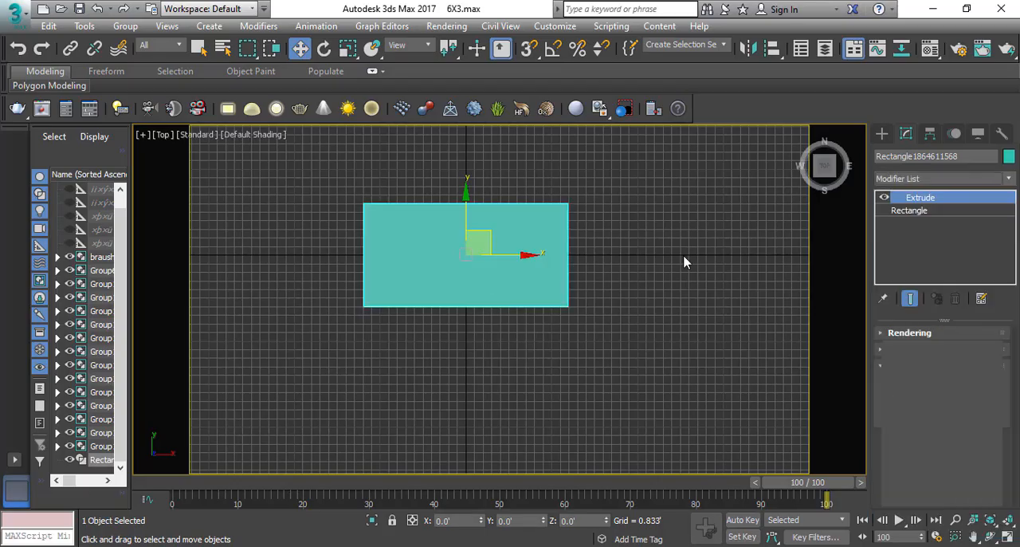
pyautogui.press('f')
pyautogui.scroll(2, 483, 289)
pyautogui.doubleClick(960, 354)
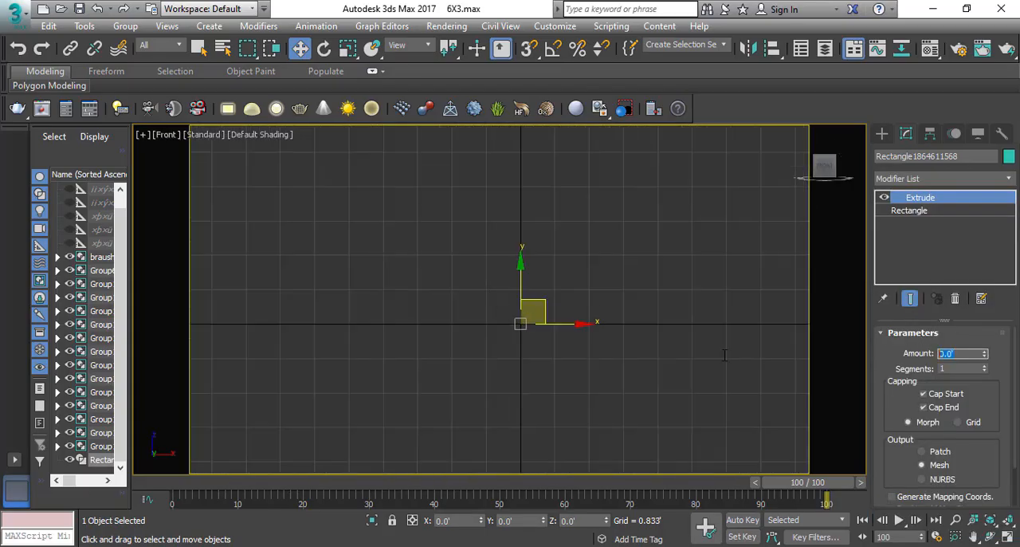
pyautogui.write('2')
pyautogui.press('Return')
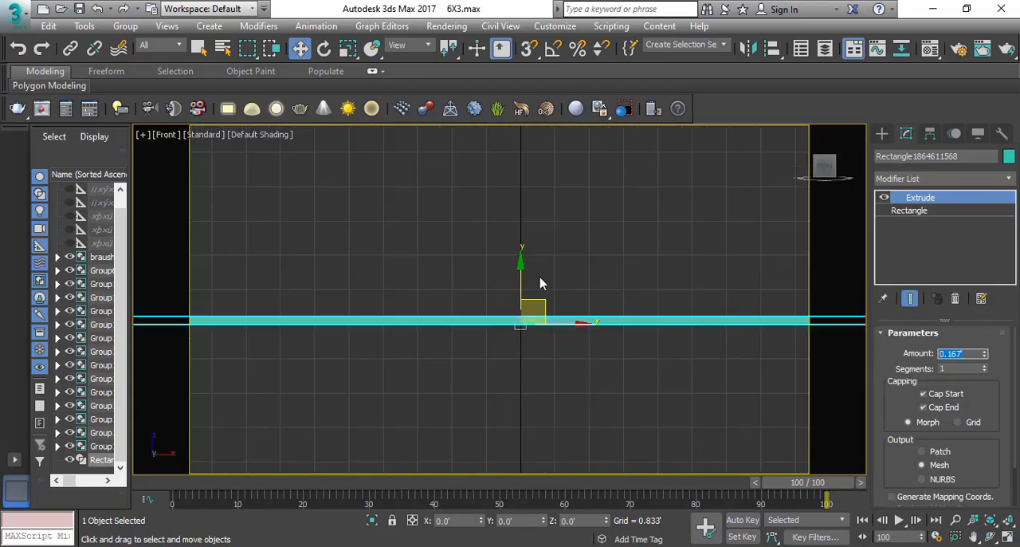
# Enable 2.5D snapping to vertices and midpoints, with grid point snapping turned off.
pyautogui.moveTo(527, 50); pyautogui.dragTo(527, 79)
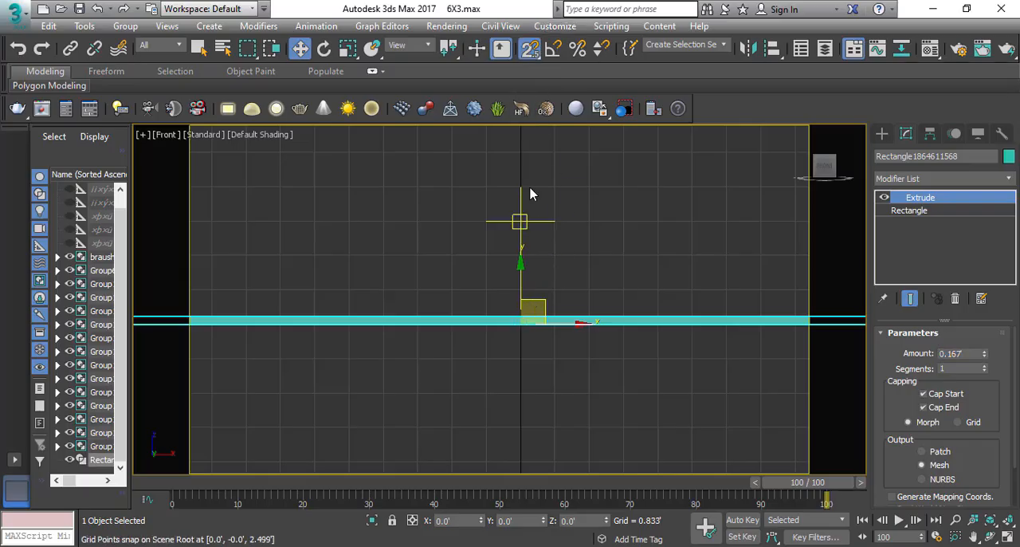
pyautogui.rightClick(531, 48)
pyautogui.click(439, 236)
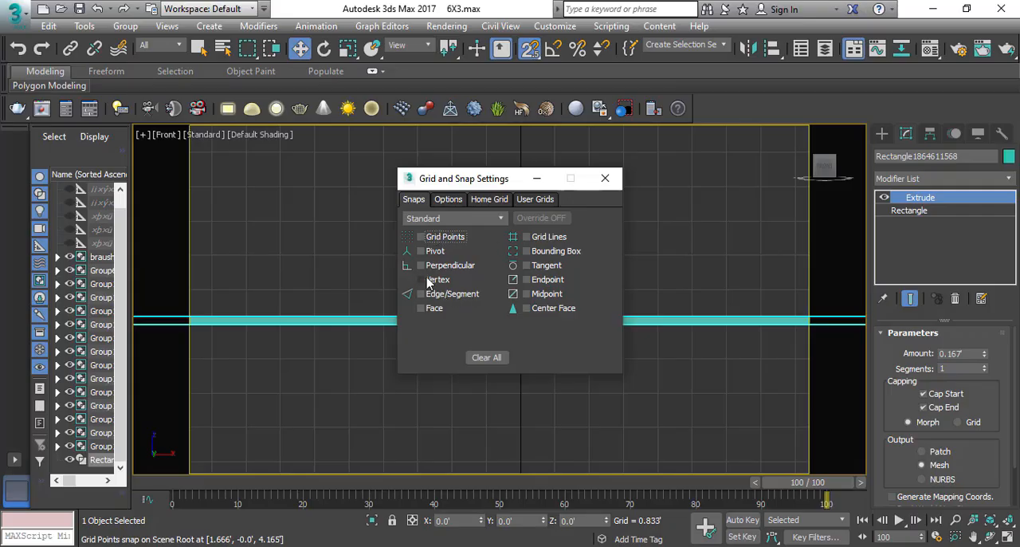
pyautogui.click(428, 280)
pyautogui.click(549, 292)
pyautogui.click(452, 201)
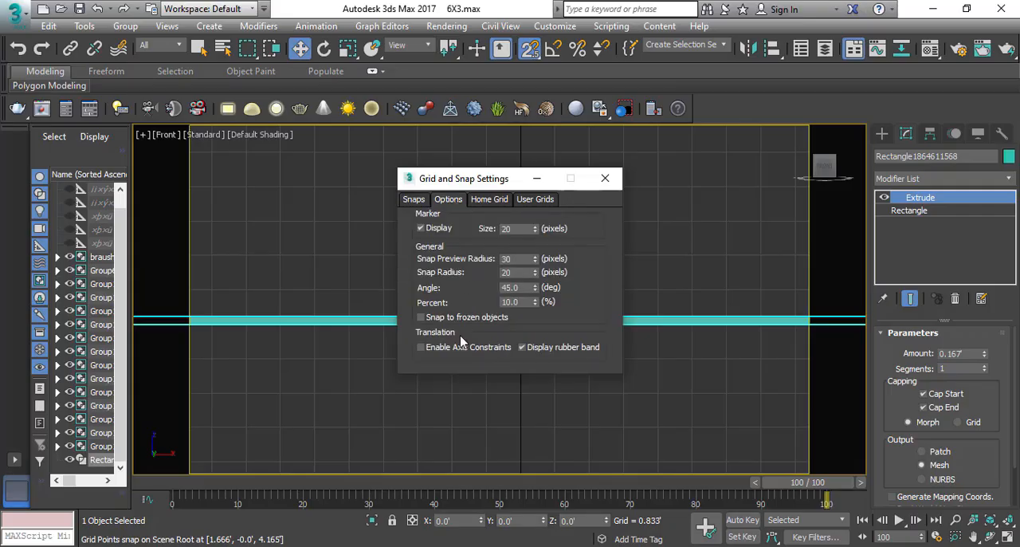
pyautogui.click(608, 179)
# Copy the slab upward in the front view so the copy sits directly on top of the original.
pyautogui.scroll(3, 500, 330)
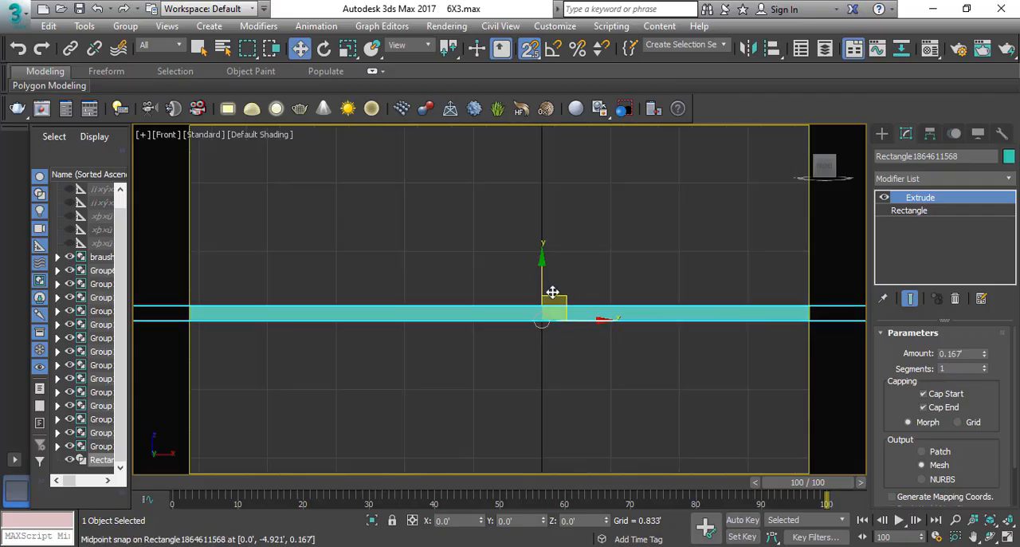
pyautogui.moveTo(542, 303)
pyautogui.mouseDown()
pyautogui.moveTo(537, 271)
pyautogui.moveTo(539, 296)
pyautogui.mouseUp()
pyautogui.click(511, 344)
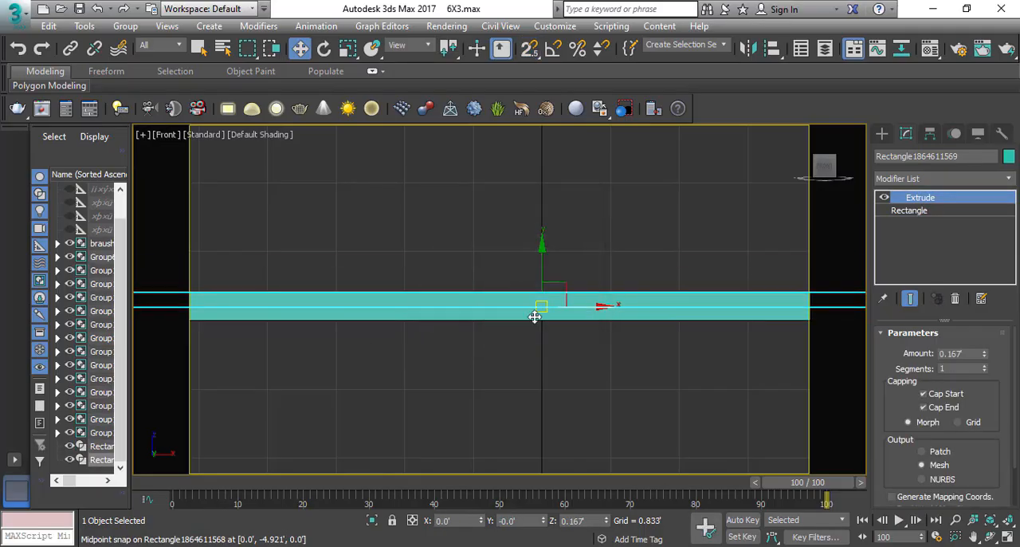
# Set the lower slab's base rectangle to 9.643' length and 19.485' width, working in the wireframe top view.
pyautogui.press('t')
pyautogui.press('z')
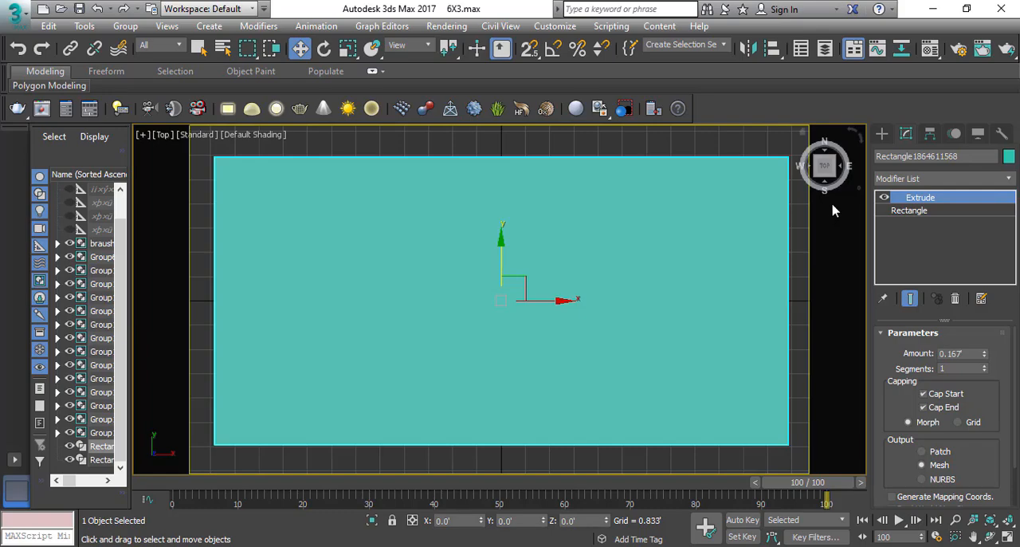
pyautogui.press('F3')
pyautogui.click(922, 211)
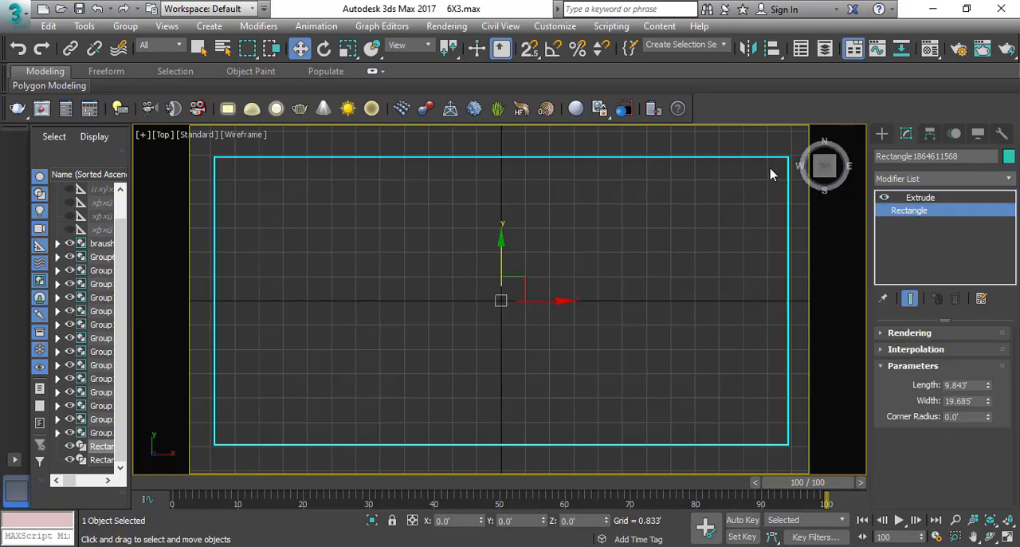
pyautogui.scroll(5, 786, 157)
pyautogui.moveTo(785, 166); pyautogui.dragTo(590, 251, button='middle')
pyautogui.scroll(5, 626, 221)
pyautogui.scroll(1, 757, 271)
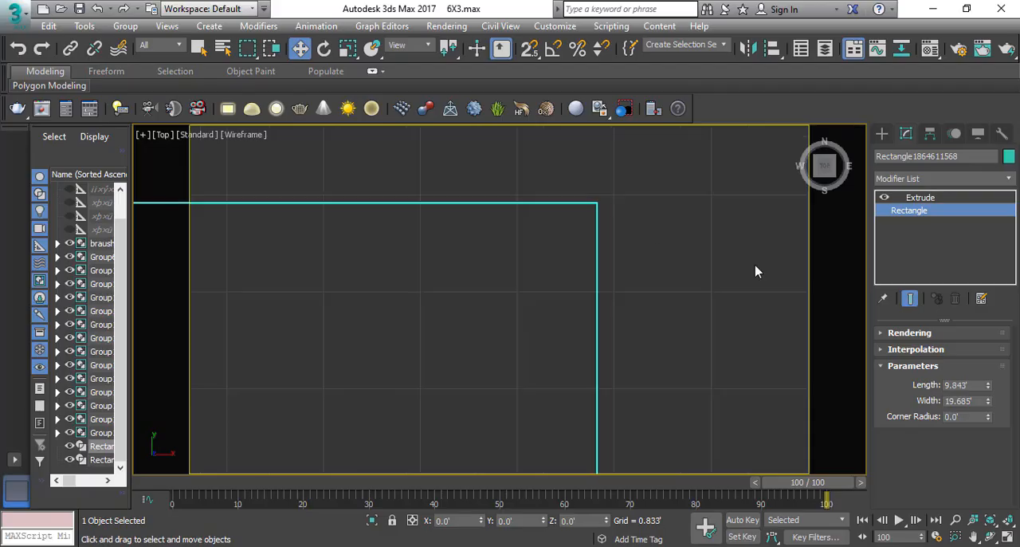
pyautogui.click(961, 385)
pyautogui.write('9.643')
pyautogui.press('Tab')
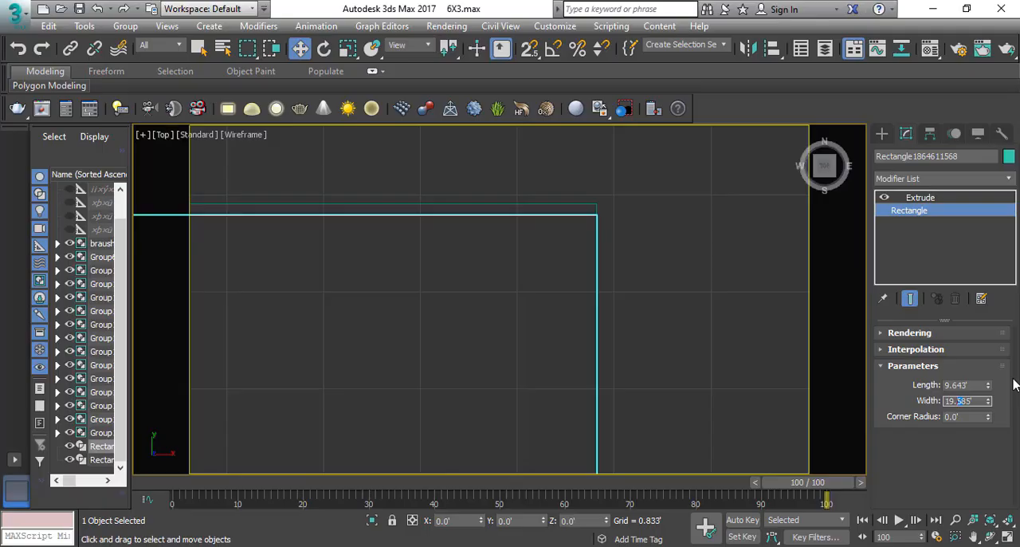
pyautogui.press('Return')
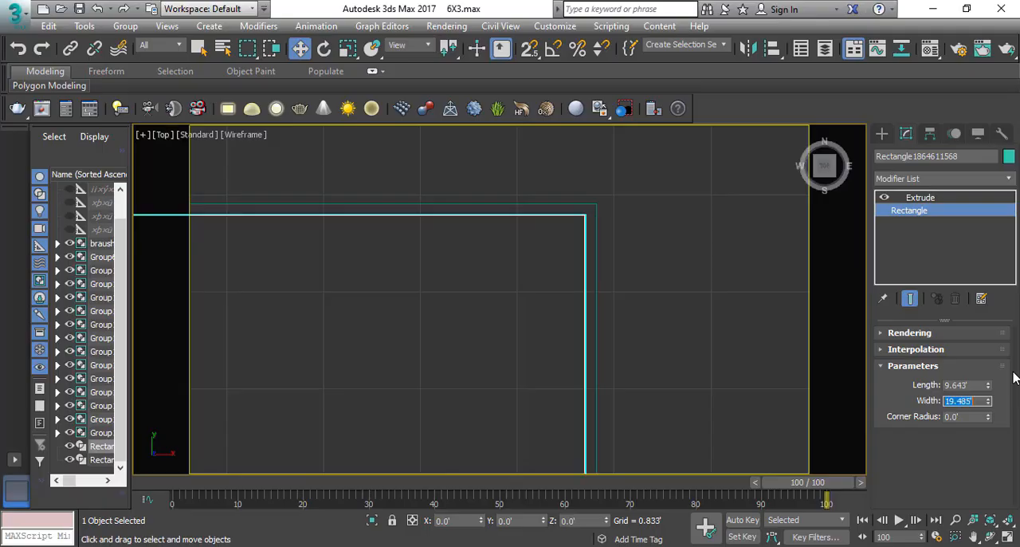
# Examine the two stacked slabs together in the top view and in shaded perspective.
pyautogui.scroll(-4, 607, 257)
pyautogui.moveTo(609, 265); pyautogui.dragTo(606, 289, button='middle')
pyautogui.moveTo(615, 217); pyautogui.dragTo(420, 416)
pyautogui.press('z')
pyautogui.scroll(-1, 424, 365)
pyautogui.scroll(-2, 424, 371)
pyautogui.moveTo(424, 372); pyautogui.dragTo(392, 390, button='middle')
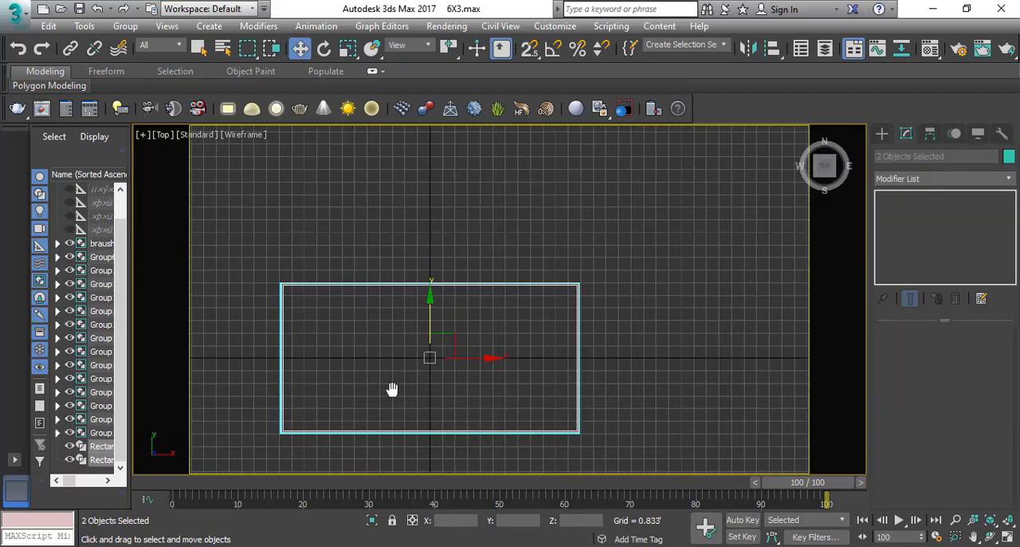
pyautogui.press('p')
pyautogui.press('z')
pyautogui.keyDown('alt'); pyautogui.moveTo(474, 440); pyautogui.dragTo(381, 387, button='middle'); pyautogui.keyUp('alt')
pyautogui.press('F3')
pyautogui.click(138, 411)
pyautogui.keyDown('alt'); pyautogui.moveTo(139, 412); pyautogui.dragTo(288, 309, button='middle'); pyautogui.keyUp('alt')
pyautogui.click(287, 310)
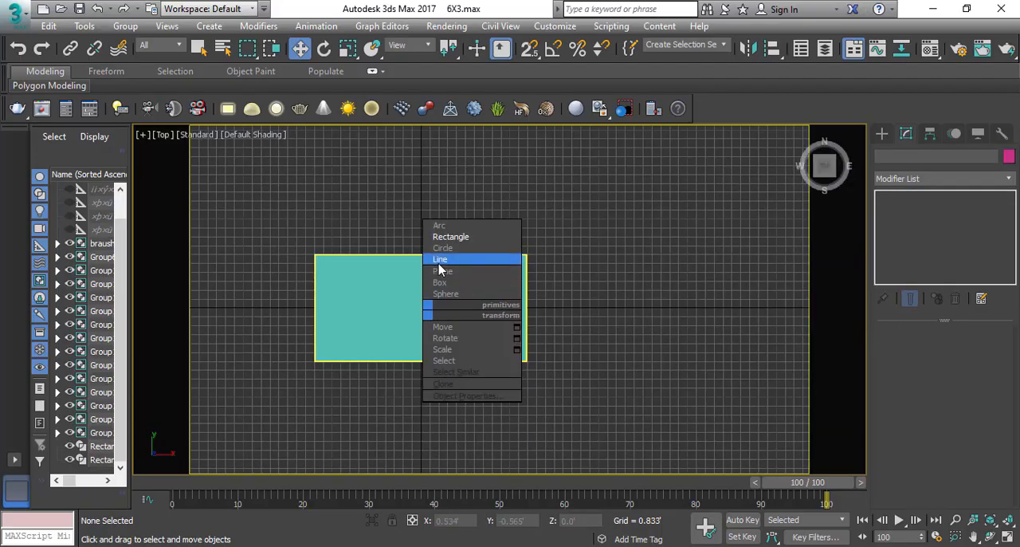
# Draw an open L-shaped line snapped to the platform's corners along its back and right edges, and show the line's geometry settings.
pyautogui.click(448, 254)
pyautogui.press('F3')
pyautogui.scroll(3, 343, 251)
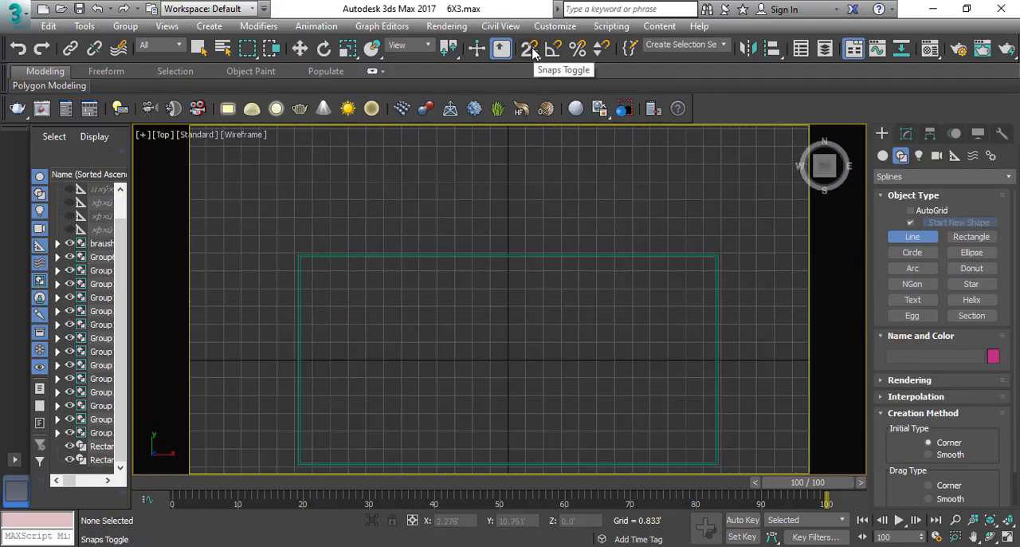
pyautogui.click(529, 48)
pyautogui.click(298, 255)
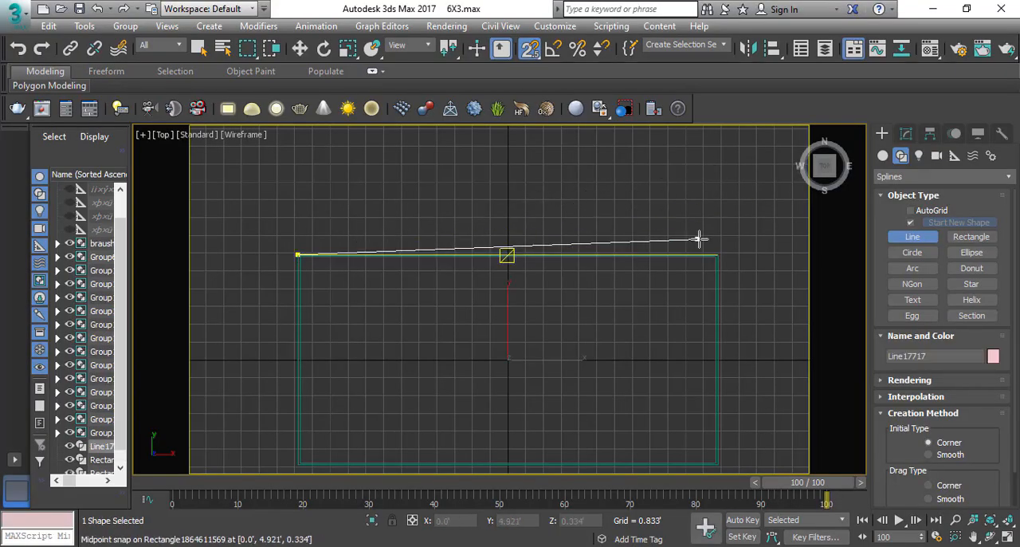
pyautogui.click(717, 255)
pyautogui.click(725, 464)
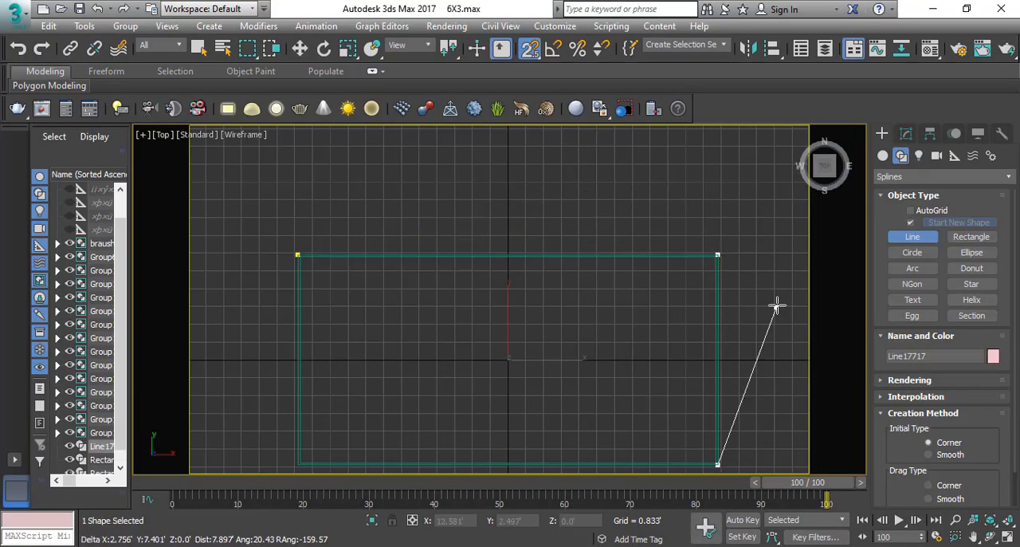
pyautogui.rightClick(773, 307)
pyautogui.moveTo(635, 322); pyautogui.dragTo(597, 254, button='middle')
pyautogui.rightClick(595, 261)
pyautogui.press('3')
pyautogui.moveTo(679, 126); pyautogui.dragTo(574, 279)
pyautogui.scroll(-10, 982, 445)
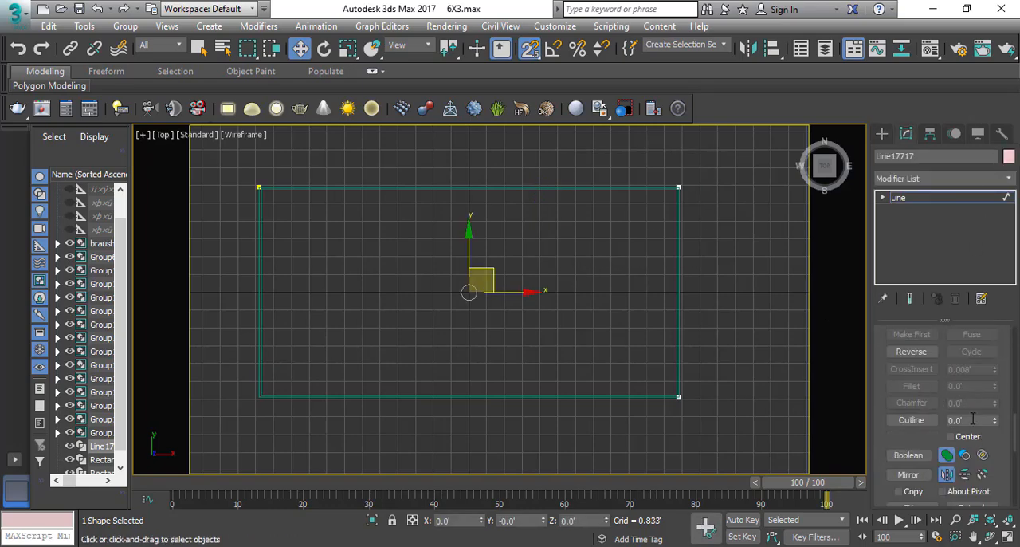
# Try to outline the L-shaped line outward from the platform's back and right edges.
pyautogui.click(973, 419)
pyautogui.press('Return')
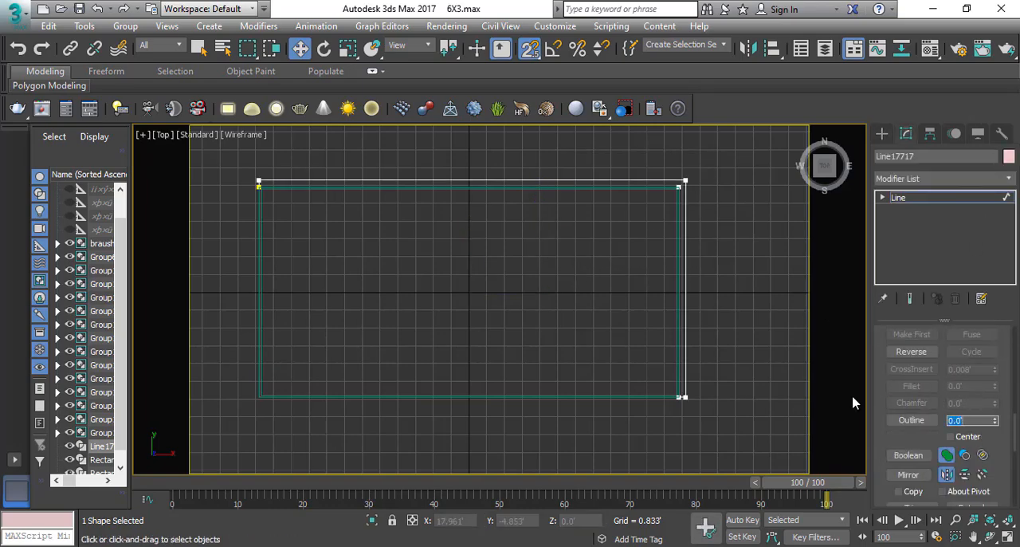
pyautogui.moveTo(451, 241); pyautogui.dragTo(458, 247, button='middle')
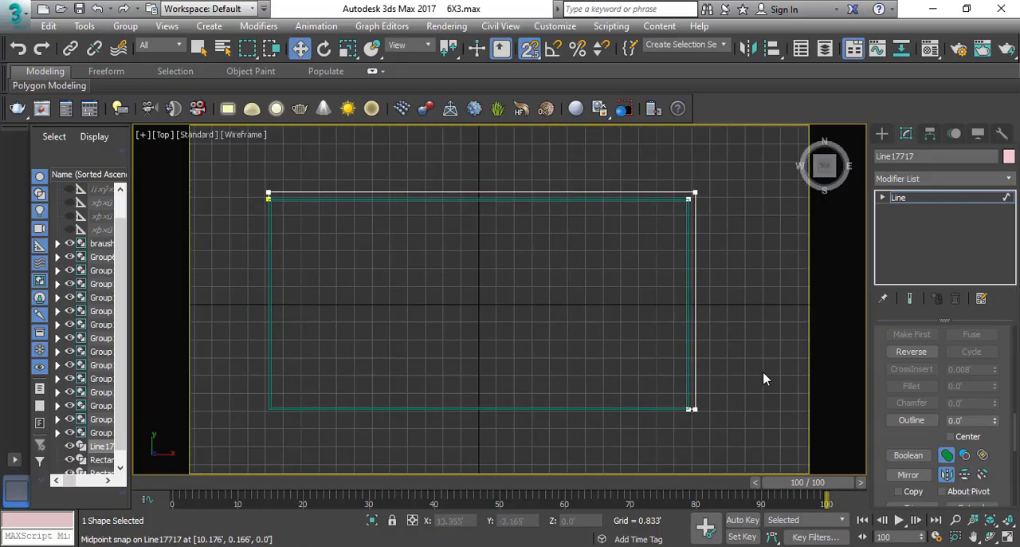
pyautogui.moveTo(740, 366); pyautogui.dragTo(696, 361, button='middle')
pyautogui.hotkey('ctrl', 'z')
# Outline the L-shaped line inward over the platform and add an Extrude modifier to it.
pyautogui.click(971, 420)
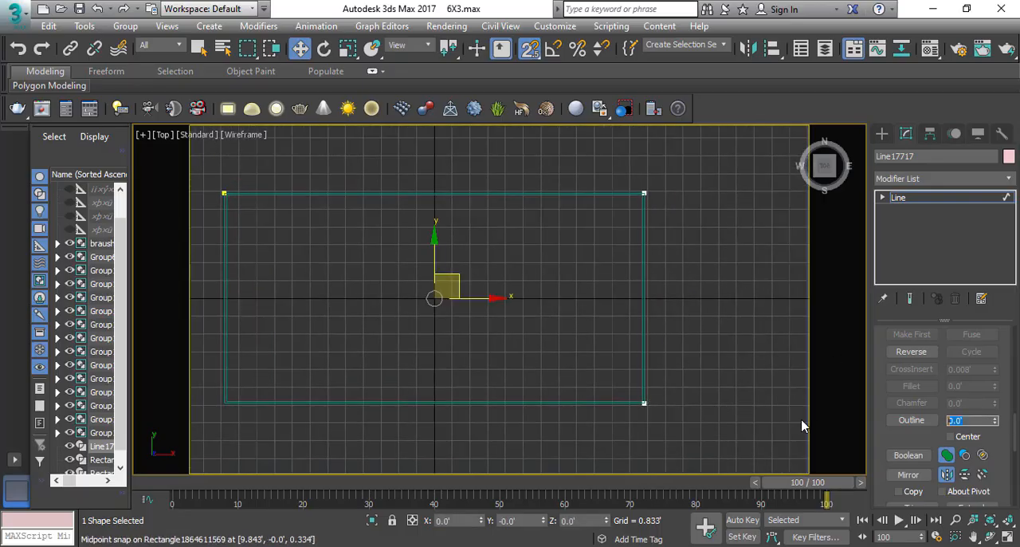
pyautogui.press('Return')
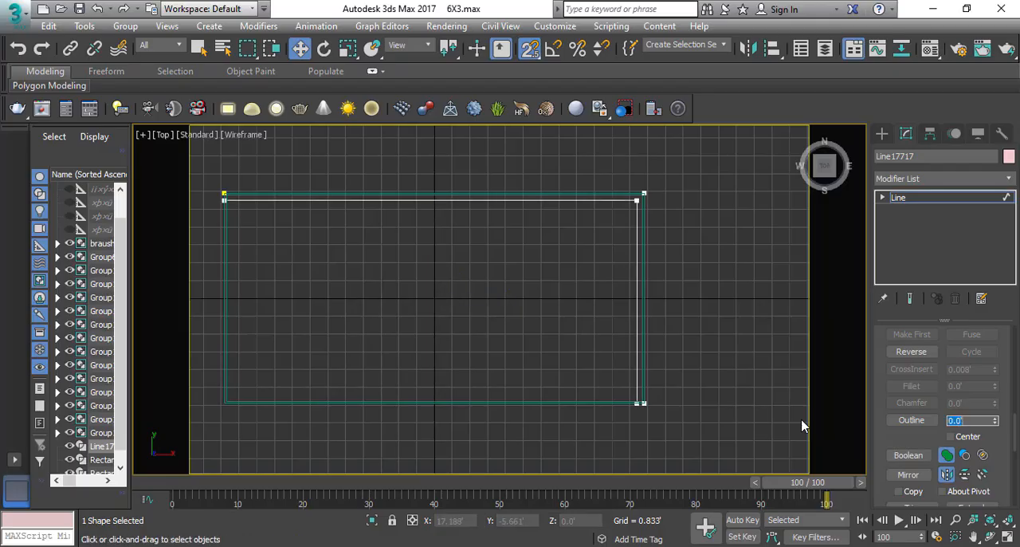
pyautogui.click(933, 179)
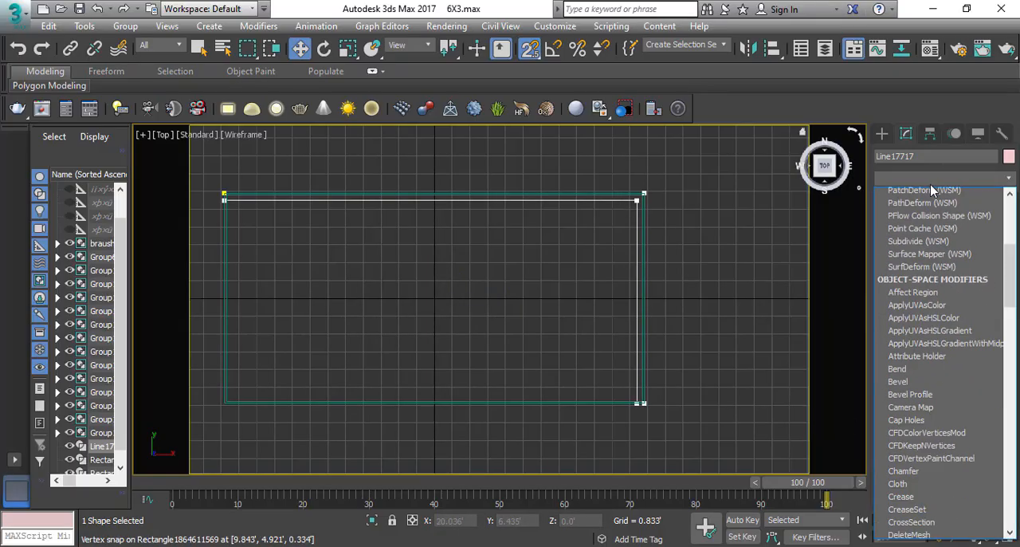
pyautogui.write('ex')
pyautogui.click(921, 195)
# Set the wall extrusion amount to 8' in the front view and display the model in shaded perspective.
pyautogui.press('f')
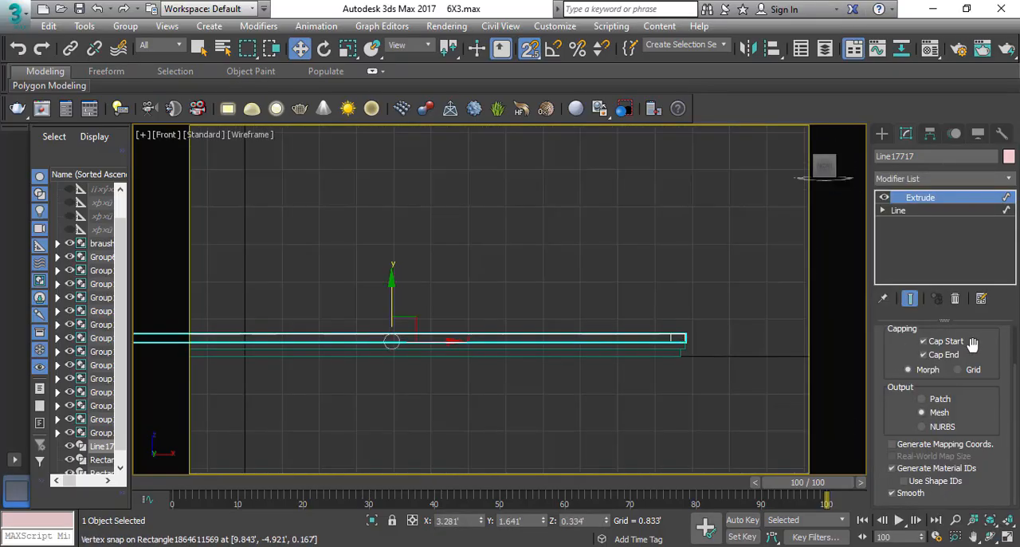
pyautogui.doubleClick(961, 353)
pyautogui.write('8')
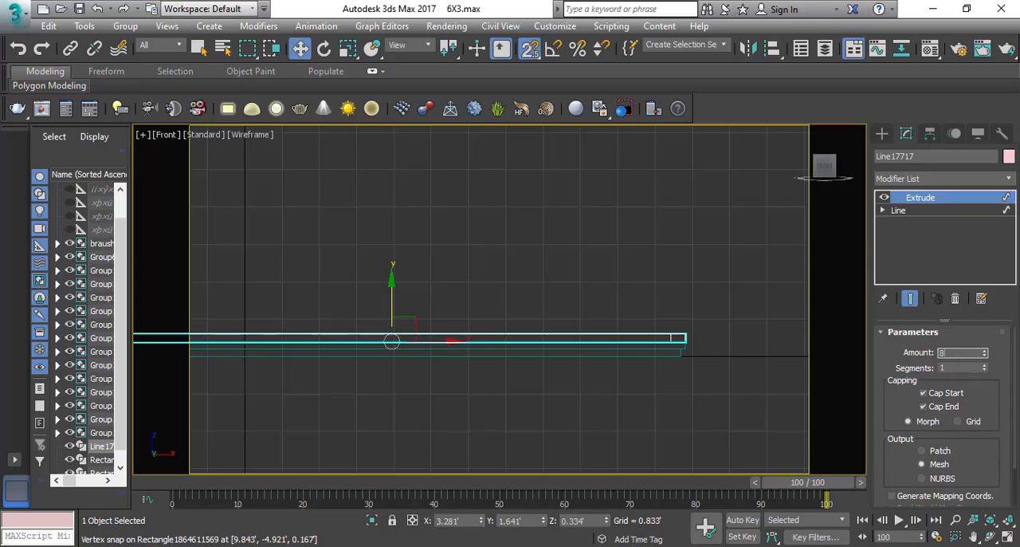
pyautogui.press('Return')
pyautogui.scroll(-5, 463, 369)
pyautogui.press('p')
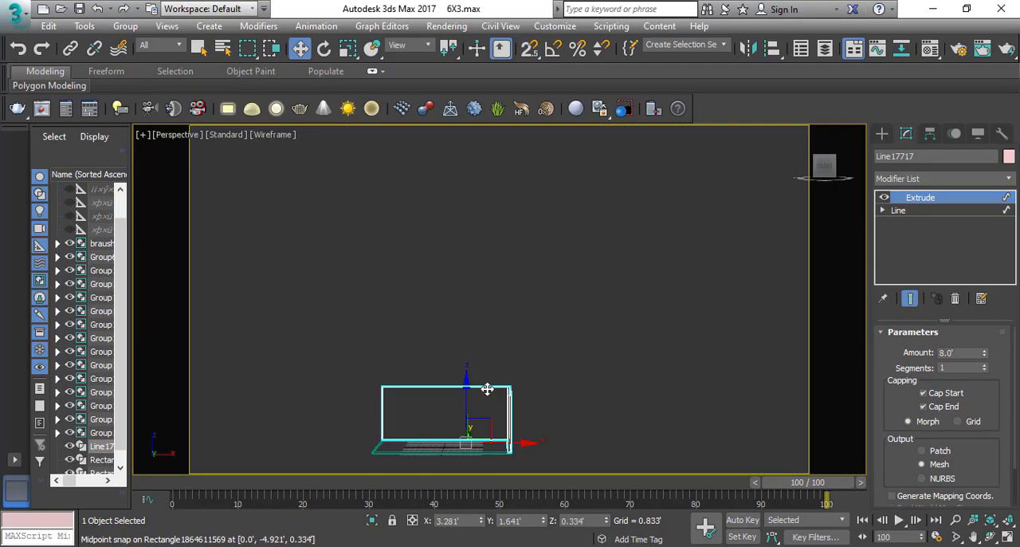
pyautogui.moveTo(494, 421)
pyautogui.mouseDown(button='middle')
pyautogui.moveTo(538, 387)
pyautogui.moveTo(493, 392)
pyautogui.mouseUp(button='middle')
pyautogui.press('F3')
pyautogui.scroll(3, 510, 395)
pyautogui.hotkey('alt', 'z')
pyautogui.scroll(1, 494, 391)
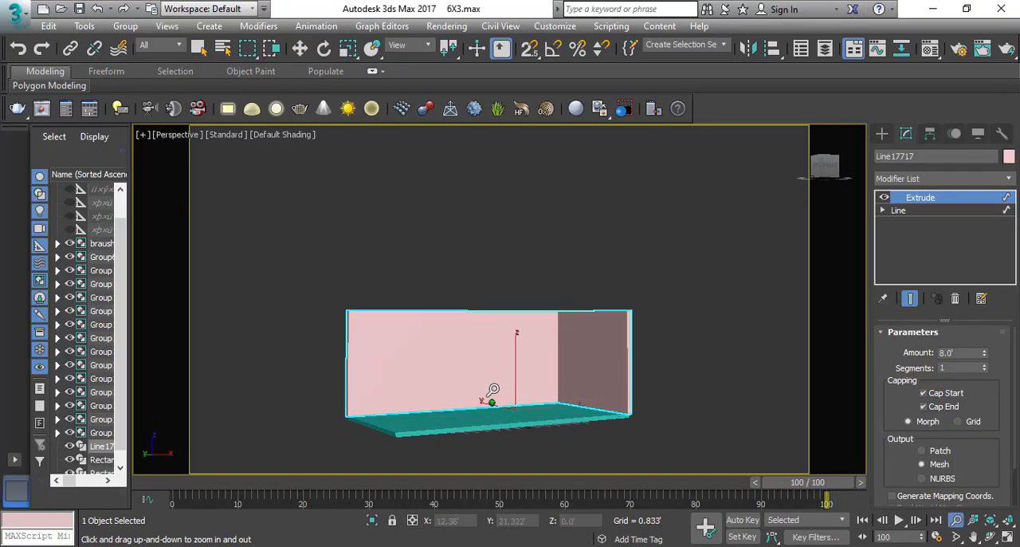
pyautogui.press('w')
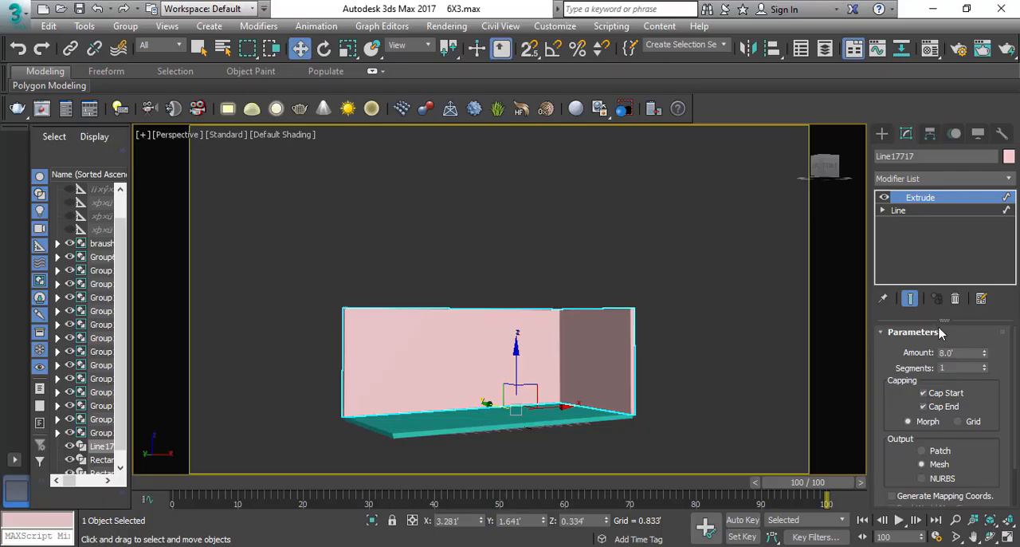
# Set the wall extrusion amount to 10' and deselect everything.
pyautogui.moveTo(967, 352); pyautogui.dragTo(681, 355)
pyautogui.write('10')
pyautogui.press('Return')
pyautogui.moveTo(490, 352); pyautogui.dragTo(468, 389, button='middle')
pyautogui.scroll(3, 510, 367)
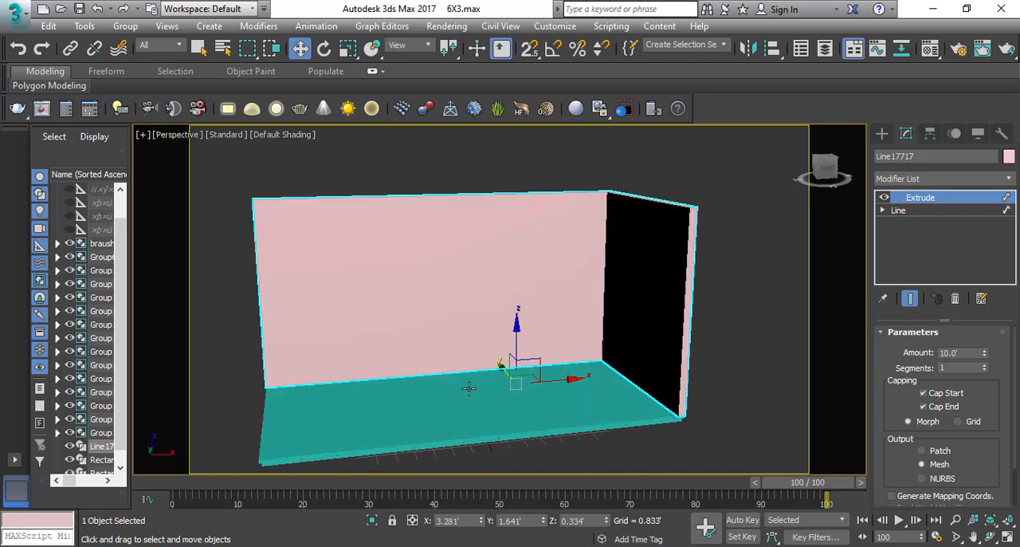
pyautogui.scroll(-3, 469, 352)
pyautogui.moveTo(662, 226); pyautogui.dragTo(366, 456)
pyautogui.keyDown('alt'); pyautogui.moveTo(510, 349); pyautogui.dragTo(576, 360, button='middle'); pyautogui.keyUp('alt')
pyautogui.hotkey('ctrl', 'd')
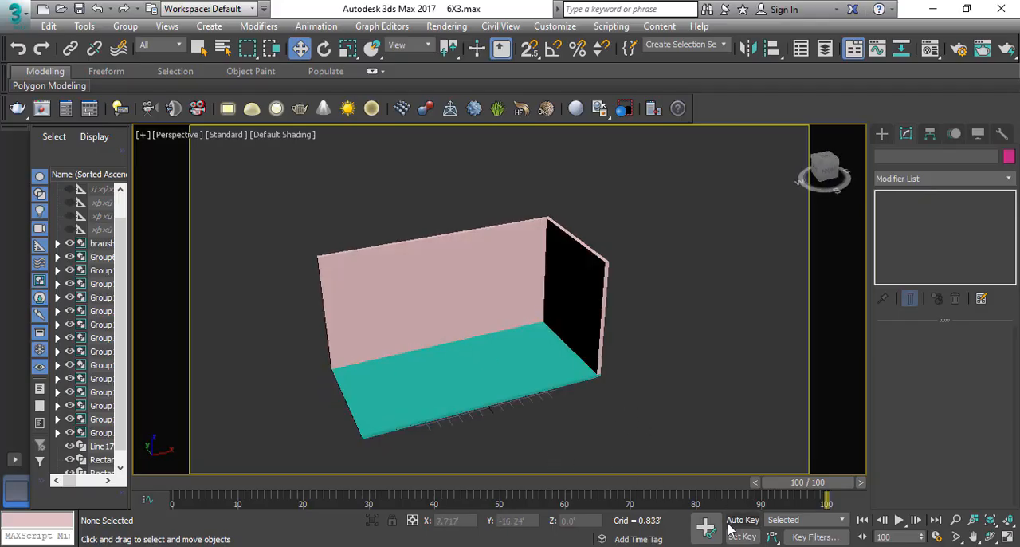
# Switch to the Photos app and examine the front and corner reference photos of the Atul Jewellers stall.
pyautogui.click(684, 545)
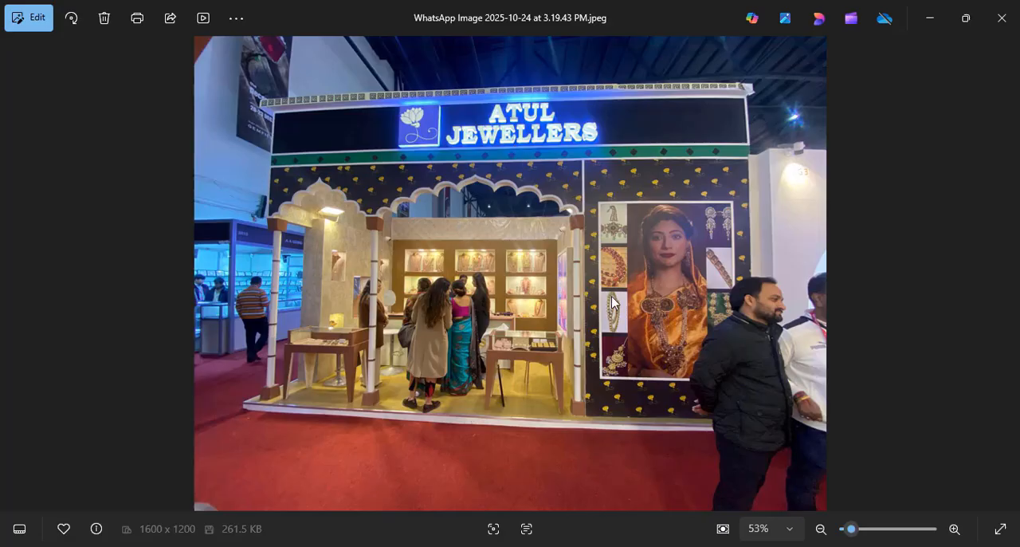
pyautogui.scroll(2, 563, 225)
pyautogui.scroll(-3, 589, 275)
pyautogui.press('Right')
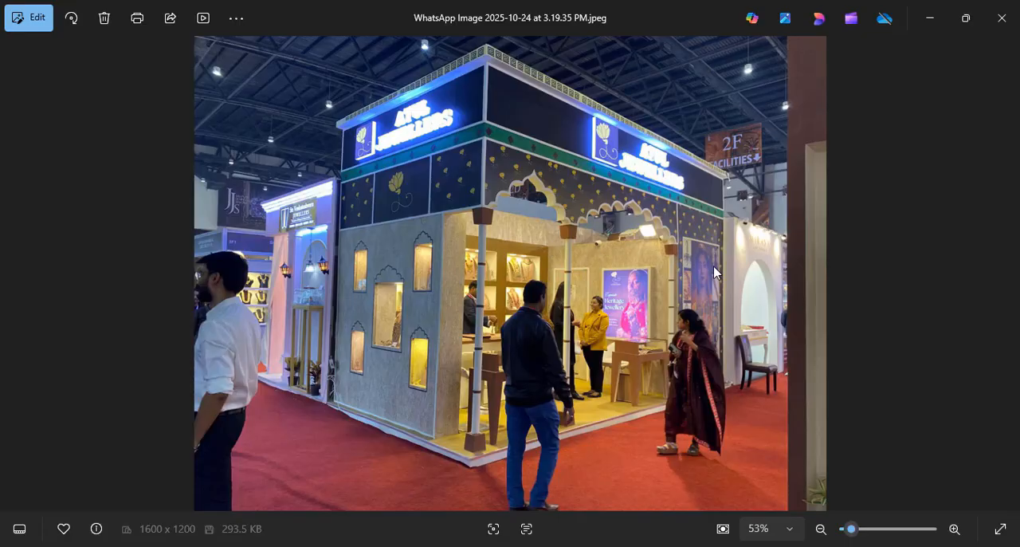
pyautogui.scroll(5, 583, 303)
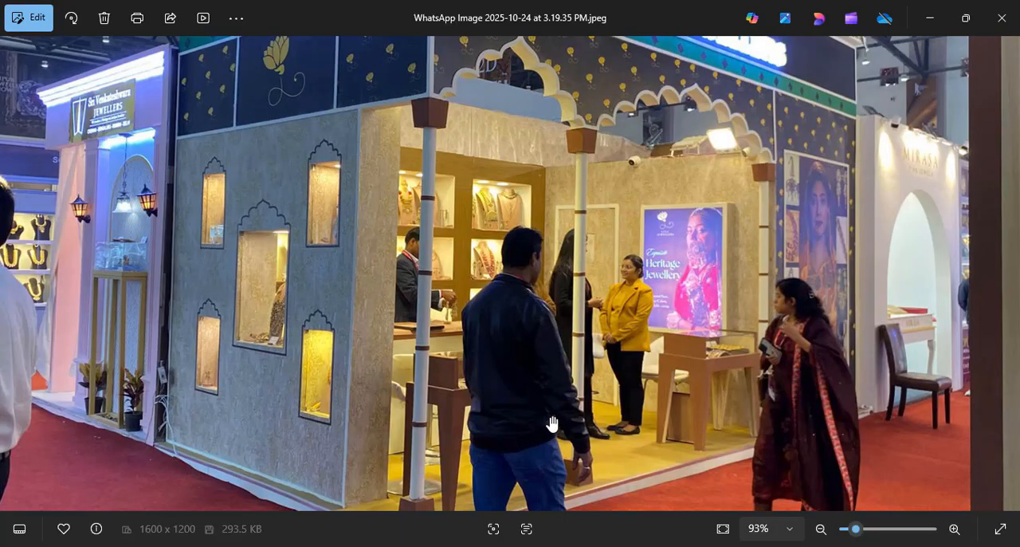
pyautogui.scroll(-5, 583, 218)
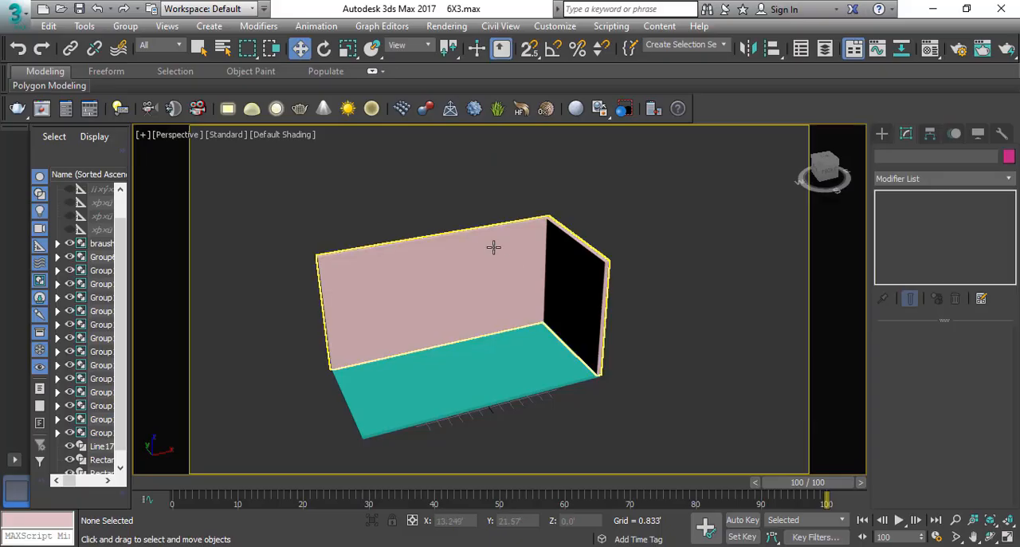
# Return to 3ds Max, review the walls and platform together in perspective, and save the scene.
pyautogui.keyDown('alt'); pyautogui.moveTo(492, 242); pyautogui.dragTo(519, 305, button='middle'); pyautogui.keyUp('alt')
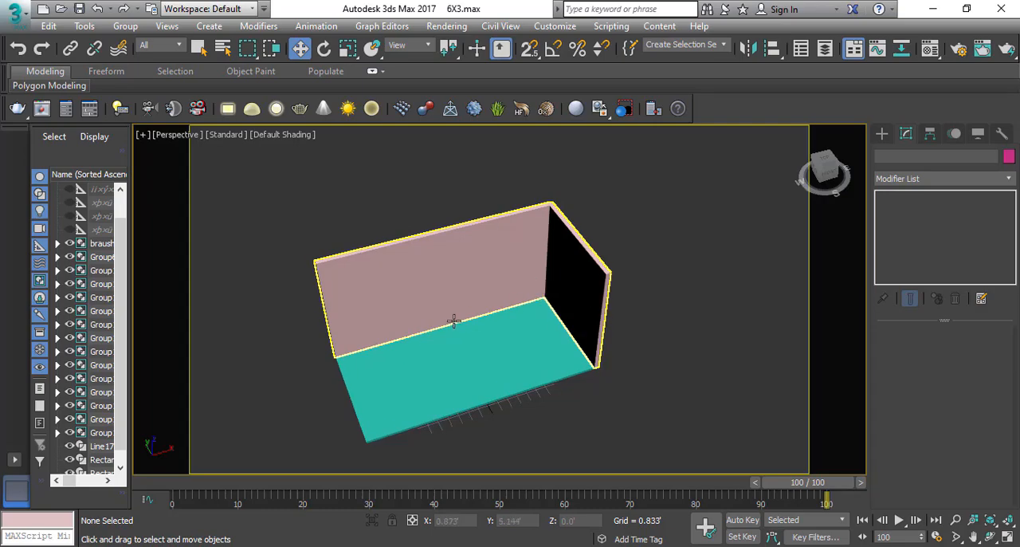
pyautogui.keyDown('alt'); pyautogui.moveTo(453, 319); pyautogui.dragTo(410, 268, button='middle'); pyautogui.keyUp('alt')
pyautogui.moveTo(268, 233); pyautogui.dragTo(633, 444)
pyautogui.scroll(4, 465, 392)
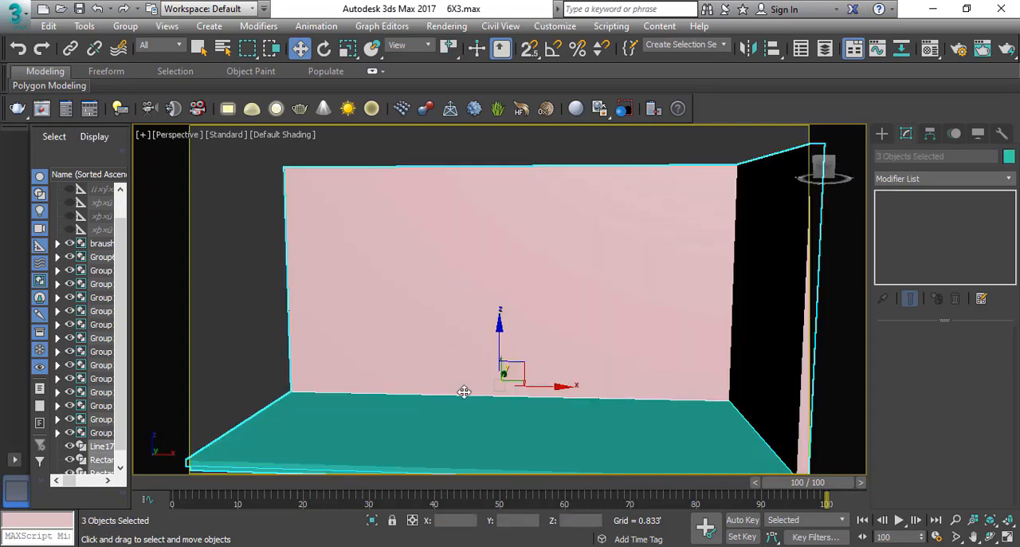
pyautogui.keyDown('alt'); pyautogui.moveTo(465, 392); pyautogui.dragTo(416, 301, button='middle'); pyautogui.keyUp('alt')
pyautogui.scroll(-4, 415, 302)
pyautogui.click(738, 163)
pyautogui.hotkey('ctrl', 's')
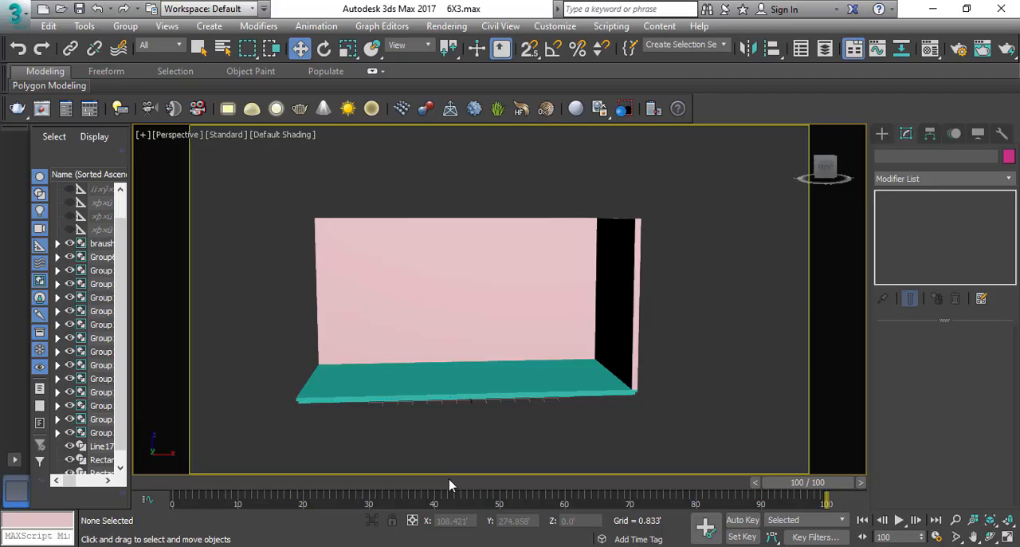
# Switch to Chrome, search Google Images for "jewellery exhibition stall design" and browse the stall designs.
pyautogui.click(142, 546)
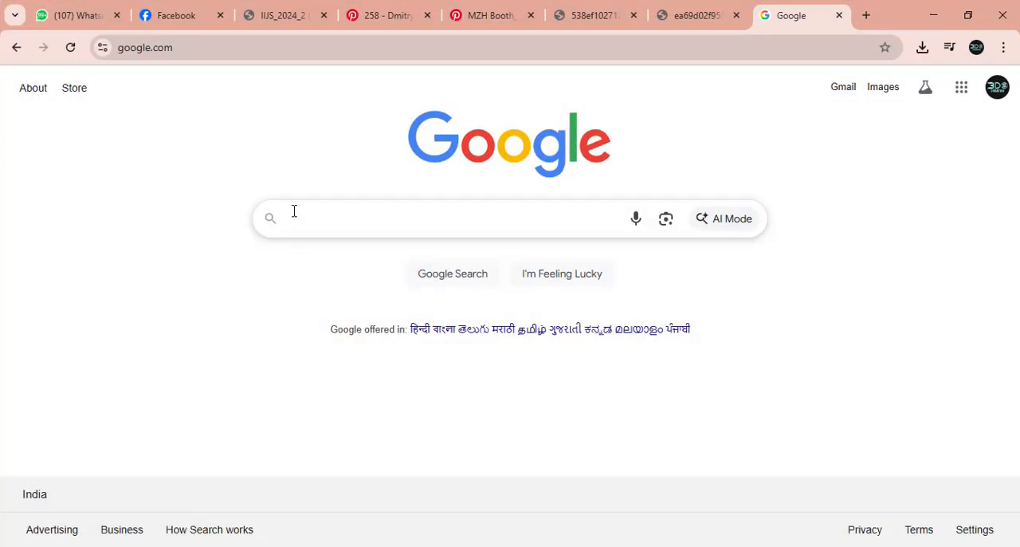
pyautogui.click(294, 211)
pyautogui.write('j')
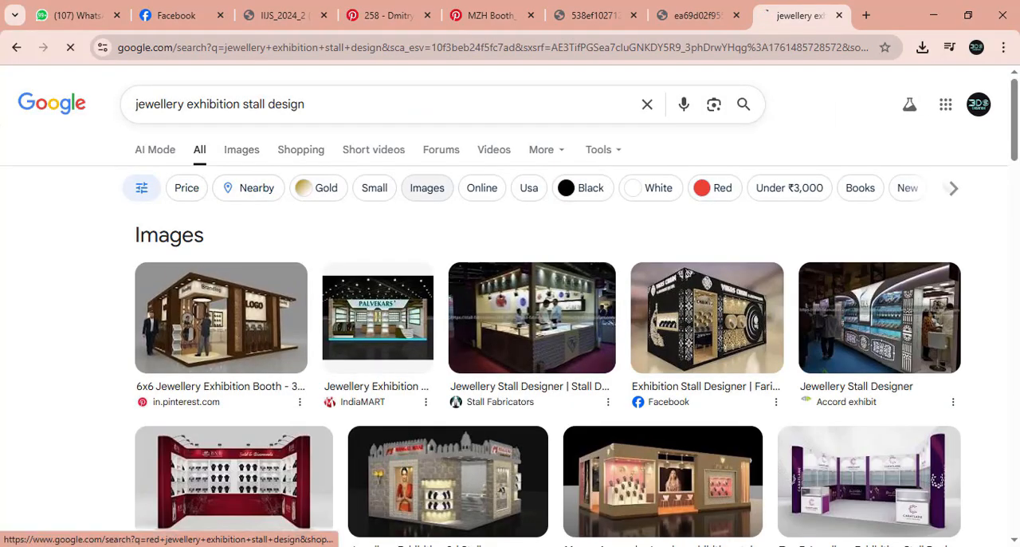
pyautogui.click(243, 150)
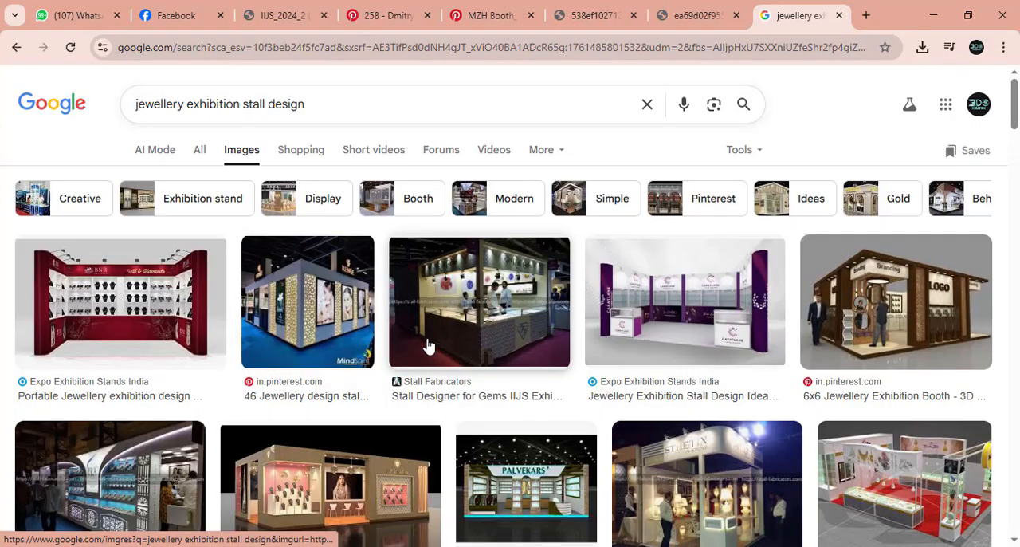
pyautogui.scroll(-1, 468, 417)
pyautogui.scroll(-1, 468, 413)
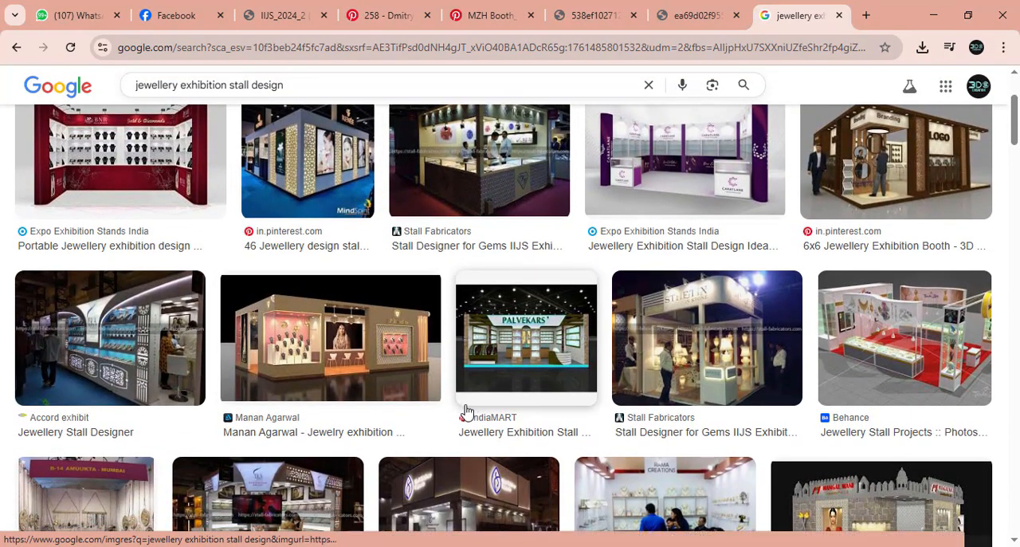
pyautogui.scroll(-1, 417, 401)
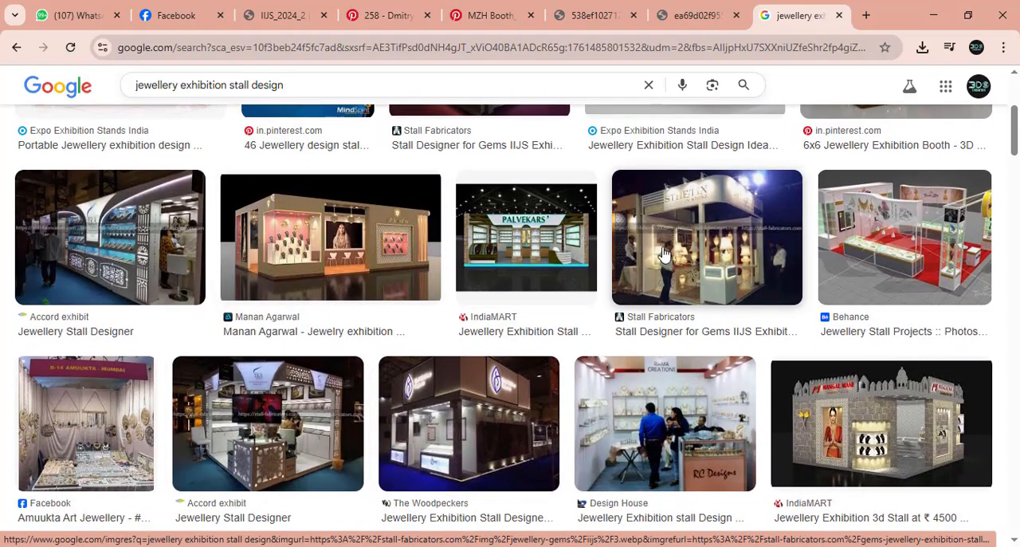
pyautogui.scroll(-2, 478, 223)
pyautogui.scroll(1, 231, 248)
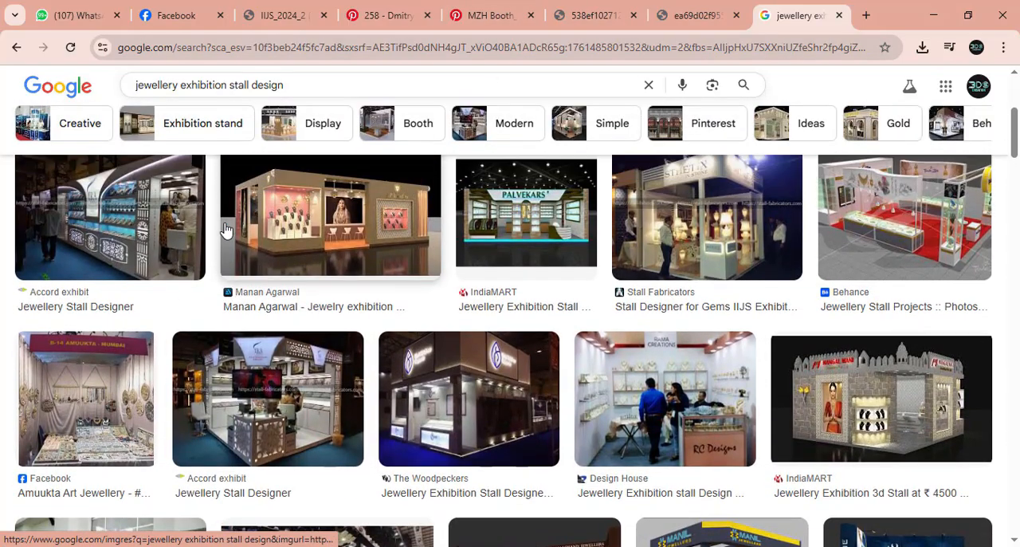
pyautogui.scroll(-3, 230, 248)
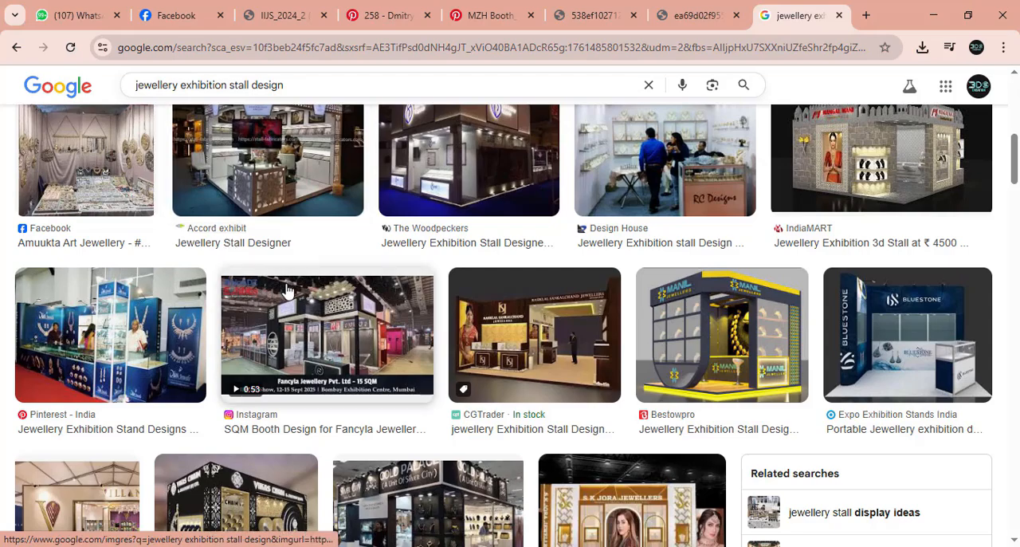
# Examine the exhibition stand images already open in the browser, including the Pinterest arch design, and the Atul Jewellers poster.
pyautogui.click(586, 14)
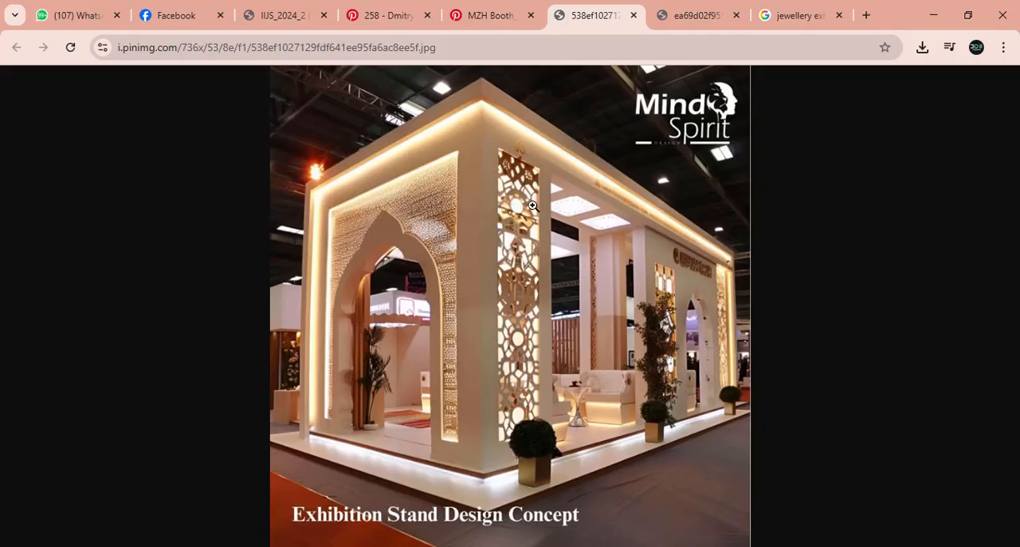
pyautogui.click(712, 14)
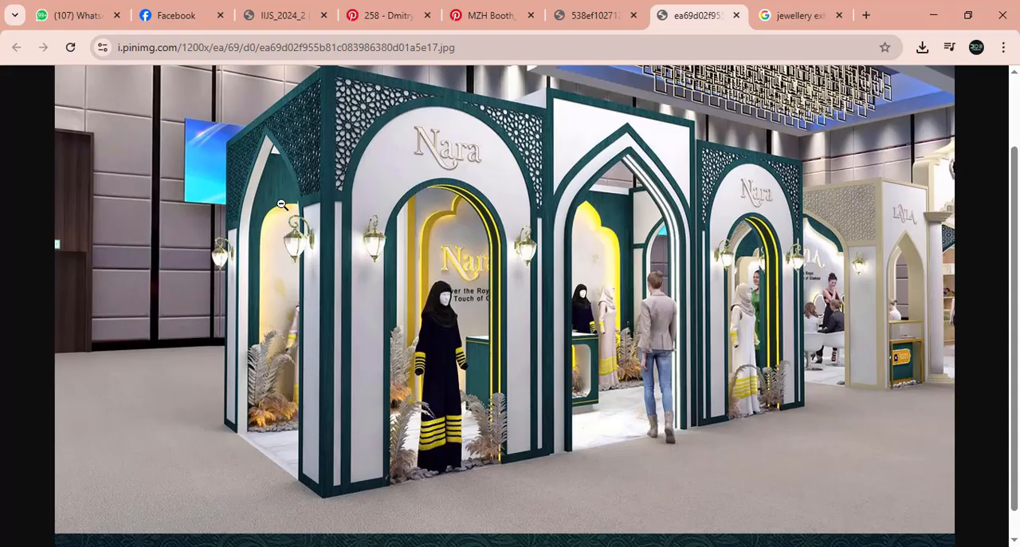
pyautogui.scroll(1, 283, 206)
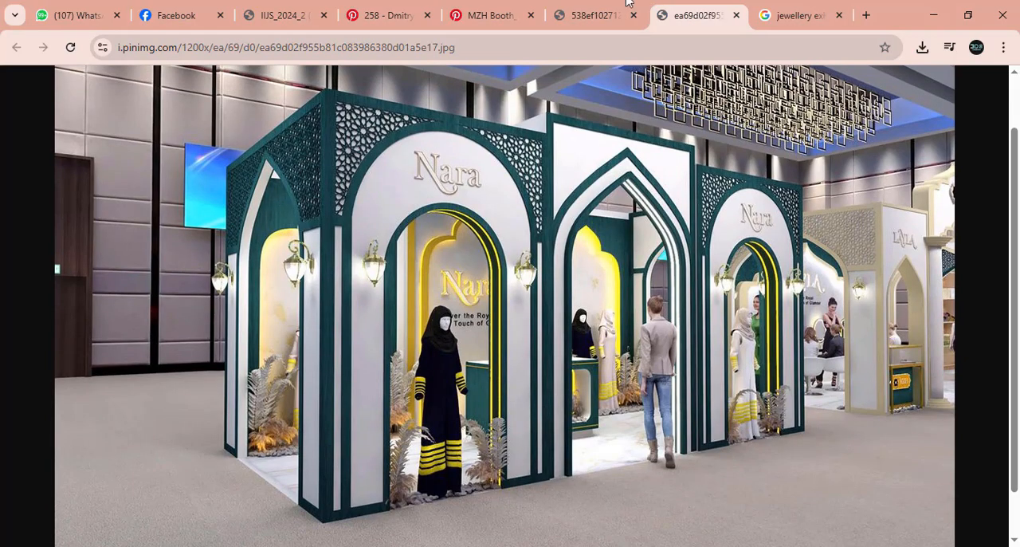
pyautogui.click(383, 15)
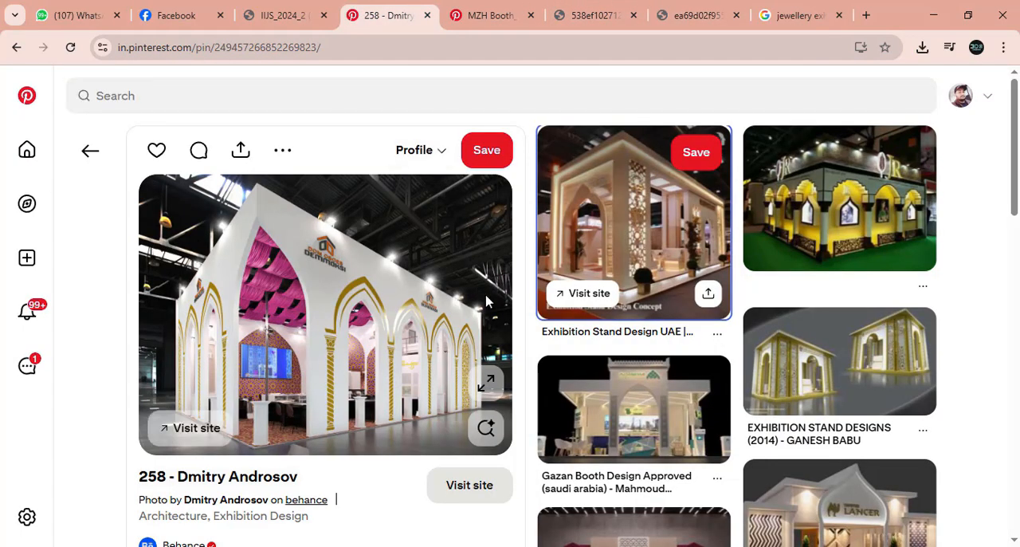
pyautogui.click(294, 15)
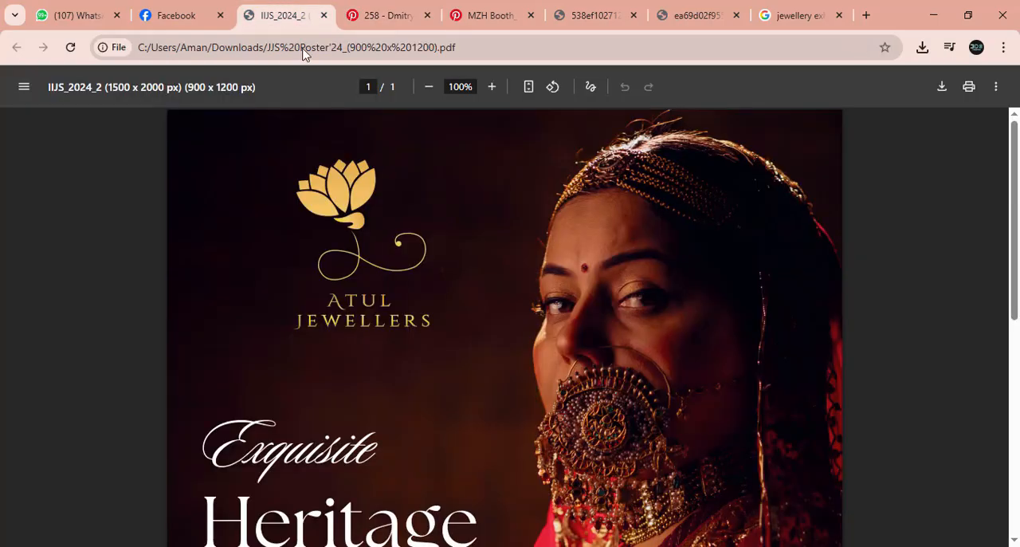
# Browse the arch stand designs and the MZH Booth "Nara" page on Pinterest, and examine the full-size Nara booth image.
pyautogui.click(394, 15)
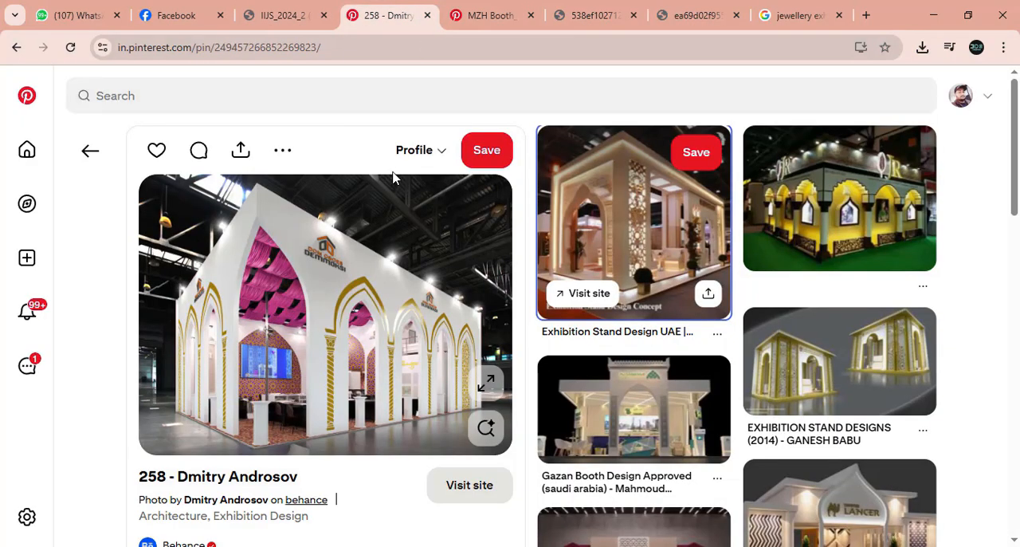
pyautogui.scroll(-1, 580, 317)
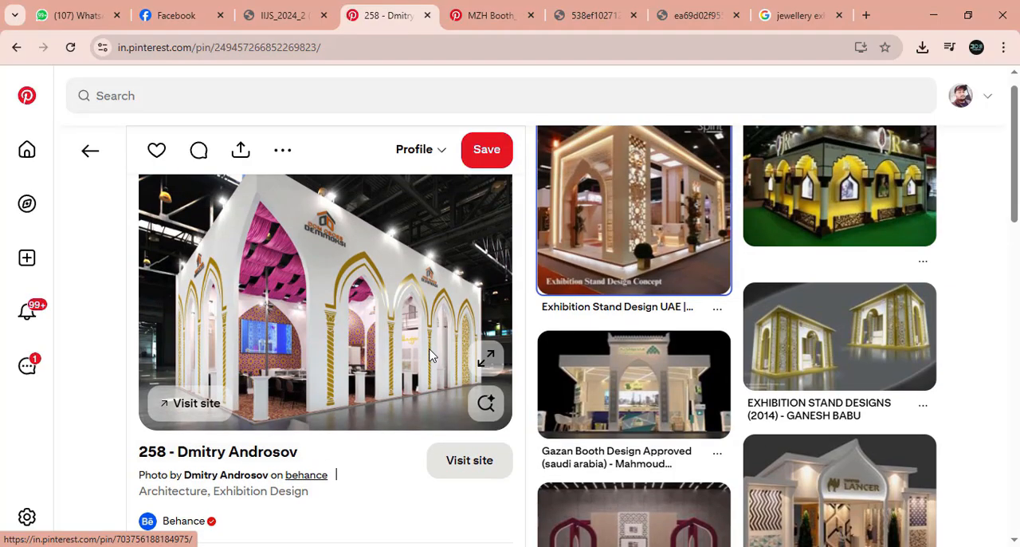
pyautogui.scroll(-3, 429, 355)
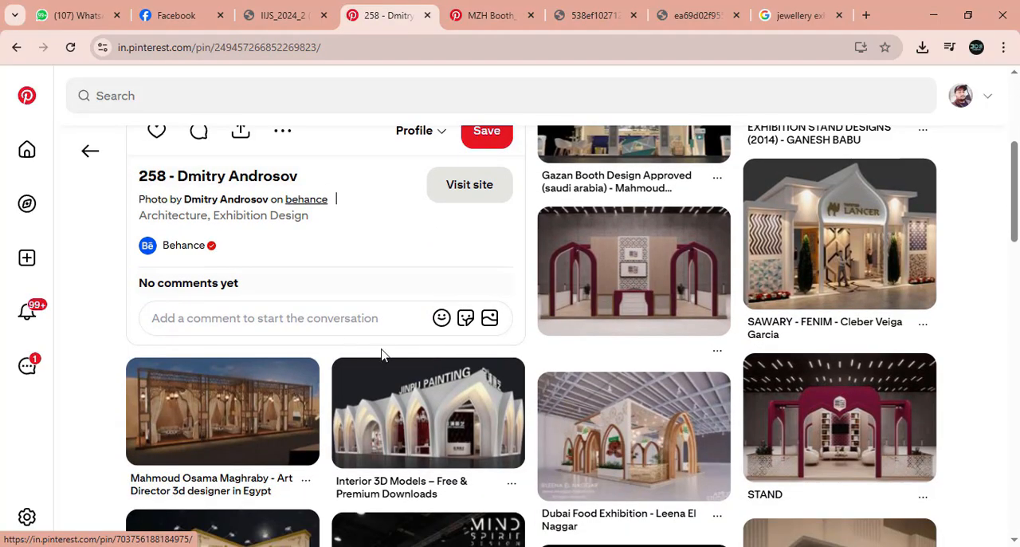
pyautogui.scroll(-1, 486, 400)
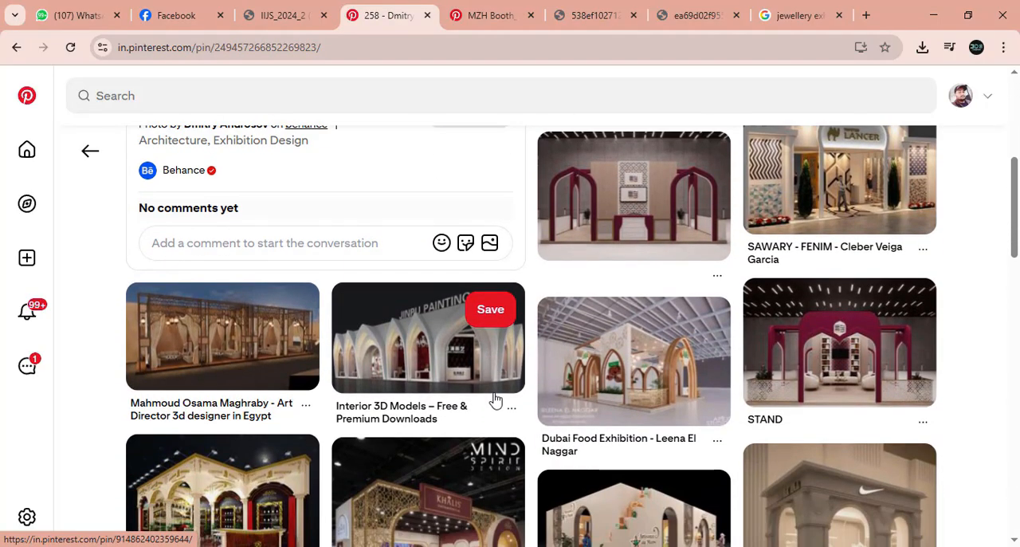
pyautogui.scroll(-2, 495, 399)
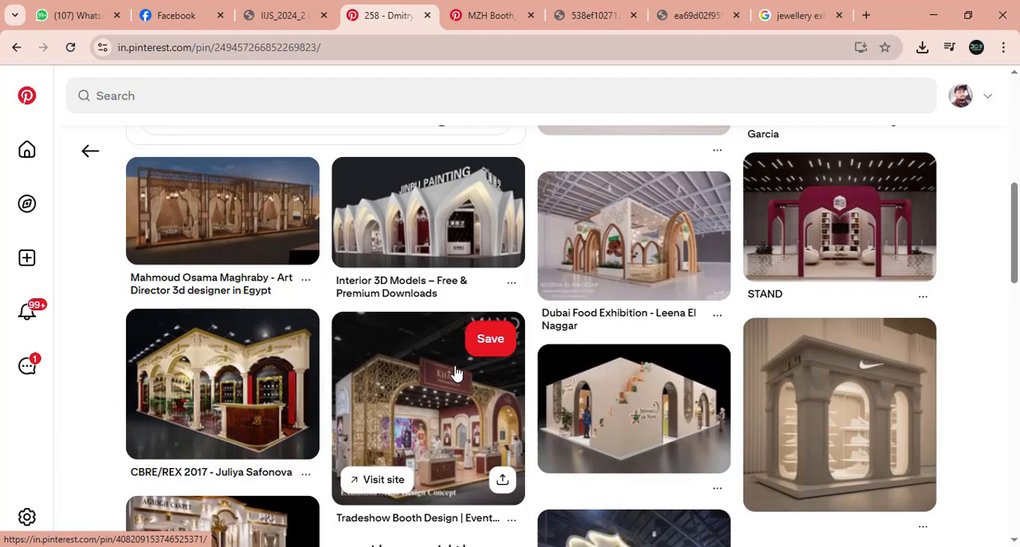
pyautogui.click(636, 6)
pyautogui.click(518, 13)
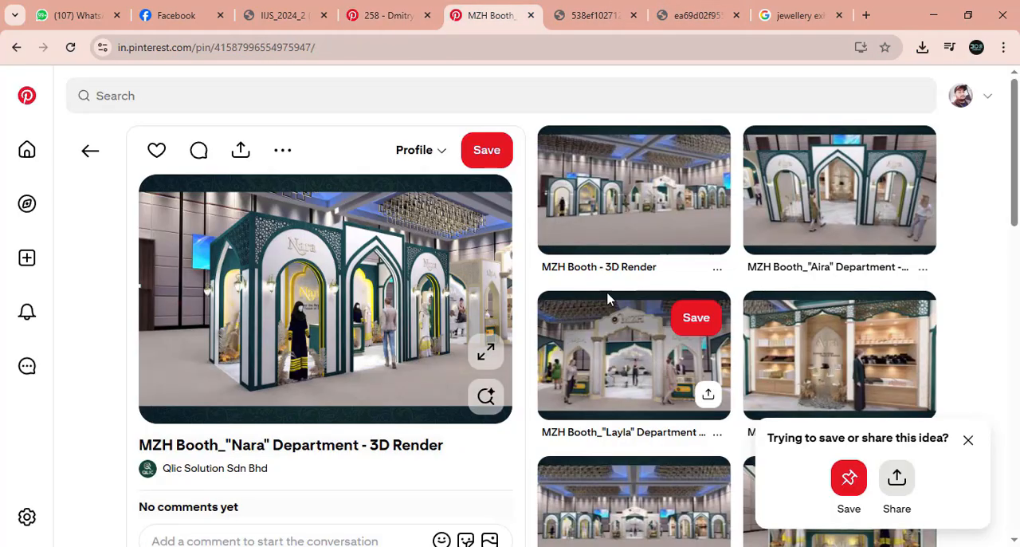
pyautogui.click(739, 7)
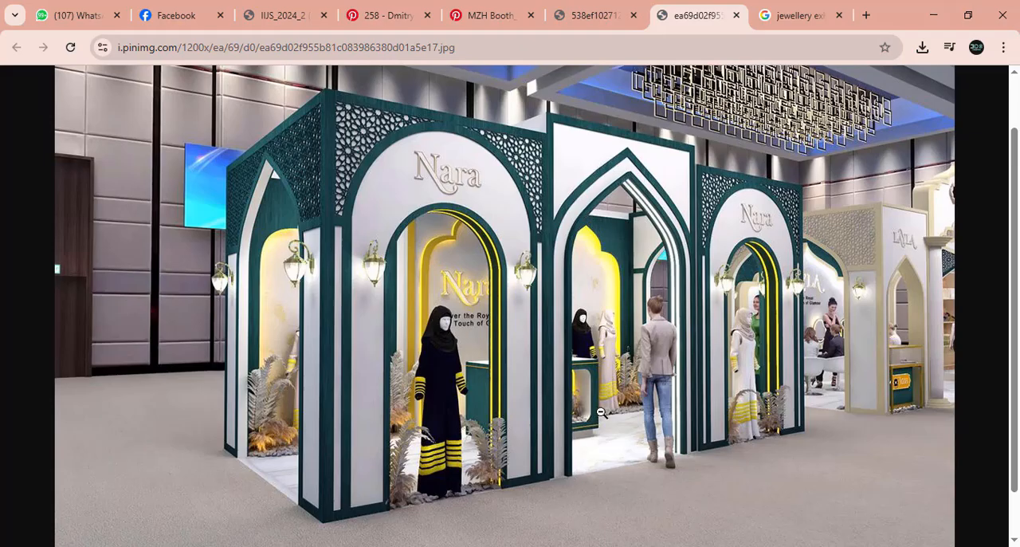
# Switch to the Photos app and examine the arches, columns and counters in the front photo of the Atul Jewellers stall.
pyautogui.hotkey('alt', 'Tab')
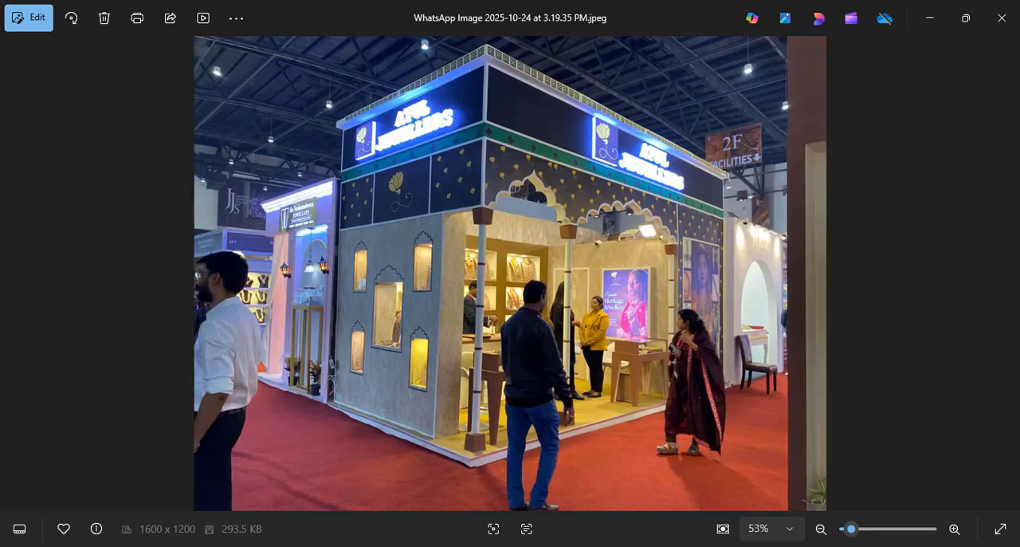
pyautogui.press('Right')
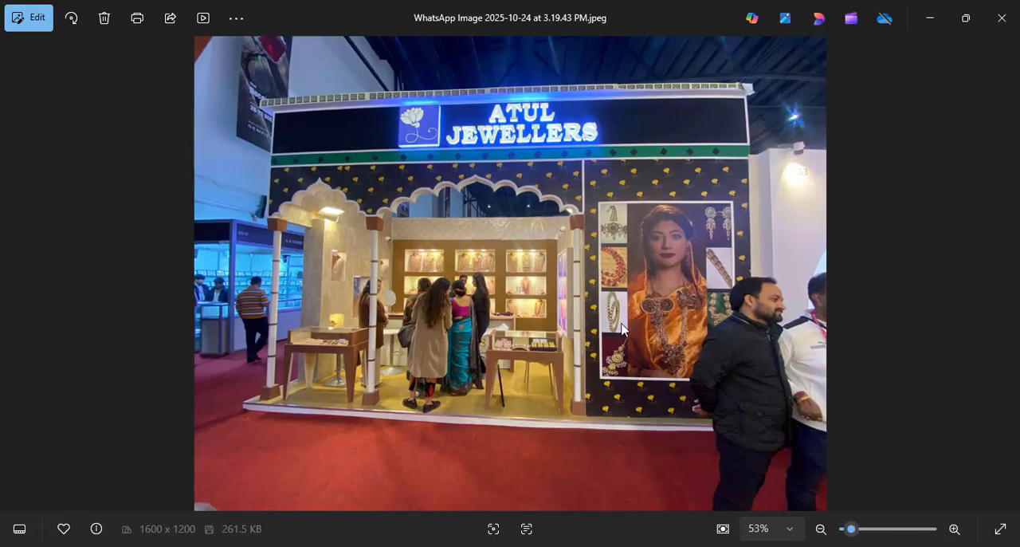
pyautogui.scroll(2, 682, 271)
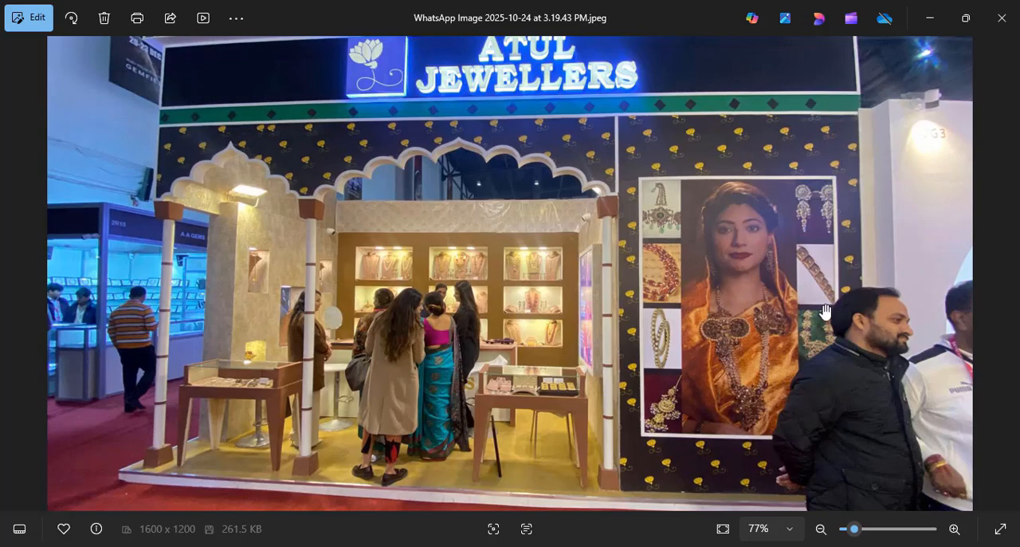
pyautogui.scroll(-2, 721, 235)
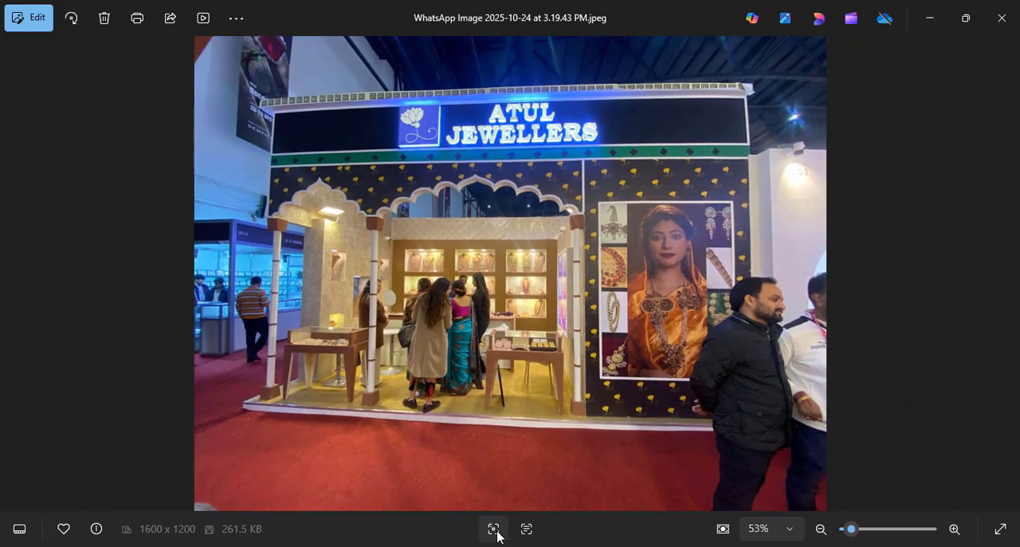
# Return to Chrome and save the Nara booth image to the Desktop as a JPEG under its suggested file name.
pyautogui.hotkey('alt', 'Tab')
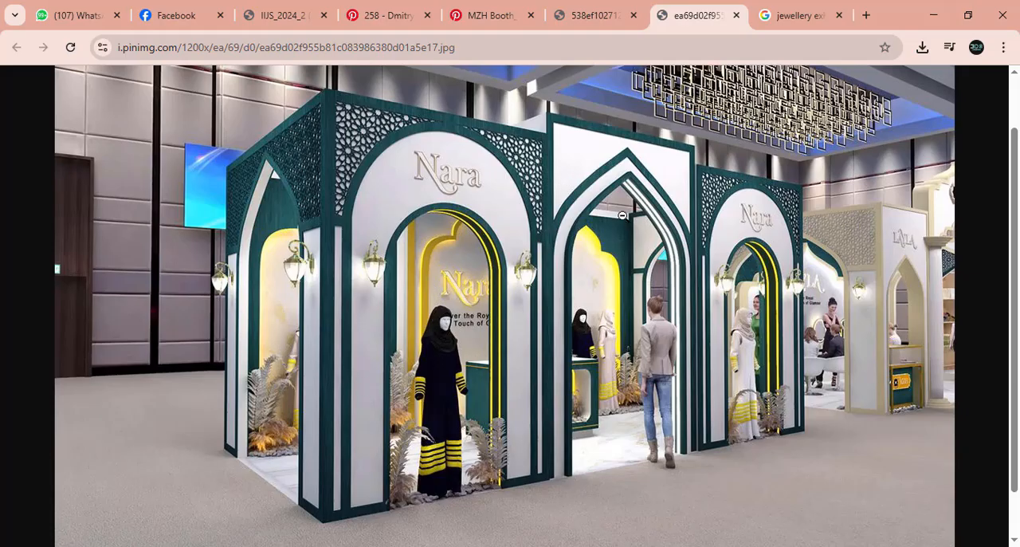
pyautogui.rightClick(447, 222)
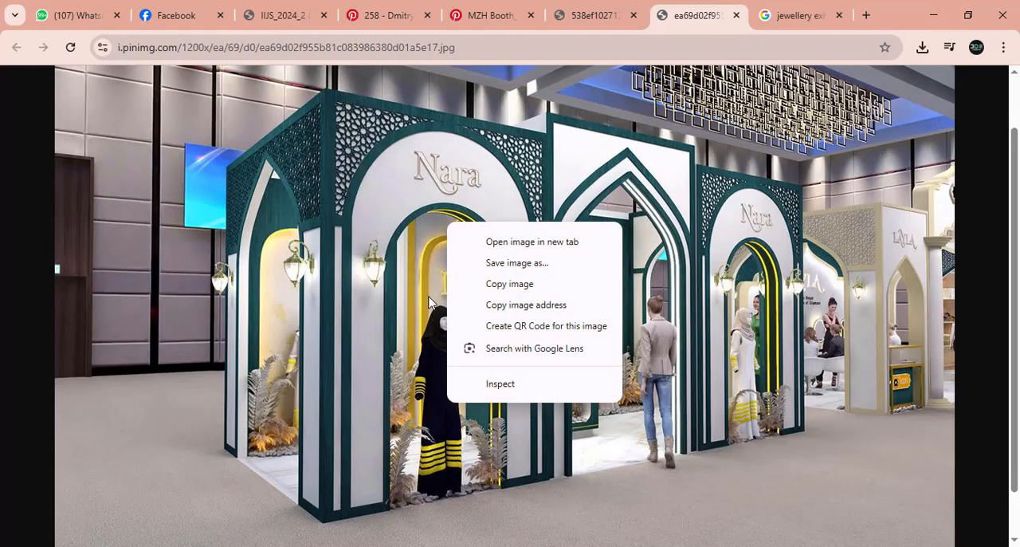
pyautogui.click(507, 261)
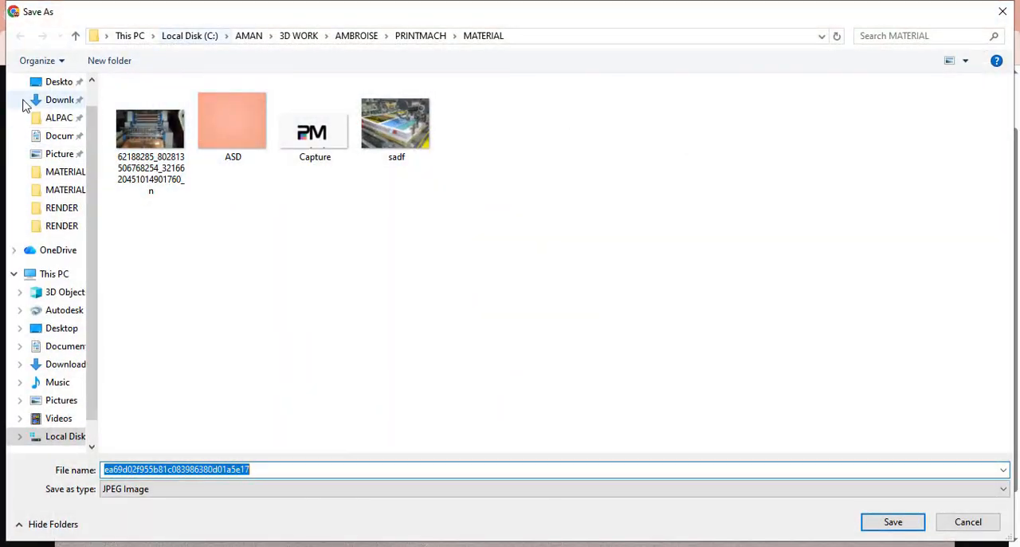
pyautogui.click(54, 81)
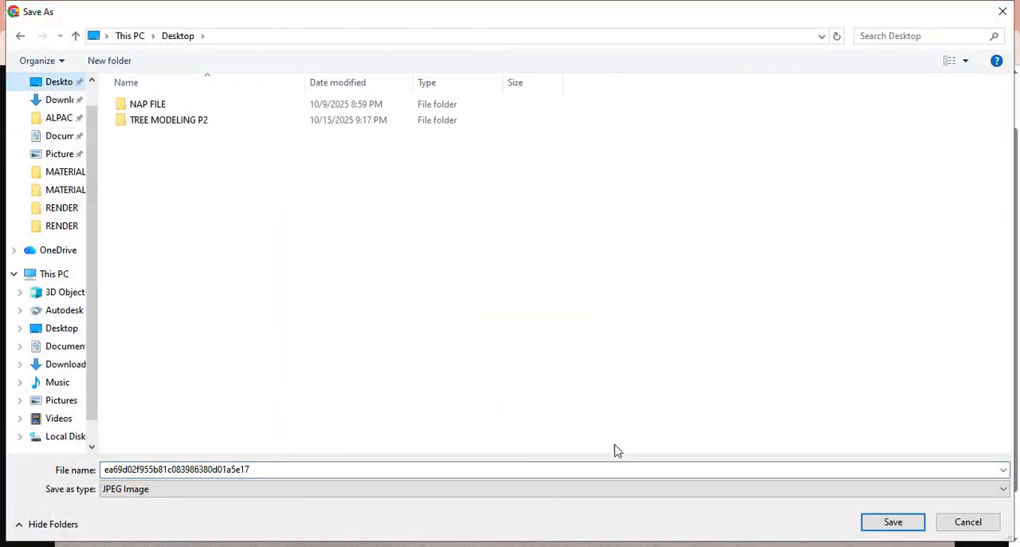
pyautogui.click(893, 522)
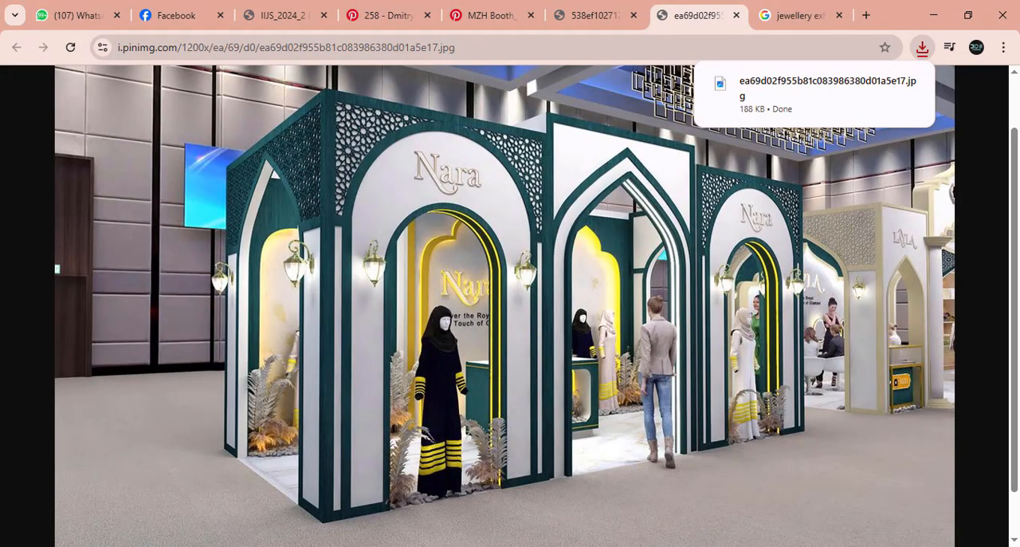
# Switch to the 6X3.max scene in 3ds Max and open the saved Nara booth JPG from the Desktop with View Image File.
pyautogui.click(558, 499)
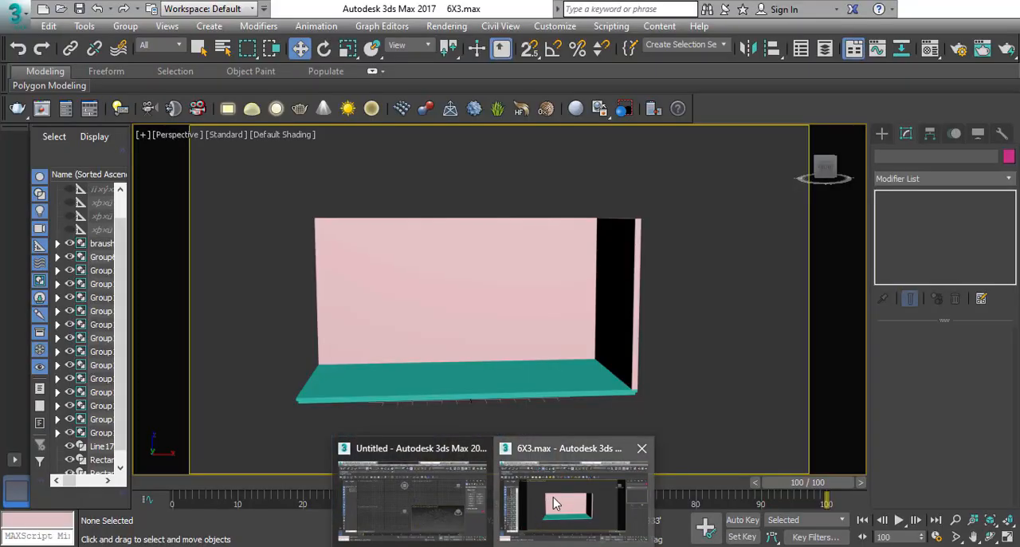
pyautogui.click(451, 26)
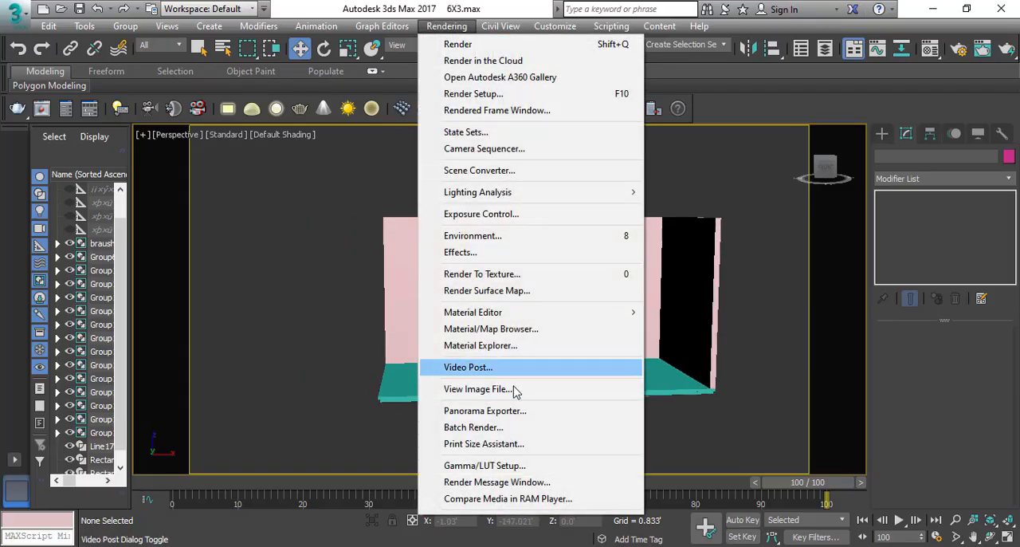
pyautogui.click(475, 389)
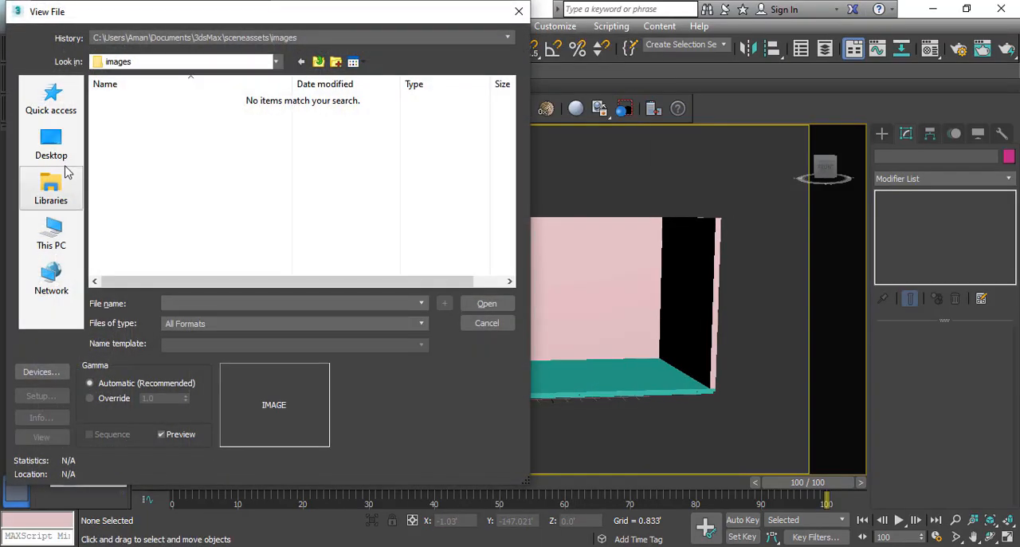
pyautogui.click(57, 148)
pyautogui.click(340, 206)
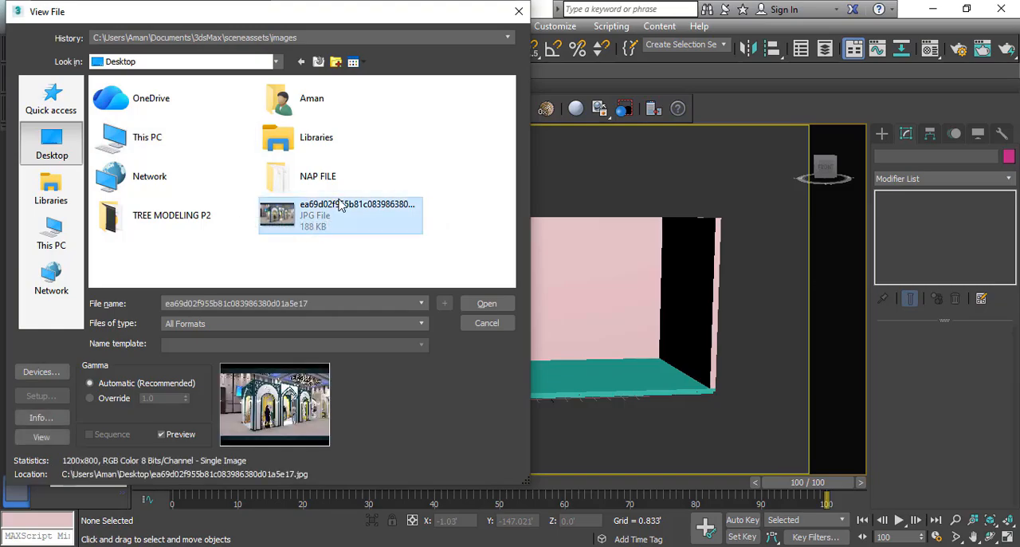
pyautogui.doubleClick(387, 217)
# Place the reference image window beside the stall model, make it narrower and taller, and enlarge the Nara arch in it.
pyautogui.moveTo(480, 131); pyautogui.dragTo(236, 133)
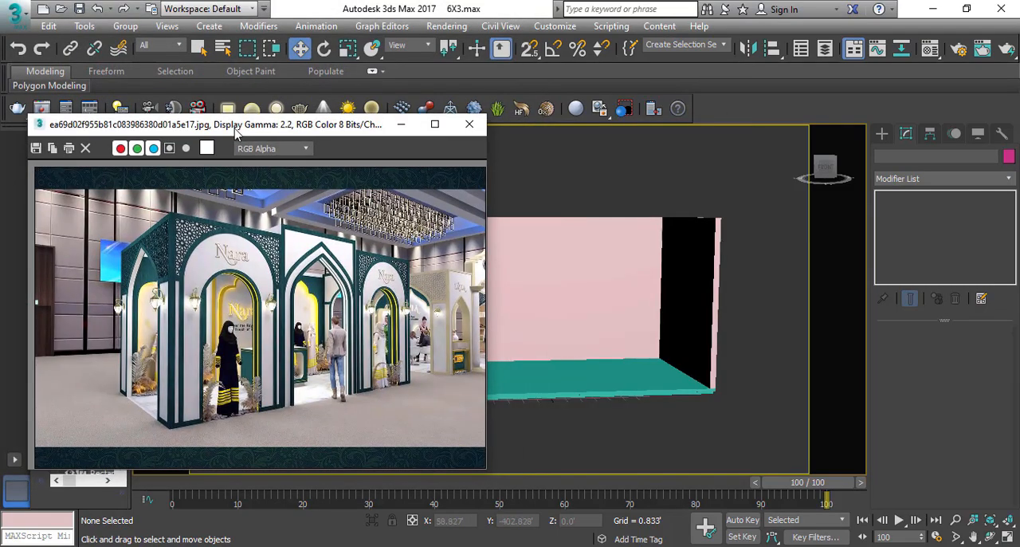
pyautogui.scroll(1, 233, 307)
pyautogui.moveTo(233, 306); pyautogui.dragTo(263, 268, button='middle')
pyautogui.scroll(-1, 262, 268)
pyautogui.keyDown('alt'); pyautogui.moveTo(701, 210); pyautogui.dragTo(574, 263, button='middle'); pyautogui.keyUp('alt')
pyautogui.scroll(1, 280, 307)
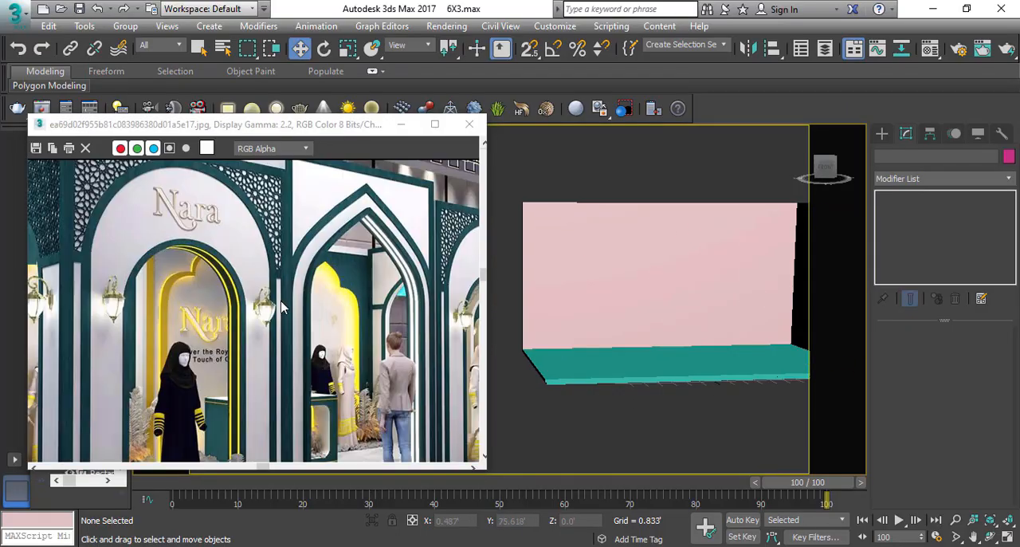
pyautogui.moveTo(342, 122); pyautogui.dragTo(226, 36)
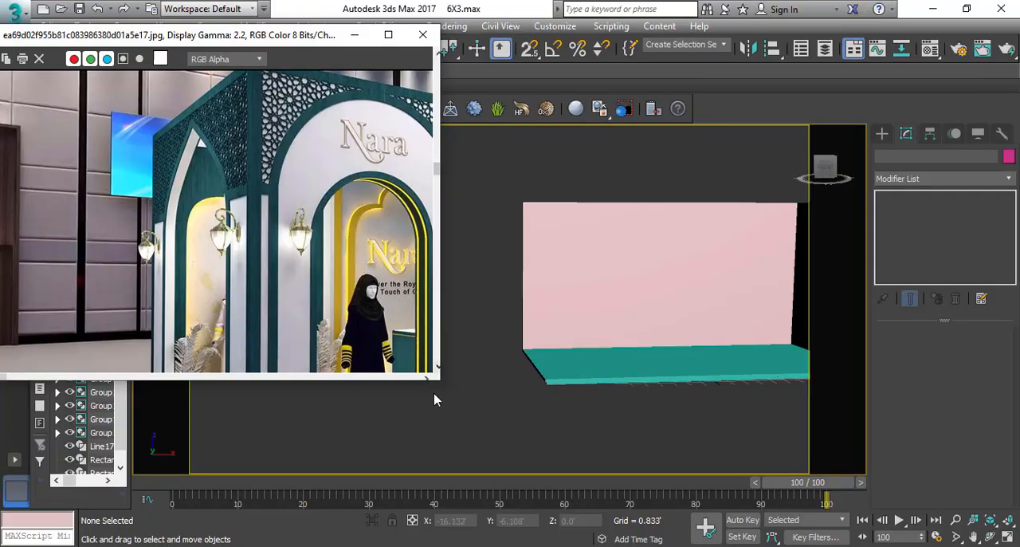
pyautogui.moveTo(440, 383); pyautogui.dragTo(405, 538)
pyautogui.moveTo(252, 190); pyautogui.dragTo(155, 197, button='middle')
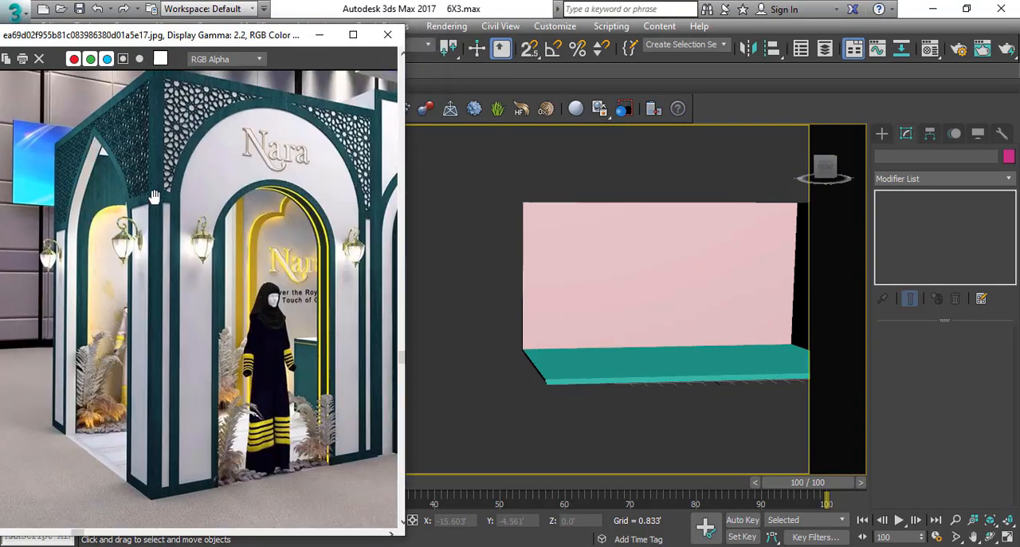
pyautogui.scroll(-4, 261, 204)
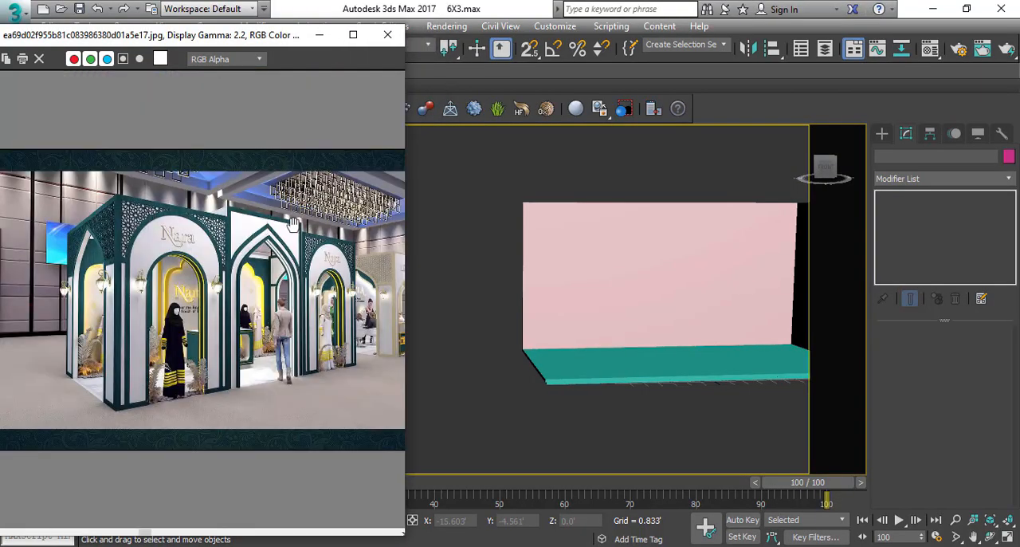
pyautogui.scroll(5, 198, 328)
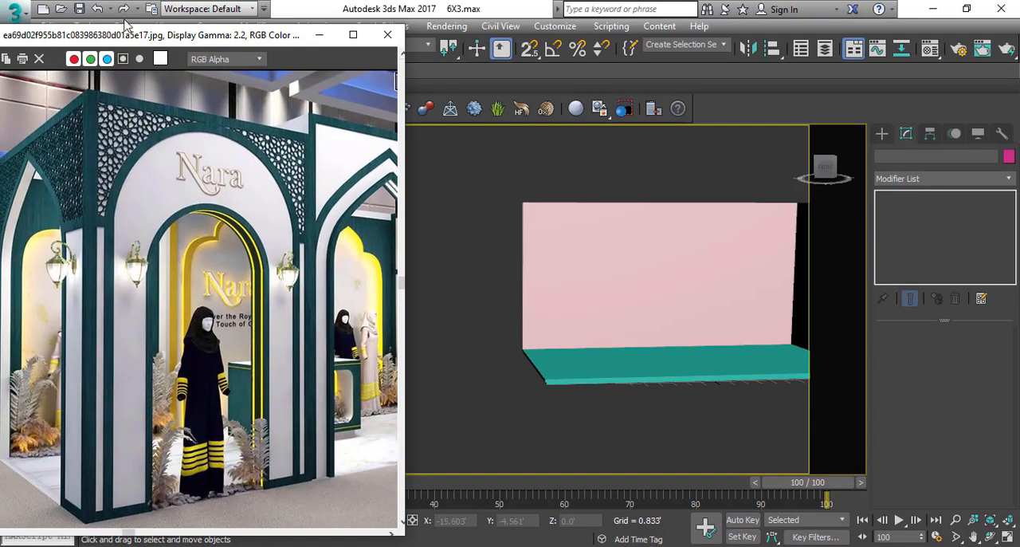
# Show the stall in the front view with the grid hidden and its back wall framed beside the reference image.
pyautogui.keyDown('alt'); pyautogui.moveTo(604, 411); pyautogui.dragTo(598, 311, button='middle'); pyautogui.keyUp('alt')
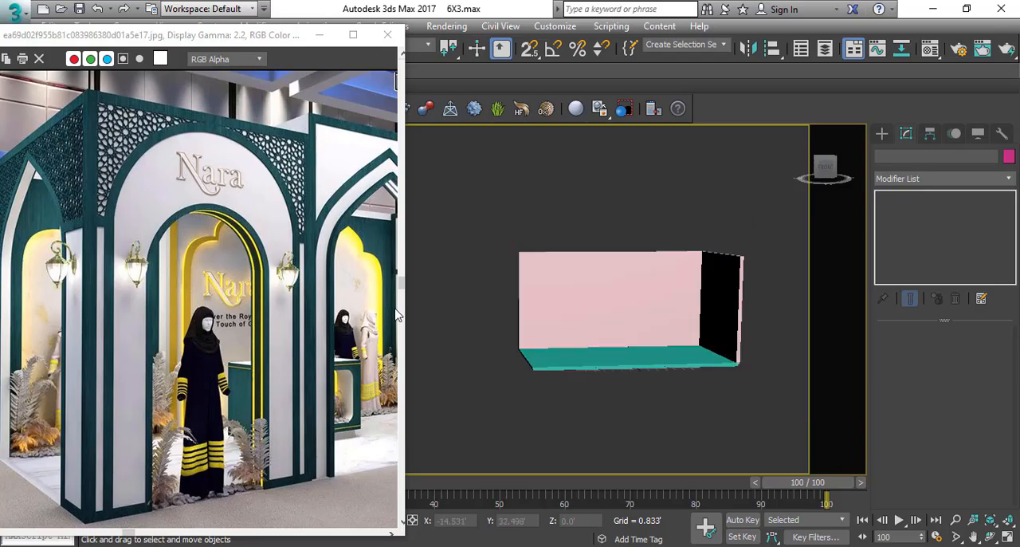
pyautogui.moveTo(657, 335); pyautogui.dragTo(643, 331, button='middle')
pyautogui.press('f')
pyautogui.scroll(-5, 619, 314)
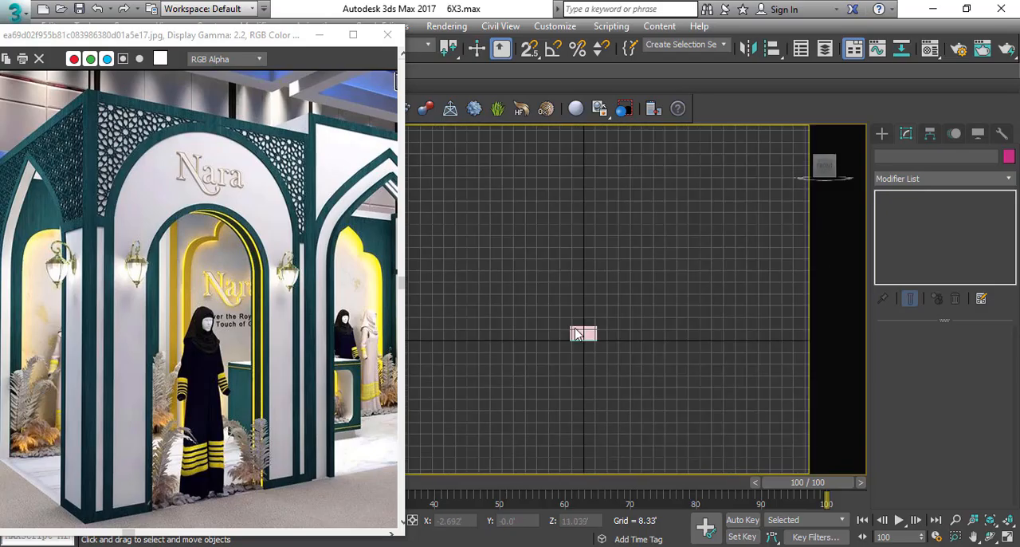
pyautogui.scroll(5, 574, 334)
pyautogui.press('g')
pyautogui.scroll(3, 572, 354)
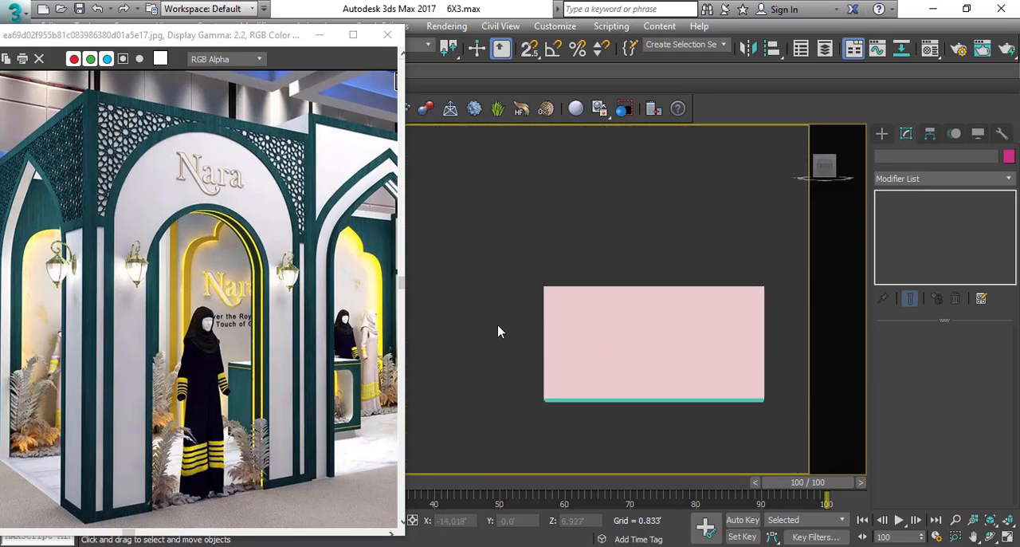
pyautogui.moveTo(568, 369); pyautogui.dragTo(531, 342, button='middle')
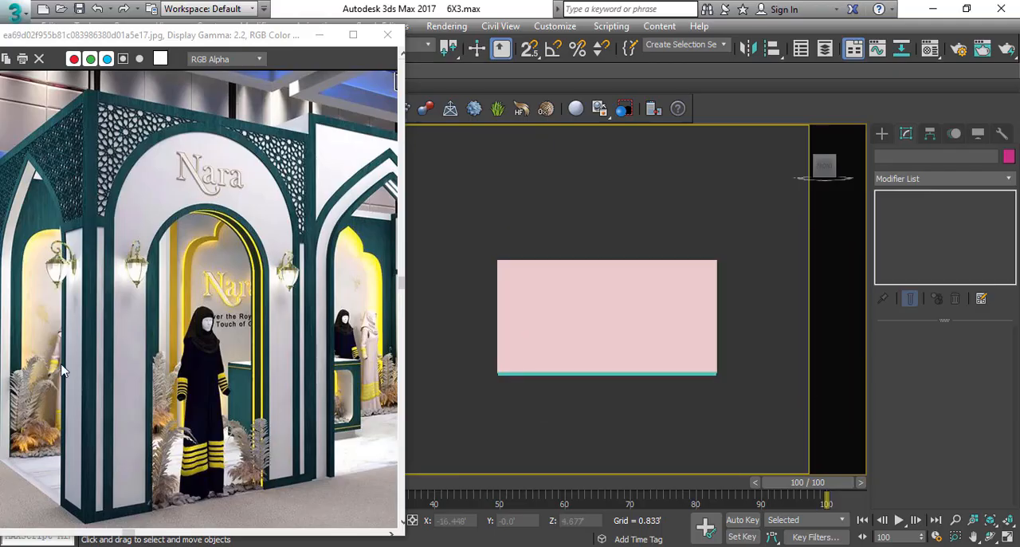
# In wireframe with snapping on, draw a 10' long, zero-width rectangle spline along the back wall's left edge.
pyautogui.rightClick(647, 289)
pyautogui.click(663, 219)
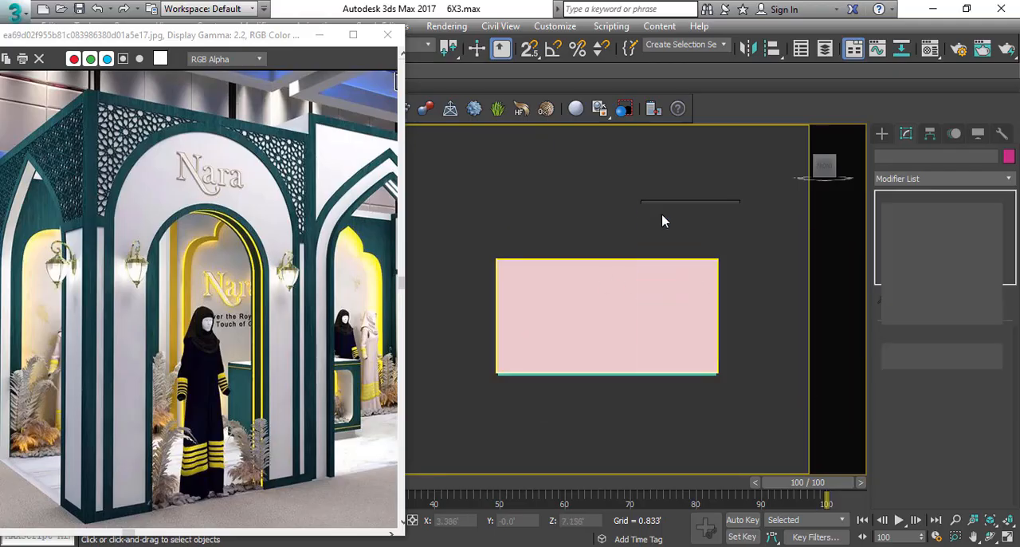
pyautogui.scroll(3, 495, 358)
pyautogui.press('s')
pyautogui.press('F3')
pyautogui.moveTo(494, 389); pyautogui.dragTo(493, 165)
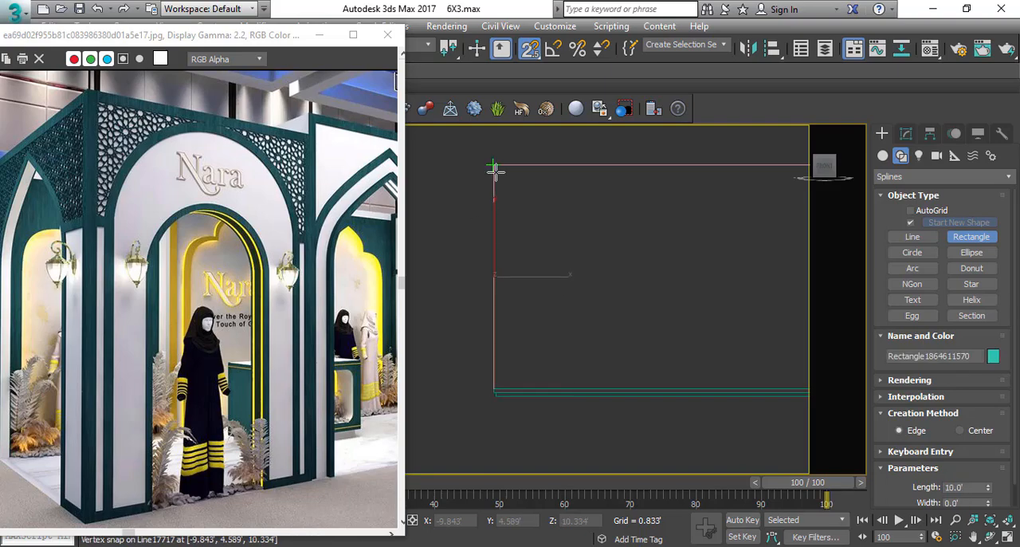
pyautogui.rightClick(494, 165)
# Set the new rectangle's length to 11' and turn snapping off.
pyautogui.click(911, 137)
pyautogui.moveTo(964, 387); pyautogui.dragTo(735, 362)
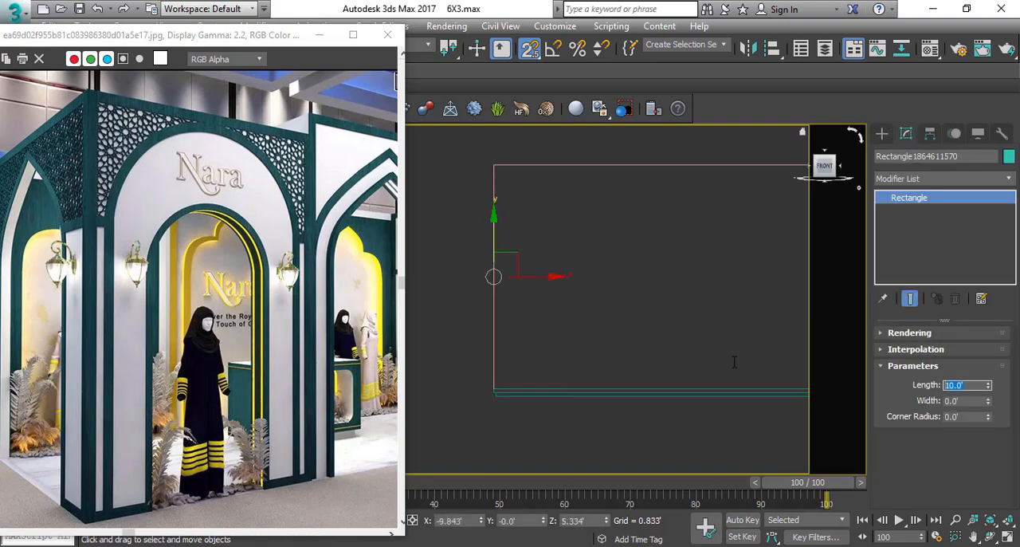
pyautogui.write('11')
pyautogui.press('Tab')
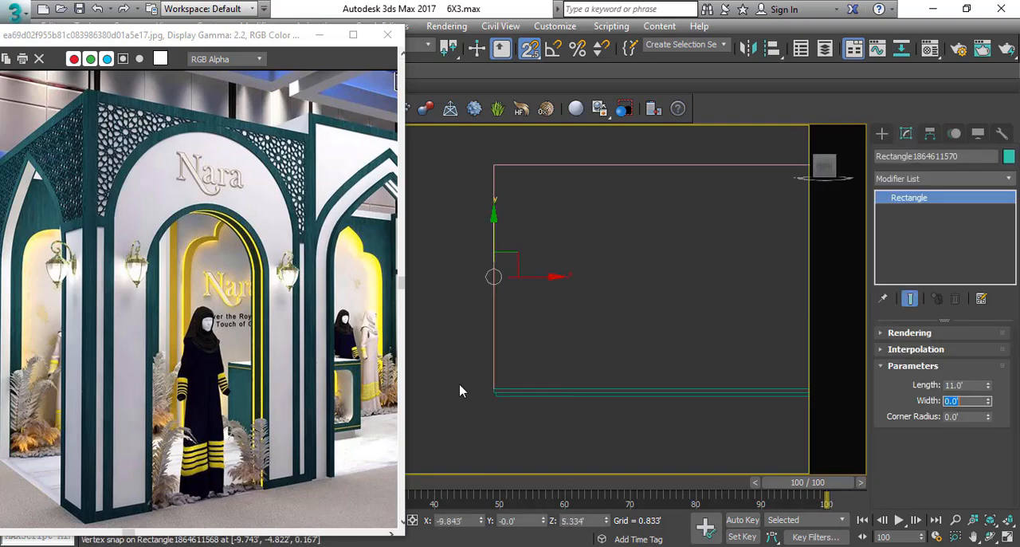
pyautogui.moveTo(537, 271); pyautogui.dragTo(603, 302, button='middle')
pyautogui.press('s')
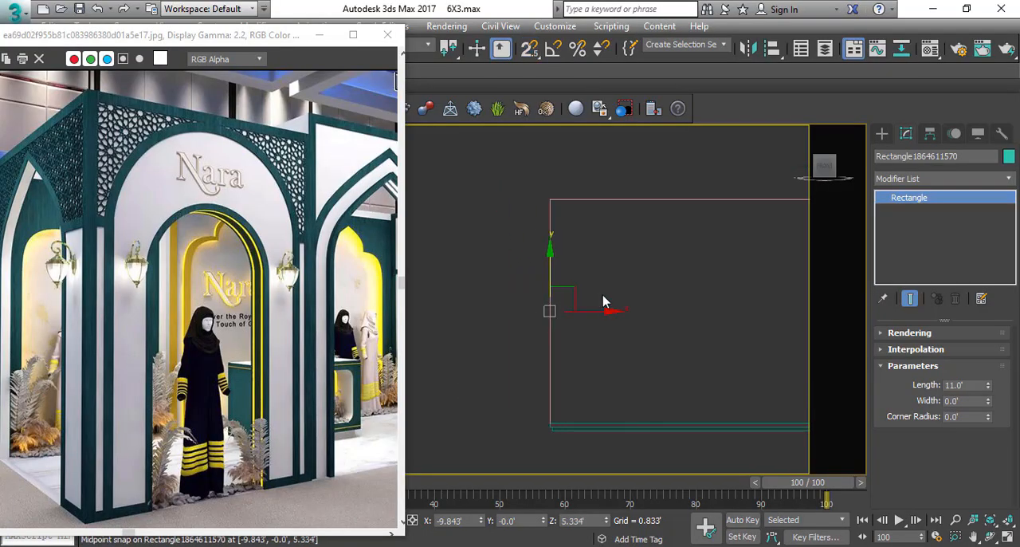
# Snap the thin 11' rectangle's lower end onto the back wall's lower-left corner.
pyautogui.moveTo(536, 273); pyautogui.dragTo(535, 272)
pyautogui.keyDown('alt'); pyautogui.moveTo(634, 244); pyautogui.dragTo(708, 154); pyautogui.keyUp('alt')
pyautogui.moveTo(563, 288); pyautogui.dragTo(510, 255)
pyautogui.scroll(3, 521, 412)
pyautogui.press('s')
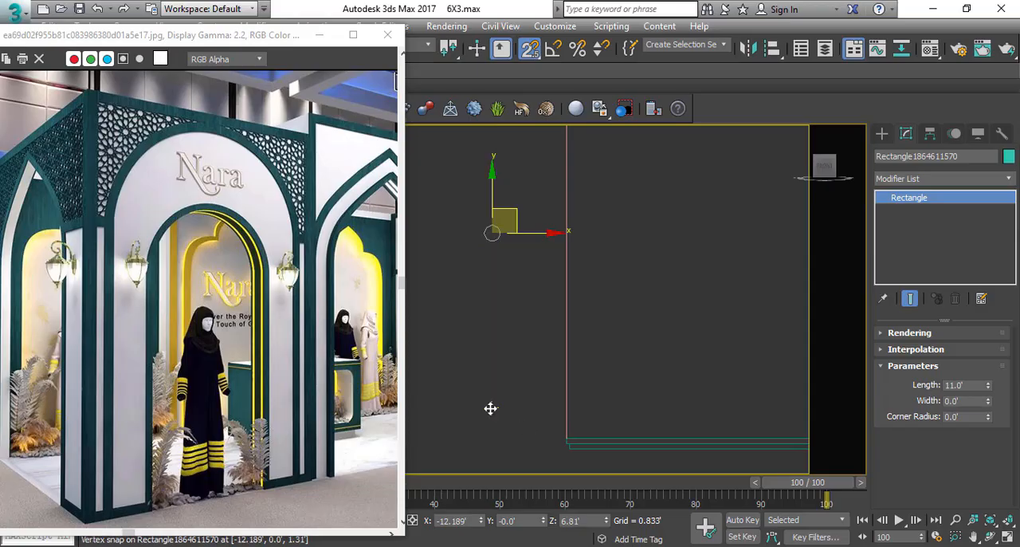
pyautogui.moveTo(490, 408); pyautogui.dragTo(571, 437)
pyautogui.press('s')
pyautogui.scroll(-5, 514, 303)
pyautogui.scroll(3, 550, 227)
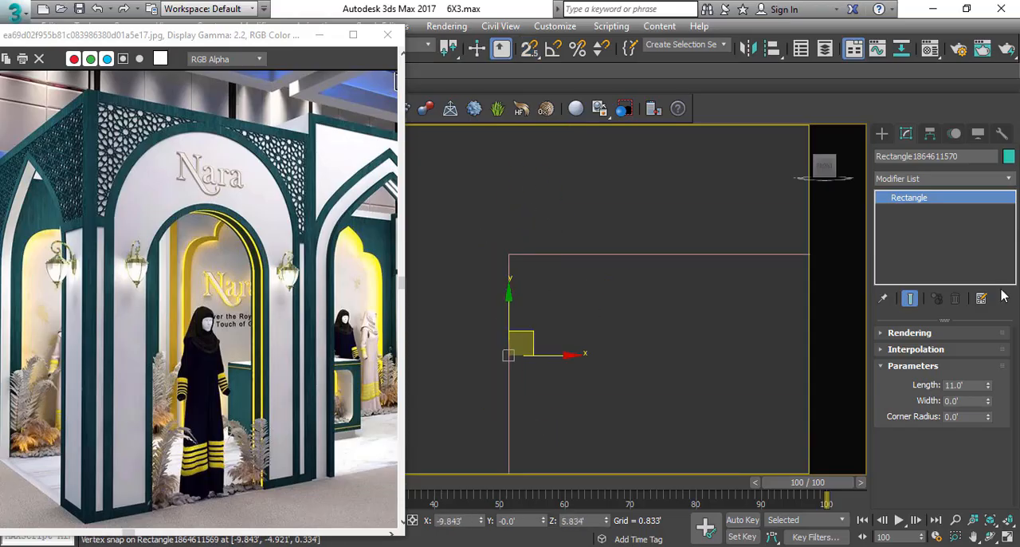
# Set the thin rectangle's width to 0.016'.
pyautogui.click(989, 398)
pyautogui.scroll(-2, 507, 254)
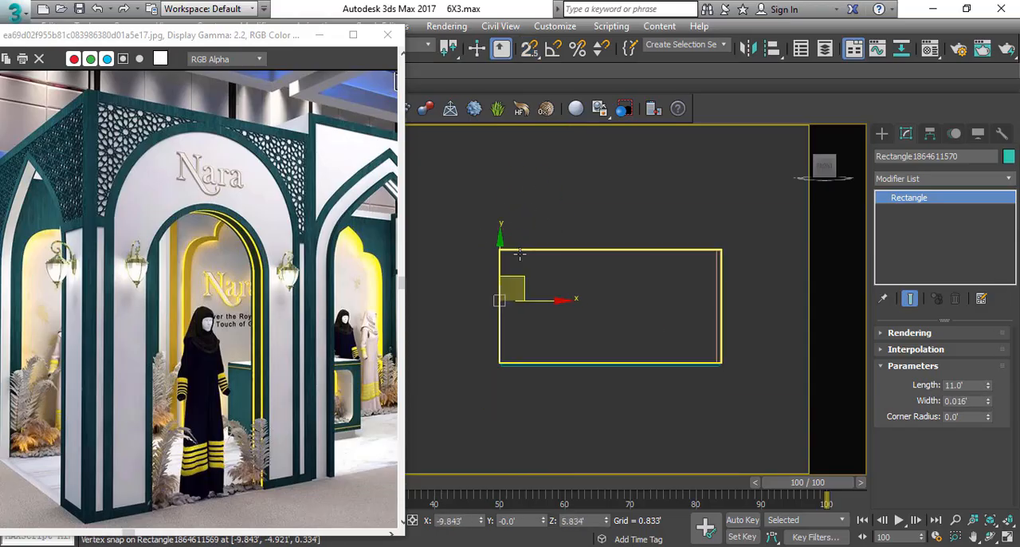
pyautogui.scroll(2, 521, 271)
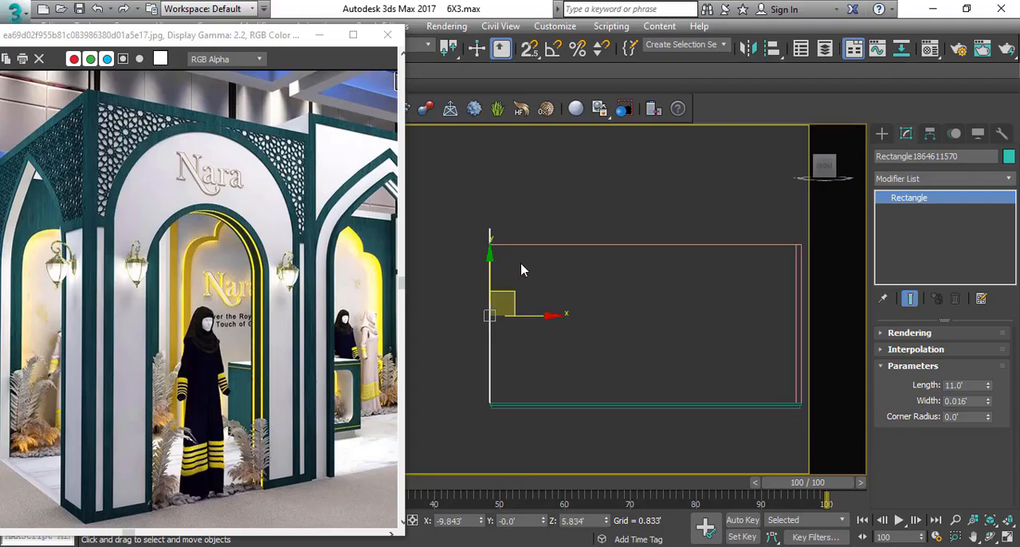
pyautogui.scroll(-4, 506, 289)
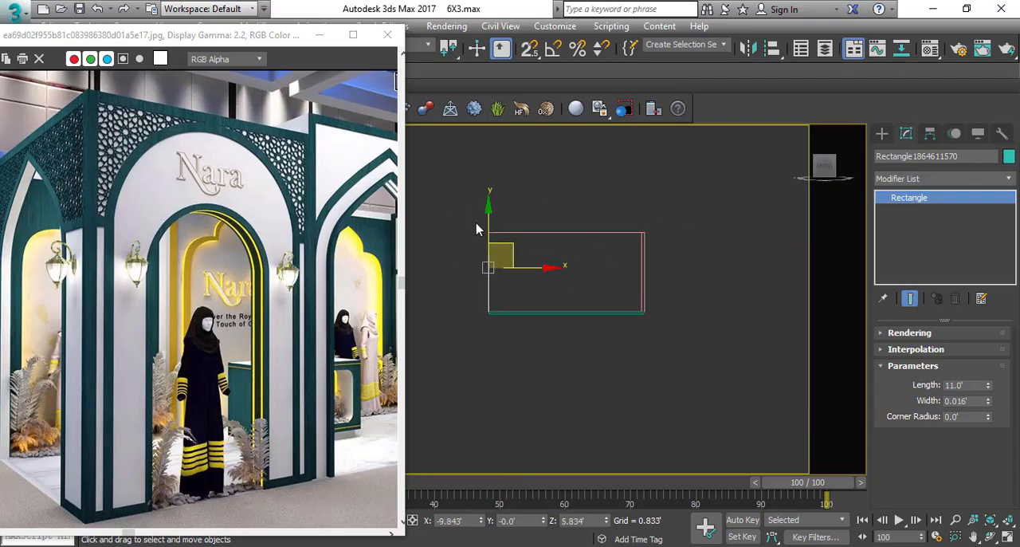
pyautogui.scroll(2, 467, 271)
# Draw a rectangle spline about 9.7' wide and 10' long, snapped from the back wall's top-left corner to its base.
pyautogui.click(309, 268)
pyautogui.scroll(-3, 205, 257)
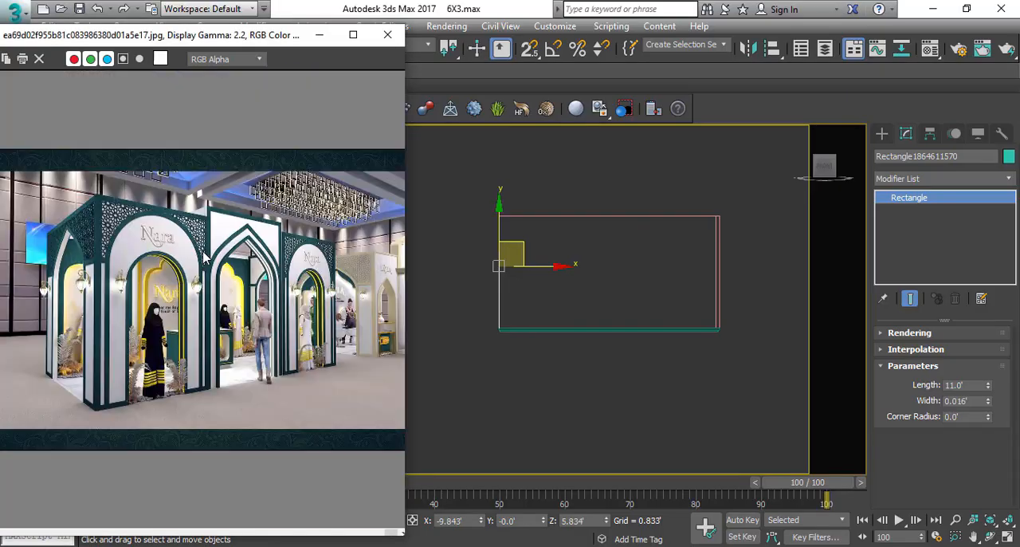
pyautogui.scroll(1, 128, 295)
pyautogui.moveTo(665, 303); pyautogui.dragTo(641, 327, button='middle')
pyautogui.rightClick(631, 301)
pyautogui.click(666, 227)
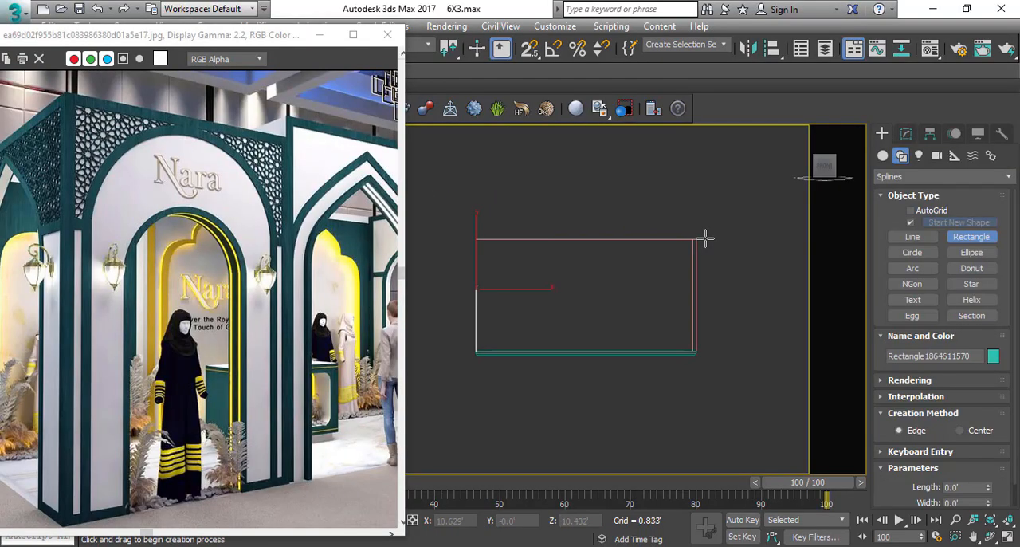
pyautogui.press('s')
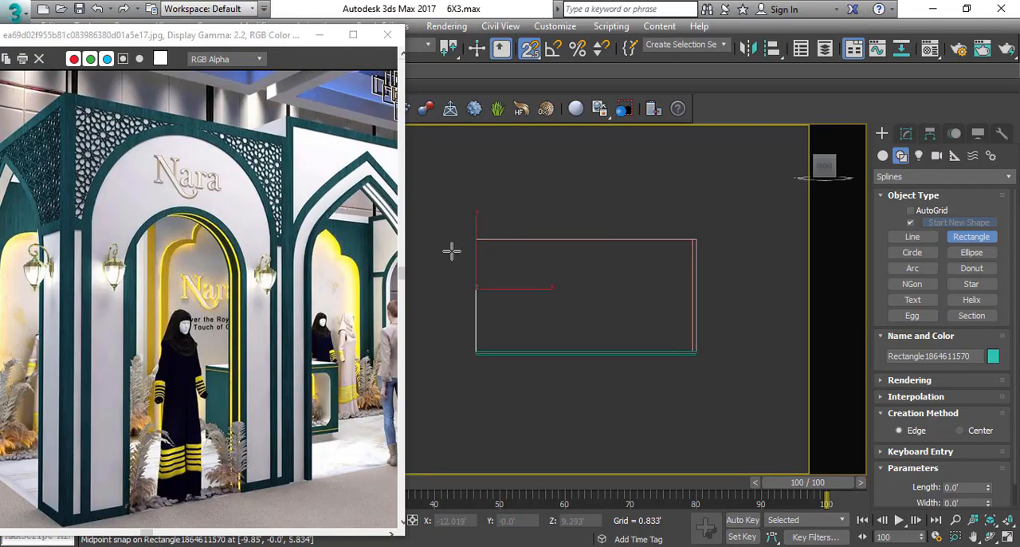
pyautogui.moveTo(476, 238); pyautogui.dragTo(582, 351)
pyautogui.rightClick(582, 348)
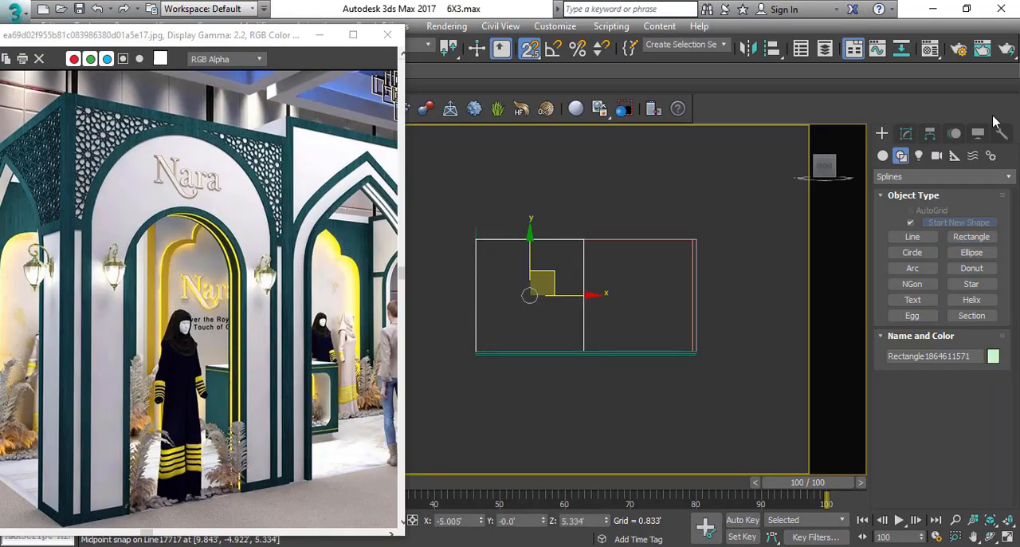
# Set the new rectangle's width to 6.562' and its length to 11'.
pyautogui.click(929, 134)
pyautogui.doubleClick(971, 401)
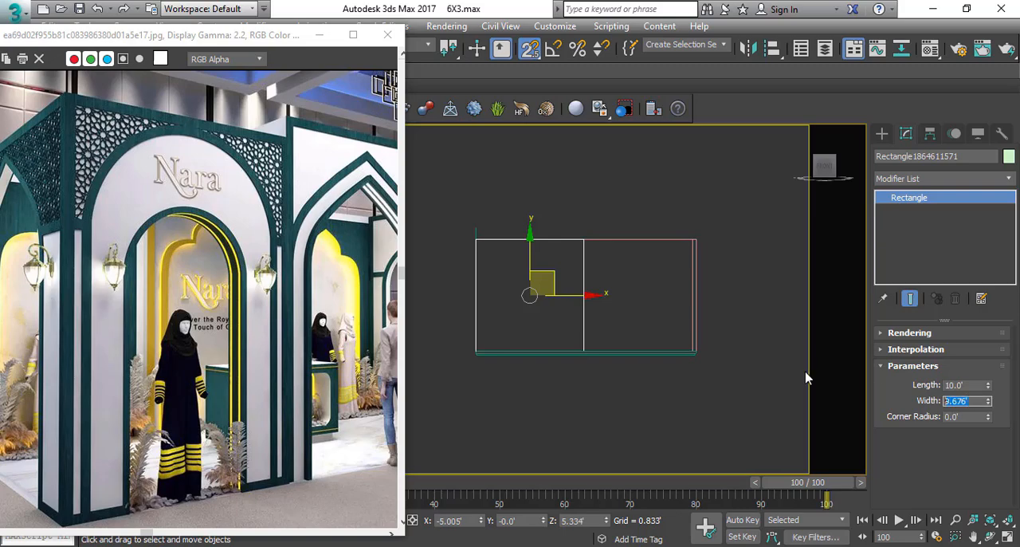
pyautogui.press('Return')
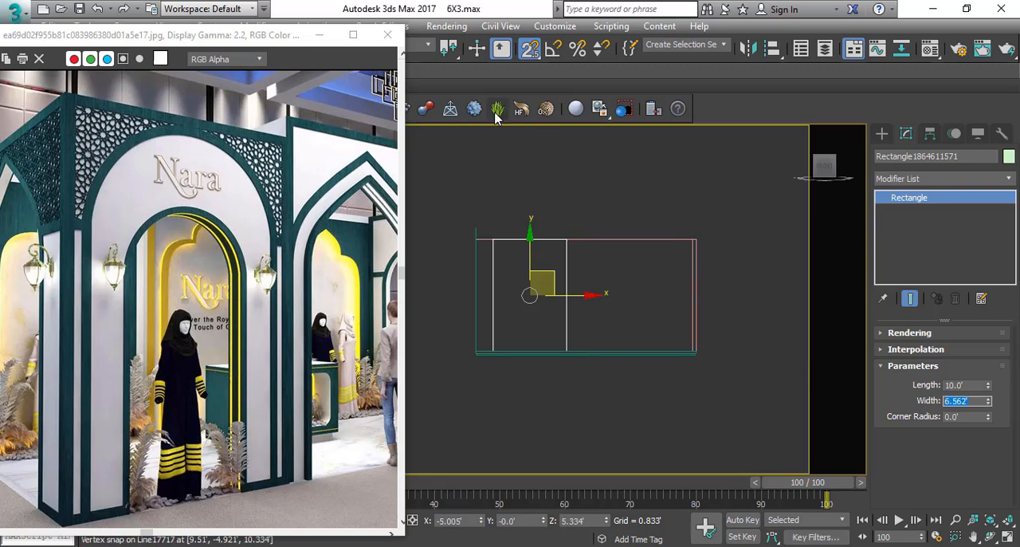
pyautogui.moveTo(551, 284); pyautogui.dragTo(594, 337, button='middle')
pyautogui.doubleClick(968, 385)
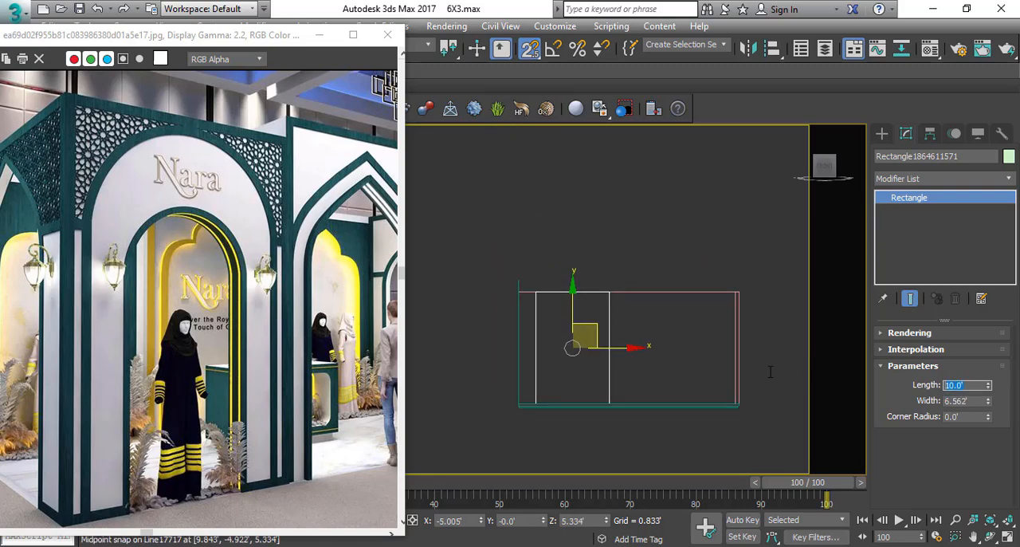
pyautogui.write('11')
pyautogui.press('Return')
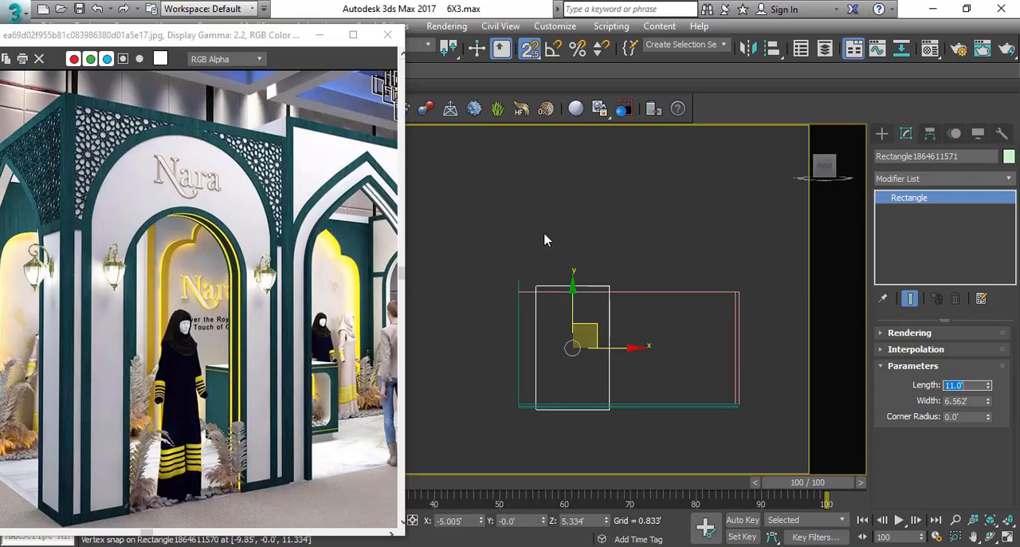
# Delete the thin guide rectangle and snap the 6.562' wide rectangle's lower-left corner to the wall's lower-left corner.
pyautogui.moveTo(543, 237); pyautogui.dragTo(492, 287)
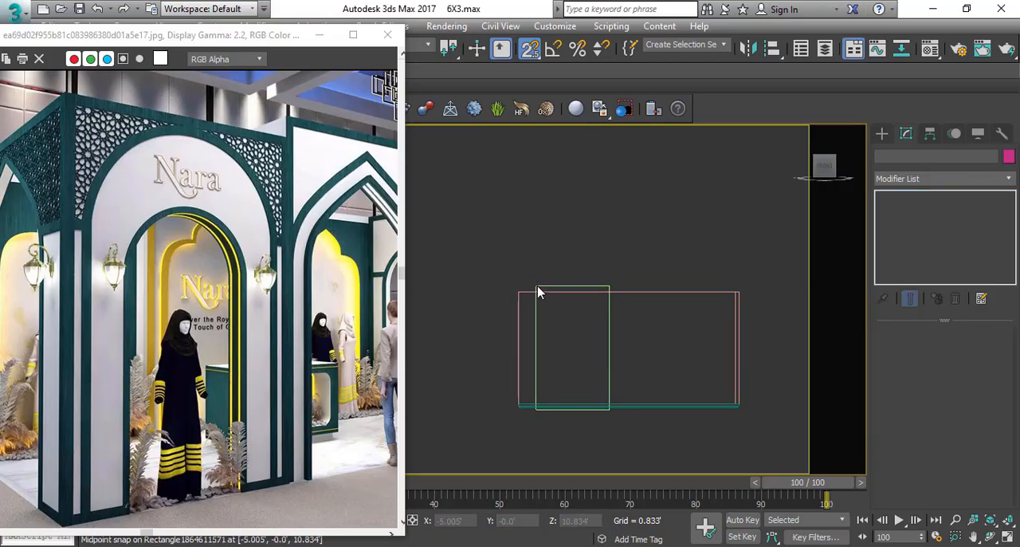
pyautogui.click(538, 291)
pyautogui.moveTo(596, 327); pyautogui.dragTo(630, 294)
pyautogui.scroll(3, 551, 374)
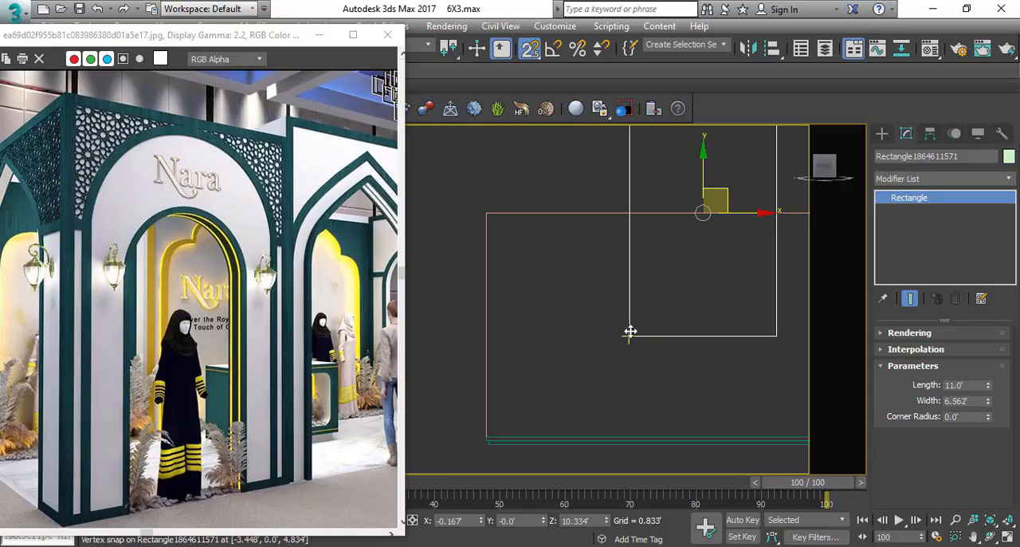
pyautogui.moveTo(631, 334); pyautogui.dragTo(488, 429)
pyautogui.scroll(-5, 467, 311)
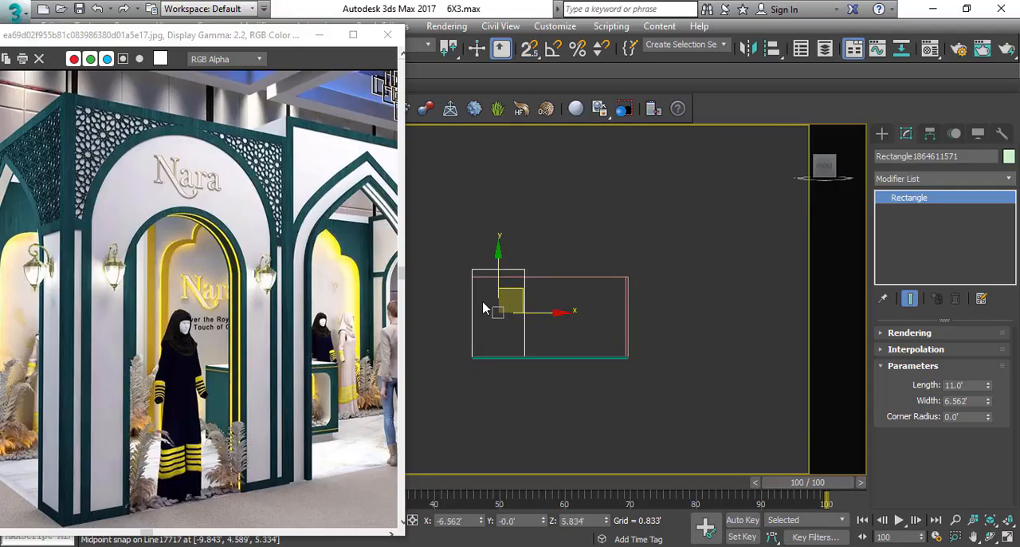
# Copy the 6.562' wide rectangle twice to the right, snapping all three edge to edge across the wall.
pyautogui.scroll(3, 484, 303)
pyautogui.keyDown('shift'); pyautogui.moveTo(561, 321); pyautogui.dragTo(678, 310); pyautogui.keyUp('shift')
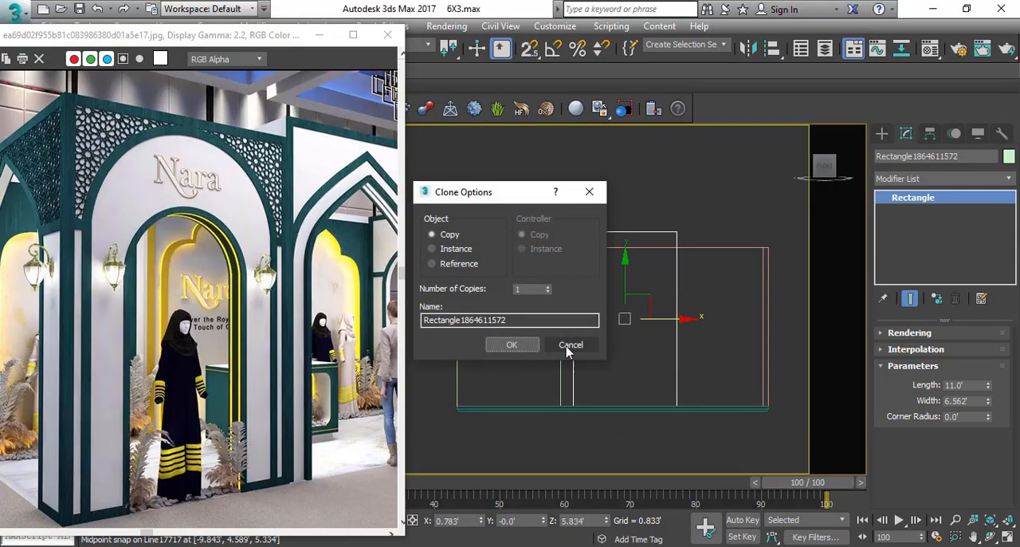
pyautogui.click(515, 345)
pyautogui.press('s')
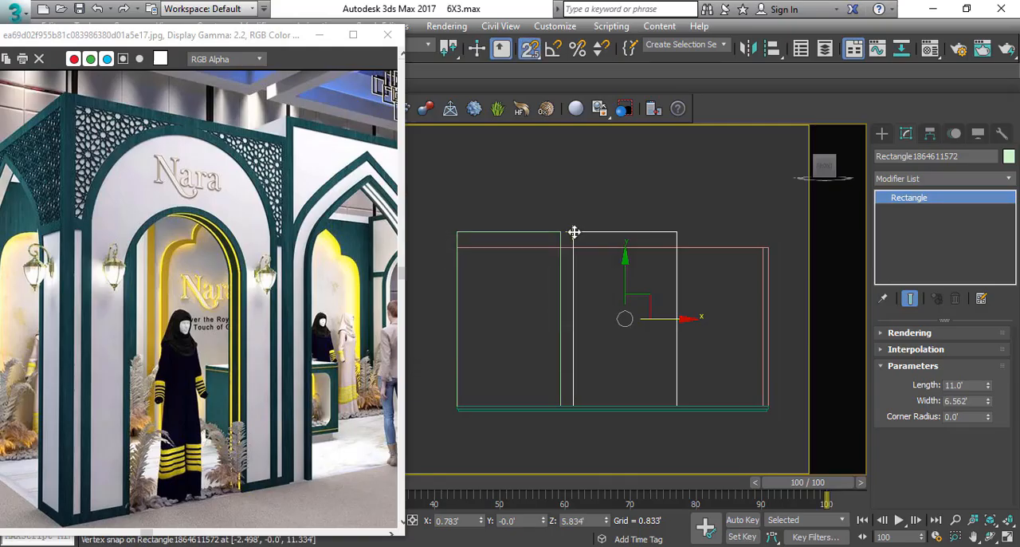
pyautogui.moveTo(574, 232)
pyautogui.mouseDown()
pyautogui.moveTo(561, 232)
pyautogui.moveTo(652, 230)
pyautogui.moveTo(733, 246)
pyautogui.moveTo(680, 236)
pyautogui.mouseUp()
pyautogui.press('Return')
pyautogui.click(734, 223)
pyautogui.press('s')
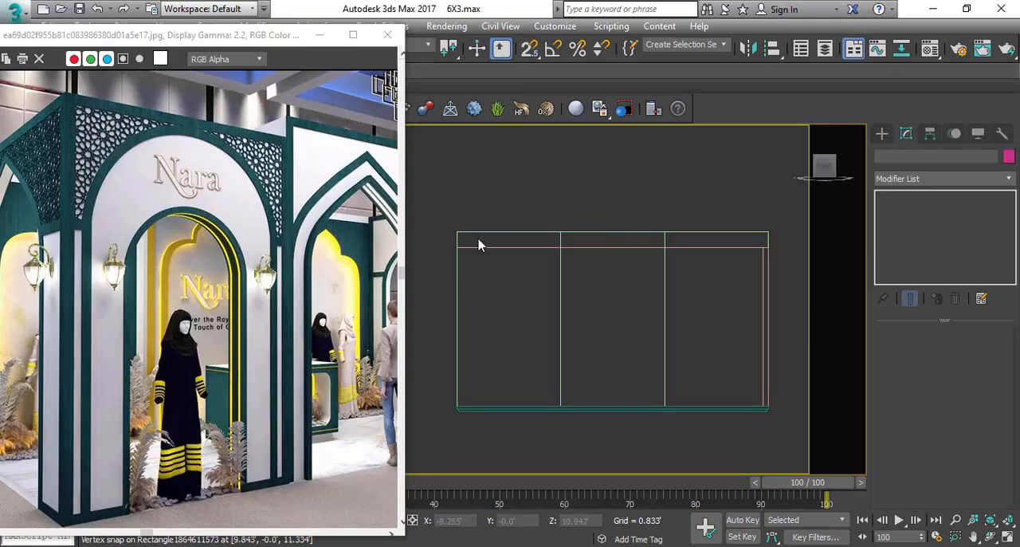
# Clone the leftmost rectangle in place as an independent copy.
pyautogui.moveTo(534, 287); pyautogui.dragTo(541, 287, button='middle')
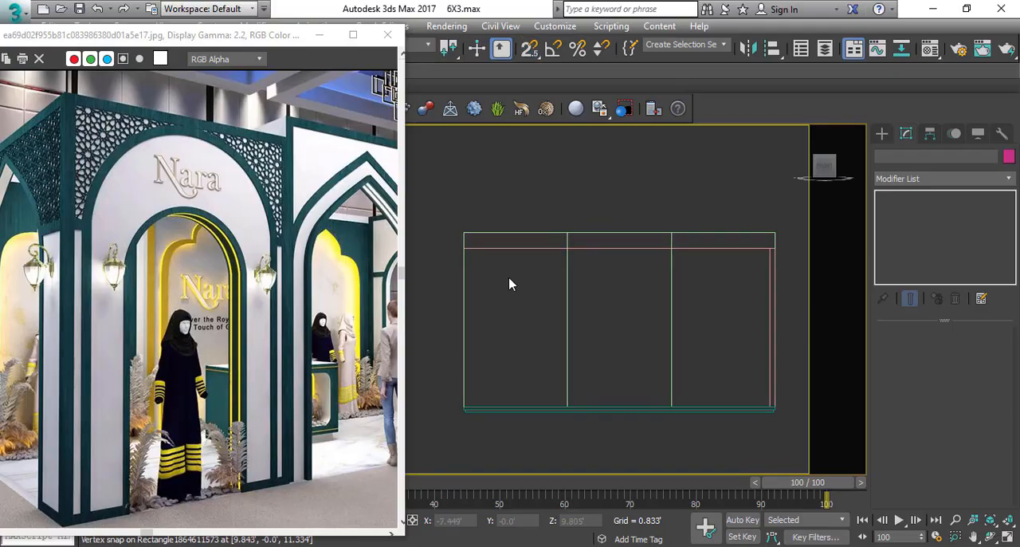
pyautogui.click(535, 232)
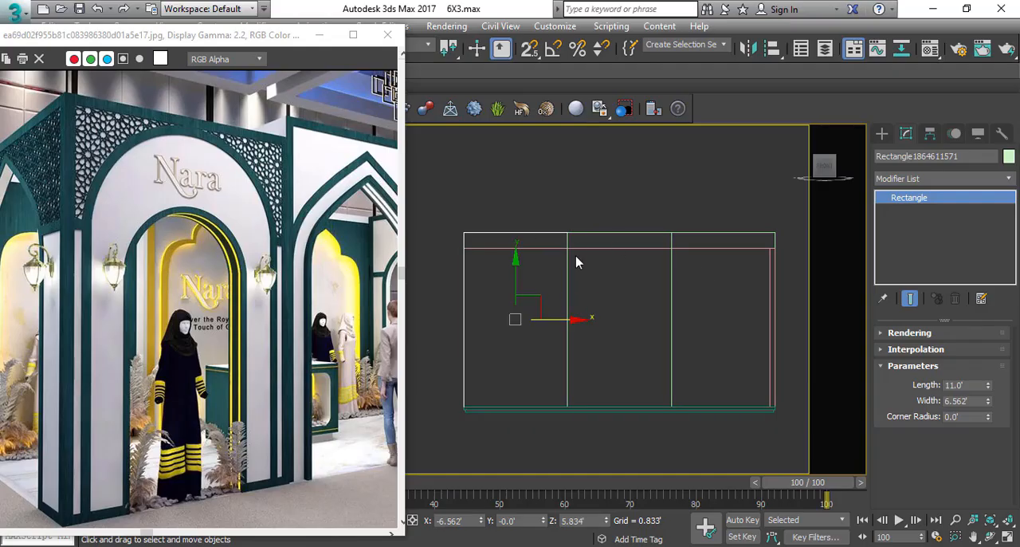
pyautogui.click(534, 225)
pyautogui.click(537, 235)
pyautogui.click(607, 232)
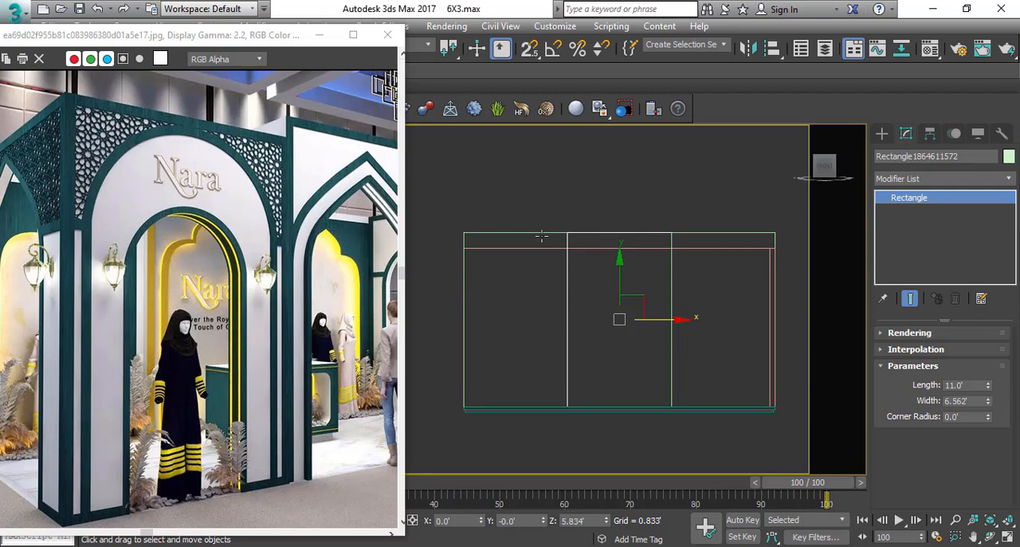
pyautogui.moveTo(541, 236)
pyautogui.keyDown('shift'); pyautogui.mouseDown()
pyautogui.moveTo(512, 271)
pyautogui.moveTo(537, 268)
pyautogui.mouseUp(); pyautogui.keyUp('shift')
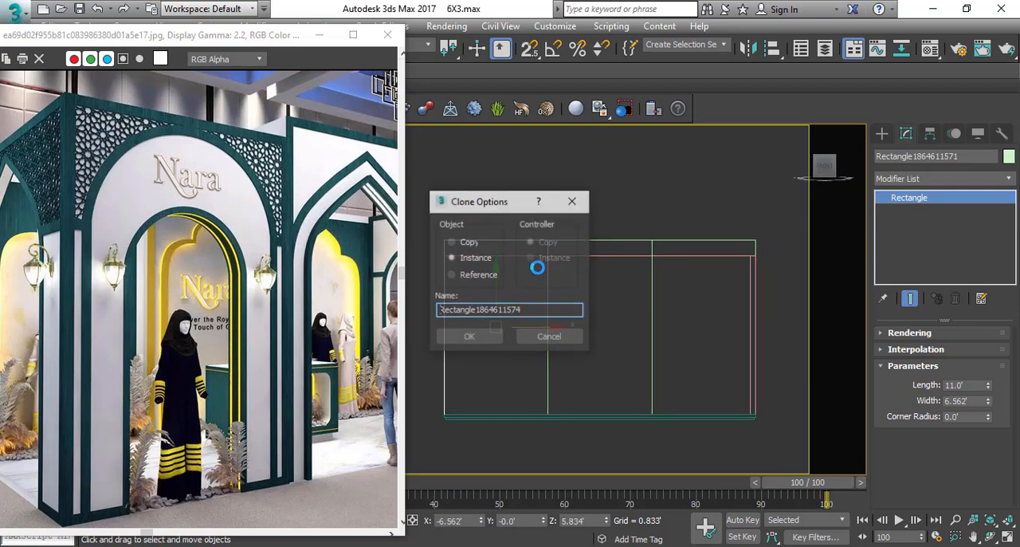
pyautogui.click(453, 242)
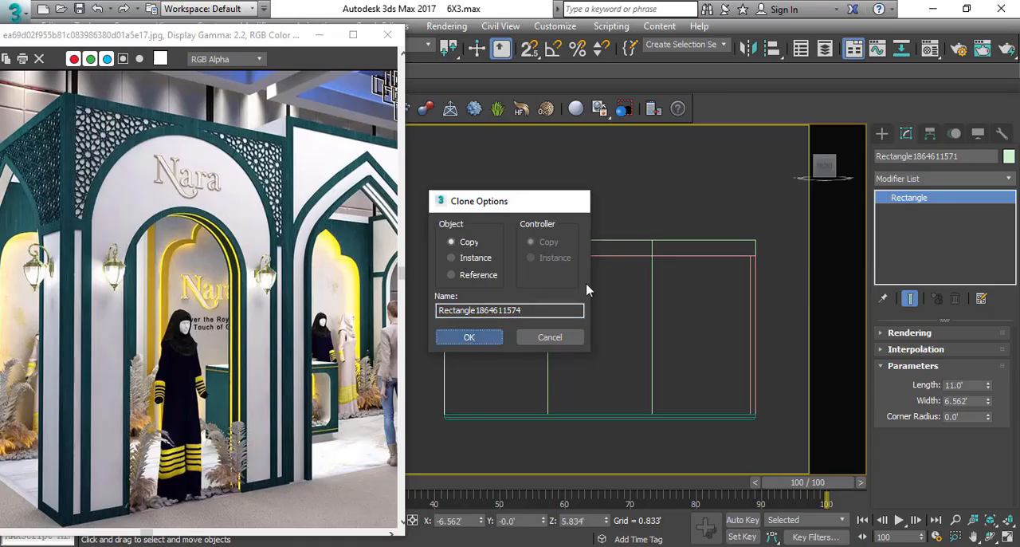
pyautogui.press('Return')
# Add an Edit Spline modifier to the cloned rectangle and delete its bottom segment.
pyautogui.click(941, 179)
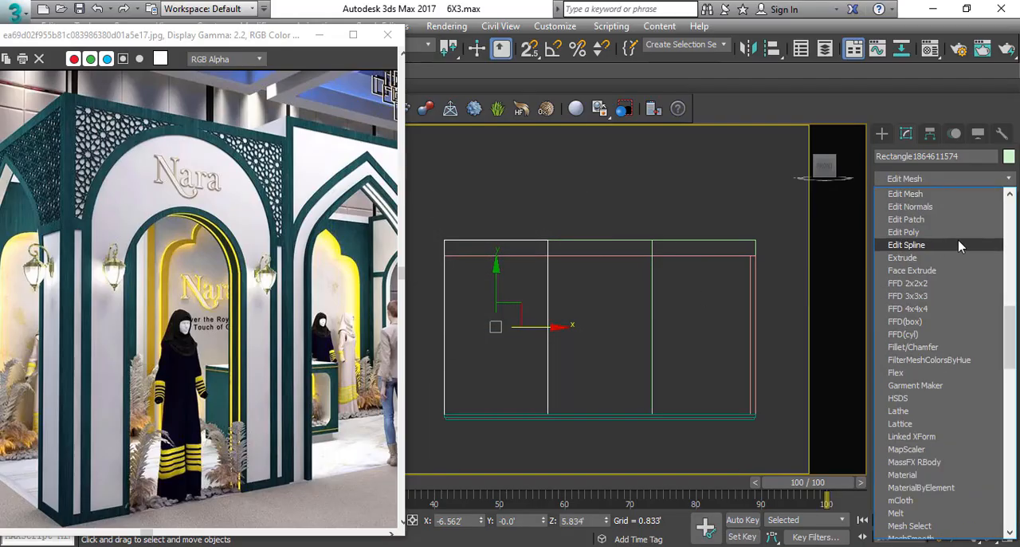
pyautogui.click(923, 246)
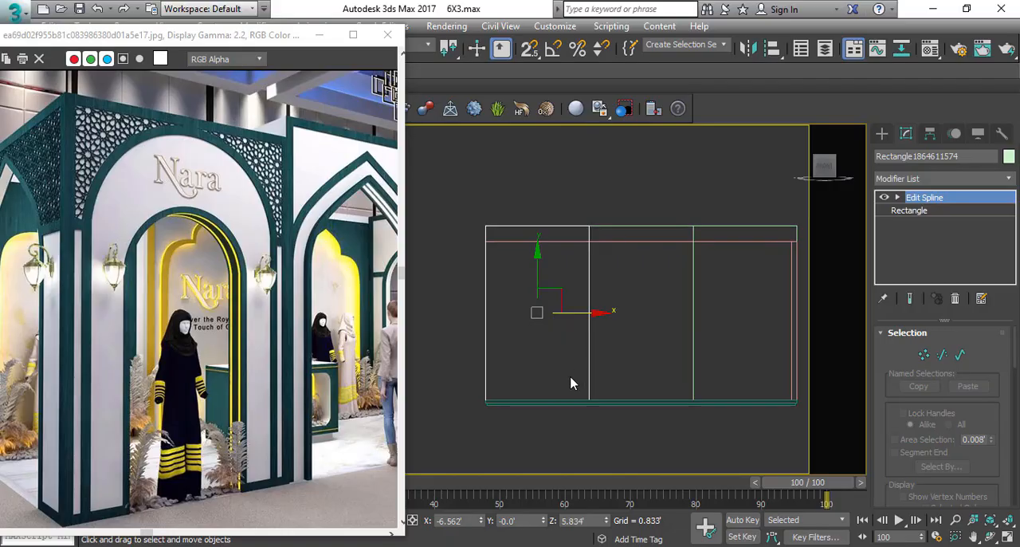
pyautogui.moveTo(555, 383); pyautogui.dragTo(549, 442)
pyautogui.press('Delete')
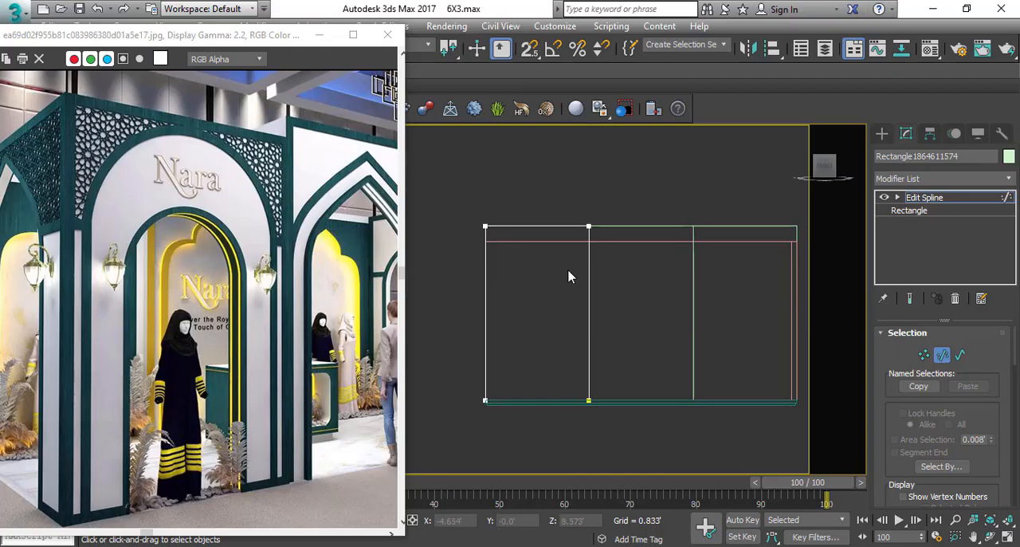
# Convert all vertices of the open-bottomed spline to Corner type.
pyautogui.moveTo(569, 271); pyautogui.dragTo(561, 282, button='middle')
pyautogui.press('1')
pyautogui.moveTo(623, 150); pyautogui.dragTo(383, 487)
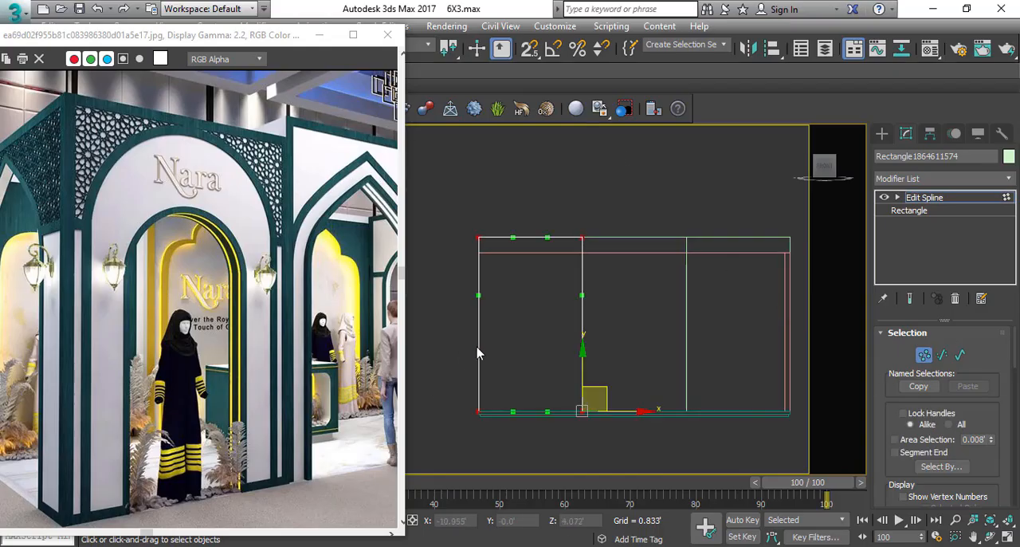
pyautogui.rightClick(626, 295)
pyautogui.click(592, 210)
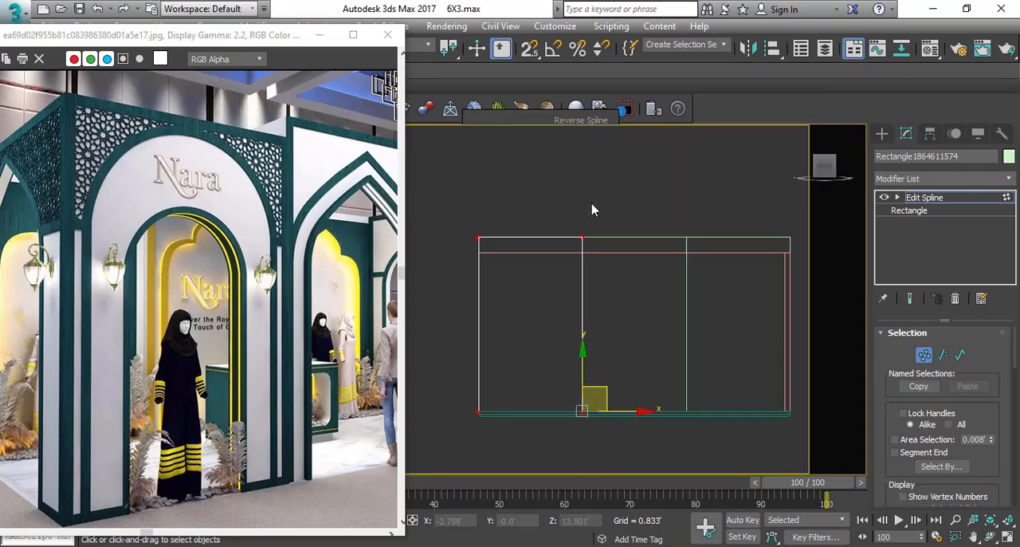
pyautogui.moveTo(563, 209); pyautogui.dragTo(470, 314)
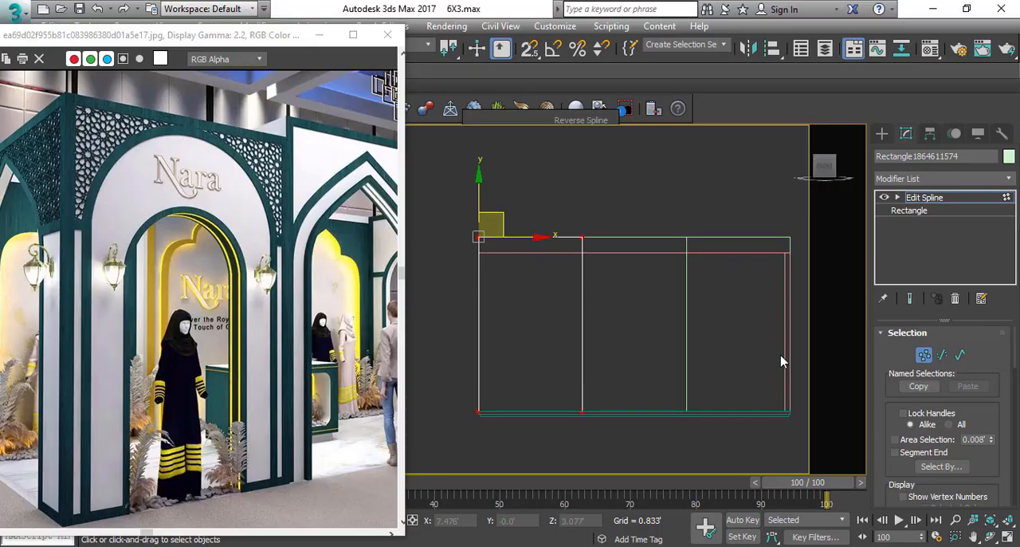
# Outline the open-bottomed spline with a value of 3 to form a narrow three-sided frame.
pyautogui.press('3')
pyautogui.click(583, 271)
pyautogui.scroll(-10, 925, 383)
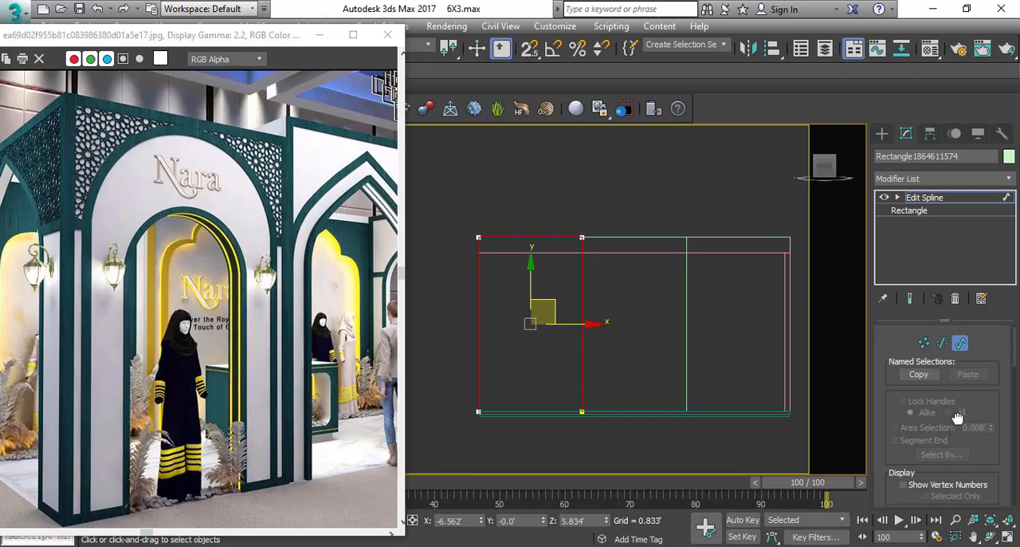
pyautogui.click(968, 447)
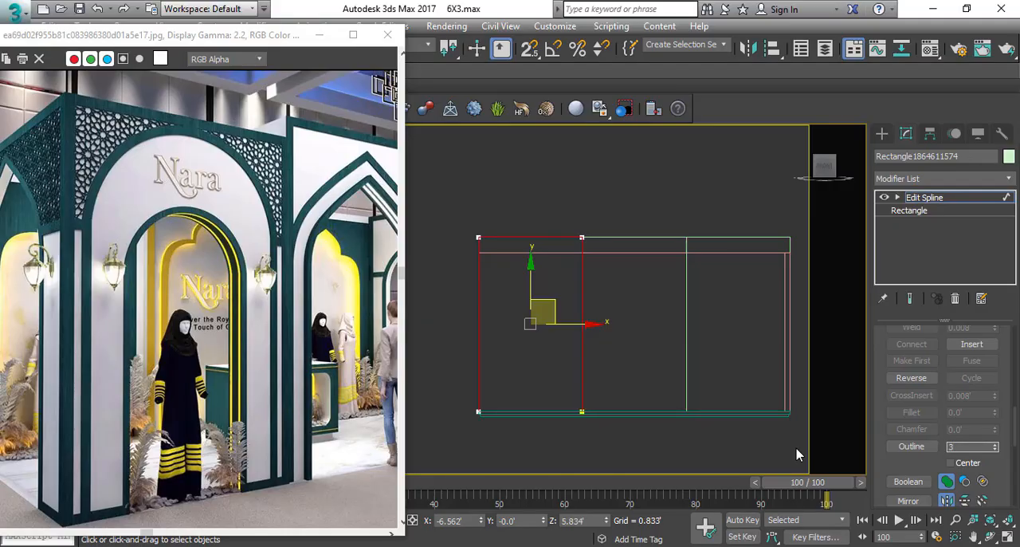
pyautogui.click(465, 220)
pyautogui.scroll(3, 476, 263)
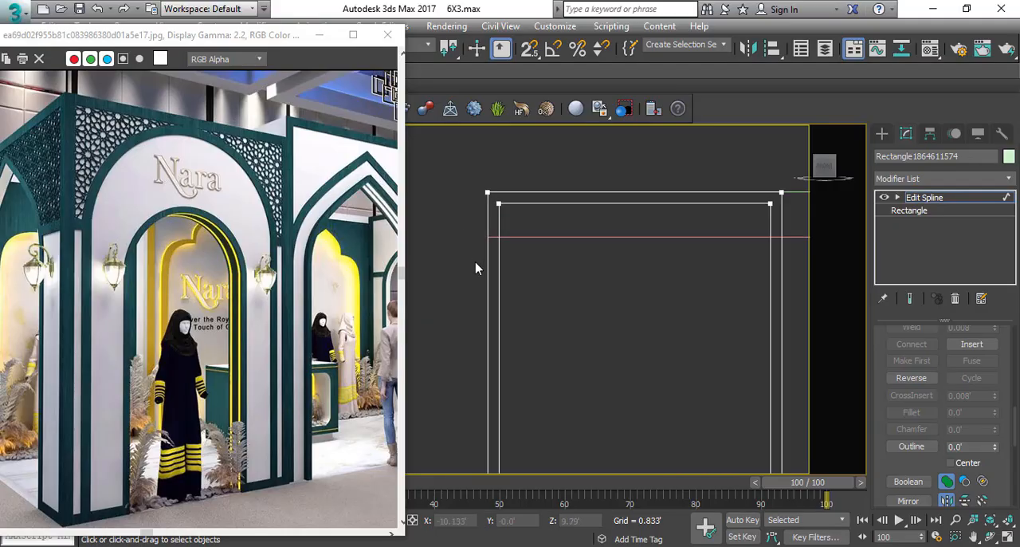
pyautogui.scroll(-2, 490, 144)
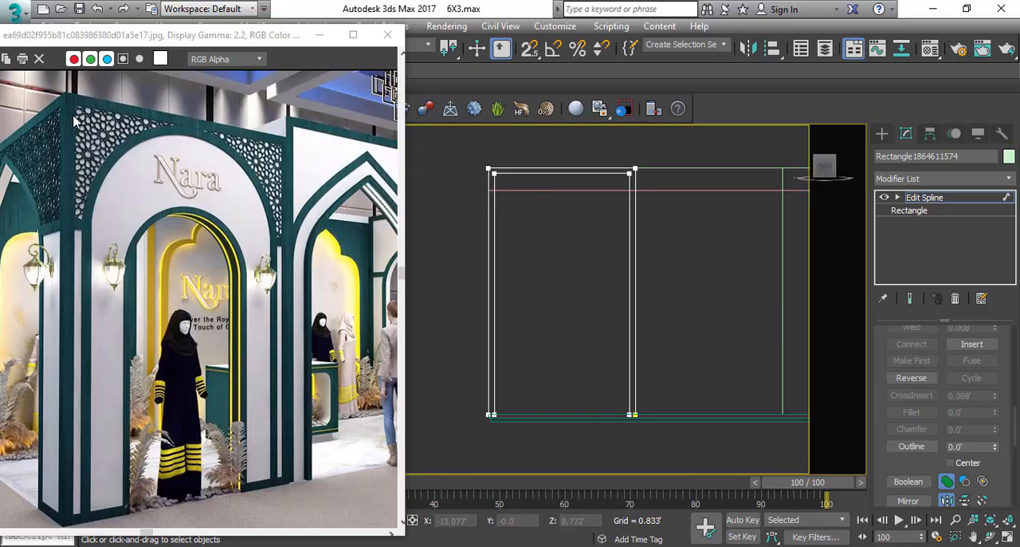
# Apply an Extrude modifier to the outlined three-sided frame.
pyautogui.click(928, 178)
pyautogui.scroll(-10, 930, 240)
pyautogui.click(930, 190)
pyautogui.press('e')
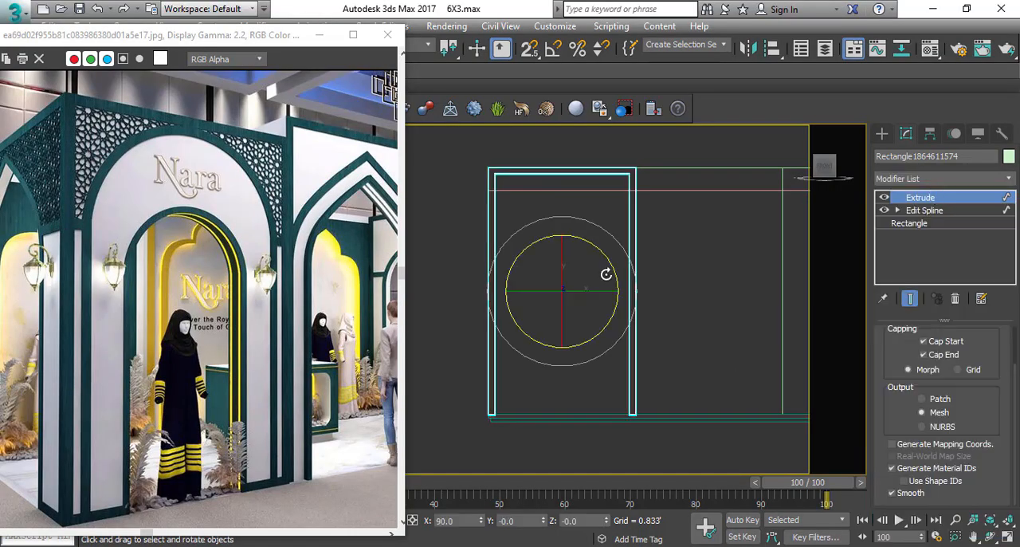
# Set the three-sided frame's extrusion amount to 1.0'.
pyautogui.press('w')
pyautogui.press('t')
pyautogui.moveTo(970, 337); pyautogui.dragTo(973, 419)
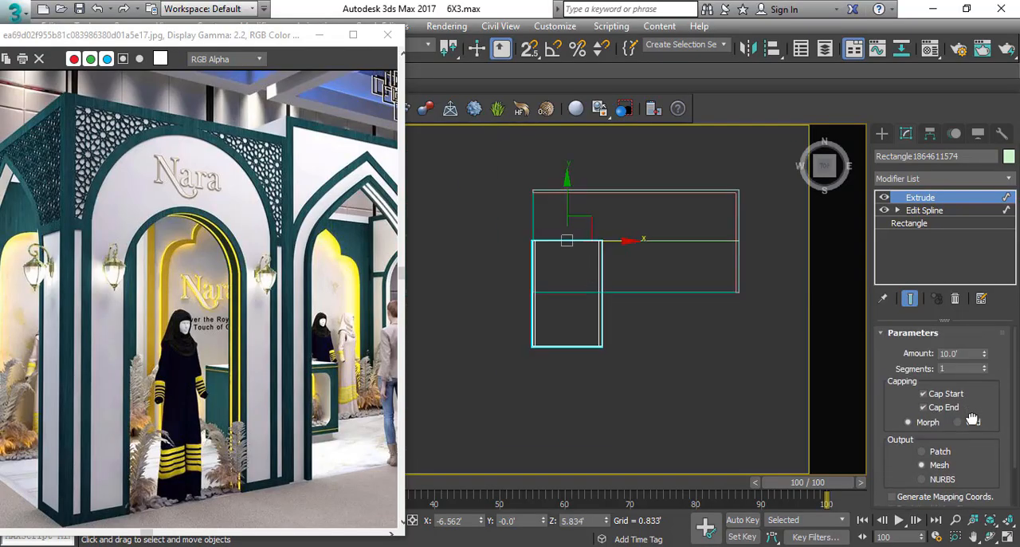
pyautogui.click(967, 353)
pyautogui.press('Return')
# Move the extruded frame in the top view so its corner snaps to the floor platform's front corner.
pyautogui.scroll(2, 606, 241)
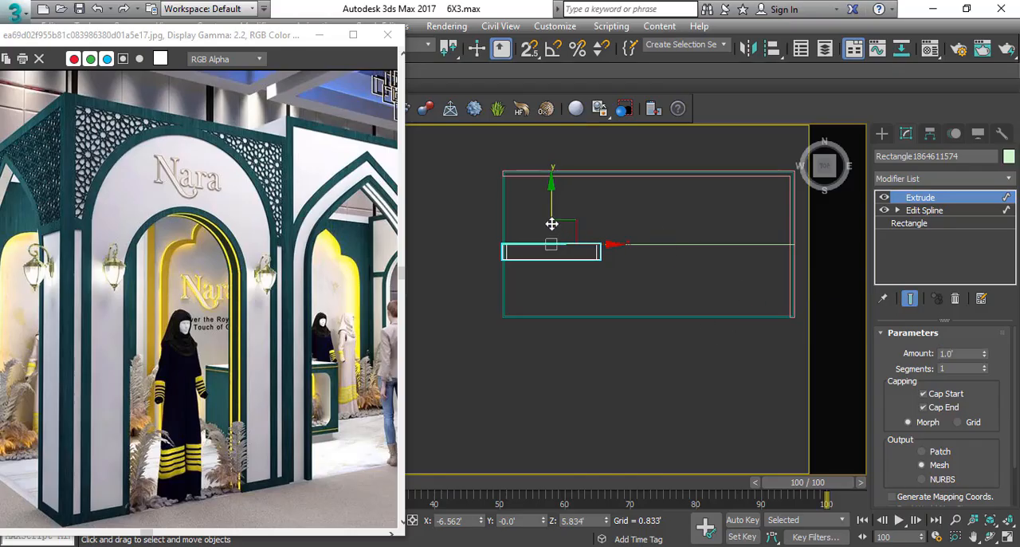
pyautogui.scroll(2, 510, 317)
pyautogui.scroll(2, 510, 317)
pyautogui.press('s')
pyautogui.moveTo(504, 259); pyautogui.dragTo(494, 332)
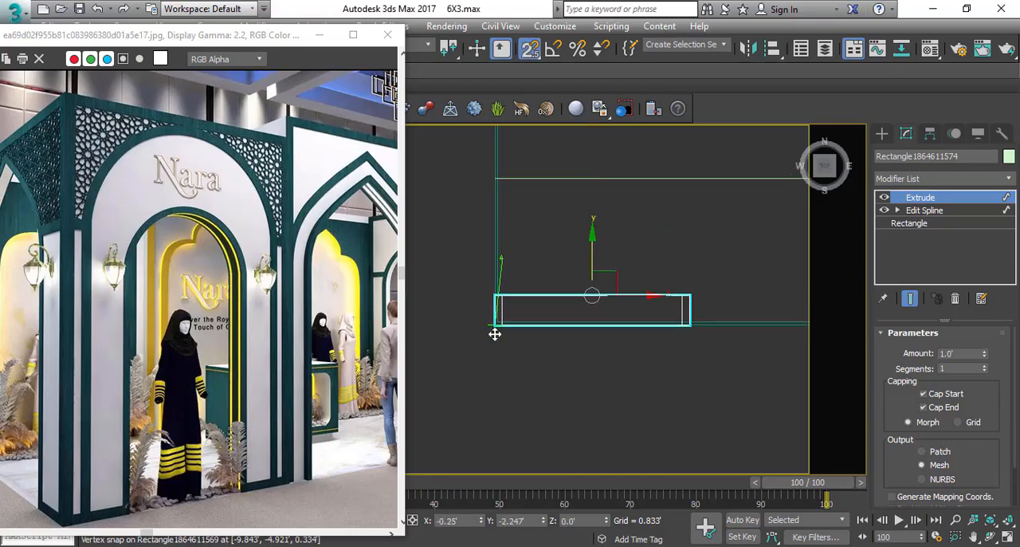
pyautogui.press('f')
pyautogui.scroll(-5, 566, 284)
pyautogui.press('s')
pyautogui.click(594, 263)
# Draw a snapped rectangle about 10.75' by 6.06' filling the opening of the three-sided frame.
pyautogui.moveTo(516, 227); pyautogui.dragTo(544, 228, button='middle')
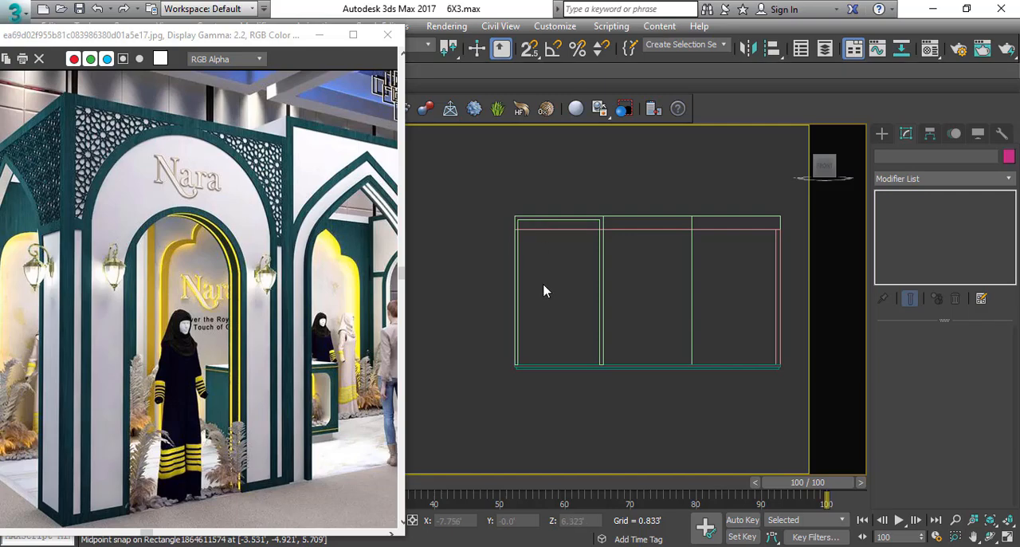
pyautogui.scroll(2, 560, 289)
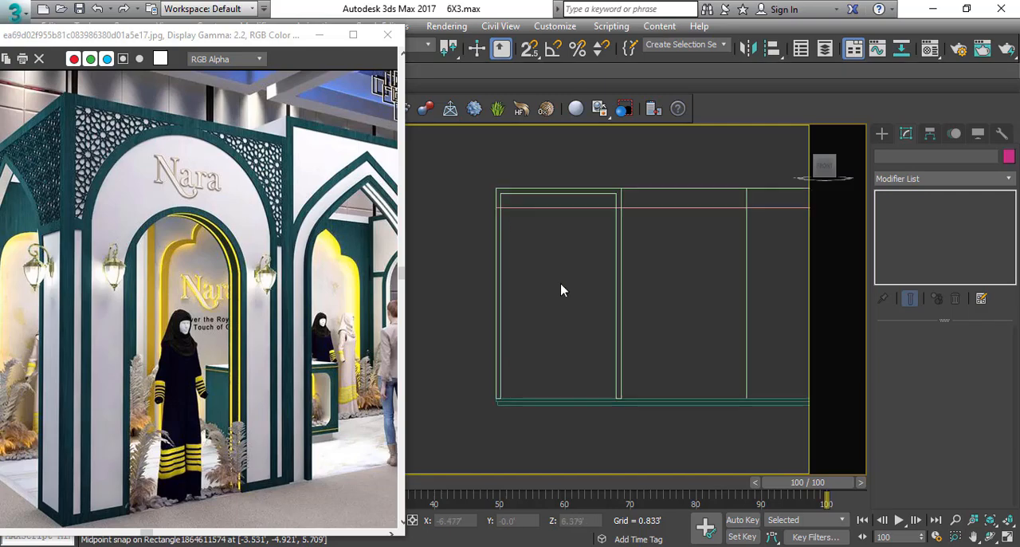
pyautogui.keyDown('ctrl'); pyautogui.rightClick(529, 243); pyautogui.keyUp('ctrl')
pyautogui.click(569, 172)
pyautogui.press('s')
pyautogui.moveTo(615, 196); pyautogui.dragTo(505, 375)
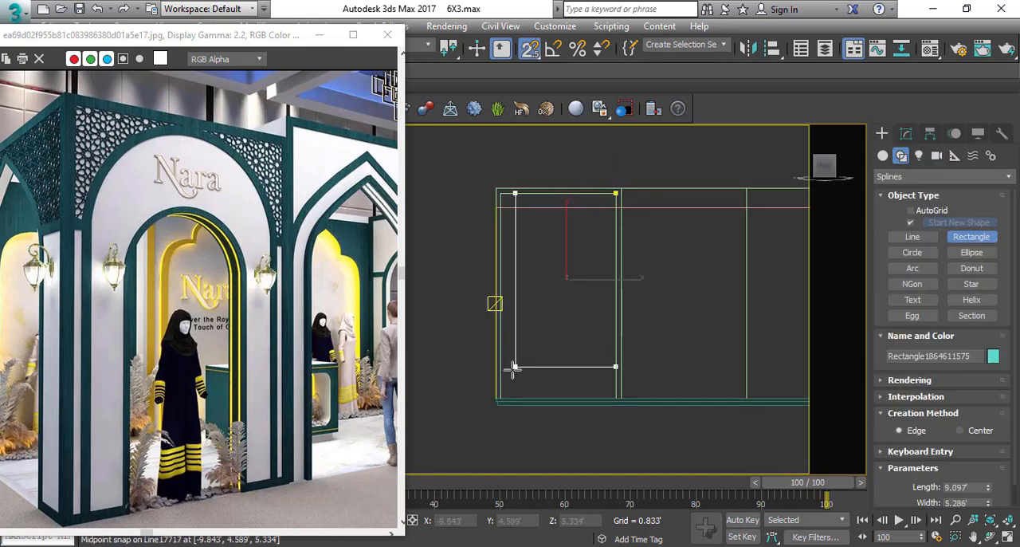
pyautogui.rightClick(598, 333)
pyautogui.press('s')
# Add an Edit Spline modifier to the new rectangle and delete its bottom segment.
pyautogui.click(906, 134)
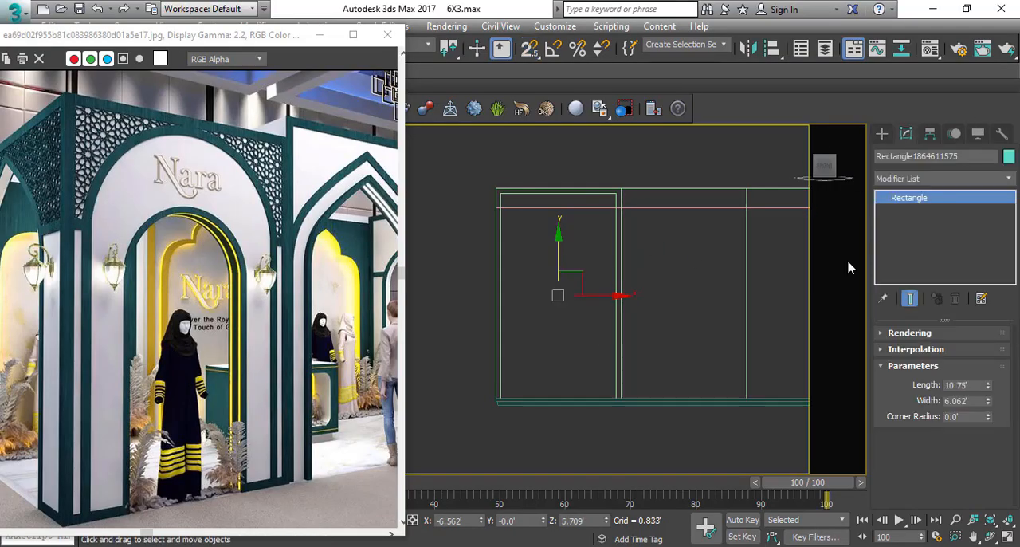
pyautogui.click(929, 179)
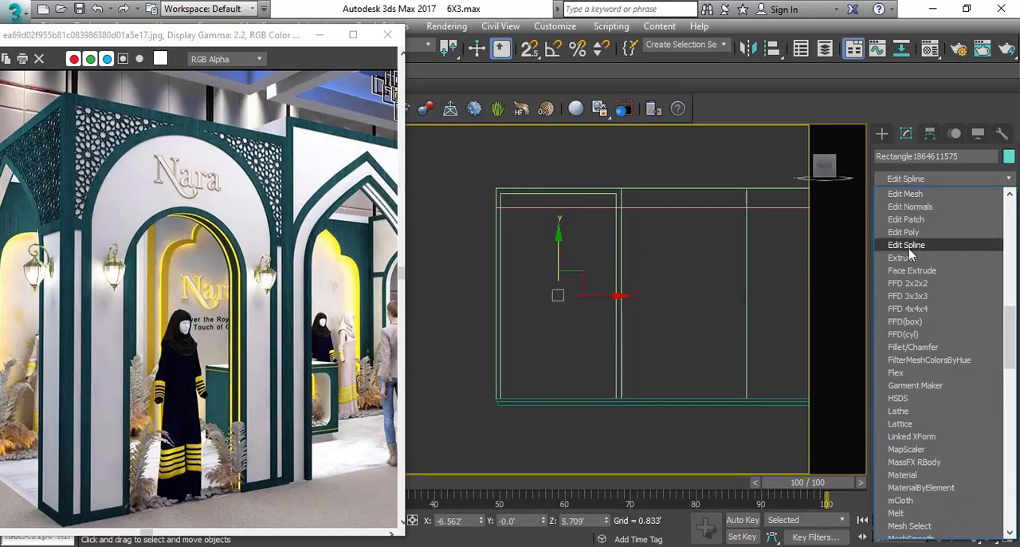
pyautogui.click(906, 245)
pyautogui.press('2')
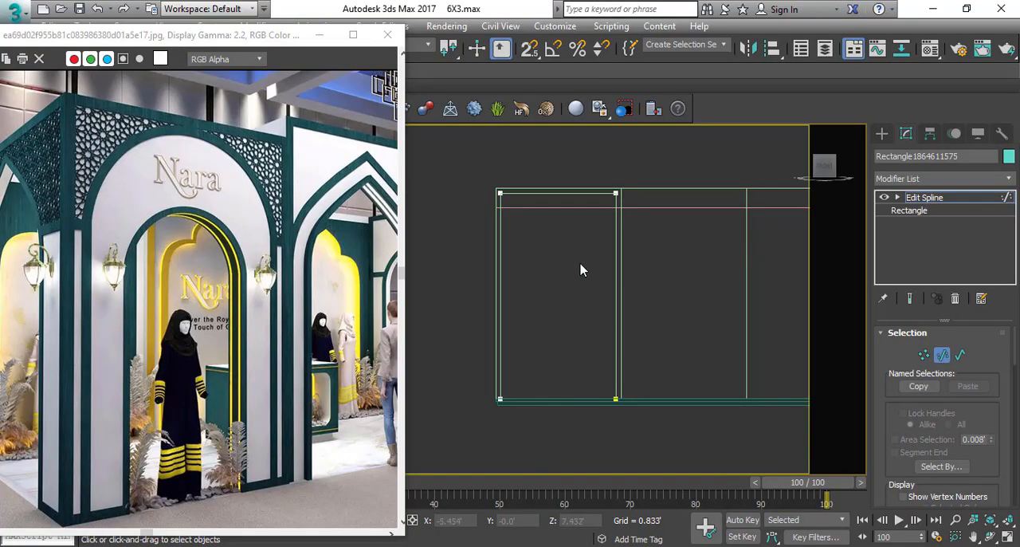
pyautogui.moveTo(581, 268); pyautogui.dragTo(582, 291, button='middle')
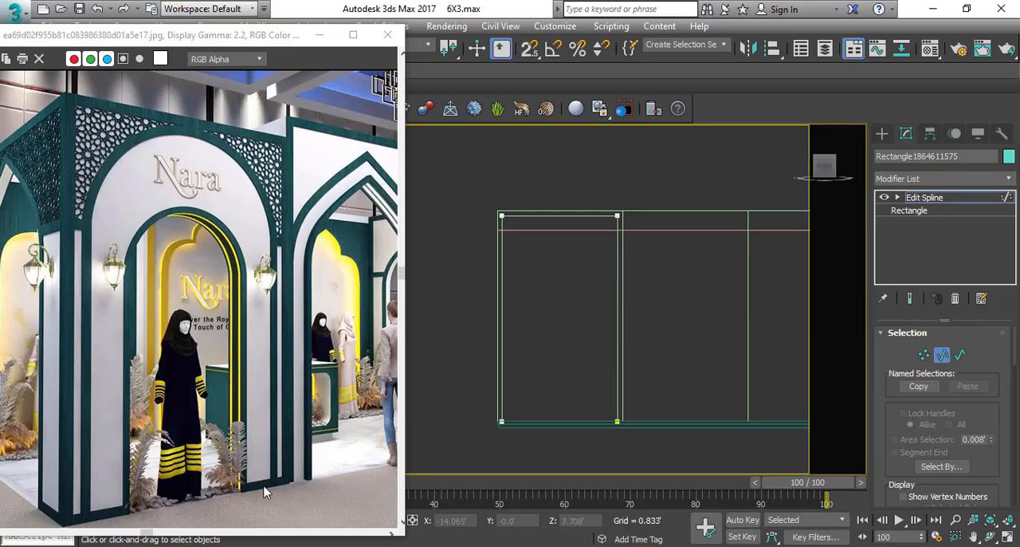
pyautogui.moveTo(699, 212); pyautogui.dragTo(606, 225, button='middle')
# Outline the open-bottomed spline inward and delete its outer and connecting segments, keeping only the inner three-sided line.
pyautogui.press('3')
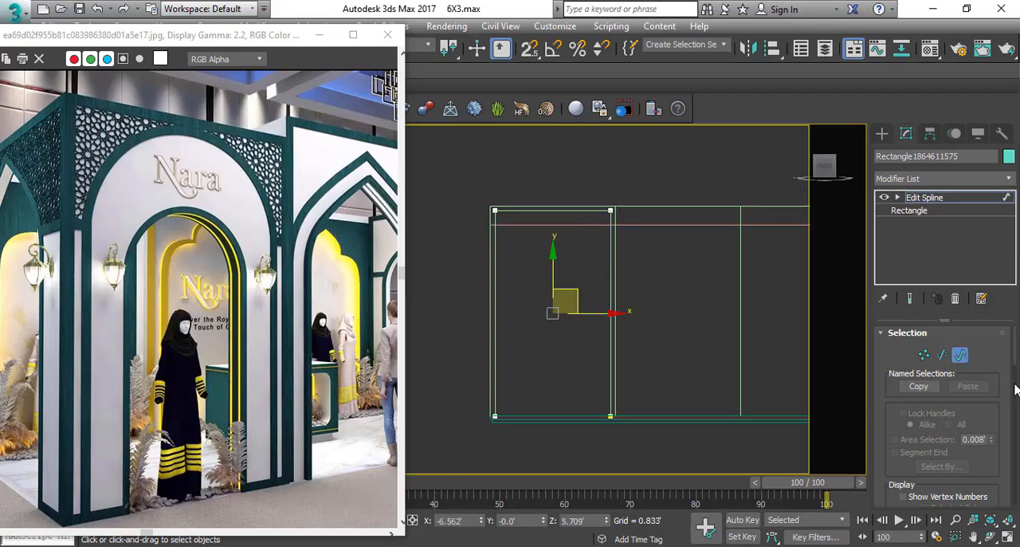
pyautogui.scroll(-10, 979, 467)
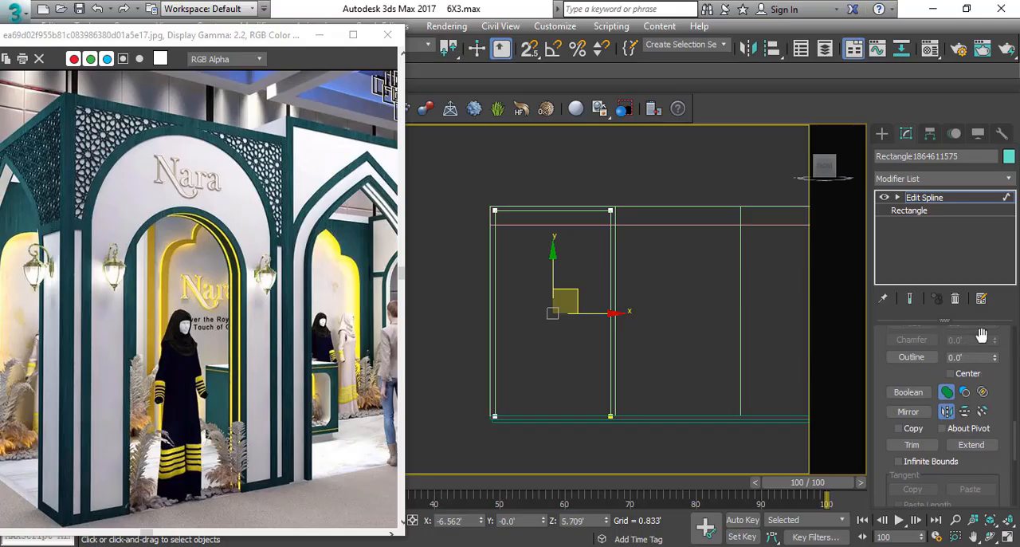
pyautogui.click(977, 360)
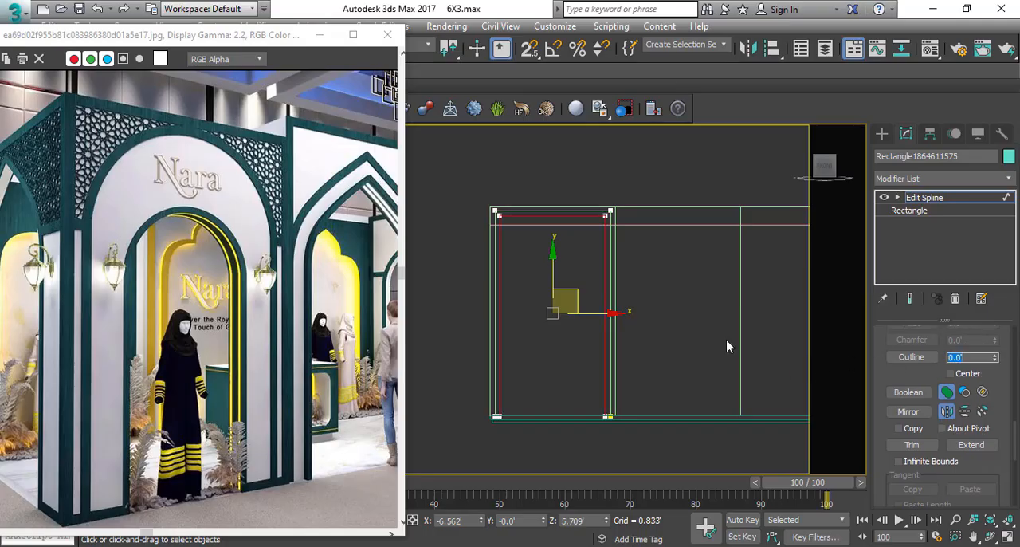
pyautogui.scroll(8, 609, 209)
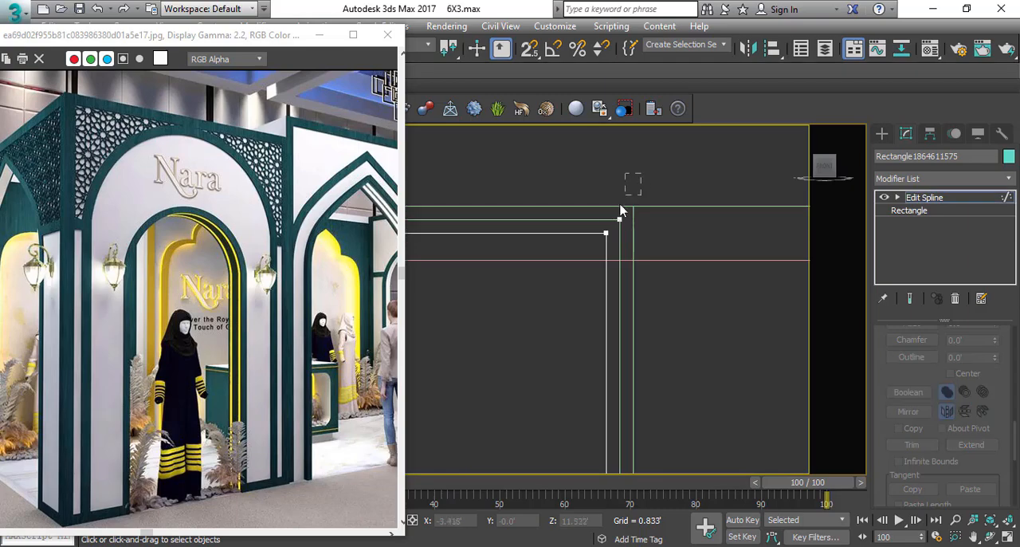
pyautogui.scroll(-6, 629, 189)
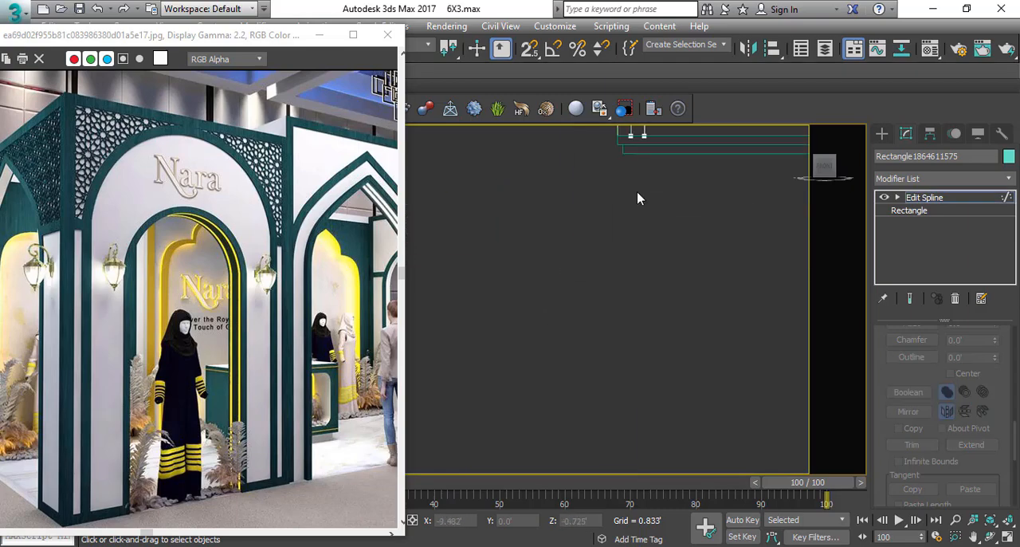
pyautogui.scroll(-5, 572, 324)
pyautogui.scroll(6, 655, 290)
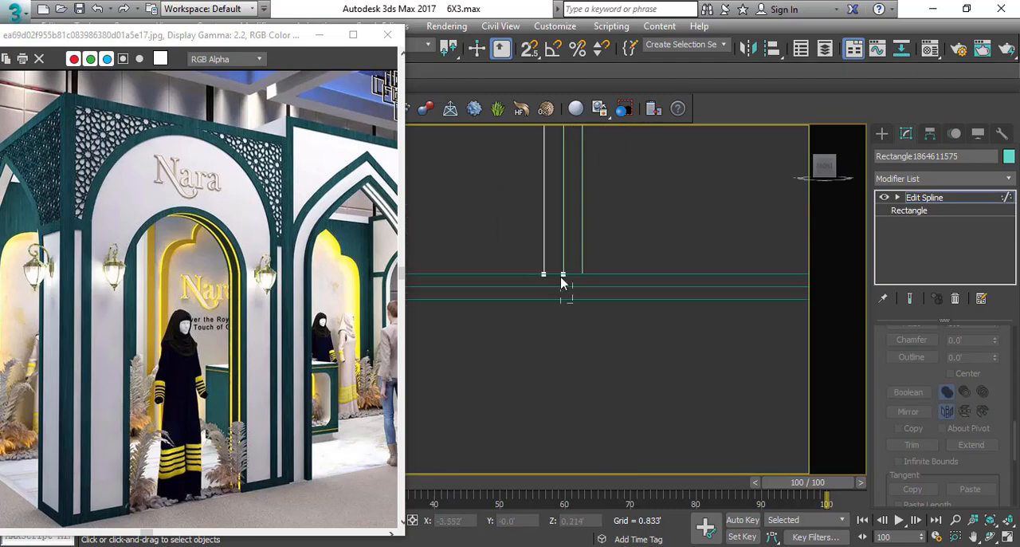
pyautogui.scroll(-4, 615, 354)
pyautogui.scroll(6, 505, 210)
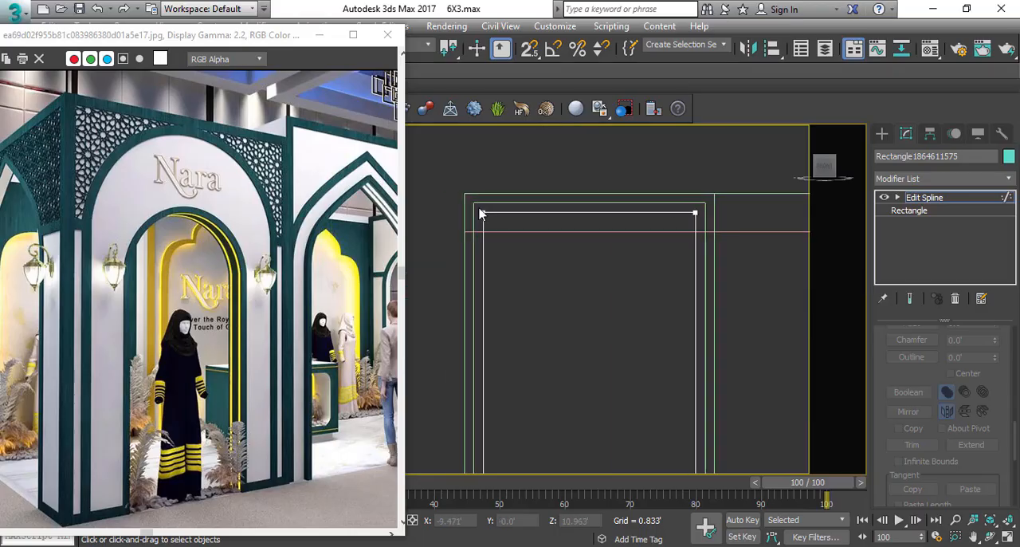
# Convert all vertices of the inner three-sided line to Corner type.
pyautogui.press('1')
pyautogui.scroll(-2, 540, 214)
pyautogui.moveTo(785, 239); pyautogui.dragTo(785, 239)
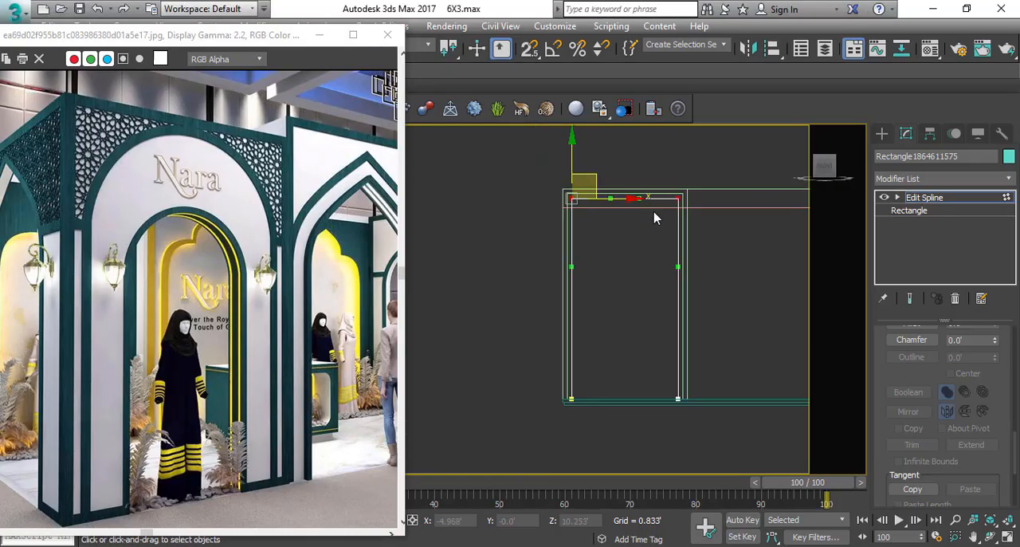
pyautogui.rightClick(660, 209)
pyautogui.click(634, 121)
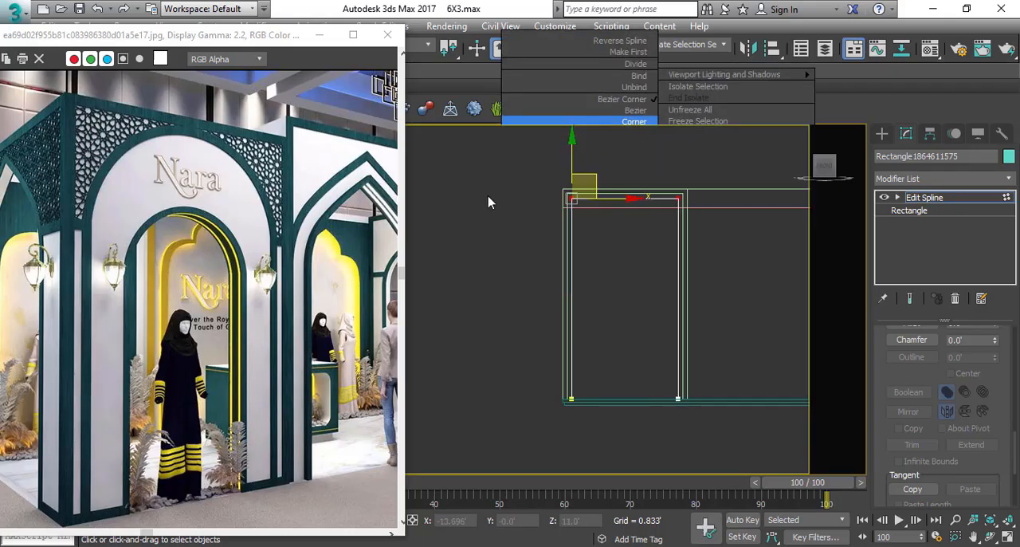
pyautogui.moveTo(443, 153); pyautogui.dragTo(936, 546)
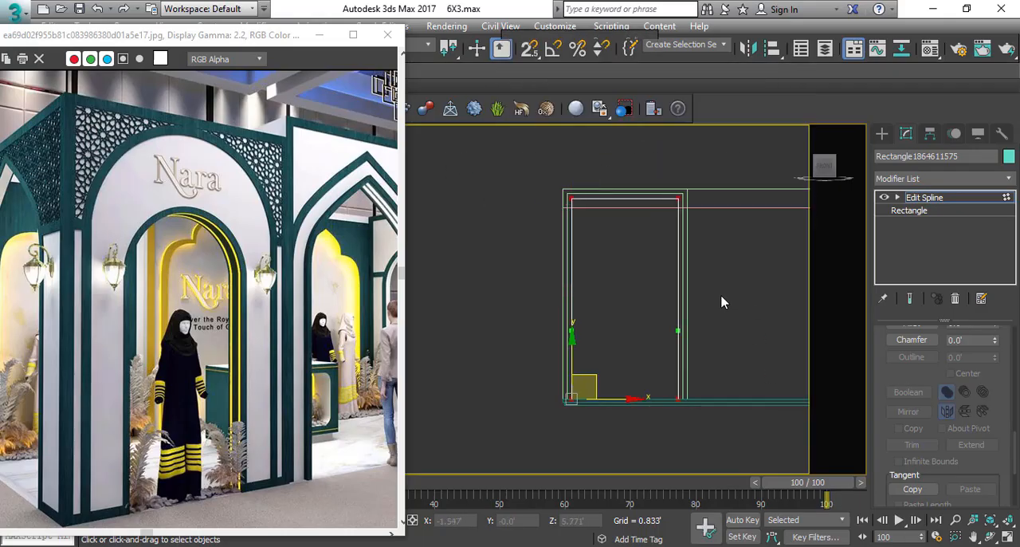
pyautogui.rightClick(722, 301)
pyautogui.click(637, 206)
# Fillet the two top vertices of the three-sided line until they meet in a full round arch.
pyautogui.moveTo(780, 283); pyautogui.dragTo(502, 165)
pyautogui.scroll(5, 880, 394)
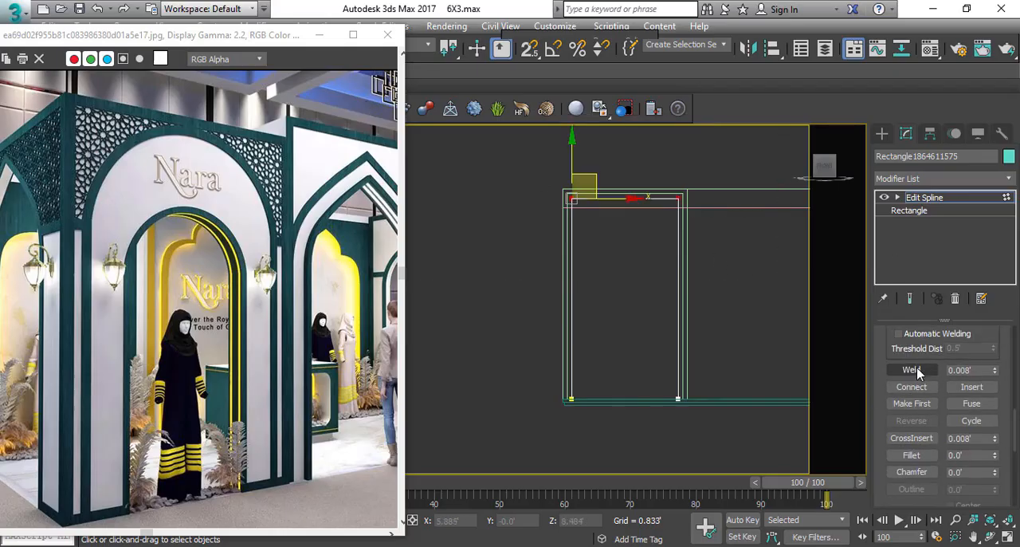
pyautogui.click(912, 455)
pyautogui.moveTo(675, 200); pyautogui.dragTo(686, 12)
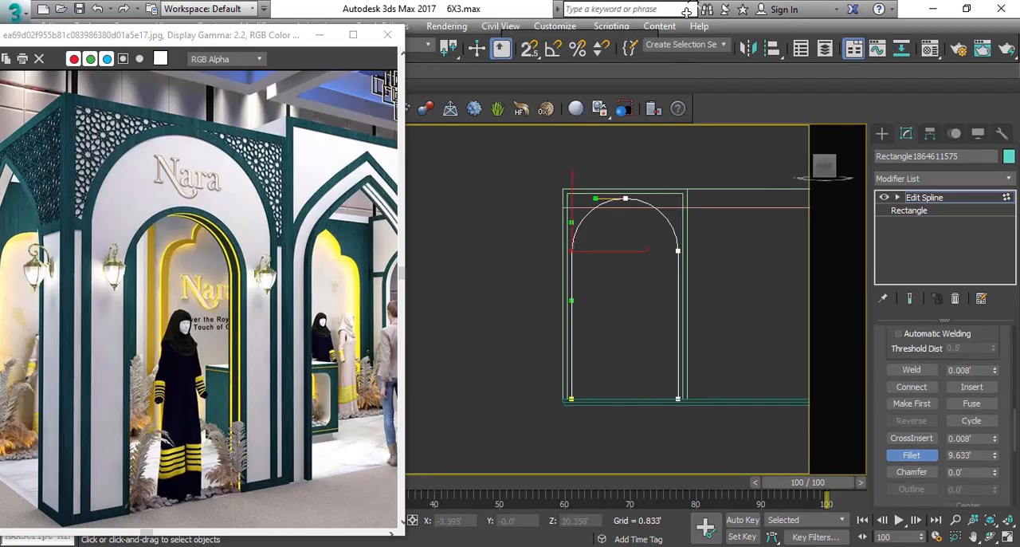
# Refine the arch with one extra vertex on each side of its curve, between the crown and the springing points.
pyautogui.scroll(2, 703, 253)
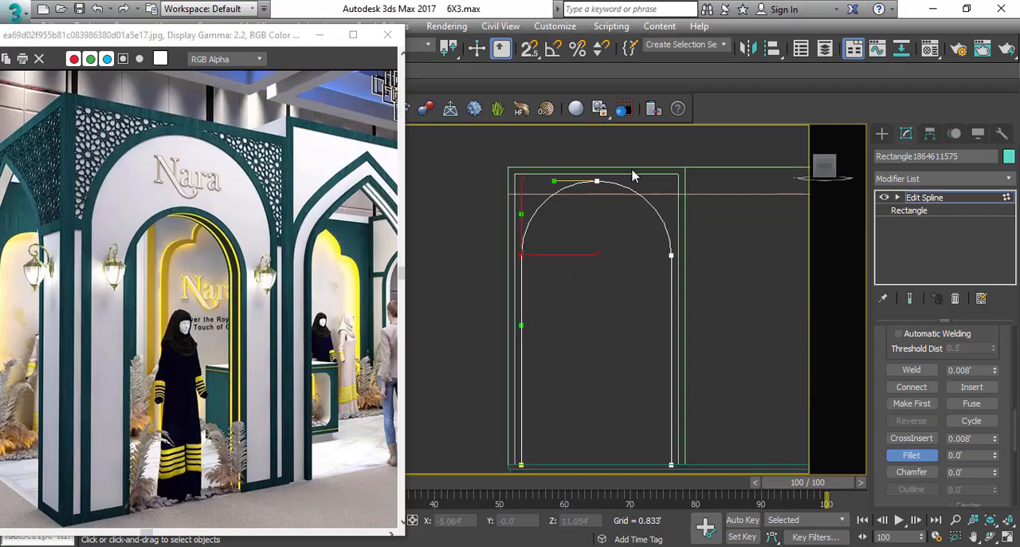
pyautogui.scroll(4, 633, 176)
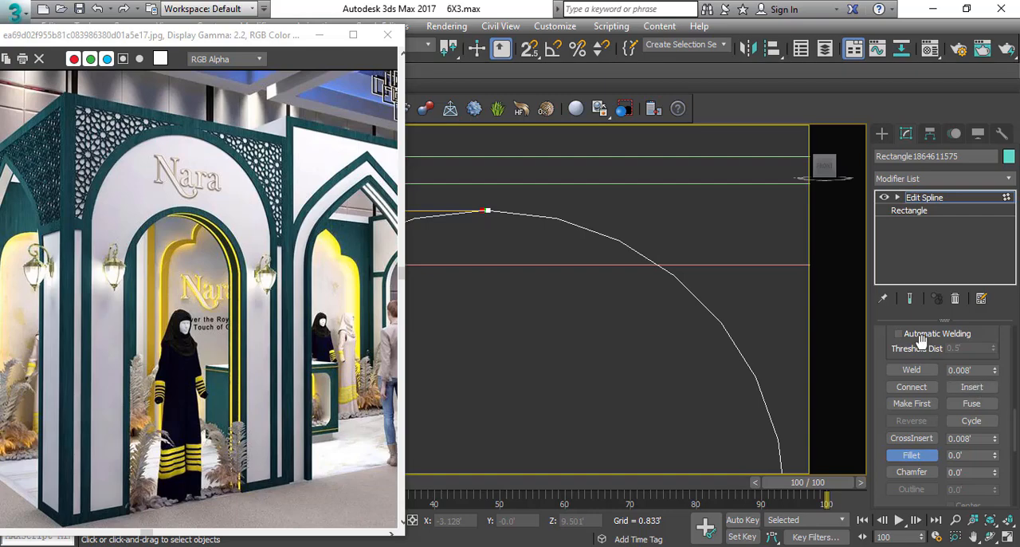
pyautogui.scroll(5, 923, 341)
pyautogui.click(913, 384)
pyautogui.scroll(-1, 686, 284)
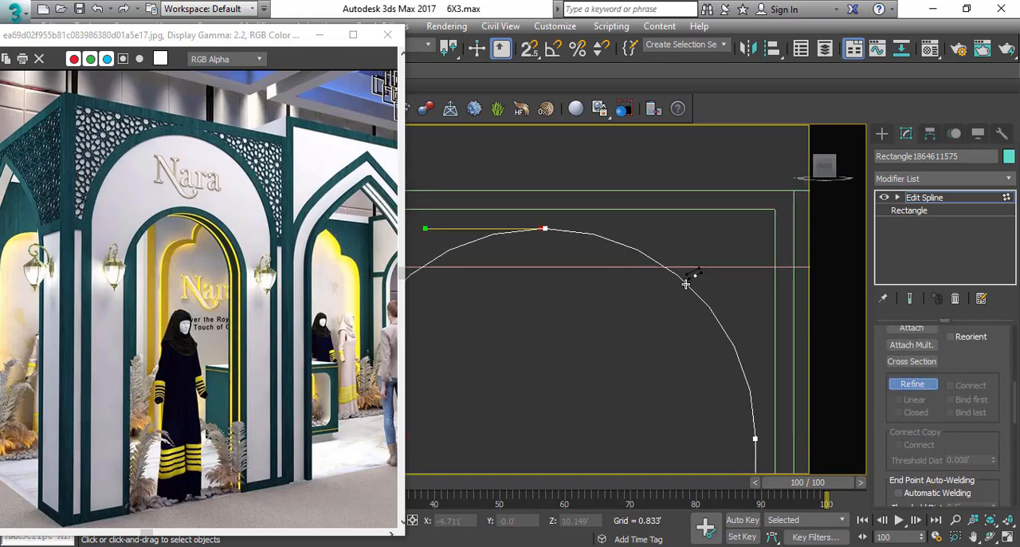
pyautogui.click(713, 319)
pyautogui.scroll(-2, 744, 249)
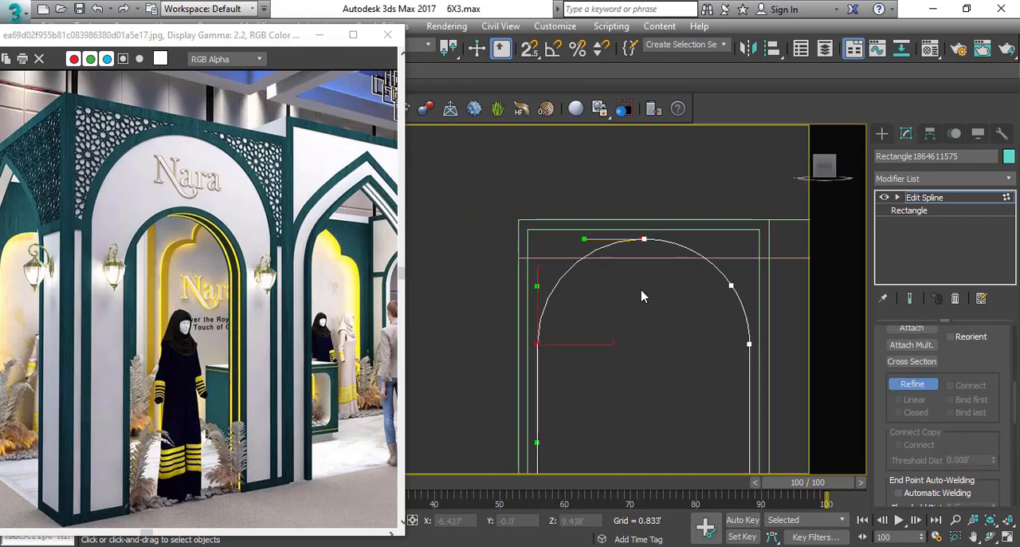
pyautogui.click(557, 284)
pyautogui.scroll(-2, 714, 289)
pyautogui.rightClick(669, 249)
# Try to outline the whole arch spline outward.
pyautogui.moveTo(713, 290); pyautogui.dragTo(648, 257, button='middle')
pyautogui.press('3')
pyautogui.moveTo(626, 257); pyautogui.dragTo(754, 309)
pyautogui.moveTo(738, 347); pyautogui.dragTo(699, 276, button='middle')
pyautogui.moveTo(986, 469); pyautogui.dragTo(972, 364)
pyautogui.click(969, 395)
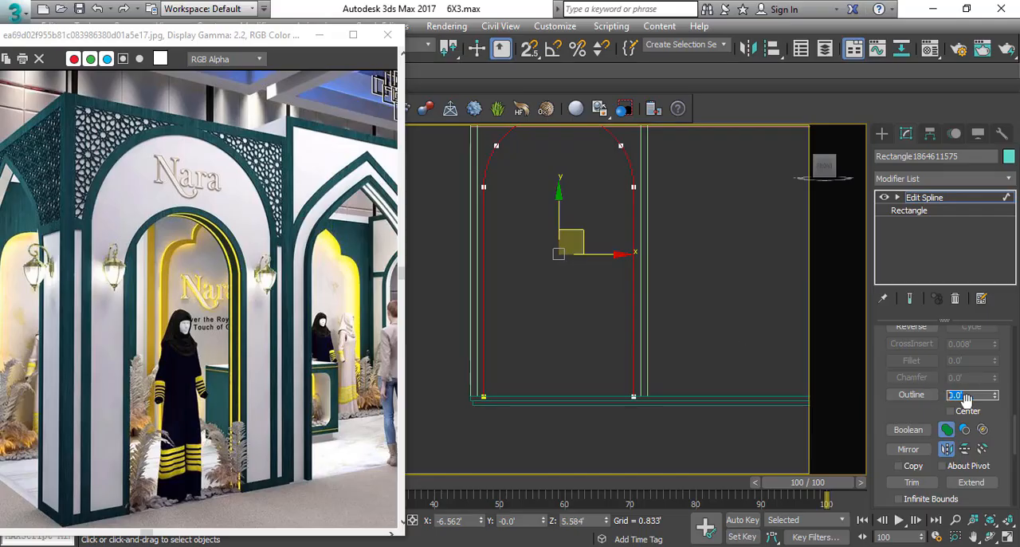
pyautogui.press('Return')
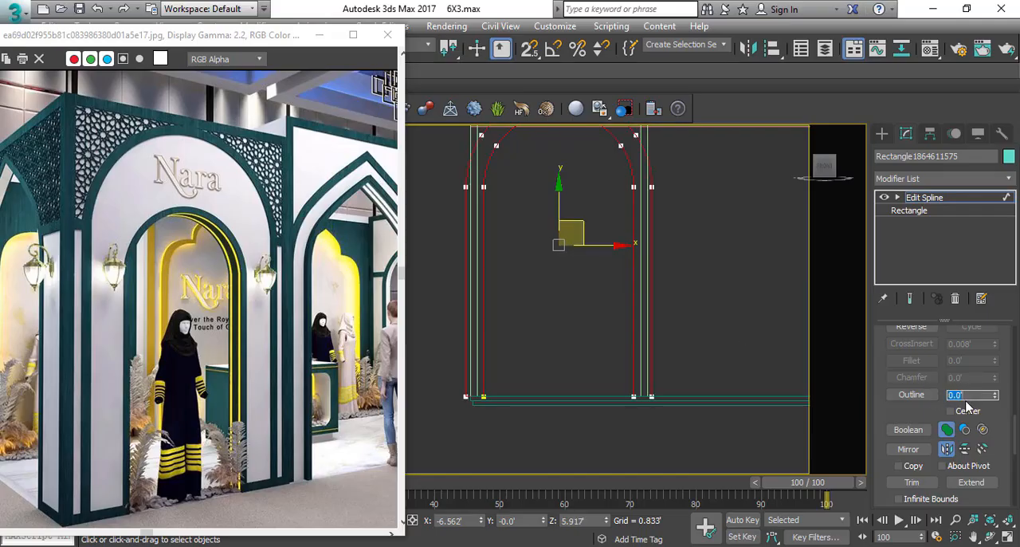
pyautogui.moveTo(626, 239); pyautogui.dragTo(622, 270, button='middle')
pyautogui.moveTo(687, 263); pyautogui.dragTo(699, 265, button='middle')
pyautogui.hotkey('ctrl', 'z')
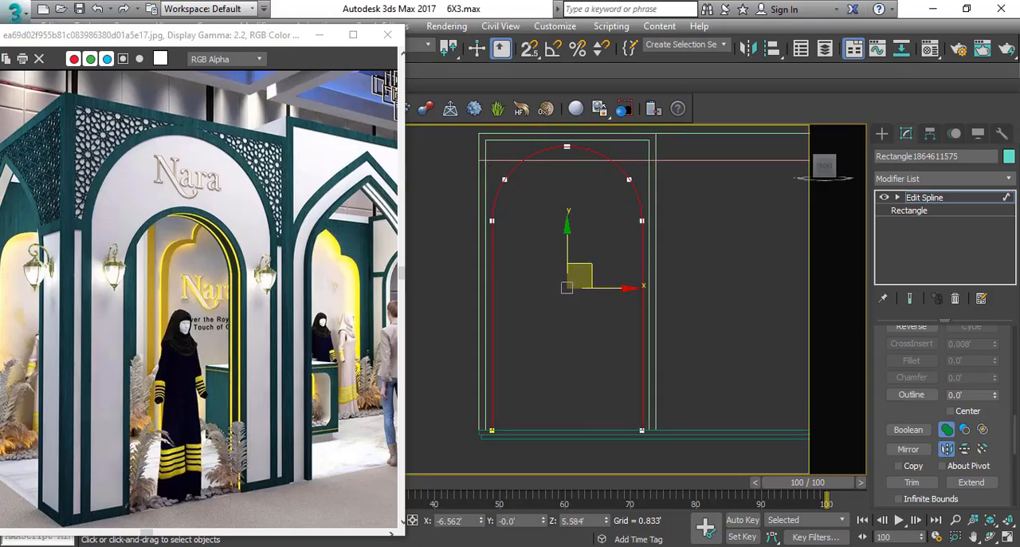
# Outline the arch spline inward to form a wide arched band.
pyautogui.doubleClick(982, 395)
pyautogui.moveTo(592, 226); pyautogui.dragTo(616, 231, button='middle')
# Lower the inner arch's curved top vertices straight down so the band above the opening is deeper than its sides.
pyautogui.press('1')
pyautogui.scroll(2, 594, 225)
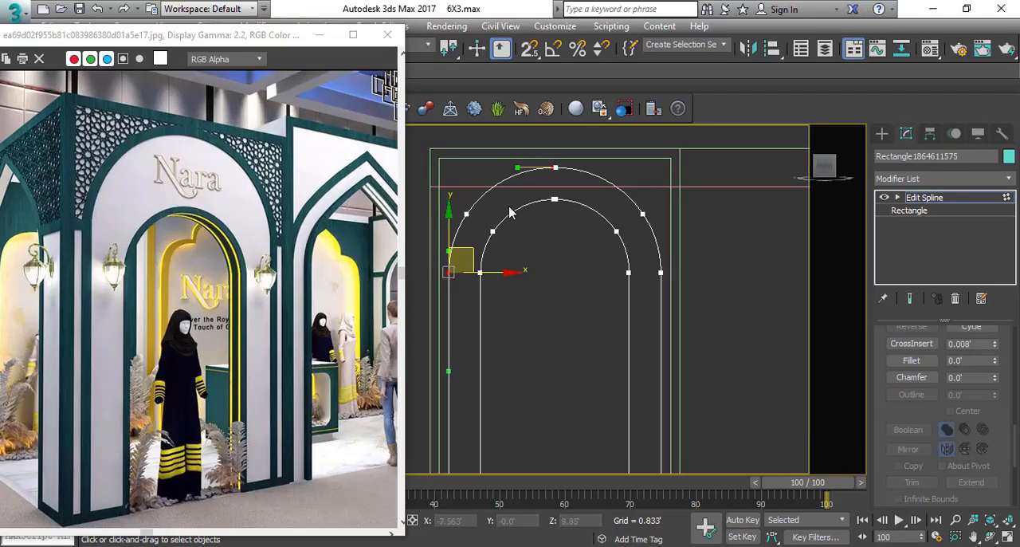
pyautogui.moveTo(577, 242); pyautogui.dragTo(633, 287)
pyautogui.keyDown('ctrl'); pyautogui.moveTo(622, 210); pyautogui.dragTo(600, 246); pyautogui.keyUp('ctrl')
pyautogui.scroll(-2, 581, 238)
pyautogui.click(570, 218)
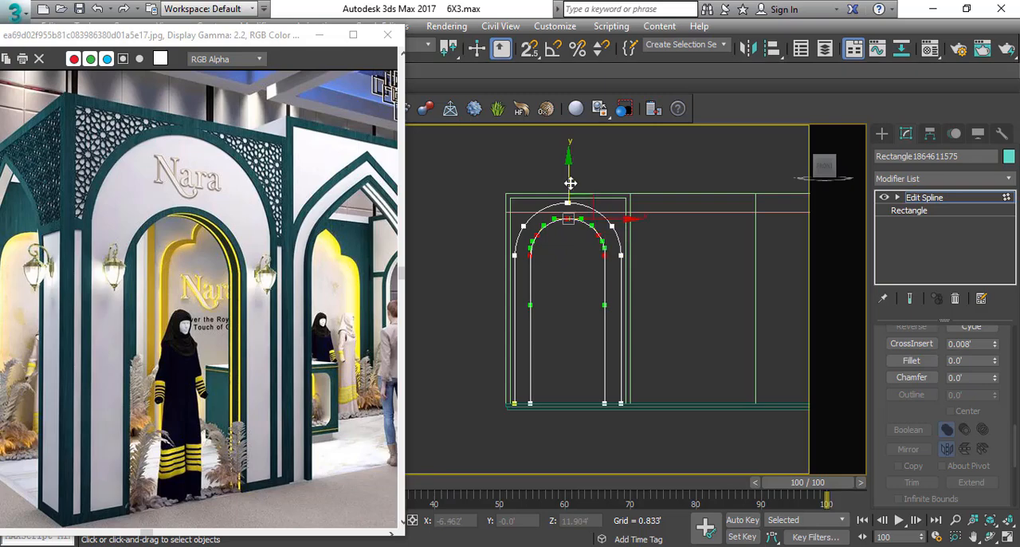
pyautogui.moveTo(571, 182); pyautogui.dragTo(509, 276)
pyautogui.scroll(2, 538, 210)
pyautogui.press('s')
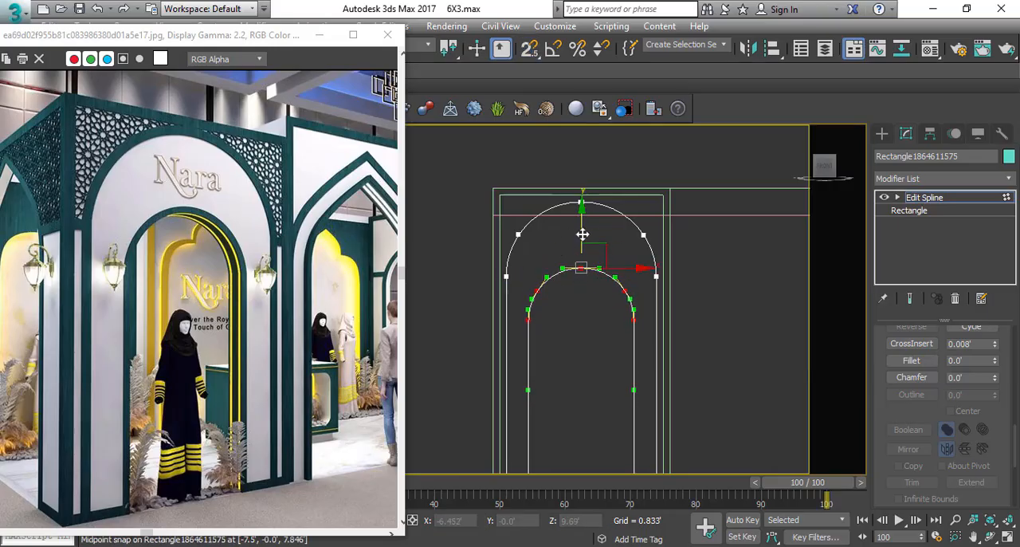
pyautogui.scroll(-3, 580, 240)
pyautogui.moveTo(559, 266); pyautogui.dragTo(558, 250, button='middle')
pyautogui.scroll(2, 558, 250)
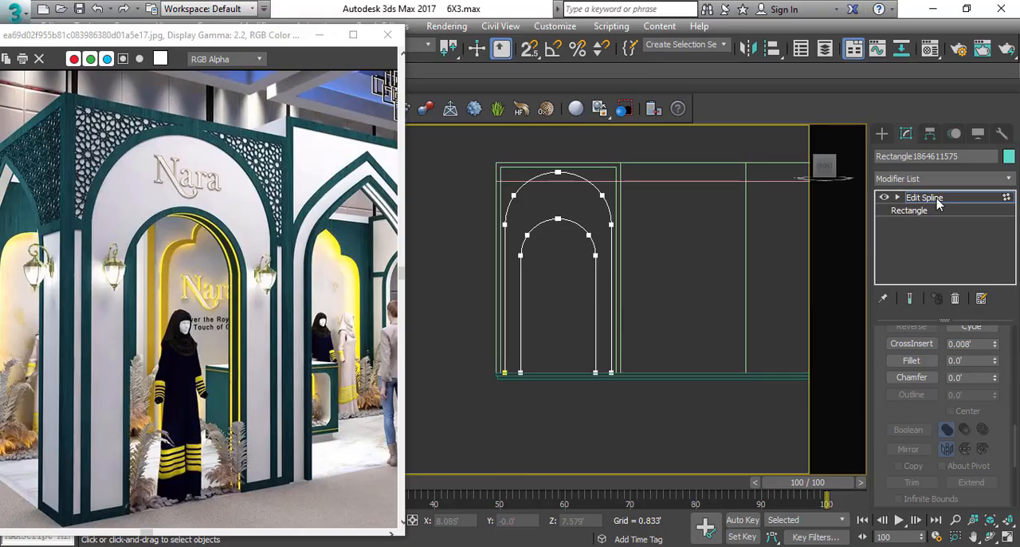
pyautogui.click(938, 198)
pyautogui.moveTo(596, 201); pyautogui.dragTo(591, 212, button='middle')
pyautogui.click(694, 254)
# Draw a very narrow vertical rectangle about 8.06' tall, snapped from the inner arch's crown down to the floor platform.
pyautogui.keyDown('ctrl'); pyautogui.rightClick(613, 274); pyautogui.keyUp('ctrl')
pyautogui.click(650, 199)
pyautogui.press('s')
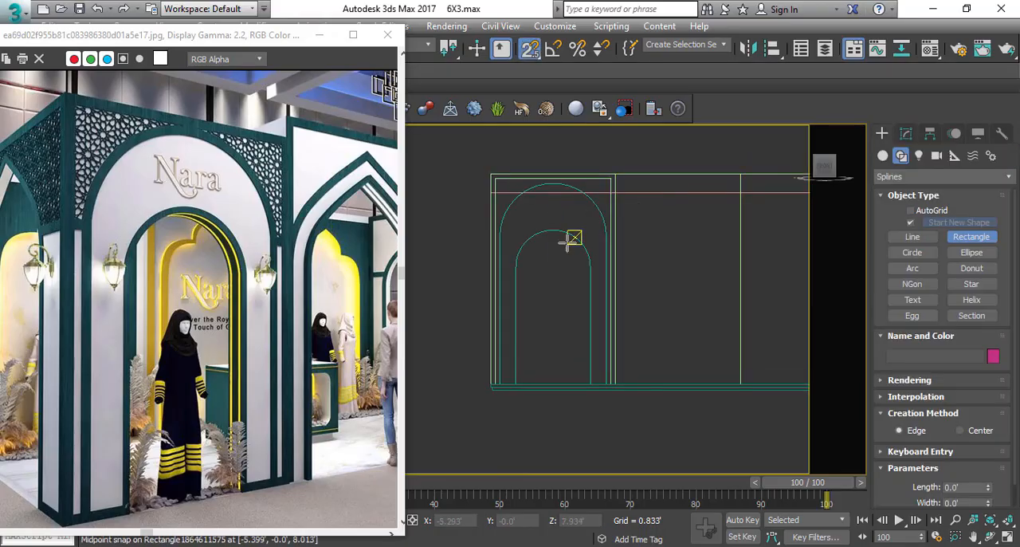
pyautogui.moveTo(553, 232); pyautogui.dragTo(546, 391)
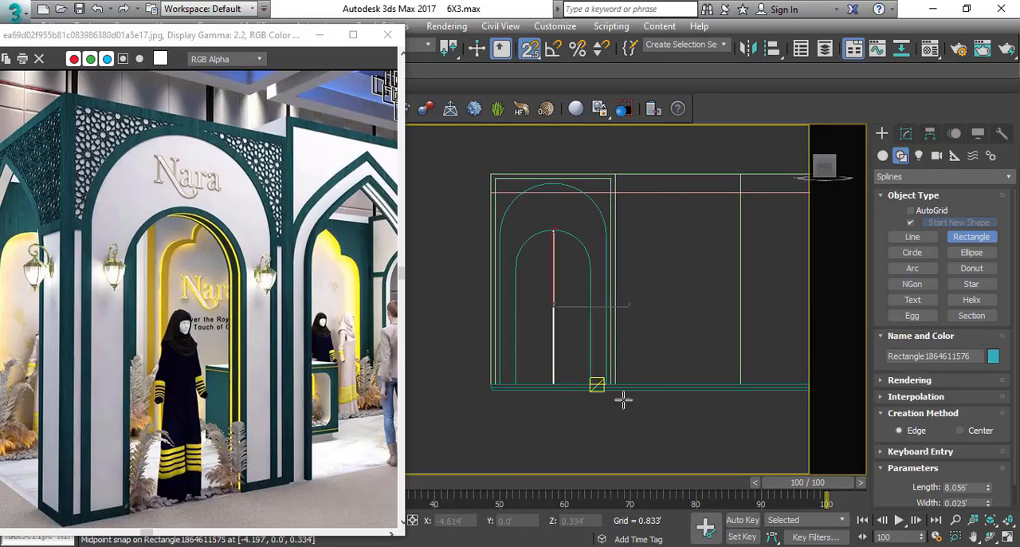
pyautogui.press('w')
pyautogui.moveTo(543, 284)
pyautogui.mouseDown(button='middle')
pyautogui.moveTo(553, 268)
pyautogui.moveTo(562, 288)
pyautogui.mouseUp(button='middle')
pyautogui.press('s')
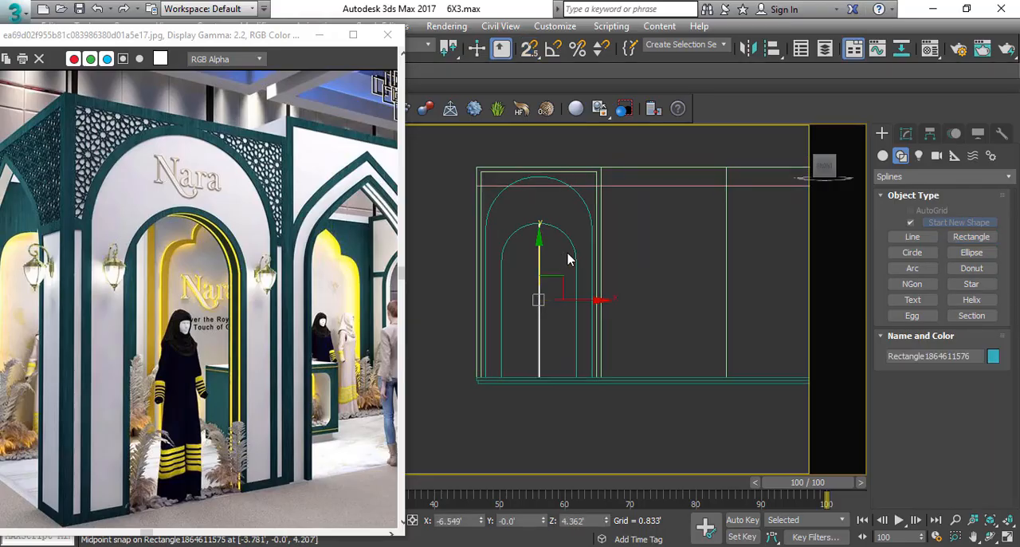
# Delete the narrow helper rectangle and extrude the wide arch band by 1.0'.
pyautogui.press('Delete')
pyautogui.scroll(1, 555, 239)
pyautogui.click(562, 224)
pyautogui.scroll(-2, 556, 232)
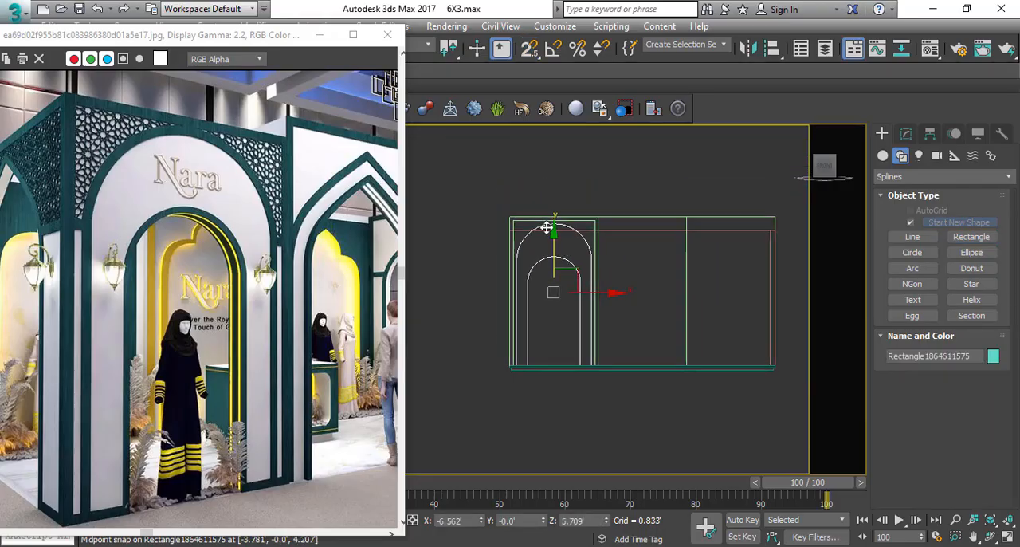
pyautogui.scroll(2, 562, 249)
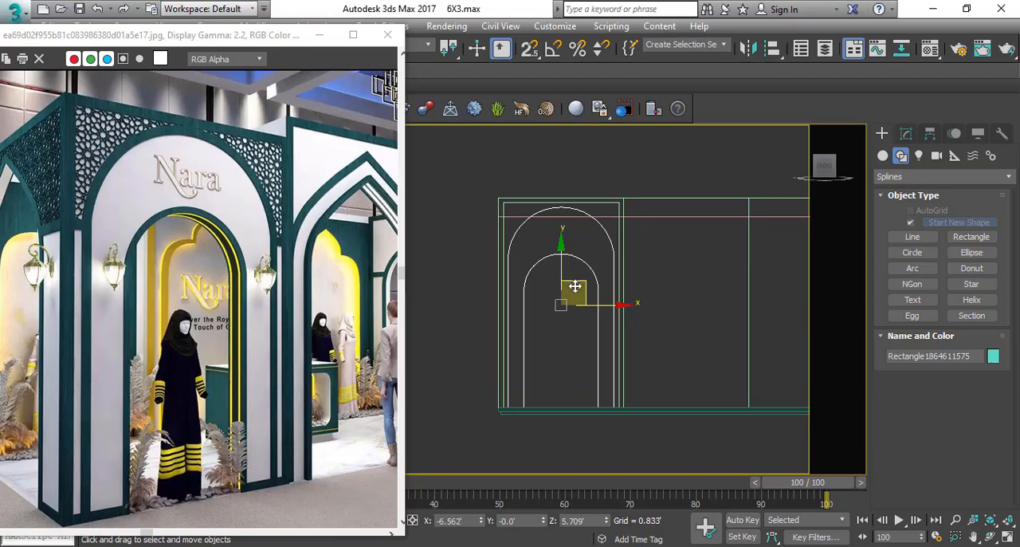
pyautogui.moveTo(576, 287)
pyautogui.mouseDown()
pyautogui.moveTo(545, 291)
pyautogui.moveTo(582, 287)
pyautogui.mouseUp()
pyautogui.click(906, 133)
pyautogui.click(939, 181)
pyautogui.write('ex')
pyautogui.press('Return')
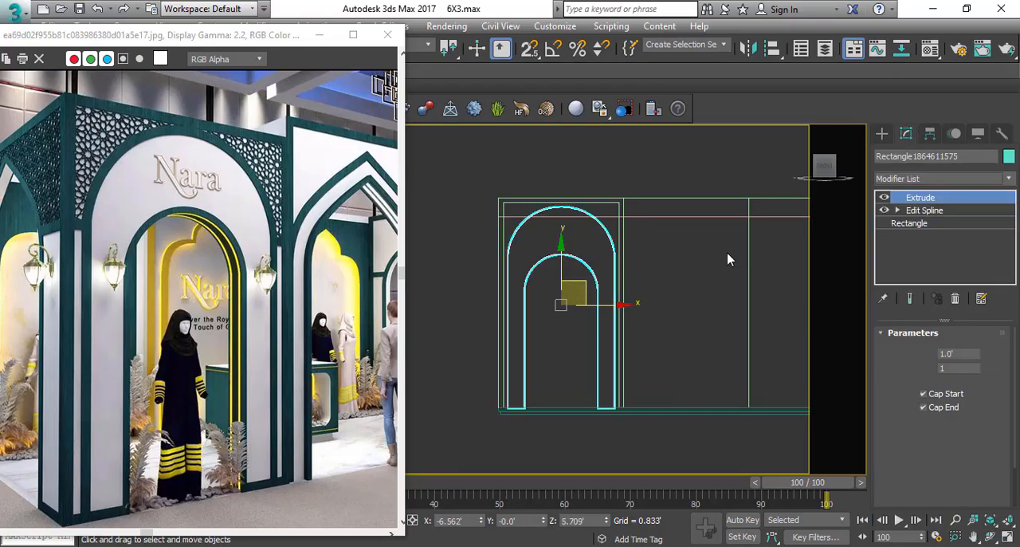
# Move the extruded arch in plan to Y -3.921' so it lines up with the rectangular frame at the stall's front.
pyautogui.press('t')
pyautogui.press('z')
pyautogui.scroll(-4, 583, 268)
pyautogui.moveTo(571, 262); pyautogui.dragTo(481, 384)
pyautogui.press('s')
pyautogui.press('s')
pyautogui.scroll(-2, 525, 427)
pyautogui.press('p')
pyautogui.scroll(-3, 602, 394)
pyautogui.press('F3')
pyautogui.moveTo(602, 395)
pyautogui.keyDown('alt'); pyautogui.mouseDown(button='middle')
pyautogui.moveTo(615, 335)
pyautogui.moveTo(593, 309)
pyautogui.mouseUp(button='middle'); pyautogui.keyUp('alt')
pyautogui.hotkey('alt', 'z')
pyautogui.scroll(3, 592, 309)
pyautogui.rightClick(592, 309)
pyautogui.click(530, 368)
pyautogui.keyDown('alt'); pyautogui.moveTo(533, 368); pyautogui.dragTo(527, 329, button='middle'); pyautogui.keyUp('alt')
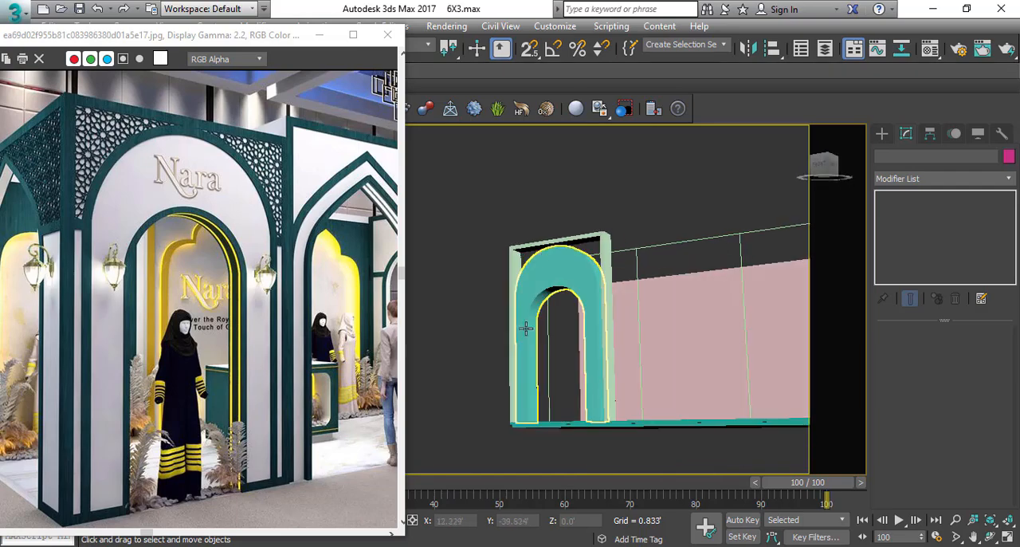
# Examine in perspective how the extruded arch sits inside the rectangular frame.
pyautogui.scroll(3, 538, 259)
pyautogui.keyDown('alt'); pyautogui.moveTo(546, 273); pyautogui.dragTo(585, 306, button='middle'); pyautogui.keyUp('alt')
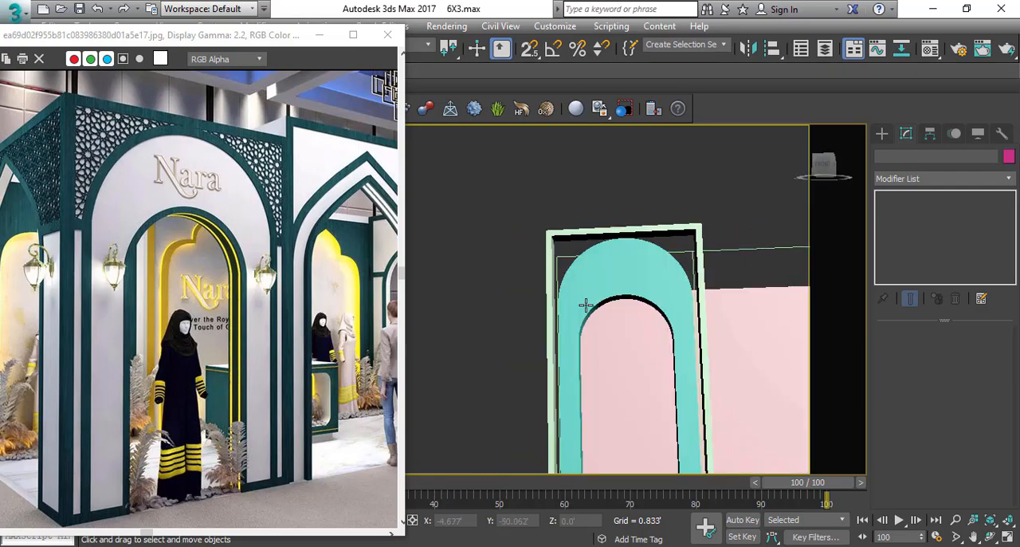
pyautogui.click(633, 266)
pyautogui.moveTo(636, 347); pyautogui.dragTo(598, 268, button='middle')
pyautogui.hotkey('alt', 'z')
pyautogui.moveTo(597, 269); pyautogui.dragTo(586, 203)
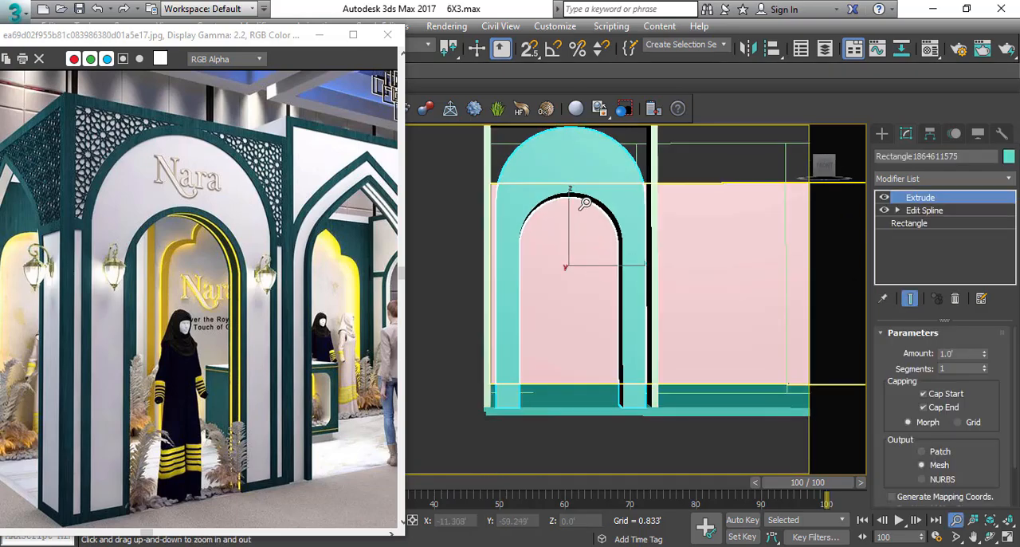
pyautogui.moveTo(556, 169); pyautogui.dragTo(547, 239, button='middle')
pyautogui.moveTo(547, 239); pyautogui.dragTo(543, 256)
pyautogui.rightClick(567, 247)
pyautogui.moveTo(571, 310); pyautogui.dragTo(540, 267, button='middle')
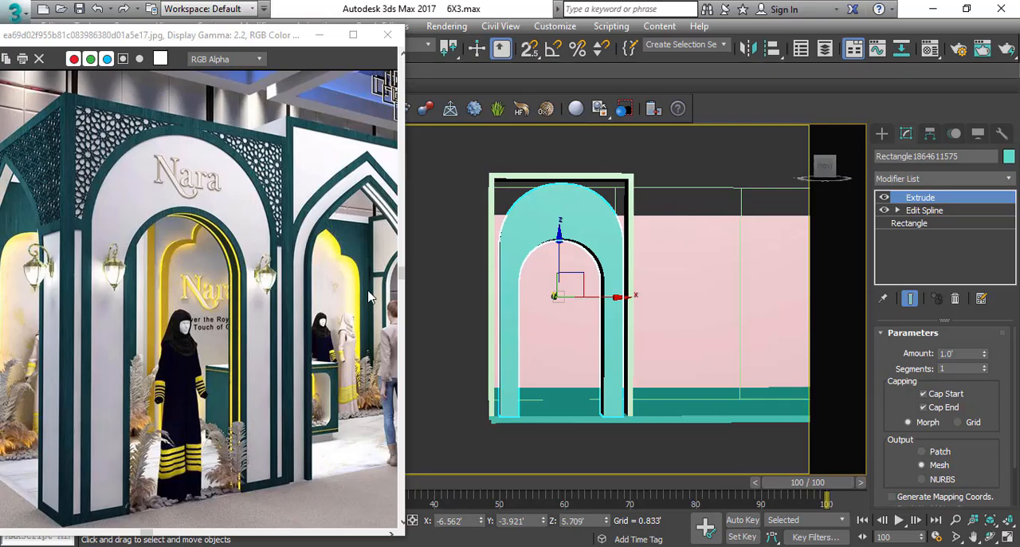
pyautogui.moveTo(594, 247); pyautogui.dragTo(593, 225, button='middle')
# Display the arch in a front wireframe view and open its Edit Spline modifier at Spline level.
pyautogui.press('f')
pyautogui.moveTo(512, 270); pyautogui.dragTo(531, 255, button='middle')
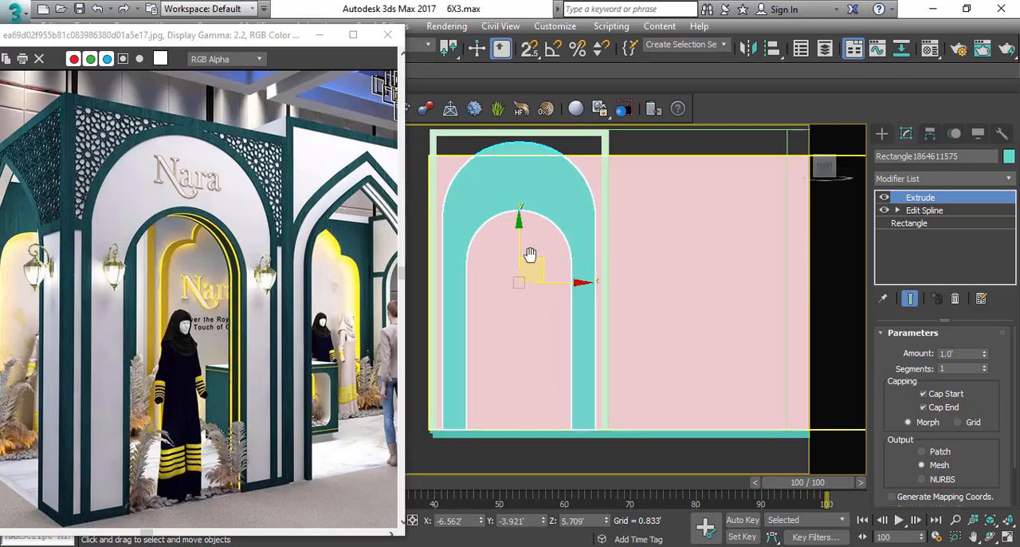
pyautogui.press('F3')
pyautogui.moveTo(507, 197); pyautogui.dragTo(517, 203, button='middle')
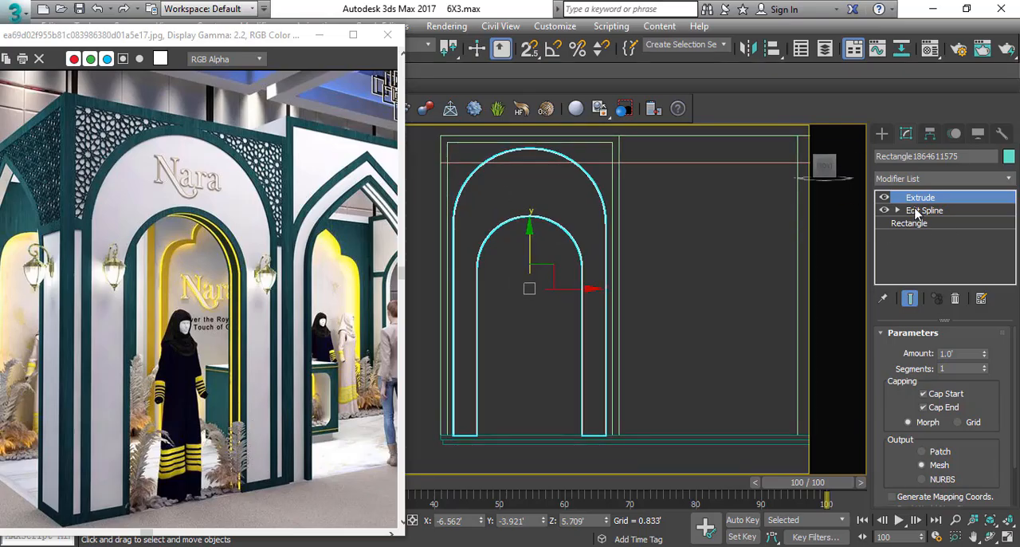
pyautogui.click(899, 211)
pyautogui.click(925, 248)
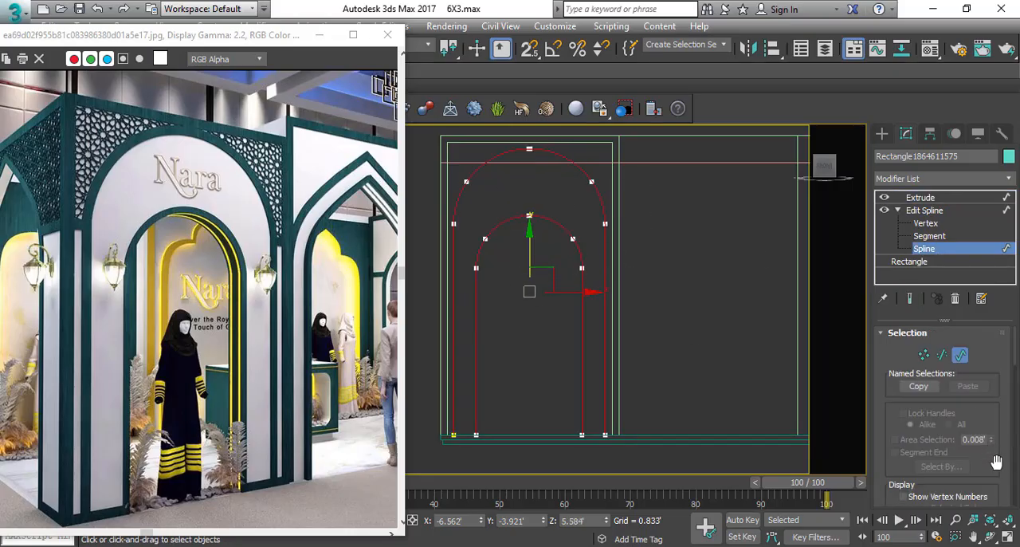
pyautogui.scroll(-10, 997, 462)
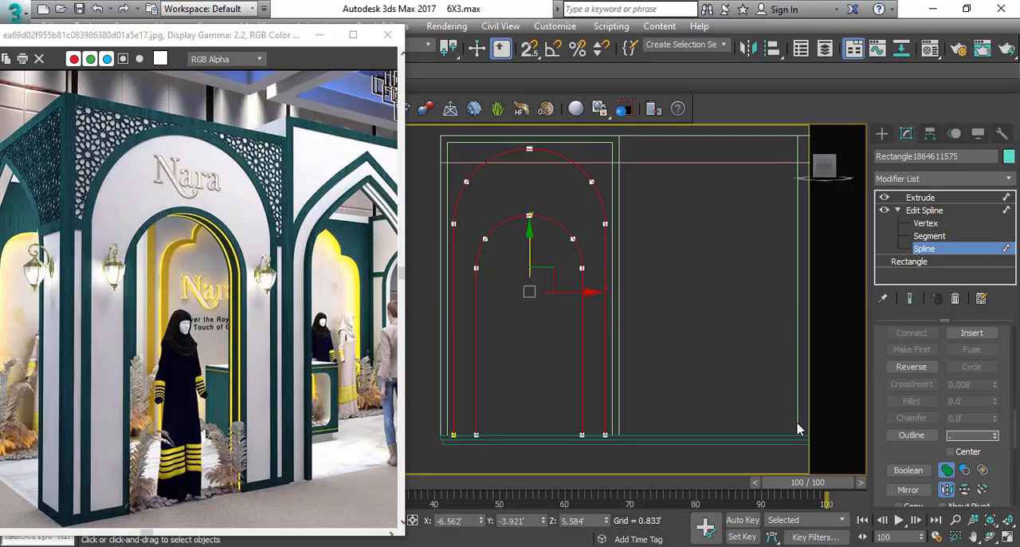
# Try to outline the arch spline by -.33.
pyautogui.press('Return')
pyautogui.moveTo(582, 303); pyautogui.dragTo(581, 309, button='middle')
pyautogui.hotkey('ctrl', 'z')
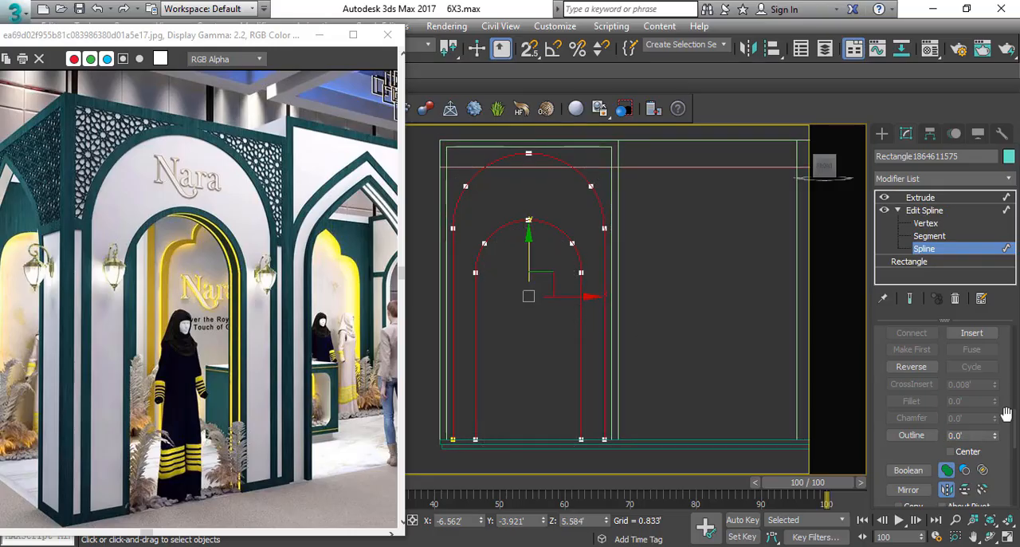
pyautogui.write('-.33')
pyautogui.press('Return')
pyautogui.moveTo(612, 442); pyautogui.dragTo(621, 447, button='middle')
pyautogui.hotkey('ctrl', 'z')
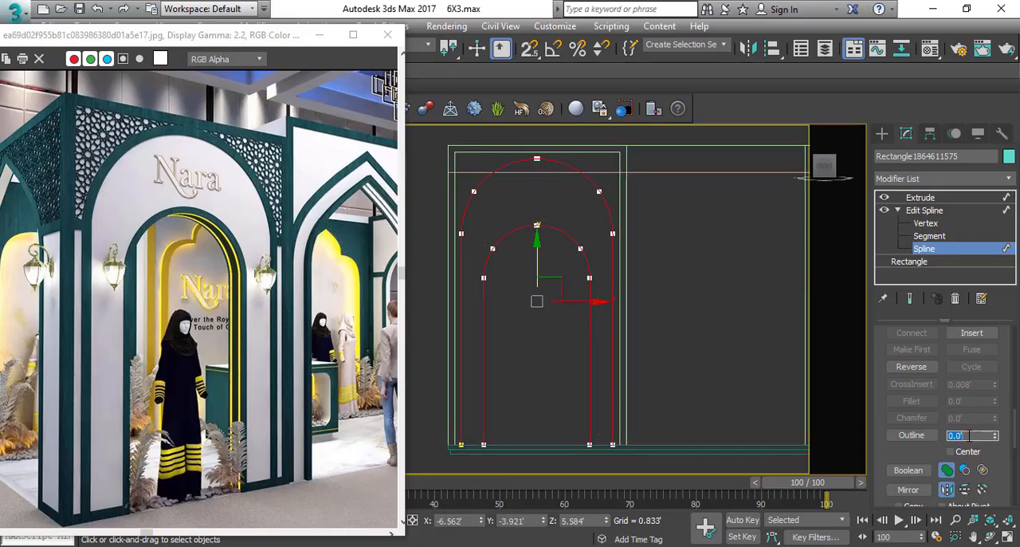
# Outline the arch spline by -2" and return to the Extrude level, turning the arch into a thin border.
pyautogui.write('-2"')
pyautogui.press('Return')
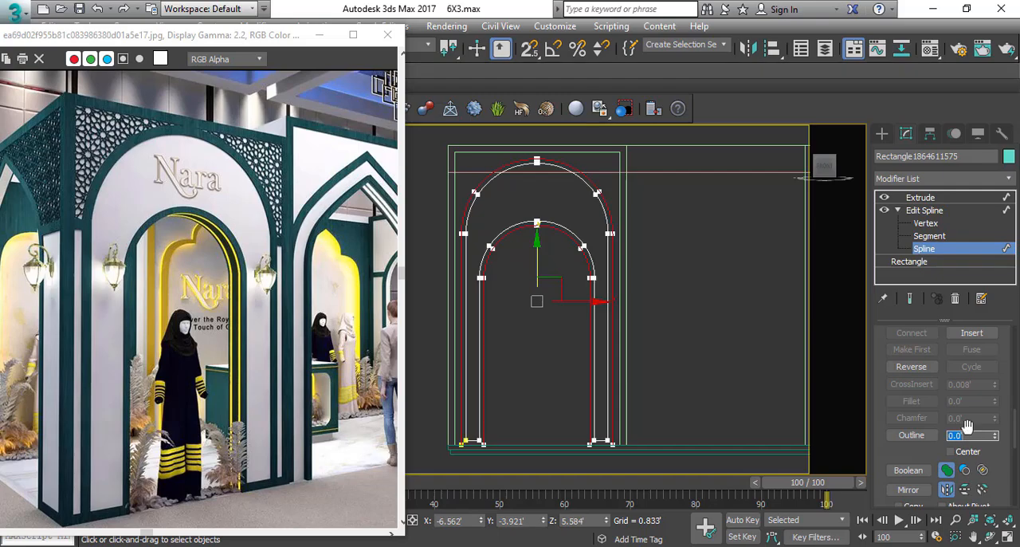
pyautogui.scroll(2, 562, 202)
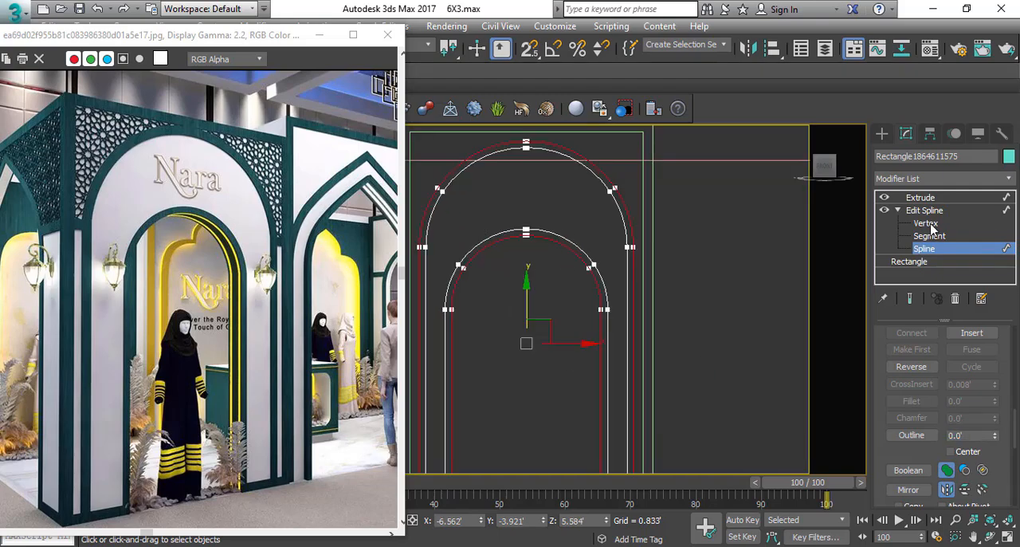
pyautogui.click(921, 197)
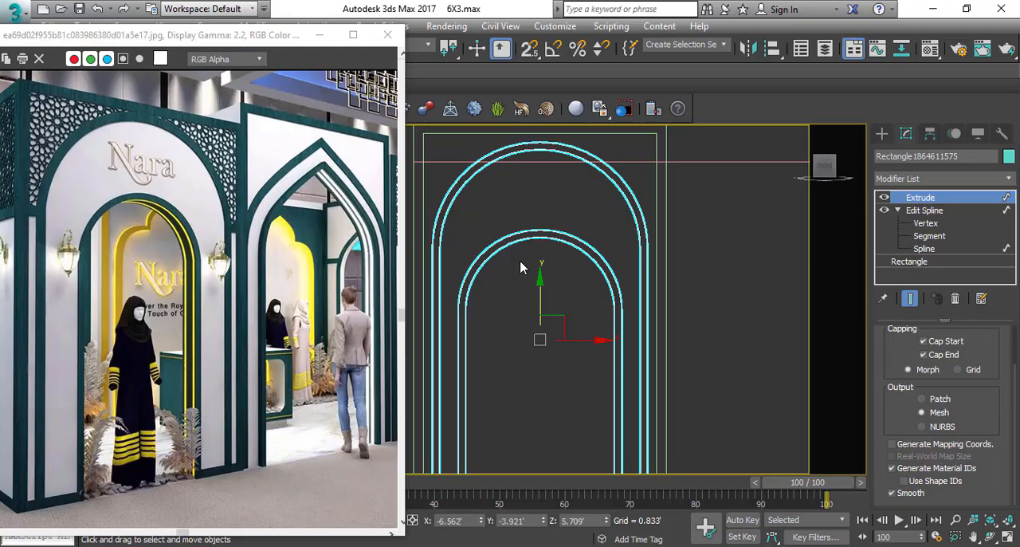
pyautogui.moveTo(555, 262)
pyautogui.mouseDown(button='middle')
pyautogui.moveTo(599, 244)
pyautogui.moveTo(614, 267)
pyautogui.moveTo(602, 263)
pyautogui.mouseUp(button='middle')
pyautogui.press('p')
pyautogui.scroll(-4, 598, 262)
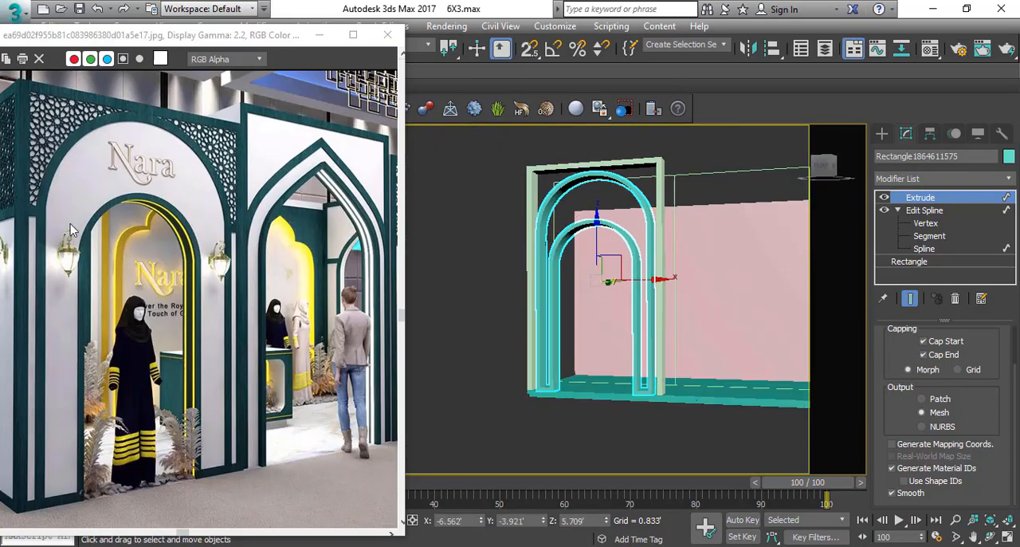
pyautogui.press('f')
pyautogui.click(452, 349)
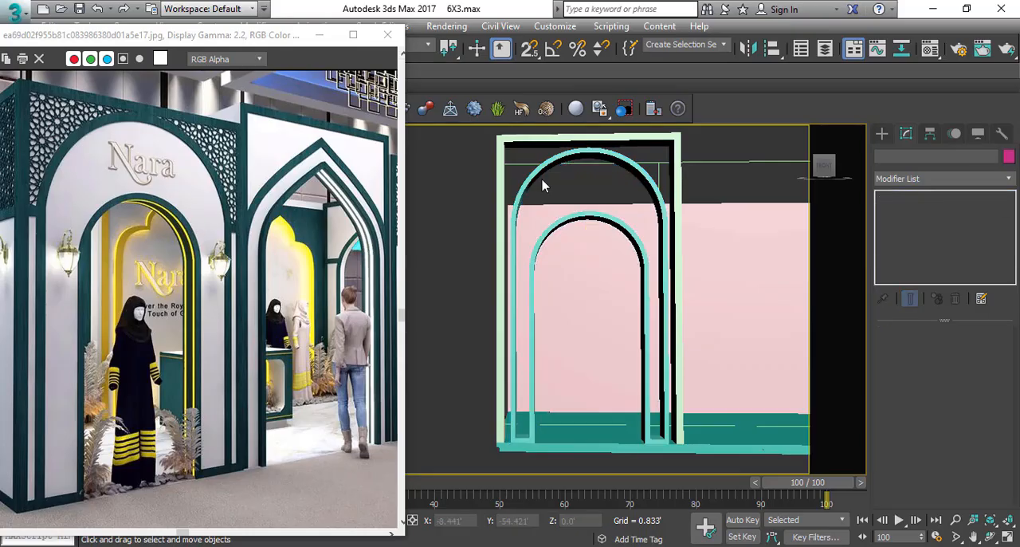
# Clone the arch border as an independent copy and delete the copy's outer contour, leaving a solid inset panel.
pyautogui.click(587, 215)
pyautogui.press('f')
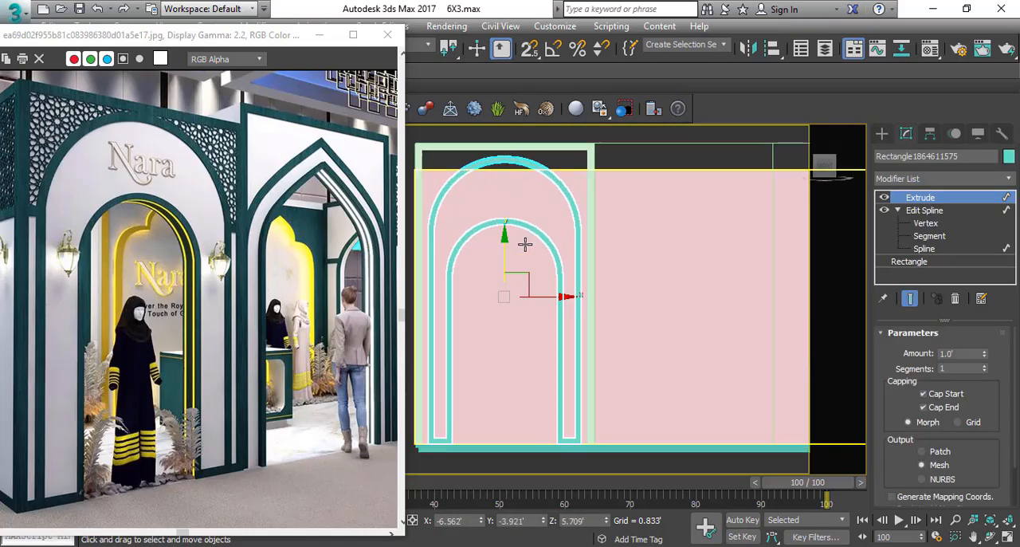
pyautogui.keyDown('shift'); pyautogui.moveTo(520, 242); pyautogui.dragTo(531, 249); pyautogui.keyUp('shift')
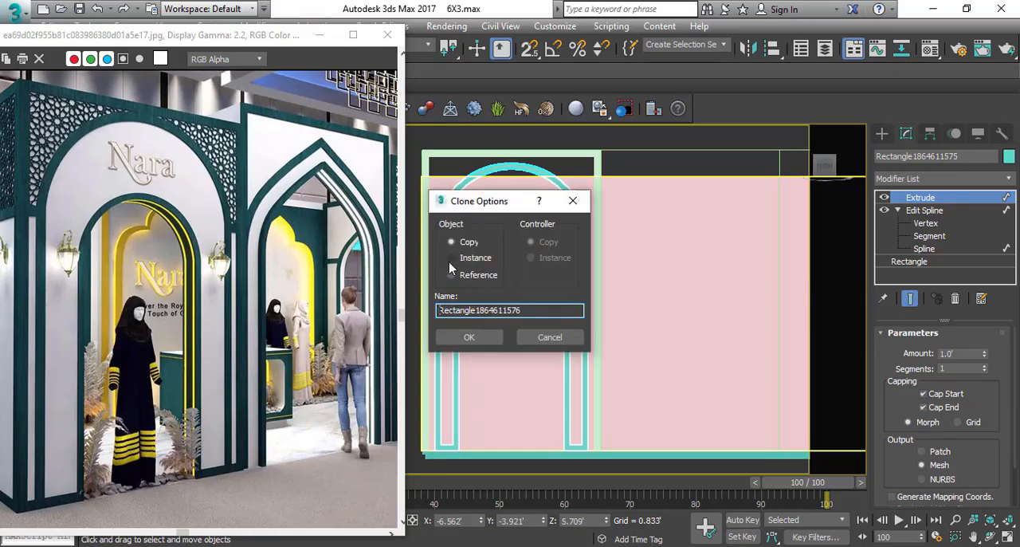
pyautogui.click(469, 338)
pyautogui.click(925, 249)
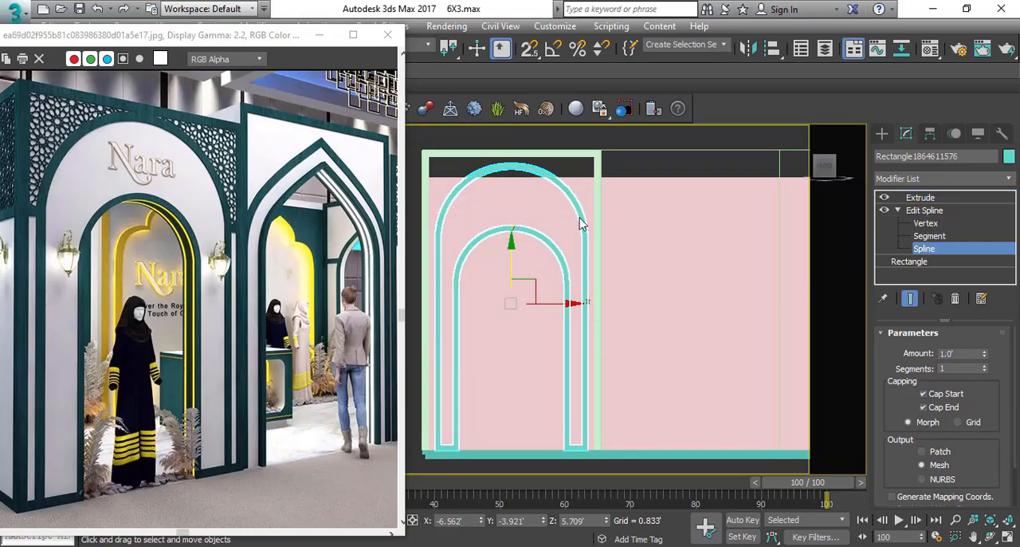
pyautogui.scroll(5, 594, 184)
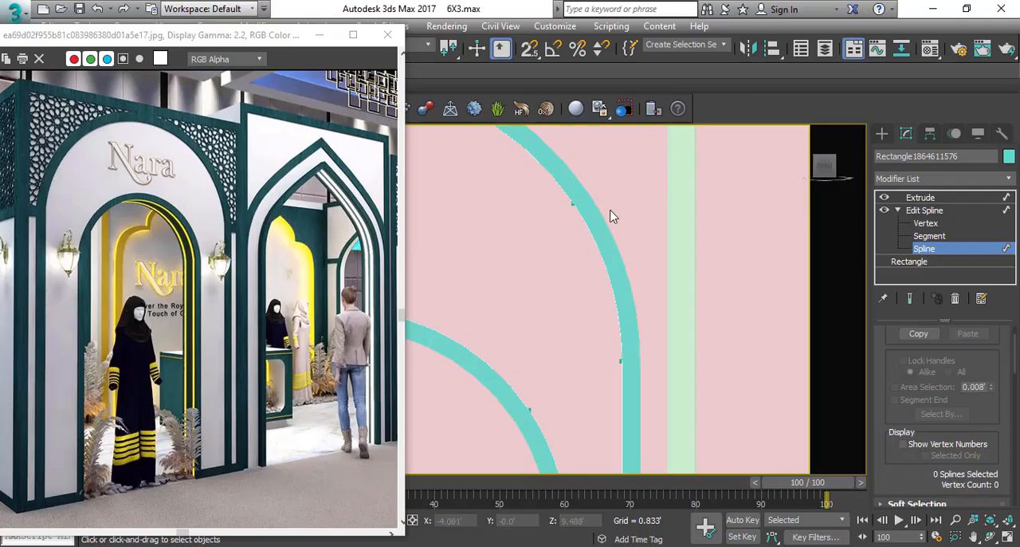
pyautogui.scroll(-5, 594, 261)
pyautogui.click(933, 197)
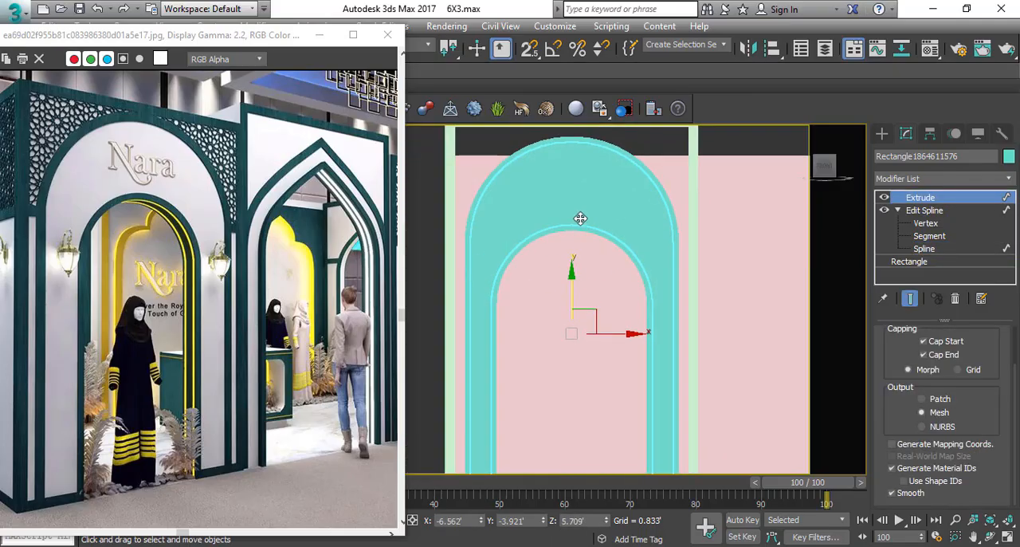
# Set the inset arch panel's Extrude amount to 0.833' so it is shallower than the border.
pyautogui.press('t')
pyautogui.moveTo(577, 237); pyautogui.dragTo(570, 209, button='middle')
pyautogui.press('p')
pyautogui.scroll(-5, 570, 210)
pyautogui.scroll(2, 997, 426)
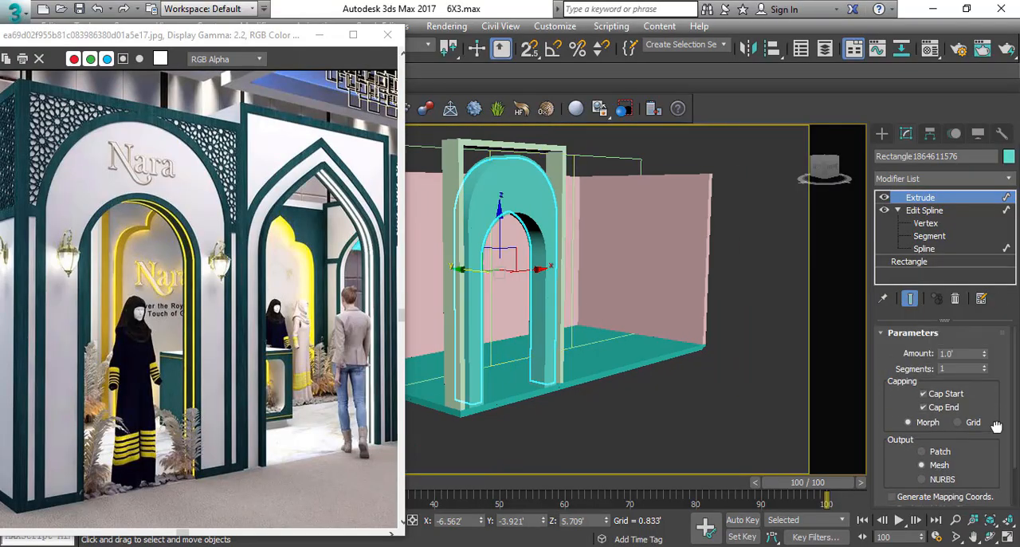
pyautogui.doubleClick(968, 354)
pyautogui.write('1')
pyautogui.press('Return')
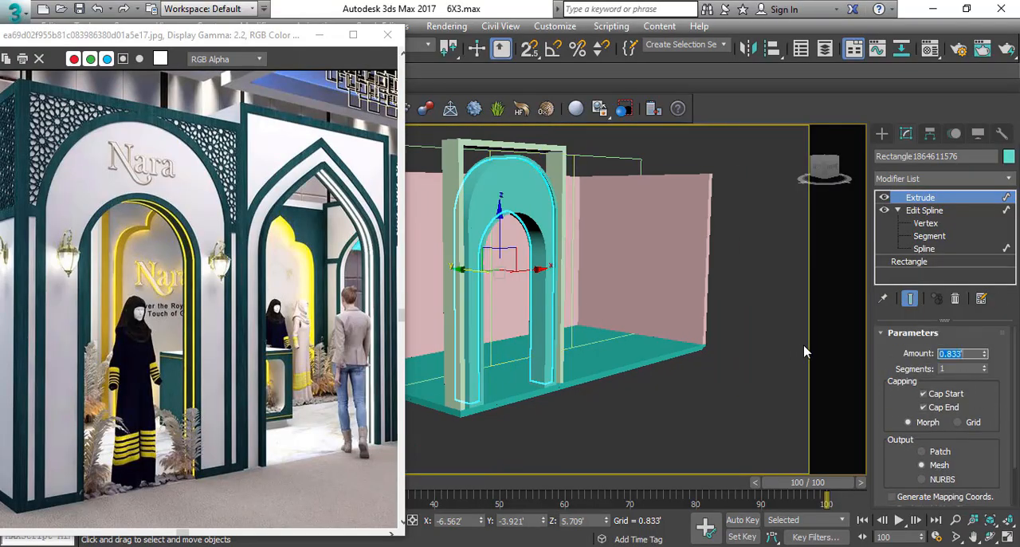
# Examine the recessed arch panel, its border and the rectangular frame from several angles.
pyautogui.click(648, 144)
pyautogui.keyDown('alt'); pyautogui.moveTo(536, 279); pyautogui.dragTo(470, 265, button='middle'); pyautogui.keyUp('alt')
pyautogui.moveTo(470, 265); pyautogui.dragTo(507, 326, button='middle')
pyautogui.scroll(-3, 539, 259)
pyautogui.keyDown('alt'); pyautogui.moveTo(522, 371); pyautogui.dragTo(586, 382, button='middle'); pyautogui.keyUp('alt')
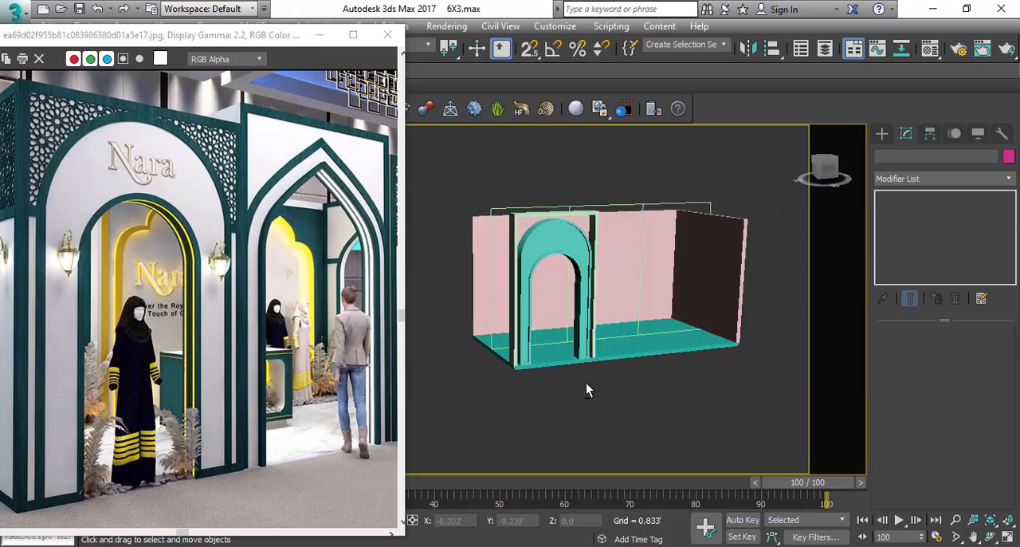
pyautogui.keyDown('alt'); pyautogui.moveTo(534, 271); pyautogui.dragTo(586, 294, button='middle'); pyautogui.keyUp('alt')
pyautogui.scroll(3, 594, 296)
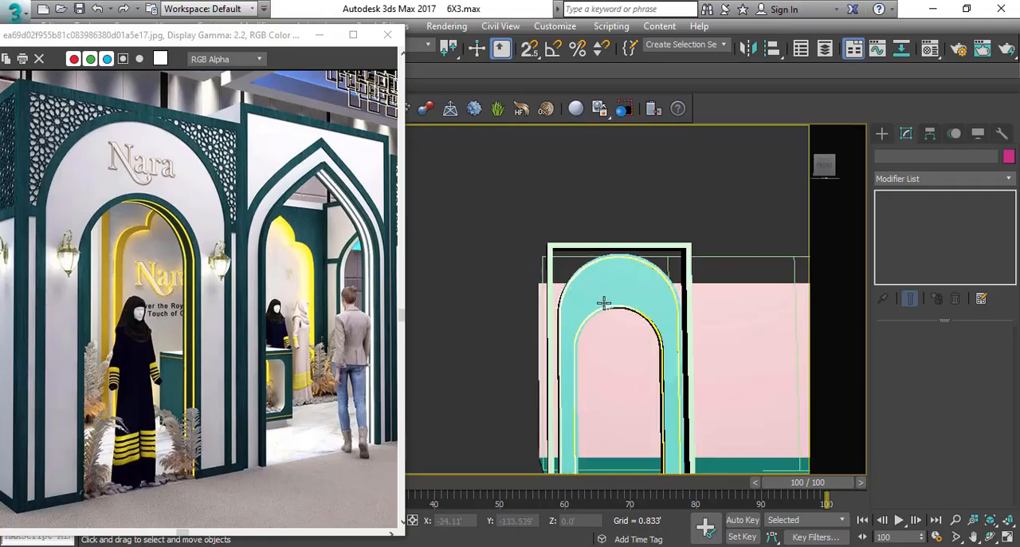
pyautogui.click(606, 306)
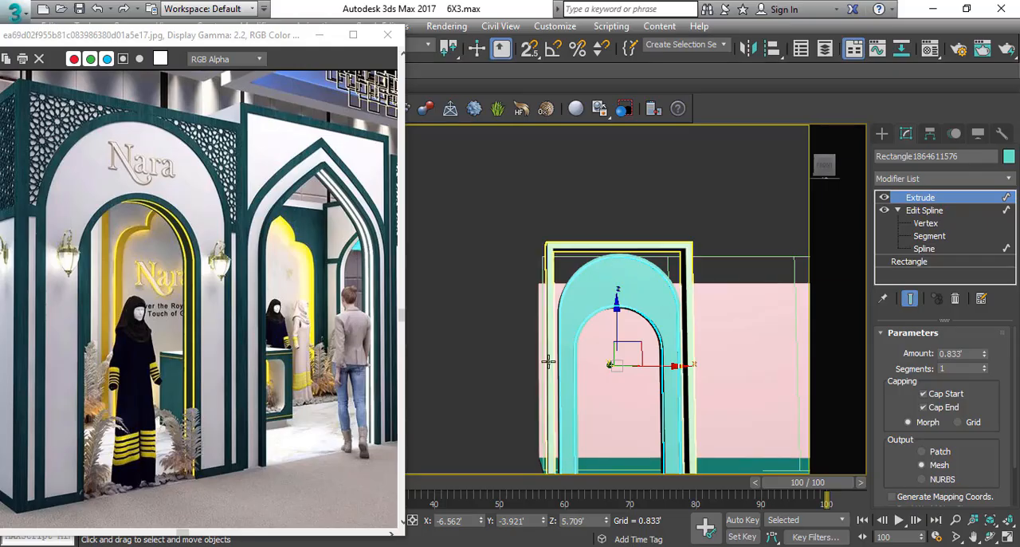
pyautogui.click(548, 291)
pyautogui.click(549, 291)
pyautogui.moveTo(577, 311); pyautogui.dragTo(583, 277, button='middle')
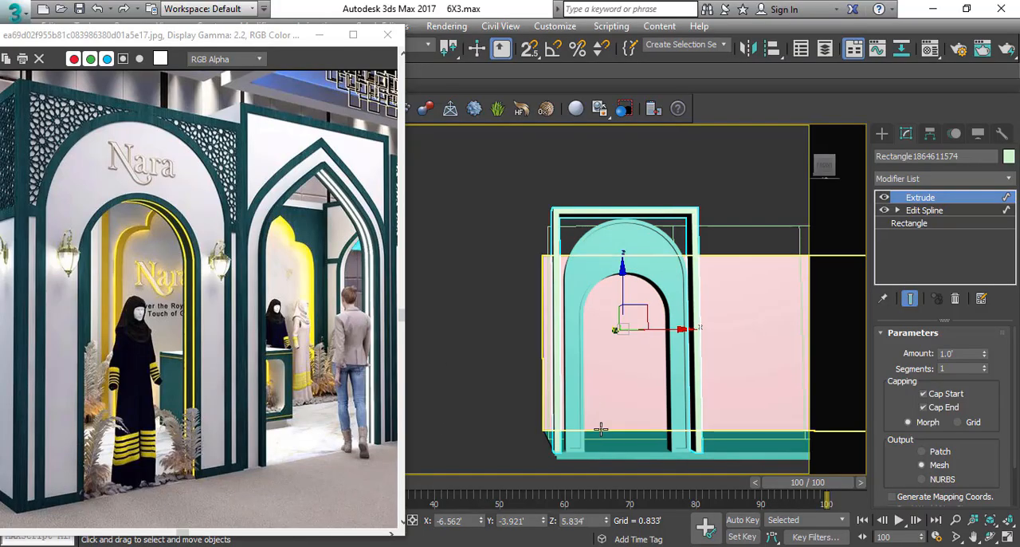
pyautogui.click(526, 435)
pyautogui.scroll(4, 505, 412)
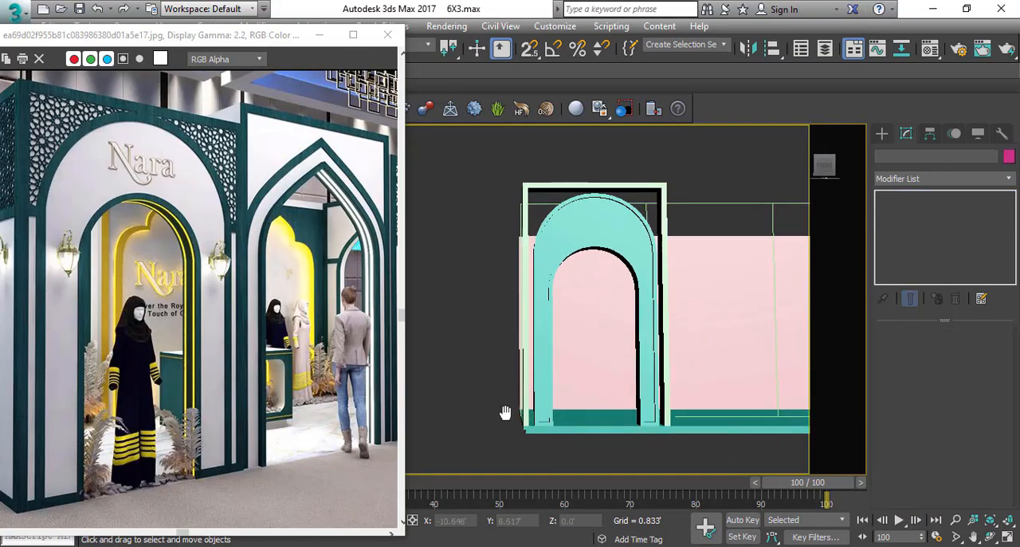
# Clone the arch border as an independent copy in the wireframe front view.
pyautogui.click(634, 276)
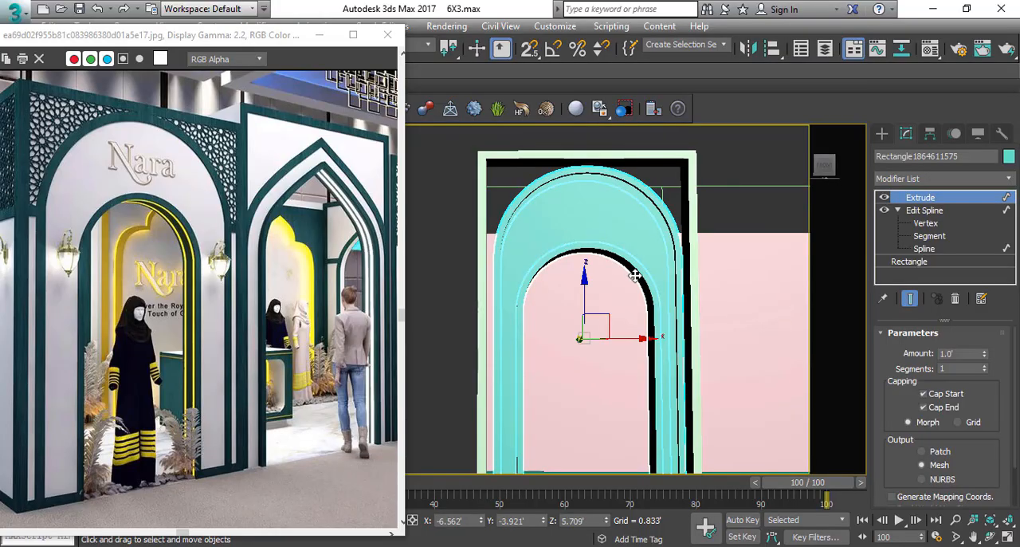
pyautogui.press('F3')
pyautogui.scroll(2, 530, 275)
pyautogui.hotkey('ctrl', 'v')
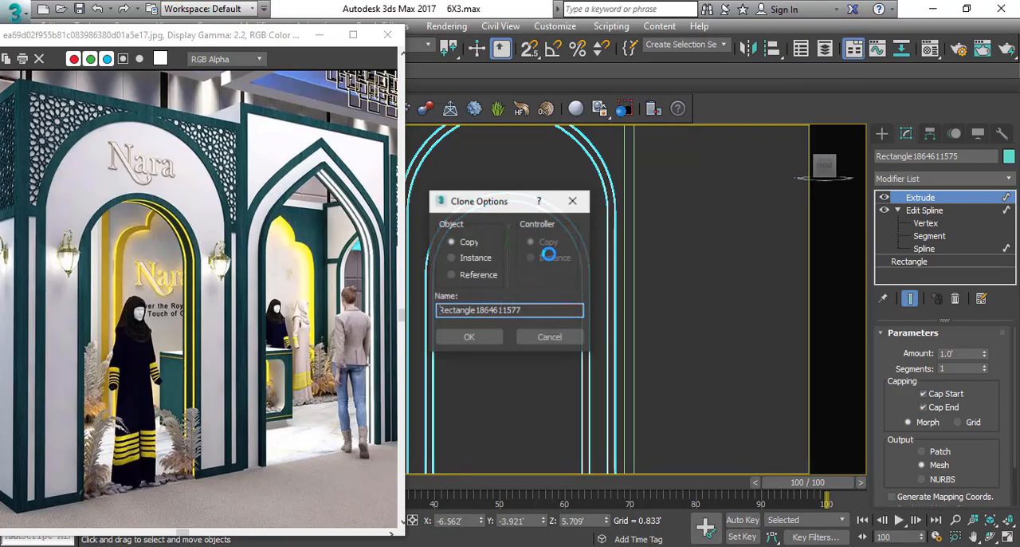
pyautogui.click(467, 335)
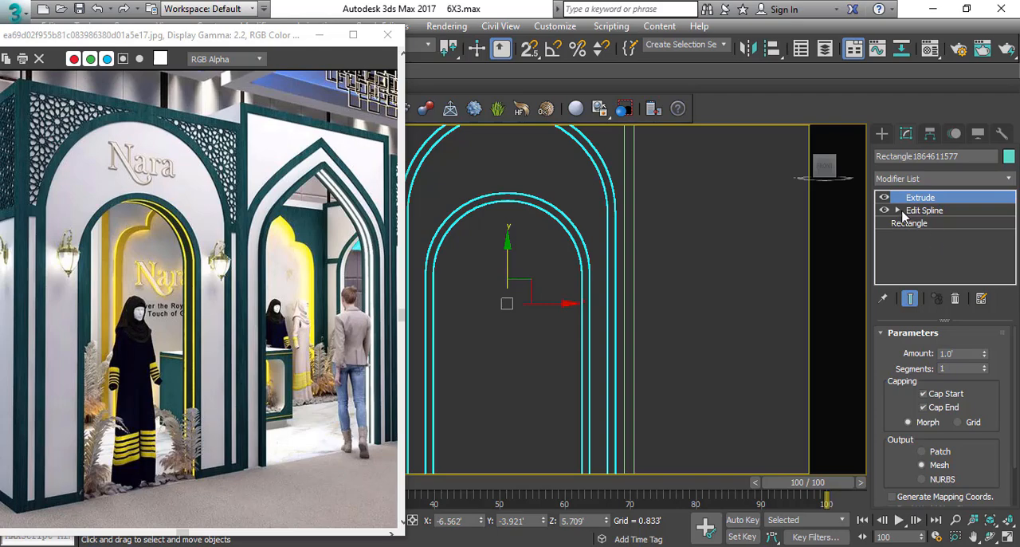
# Delete all other segments of the copied arch border, keeping only the innermost contour around the opening.
pyautogui.click(898, 210)
pyautogui.click(925, 248)
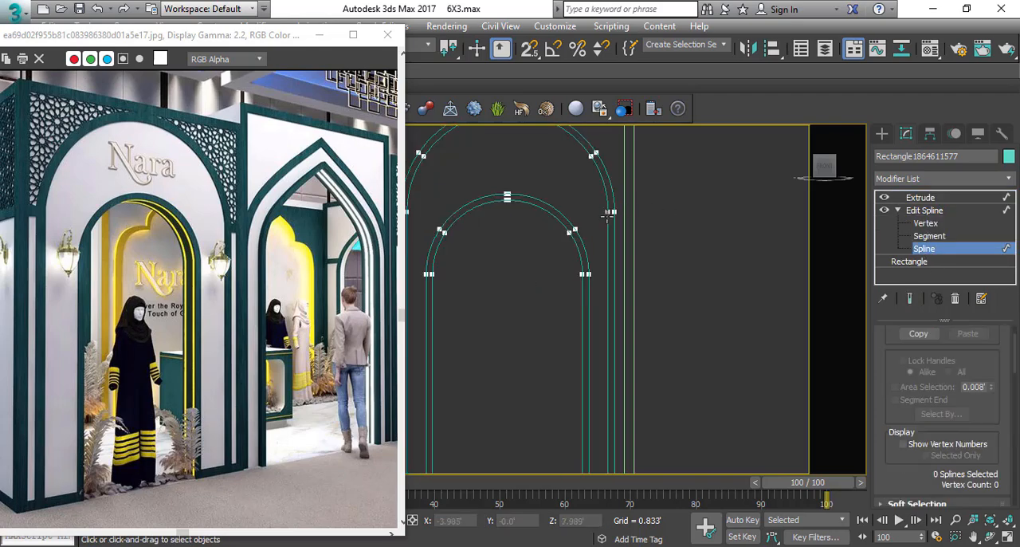
pyautogui.scroll(-3, 636, 228)
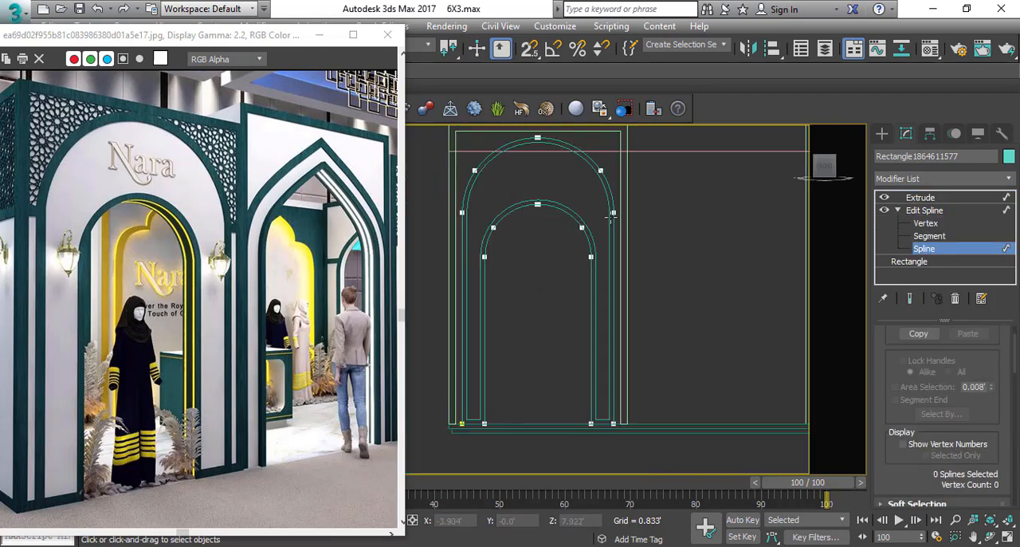
pyautogui.click(929, 236)
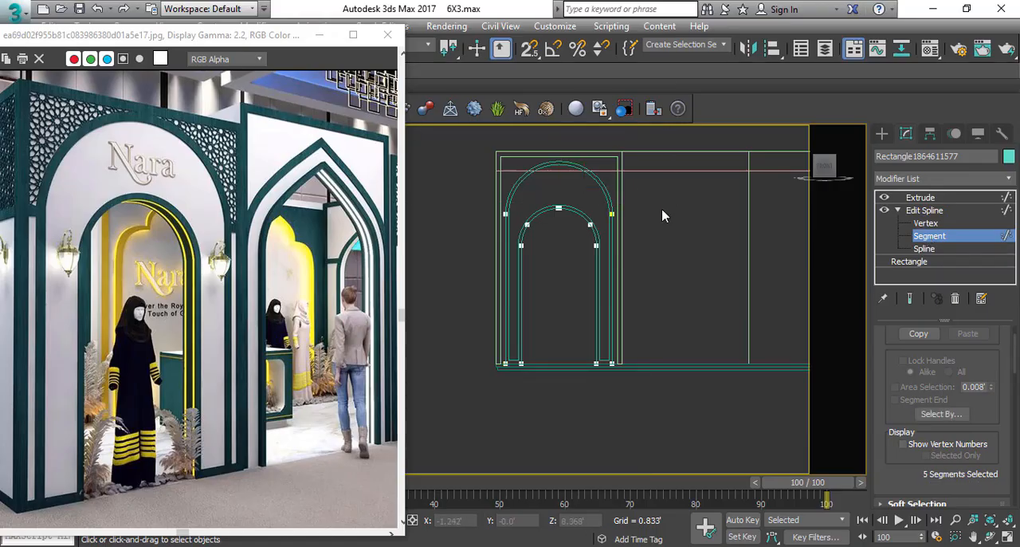
pyautogui.moveTo(658, 195); pyautogui.dragTo(614, 390)
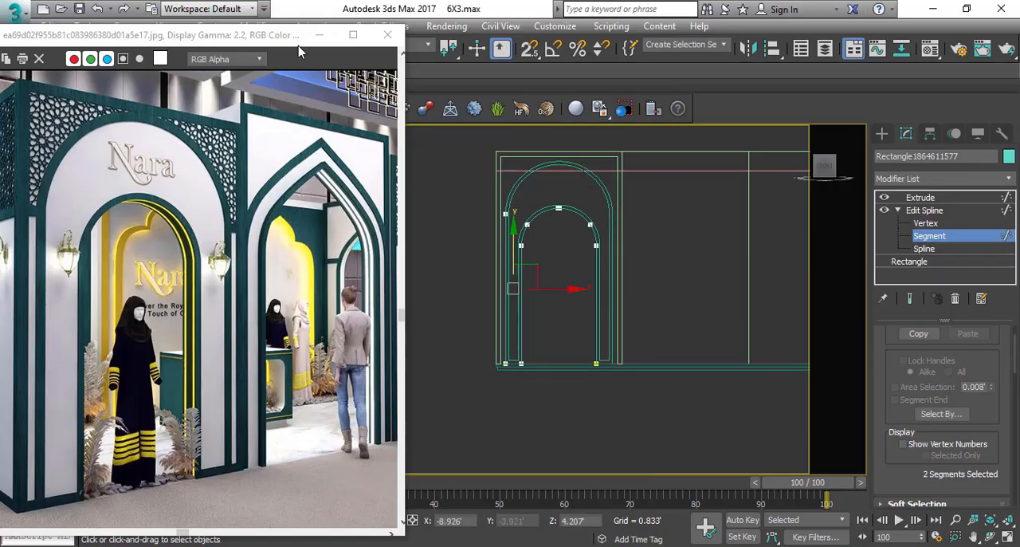
pyautogui.scroll(2, 700, 257)
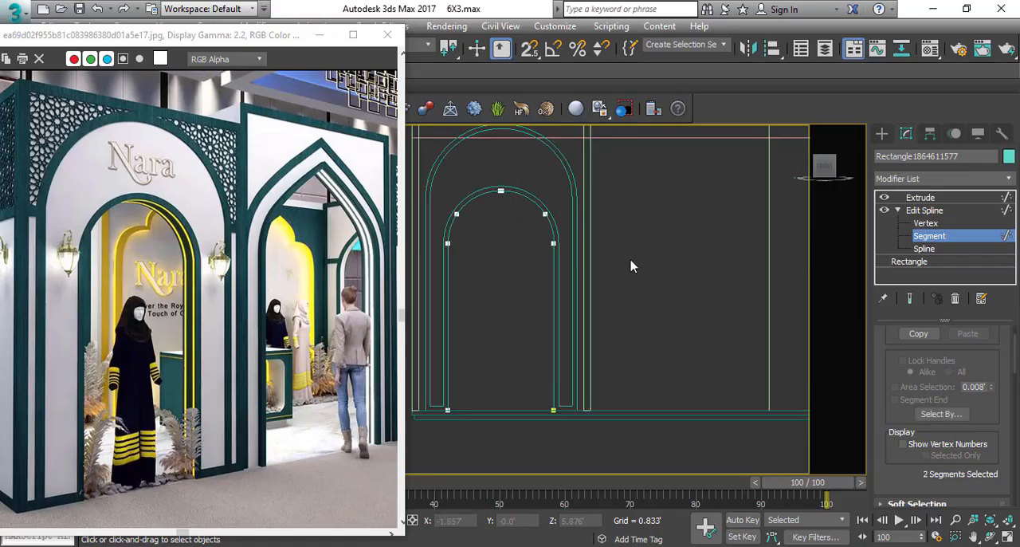
# Outline the remaining inner arch spline by 5mm and return to the Extrude level.
pyautogui.click(927, 250)
pyautogui.click(538, 197)
pyautogui.scroll(3, 537, 196)
pyautogui.moveTo(999, 406); pyautogui.dragTo(974, 271)
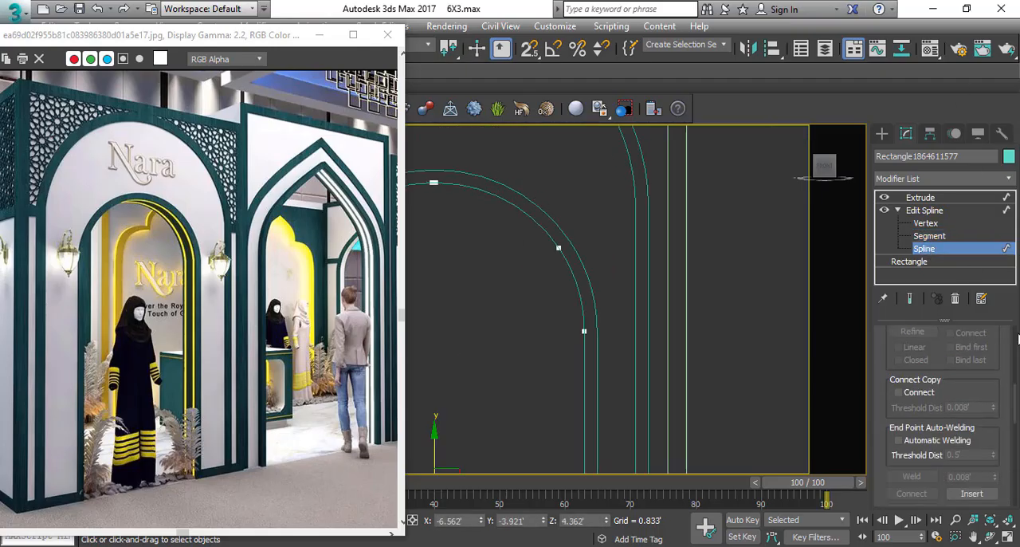
pyautogui.scroll(-5, 961, 437)
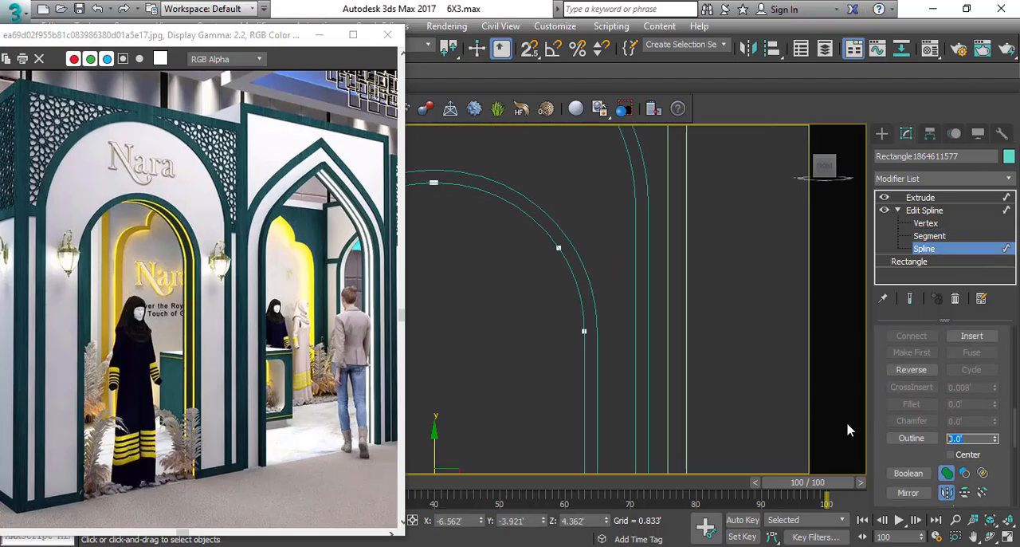
pyautogui.write('5mm')
pyautogui.scroll(4, 550, 263)
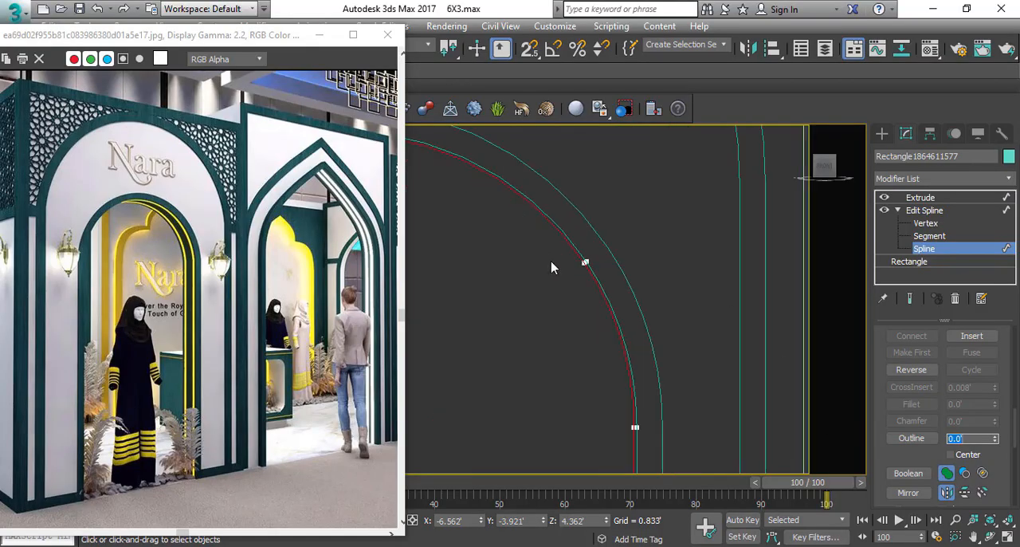
pyautogui.click(921, 197)
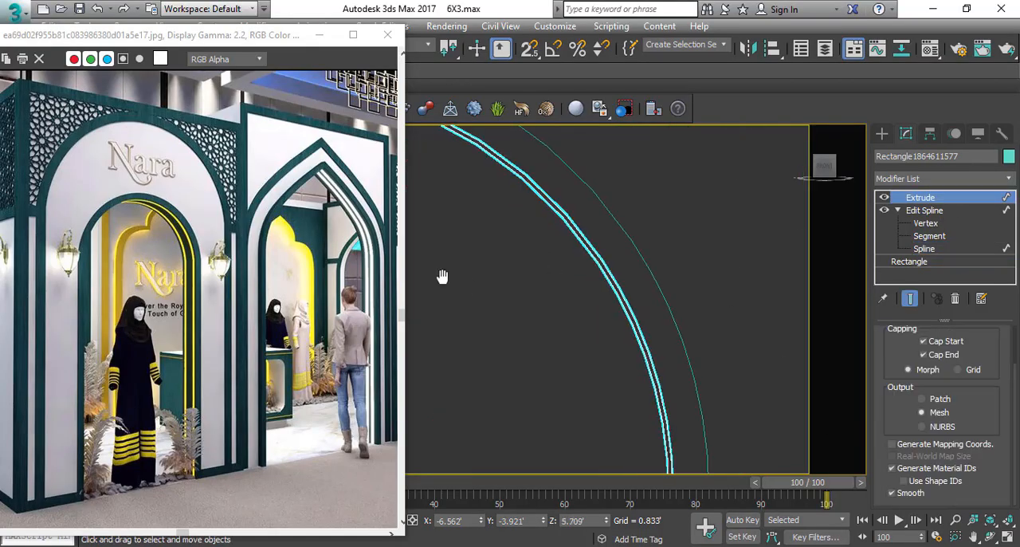
# Set the thin inner arch strip's Extrude amount to 1".
pyautogui.scroll(-10, 601, 248)
pyautogui.scroll(2, 964, 358)
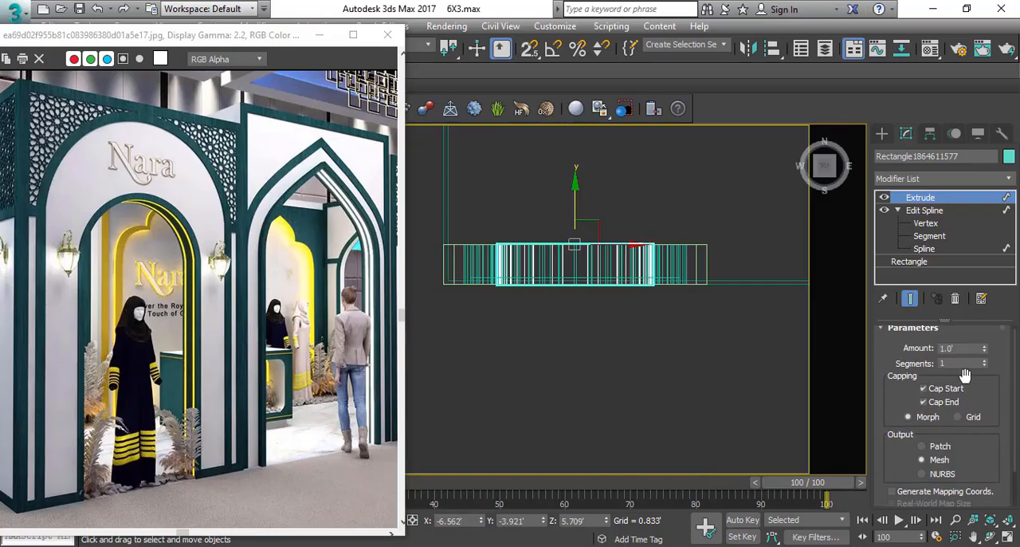
pyautogui.write('3"')
pyautogui.press('Return')
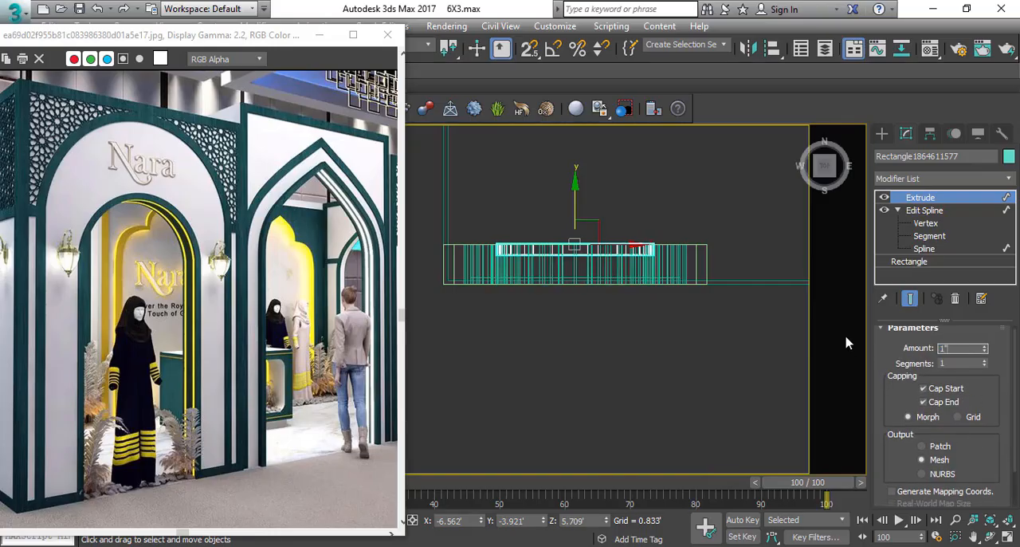
pyautogui.write('1"')
pyautogui.press('Return')
# Move the thin strip inside the arch's depth and clone it as one instance towards the opposite face.
pyautogui.scroll(5, 610, 224)
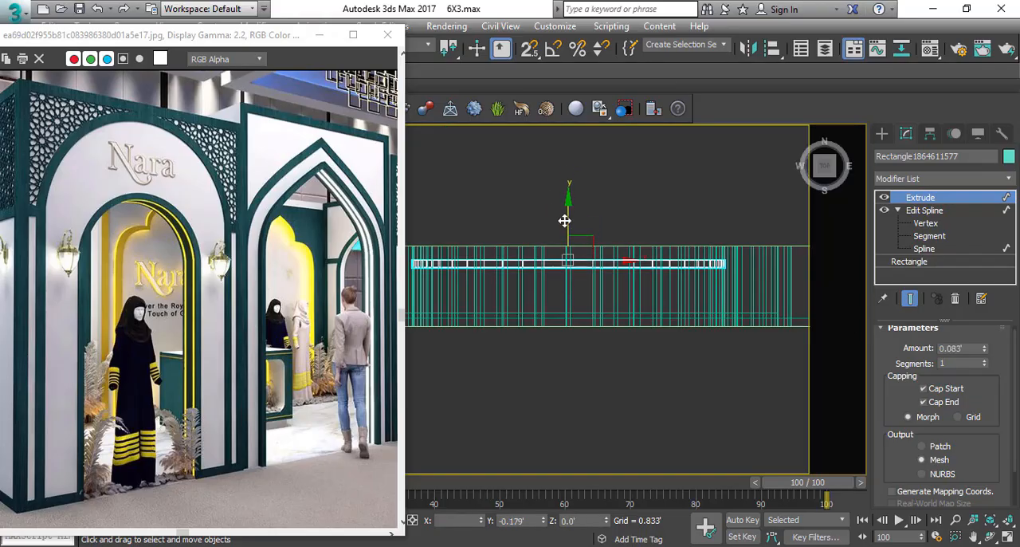
pyautogui.moveTo(564, 221)
pyautogui.mouseDown()
pyautogui.moveTo(568, 271)
pyautogui.moveTo(577, 261)
pyautogui.mouseUp()
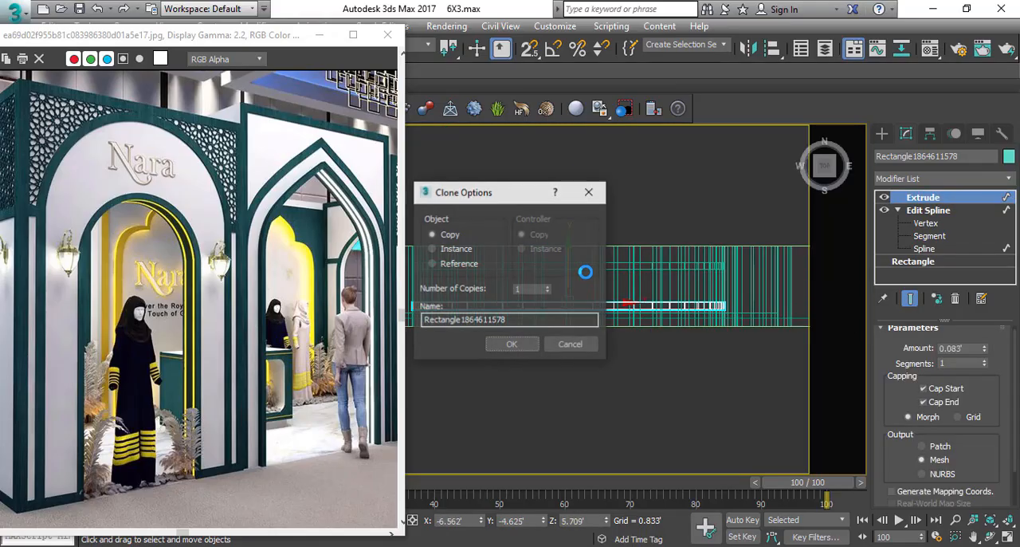
pyautogui.click(532, 350)
# Select both thin strips and centre them within the arch's depth using midpoint snapping.
pyautogui.keyDown('ctrl'); pyautogui.click(571, 267); pyautogui.keyUp('ctrl')
pyautogui.scroll(-2, 571, 261)
pyautogui.moveTo(570, 259); pyautogui.dragTo(549, 282)
pyautogui.press('s')
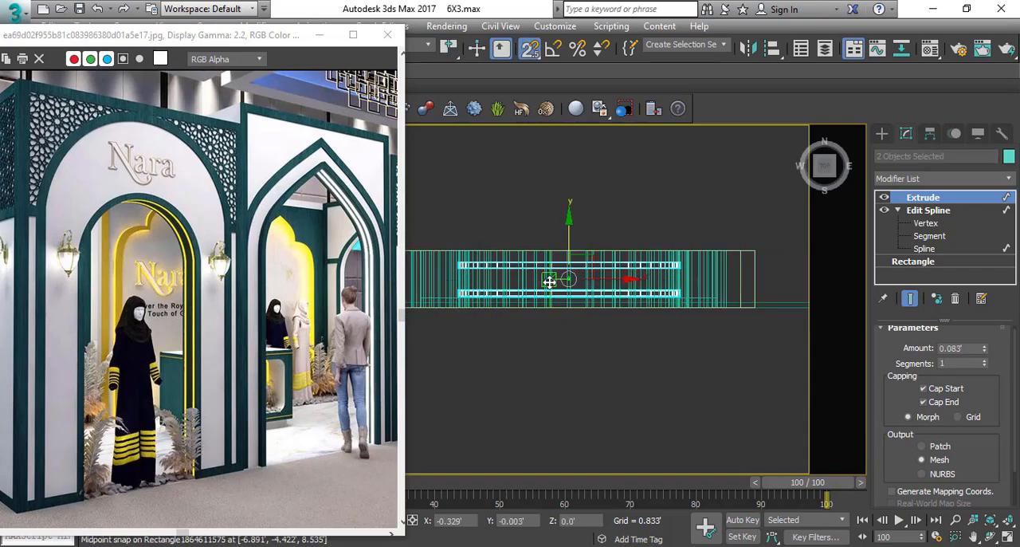
pyautogui.press('s')
pyautogui.scroll(-3, 596, 266)
# Group the two thin inner arch strips in the shaded perspective view, keeping the default group name.
pyautogui.press('p')
pyautogui.moveTo(556, 260)
pyautogui.keyDown('alt'); pyautogui.mouseDown(button='middle')
pyautogui.moveTo(570, 329)
pyautogui.moveTo(584, 327)
pyautogui.mouseUp(button='middle'); pyautogui.keyUp('alt')
pyautogui.press('F3')
pyautogui.moveTo(545, 238); pyautogui.dragTo(538, 325, button='middle')
pyautogui.scroll(-3, 535, 314)
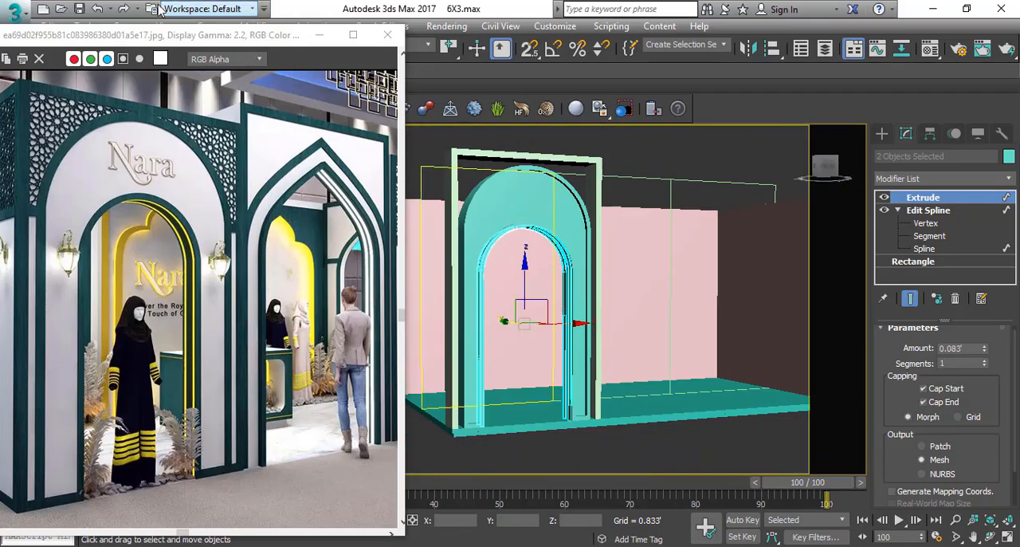
pyautogui.moveTo(140, 48); pyautogui.dragTo(116, 62)
pyautogui.click(125, 26)
pyautogui.click(142, 41)
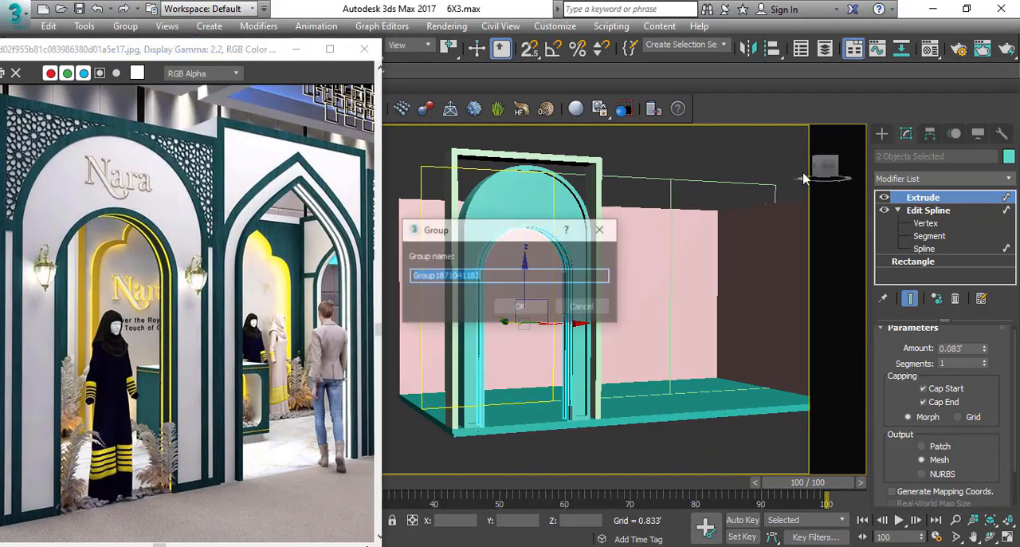
pyautogui.press('Return')
# Compare the arch, its inner strips and the rectangular frame with the Nara reference's corner and side columns.
pyautogui.click(661, 168)
pyautogui.keyDown('alt'); pyautogui.moveTo(548, 317); pyautogui.dragTo(537, 351, button='middle'); pyautogui.keyUp('alt')
pyautogui.moveTo(490, 331); pyautogui.dragTo(534, 306, button='middle')
pyautogui.scroll(-3, 574, 335)
pyautogui.scroll(2, 494, 260)
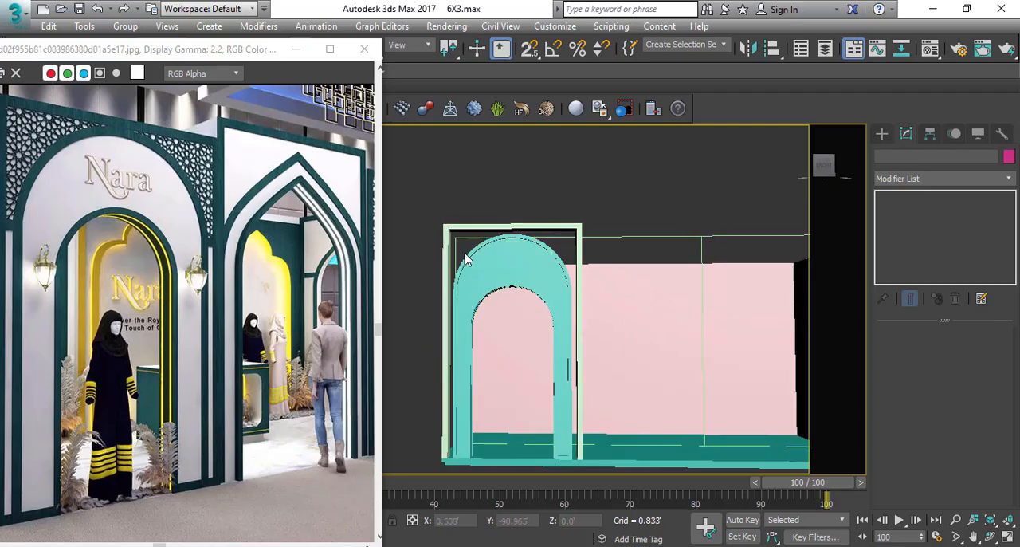
pyautogui.moveTo(465, 258); pyautogui.dragTo(514, 250, button='middle')
pyautogui.moveTo(100, 224); pyautogui.dragTo(177, 224, button='middle')
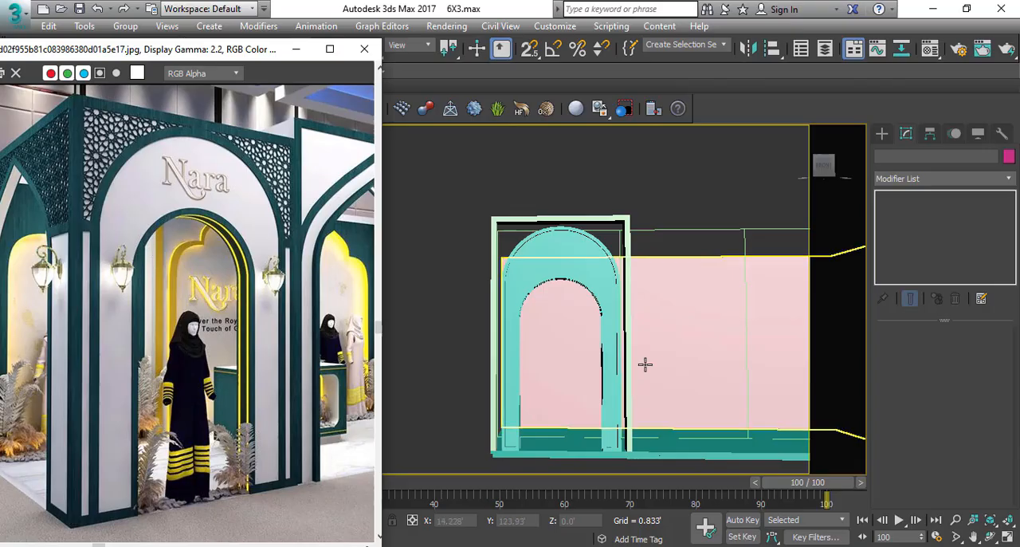
pyautogui.keyDown('alt'); pyautogui.moveTo(645, 362); pyautogui.dragTo(565, 376, button='middle'); pyautogui.keyUp('alt')
pyautogui.scroll(3, 494, 440)
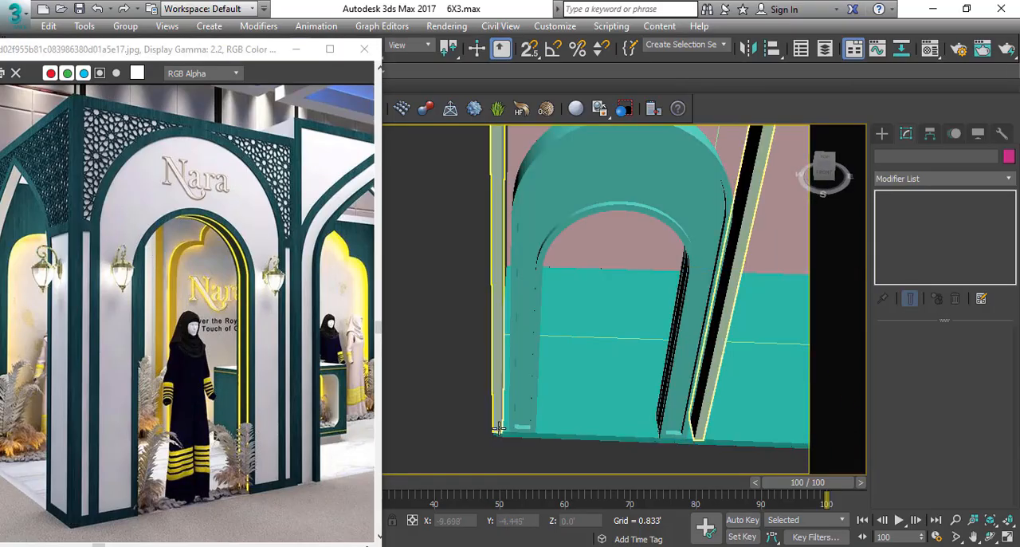
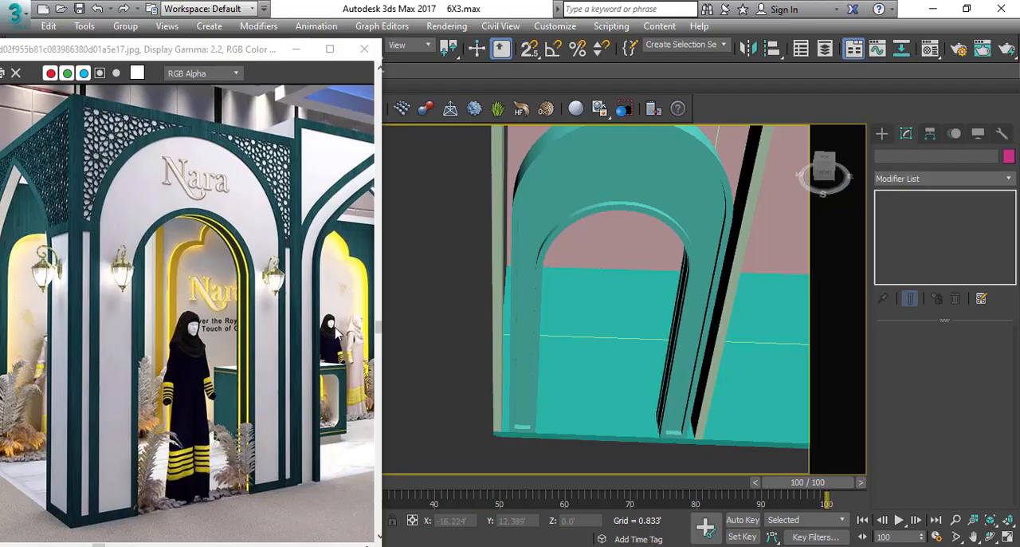
# Show the stall in the front view as wireframe.
pyautogui.keyDown('alt'); pyautogui.moveTo(642, 231); pyautogui.dragTo(535, 235, button='middle'); pyautogui.keyUp('alt')
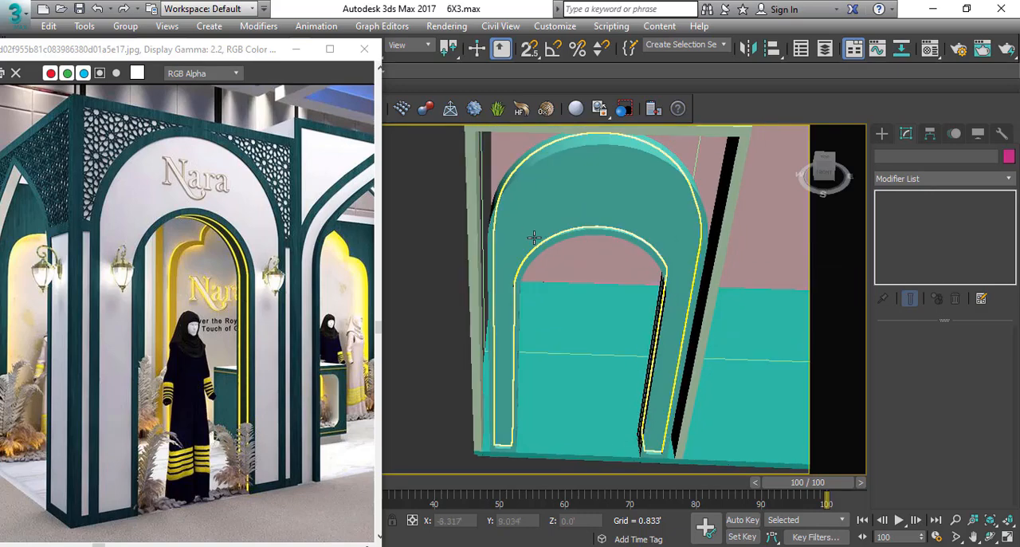
pyautogui.press('f')
pyautogui.scroll(-5, 588, 220)
pyautogui.scroll(2, 638, 208)
pyautogui.press('F3')
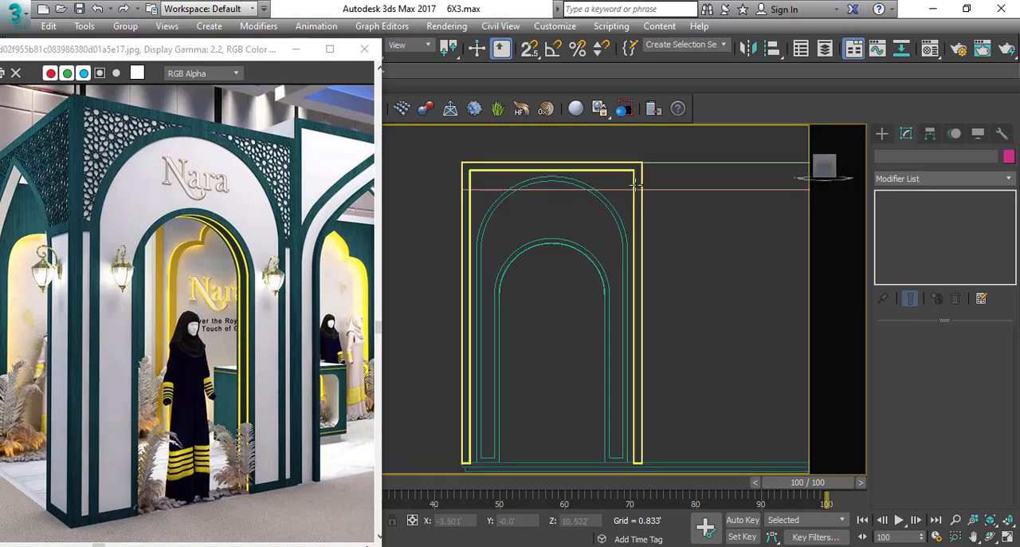
pyautogui.click(636, 185)
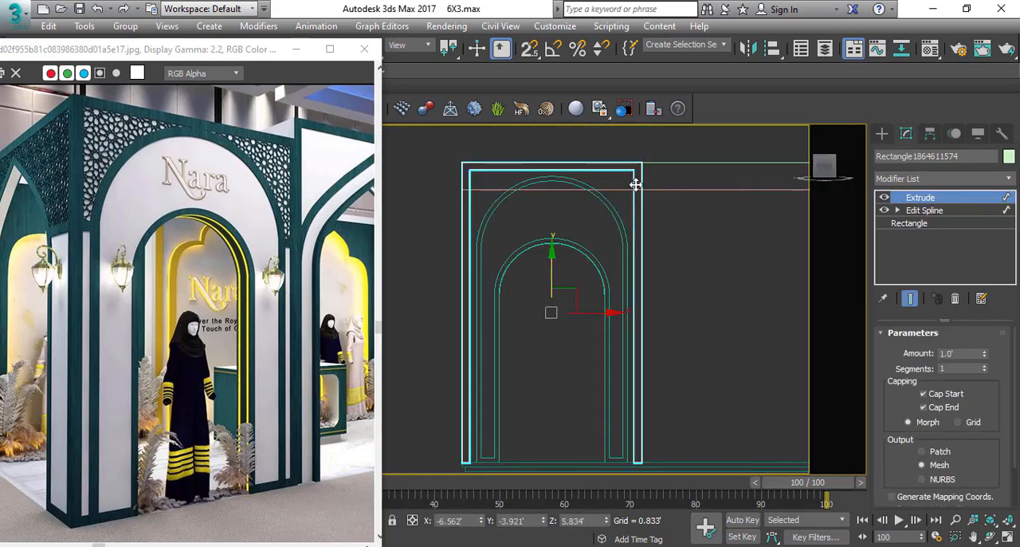
pyautogui.rightClick(680, 298)
pyautogui.click(702, 247)
pyautogui.scroll(6, 497, 415)
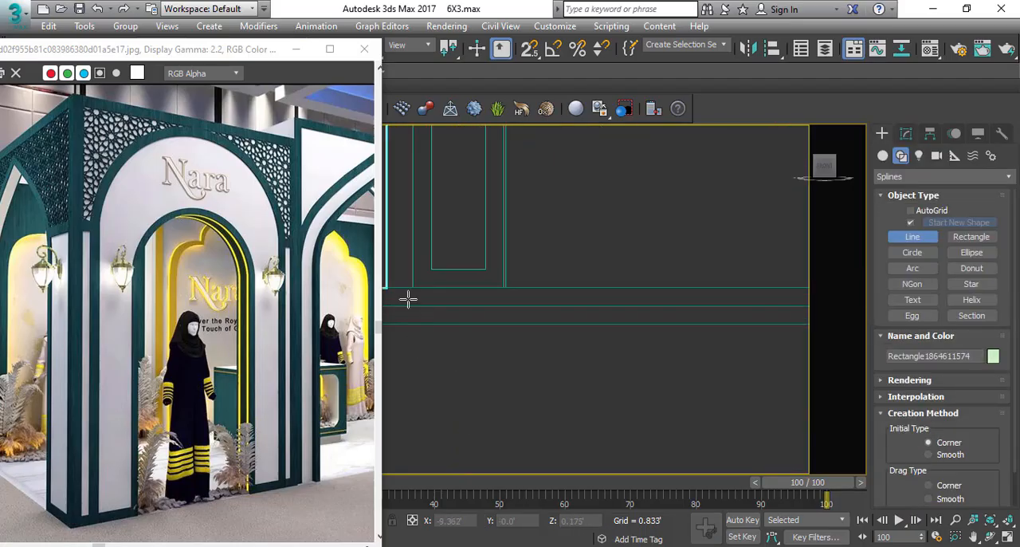
pyautogui.moveTo(407, 299); pyautogui.dragTo(467, 342, button='middle')
pyautogui.press('s')
pyautogui.click(467, 342)
pyautogui.scroll(-4, 491, 319)
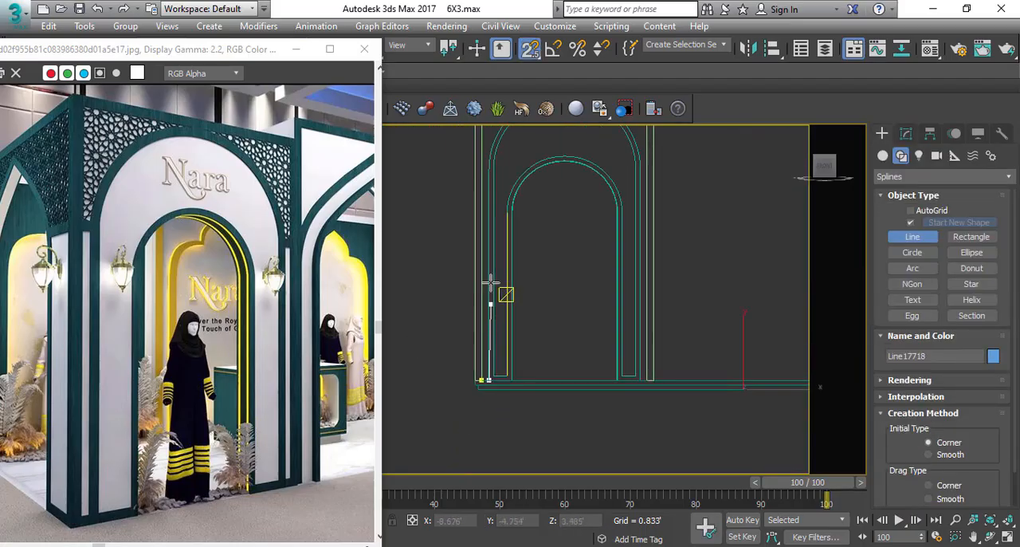
pyautogui.scroll(6, 463, 255)
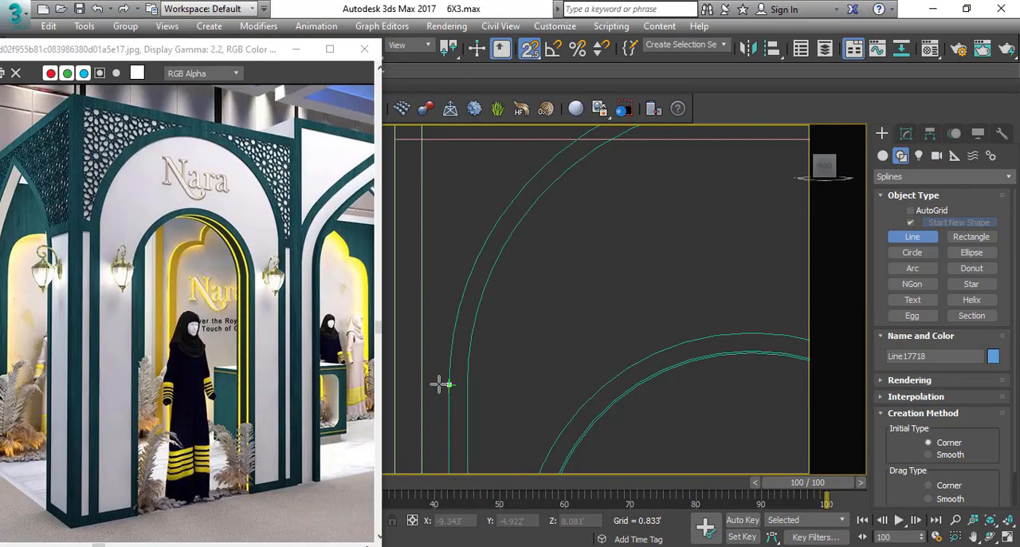
pyautogui.scroll(-4, 440, 385)
pyautogui.scroll(4, 428, 278)
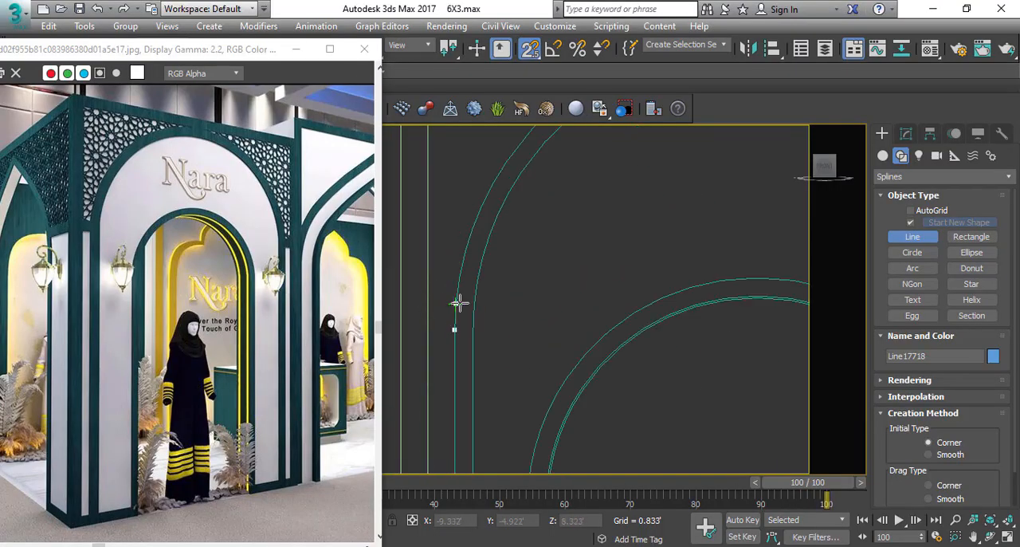
pyautogui.scroll(-5, 461, 267)
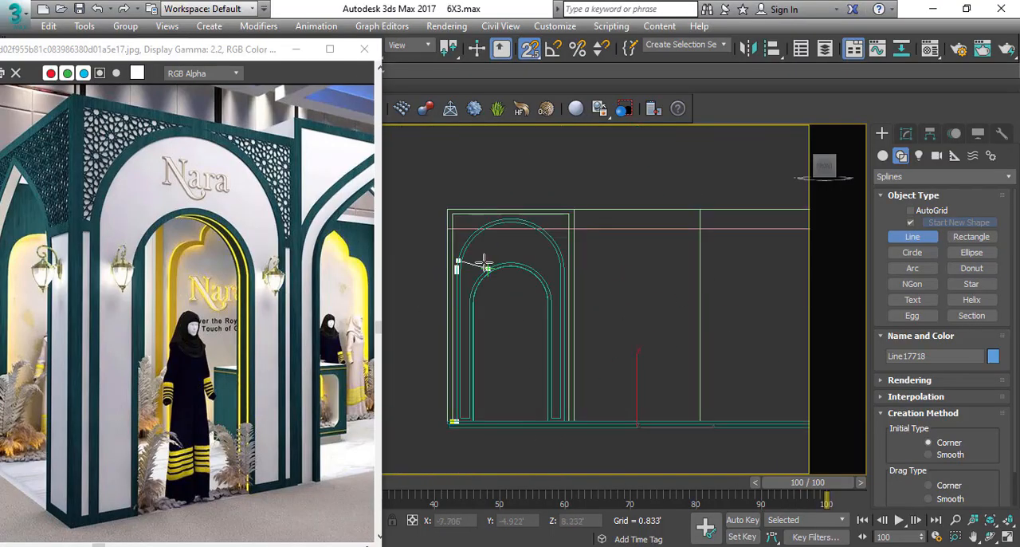
pyautogui.rightClick(486, 348)
pyautogui.rightClick(493, 338)
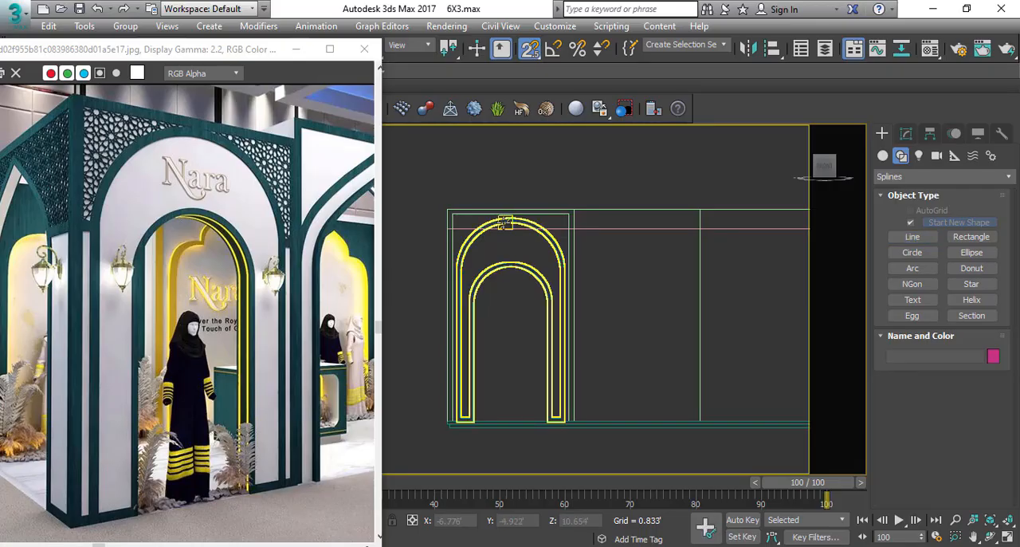
# Clone the green arch in place as an independent copy.
pyautogui.click(503, 223)
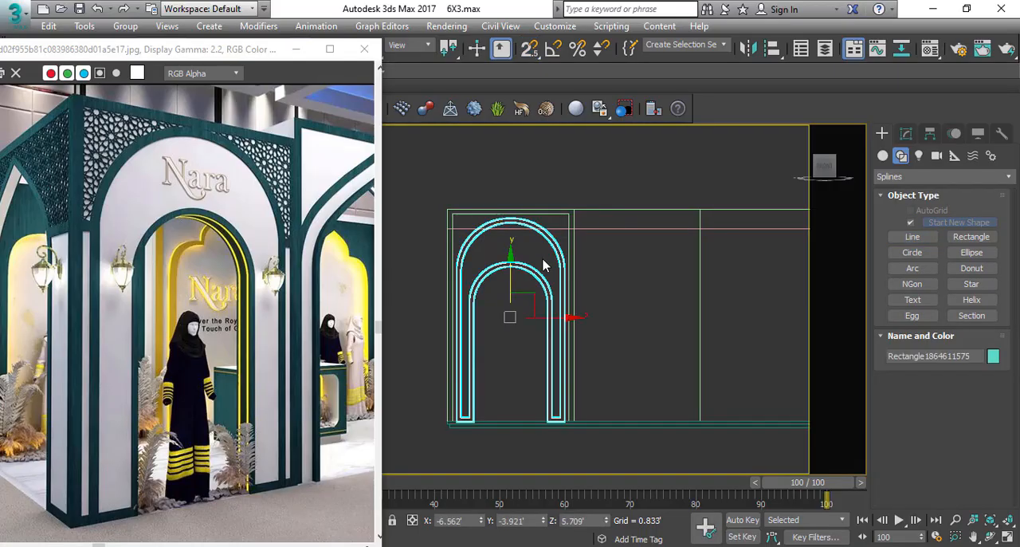
pyautogui.hotkey('ctrl', 'v')
pyautogui.click(469, 336)
pyautogui.moveTo(543, 224); pyautogui.dragTo(581, 244, button='middle')
pyautogui.hotkey('ctrl', 'v')
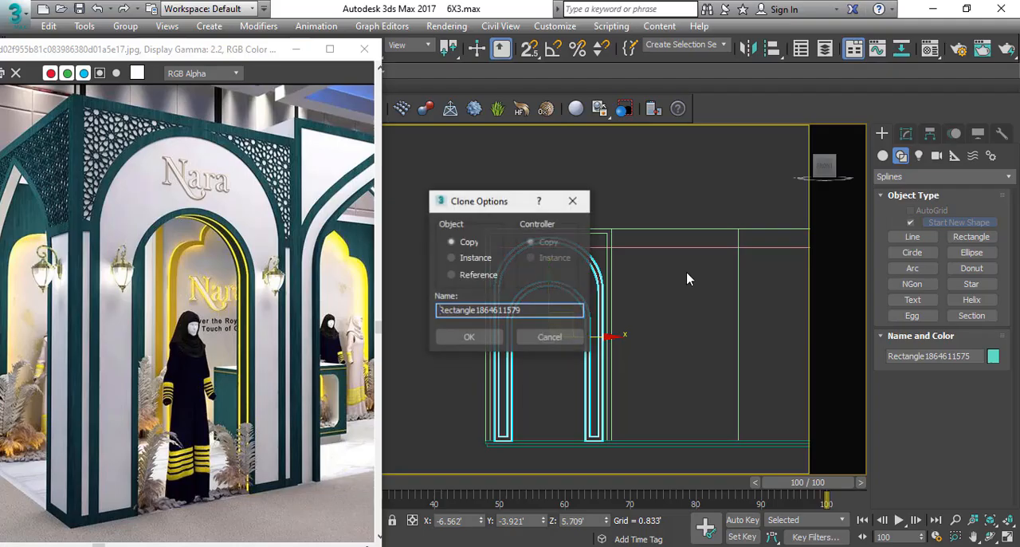
pyautogui.click(469, 337)
# Reduce the copied arch's spline to its outer outline by deleting the border spline and the inner opening segments.
pyautogui.click(906, 133)
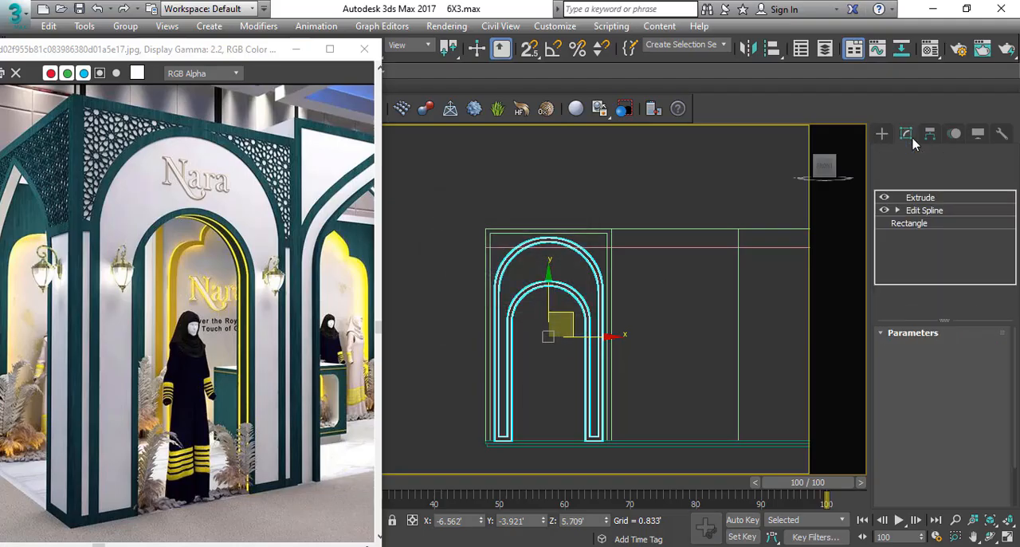
pyautogui.click(898, 210)
pyautogui.click(924, 249)
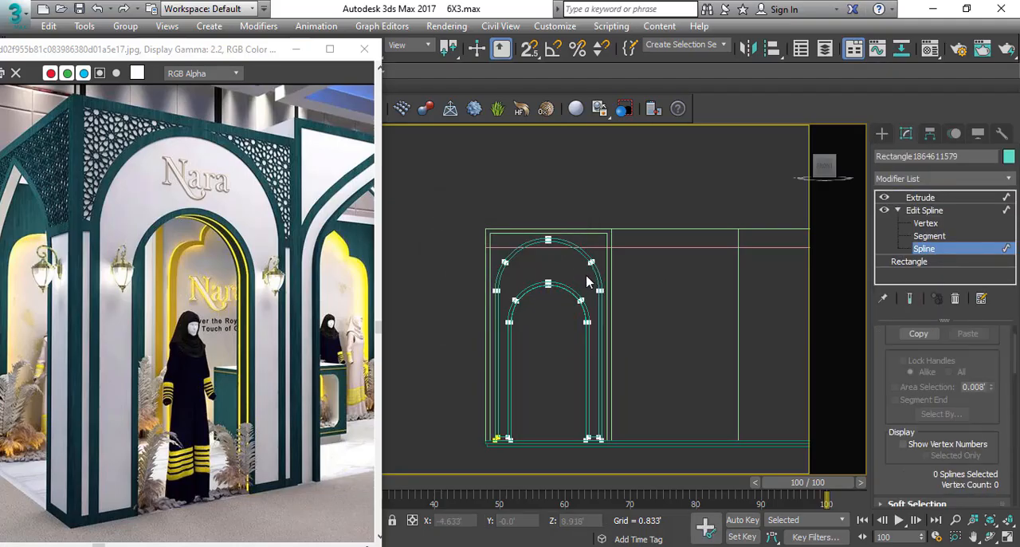
pyautogui.scroll(5, 615, 285)
pyautogui.scroll(-4, 562, 288)
pyautogui.click(562, 288)
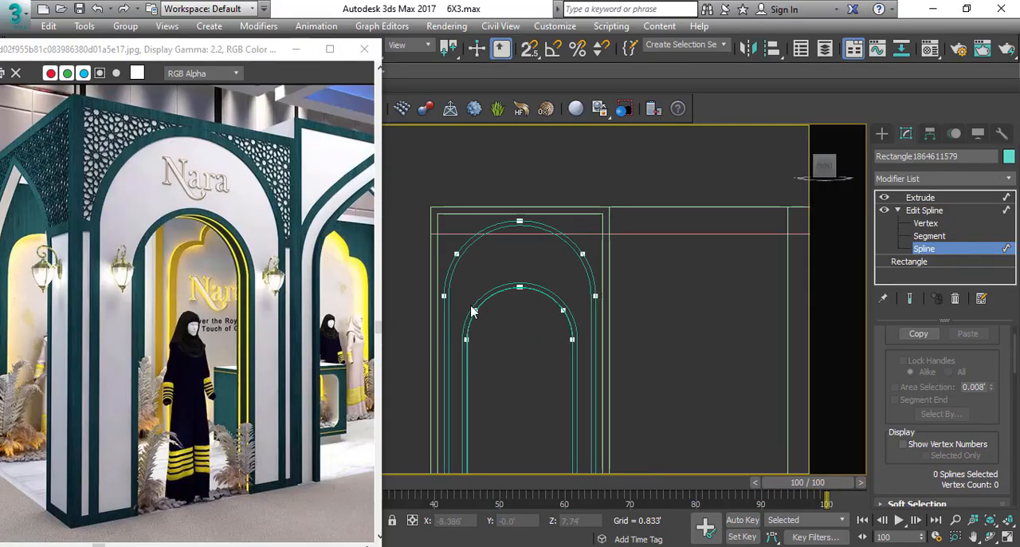
pyautogui.scroll(-2, 471, 311)
pyautogui.click(930, 236)
pyautogui.moveTo(536, 441); pyautogui.dragTo(536, 403, button='middle')
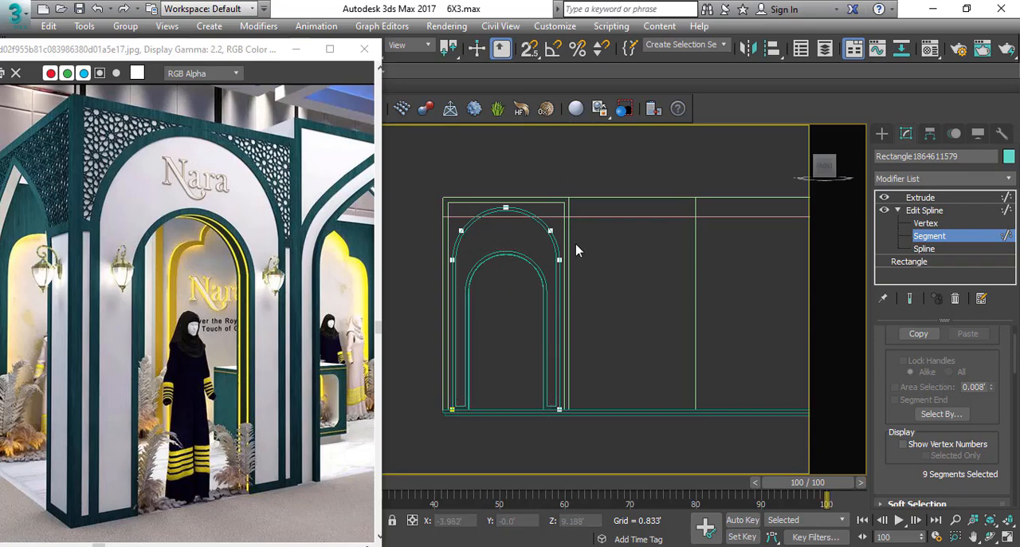
# Remove the Extrude modifier from the copied arch outline and return it to object level.
pyautogui.scroll(6, 479, 385)
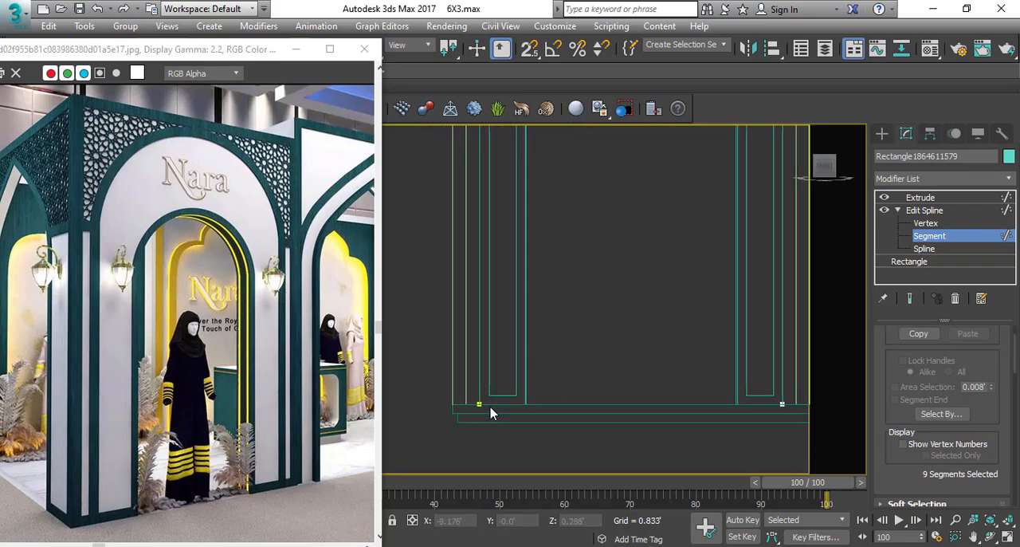
pyautogui.scroll(-6, 485, 405)
pyautogui.click(940, 198)
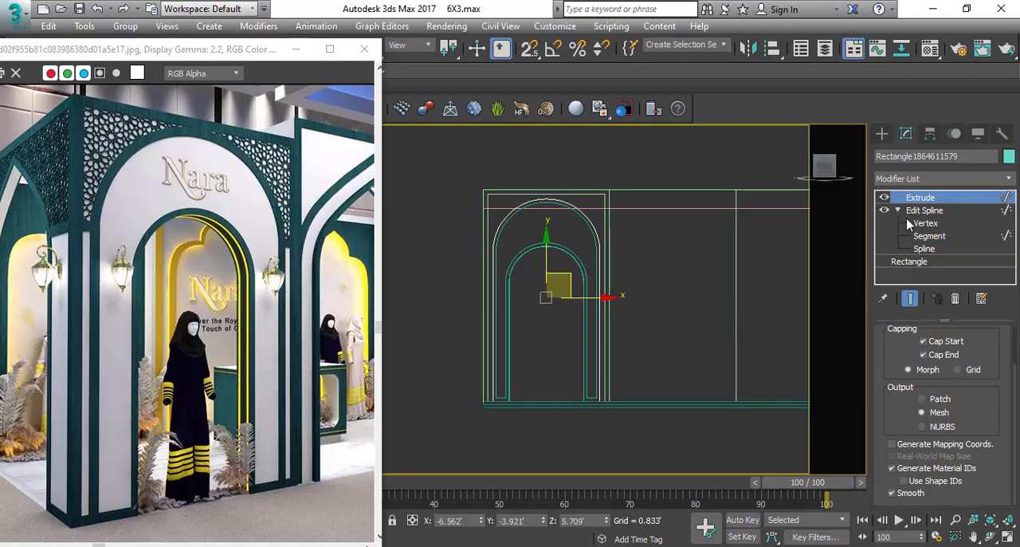
pyautogui.click(955, 299)
pyautogui.scroll(5, 478, 415)
pyautogui.rightClick(500, 409)
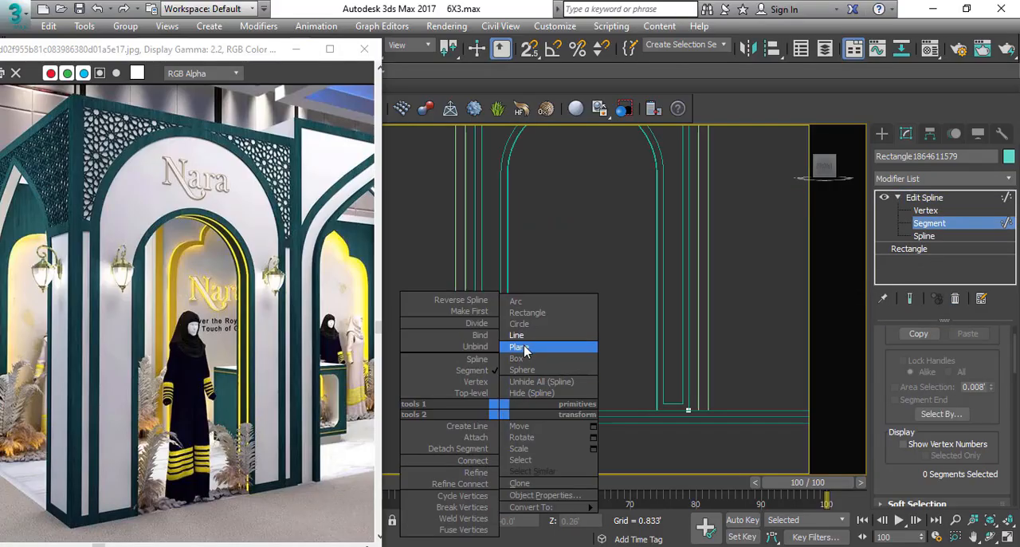
pyautogui.click(488, 393)
# Draw a snapped line from the arch's outer foot around the frame's inner edge to the opposite foot.
pyautogui.press('l')
pyautogui.scroll(4, 489, 429)
pyautogui.press('s')
pyautogui.click(453, 392)
pyautogui.scroll(-4, 440, 394)
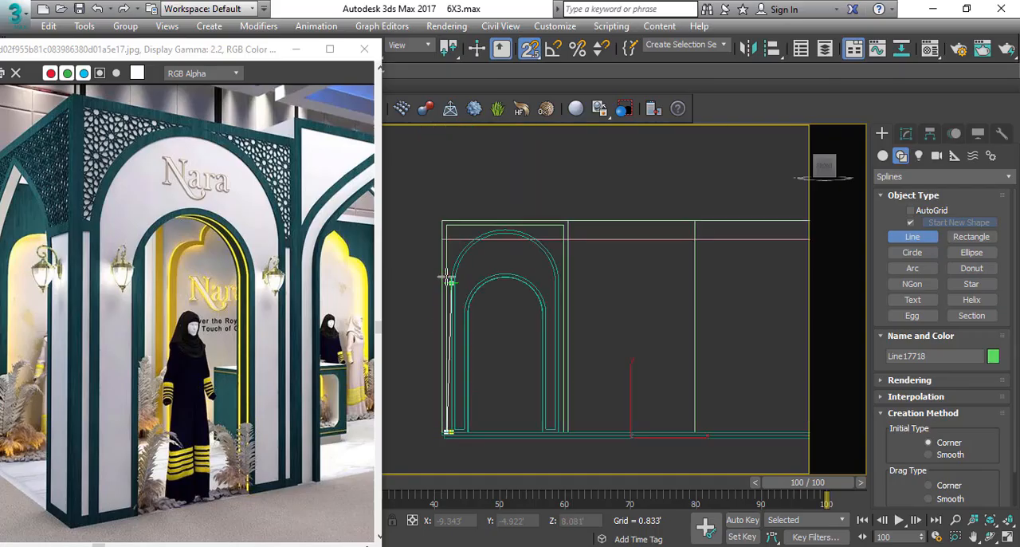
pyautogui.scroll(2, 446, 229)
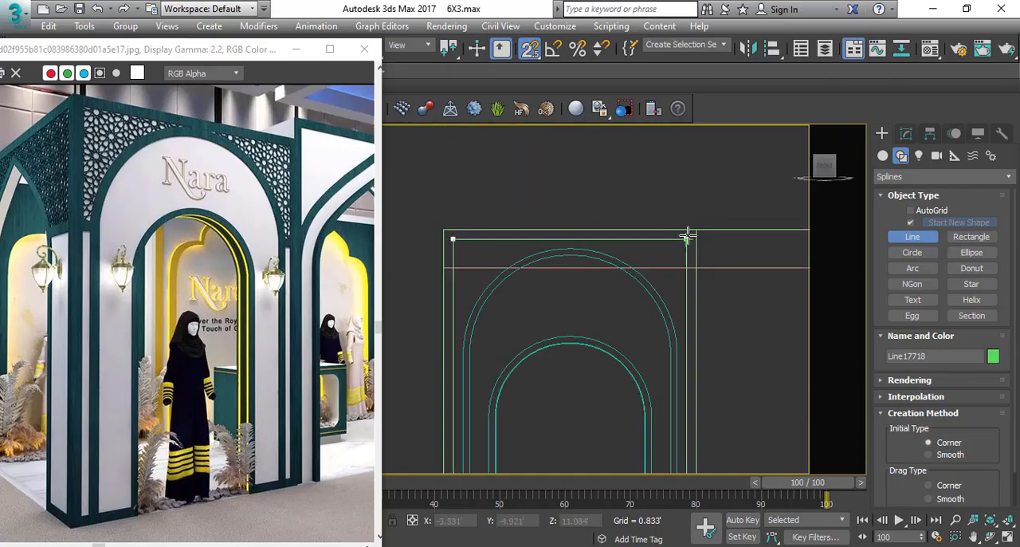
pyautogui.scroll(-3, 588, 319)
pyautogui.scroll(3, 614, 270)
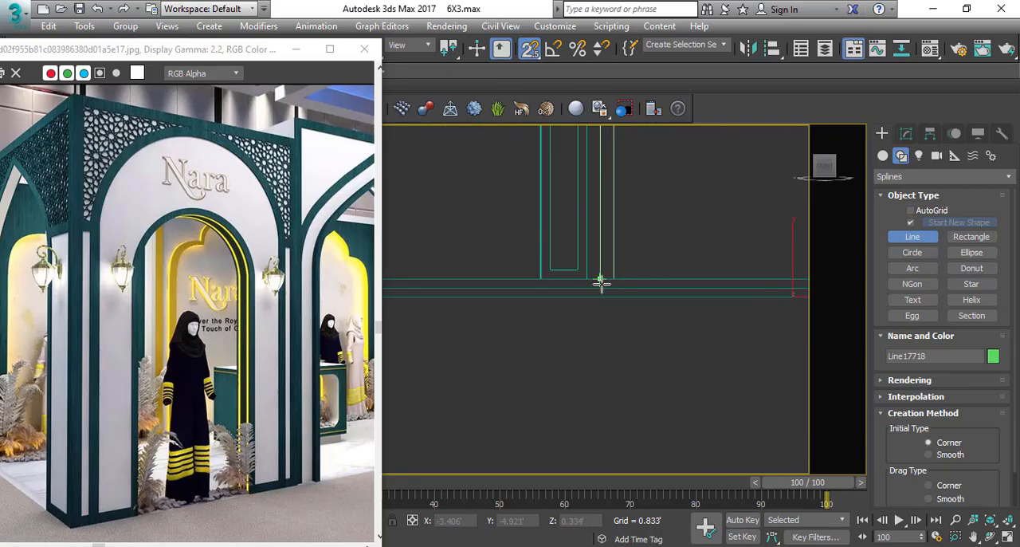
pyautogui.rightClick(664, 227)
pyautogui.scroll(-5, 633, 271)
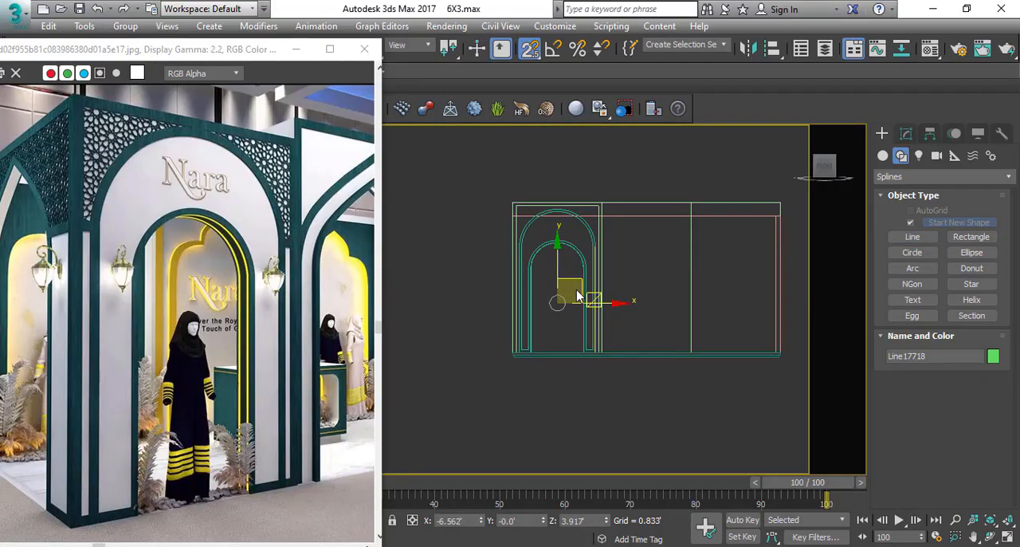
pyautogui.press('s')
pyautogui.keyDown('alt'); pyautogui.moveTo(597, 280); pyautogui.dragTo(560, 313, button='middle'); pyautogui.keyUp('alt')
pyautogui.scroll(2, 558, 311)
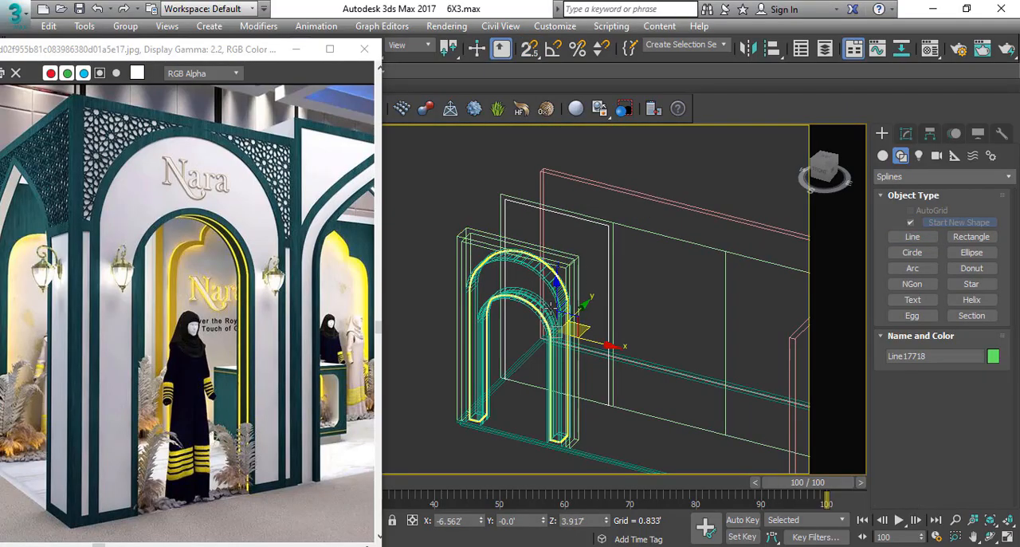
pyautogui.moveTo(553, 375); pyautogui.dragTo(652, 309)
pyautogui.hotkey('ctrl', 'z')
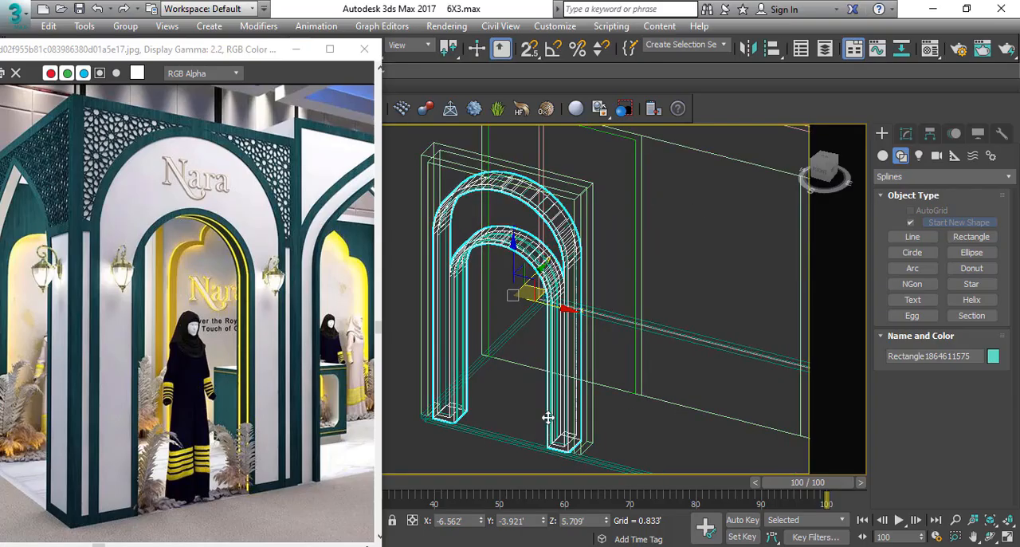
pyautogui.press('f')
pyautogui.scroll(3, 586, 162)
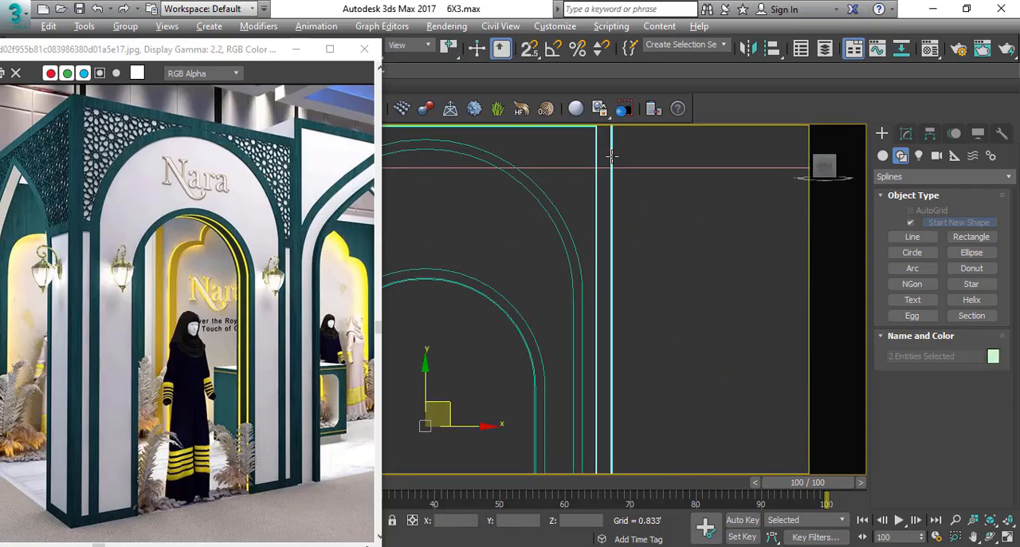
pyautogui.click(598, 162)
pyautogui.scroll(-6, 599, 216)
pyautogui.scroll(4, 536, 367)
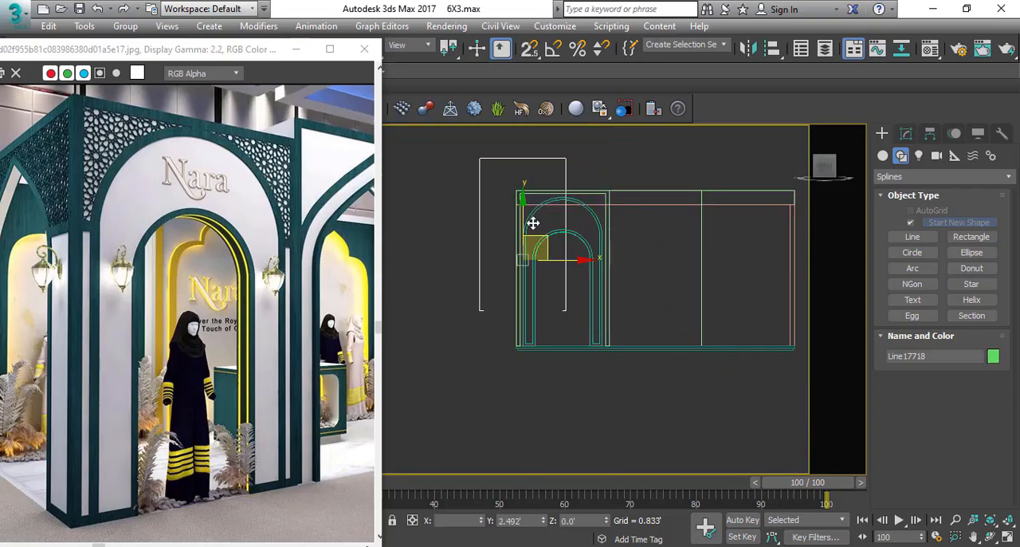
pyautogui.scroll(4, 566, 335)
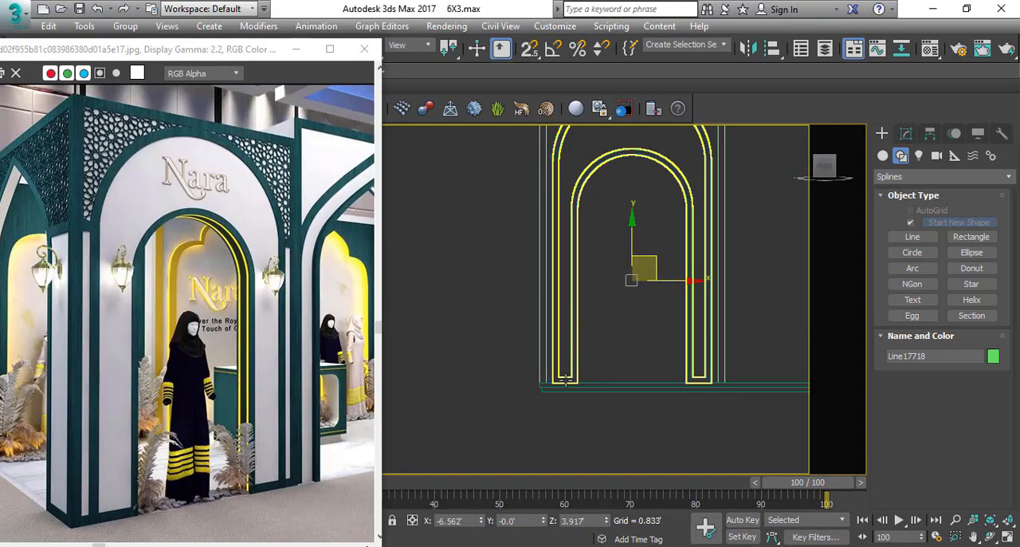
# Select the copied arch outline and the new frame line and move both clear of the stall along X.
pyautogui.keyDown('ctrl'); pyautogui.click(545, 349); pyautogui.keyUp('ctrl')
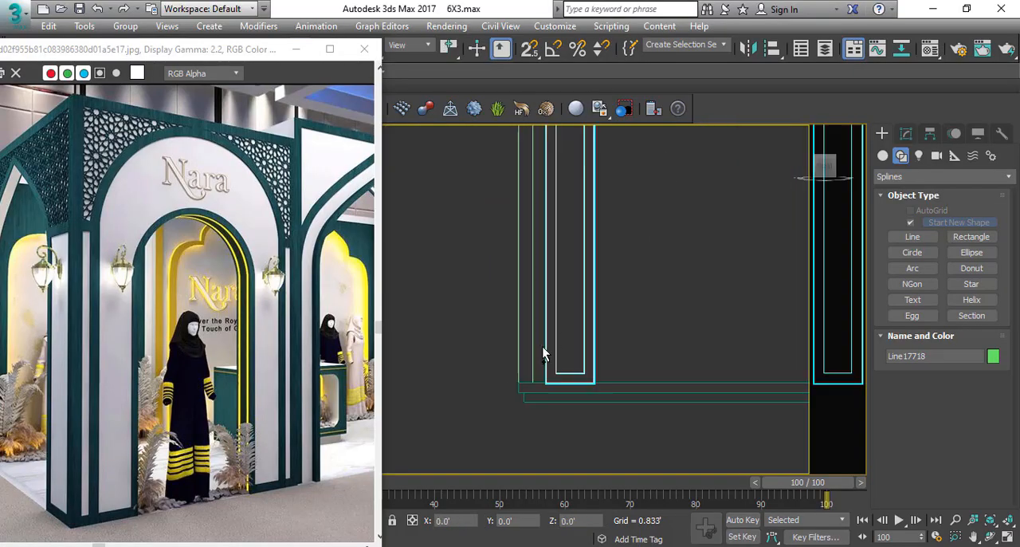
pyautogui.keyDown('ctrl'); pyautogui.click(564, 374); pyautogui.keyUp('ctrl')
pyautogui.scroll(-3, 493, 356)
pyautogui.click(561, 297)
pyautogui.press('p')
pyautogui.moveTo(572, 201); pyautogui.dragTo(546, 241)
pyautogui.keyDown('alt'); pyautogui.moveTo(569, 277); pyautogui.dragTo(577, 304, button='middle'); pyautogui.keyUp('alt')
# Snap the frame line onto the arch outline's depth in the top view so both lie in one plane.
pyautogui.press('t')
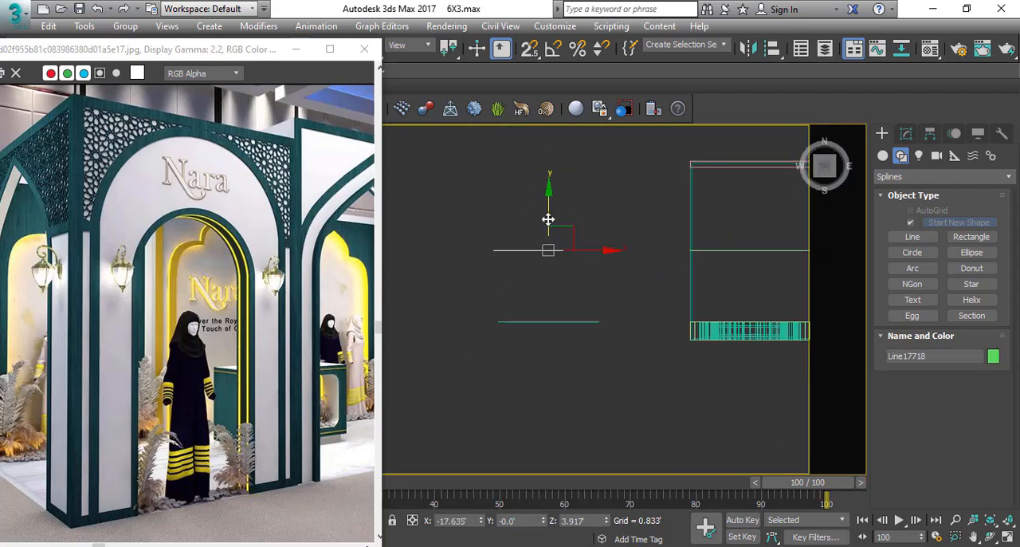
pyautogui.press('s')
pyautogui.moveTo(548, 219); pyautogui.dragTo(504, 326)
pyautogui.press('f')
pyautogui.scroll(-3, 673, 274)
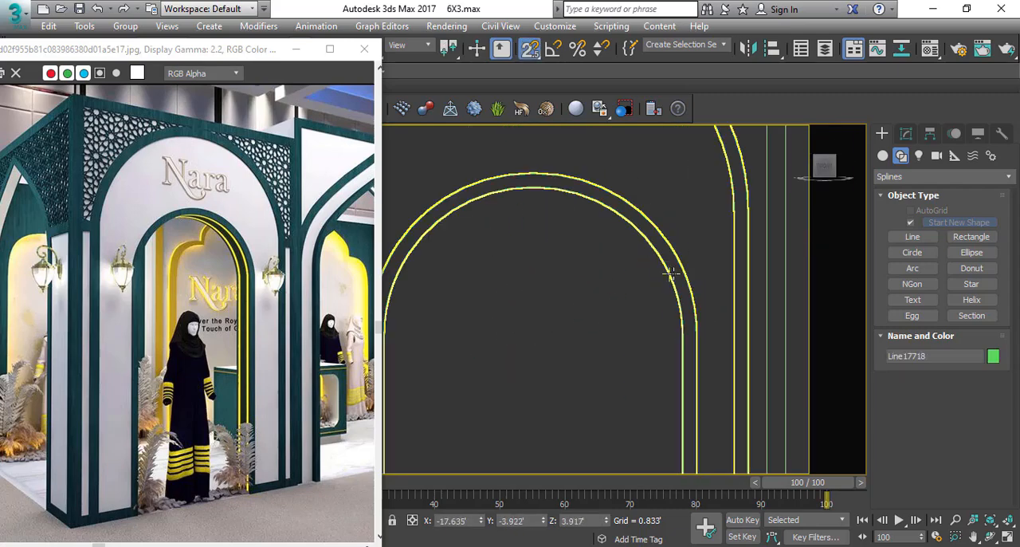
pyautogui.scroll(-2, 673, 273)
# Attach the copied arch outline to the frame line as one shape.
pyautogui.click(906, 133)
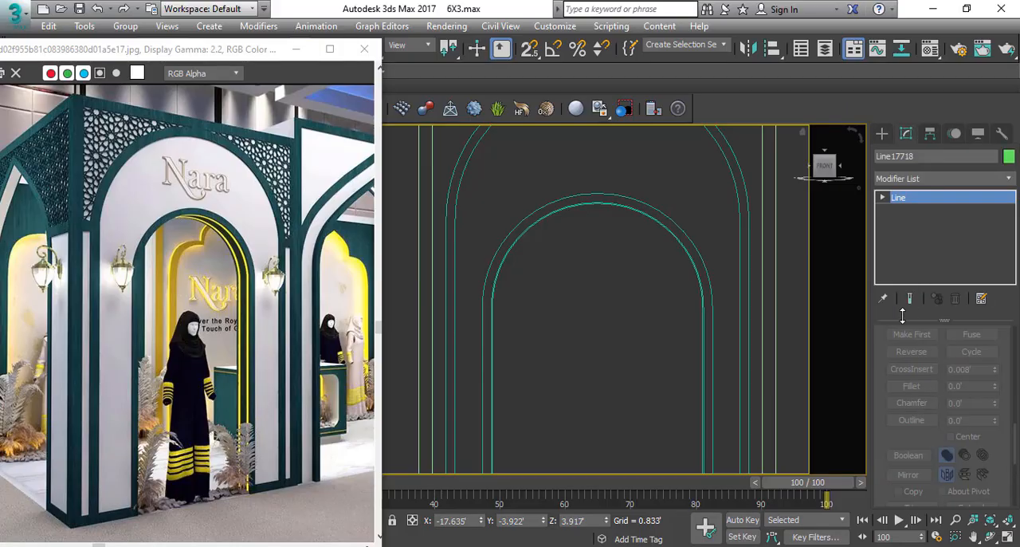
pyautogui.scroll(5, 879, 467)
pyautogui.click(910, 368)
pyautogui.scroll(-2, 540, 201)
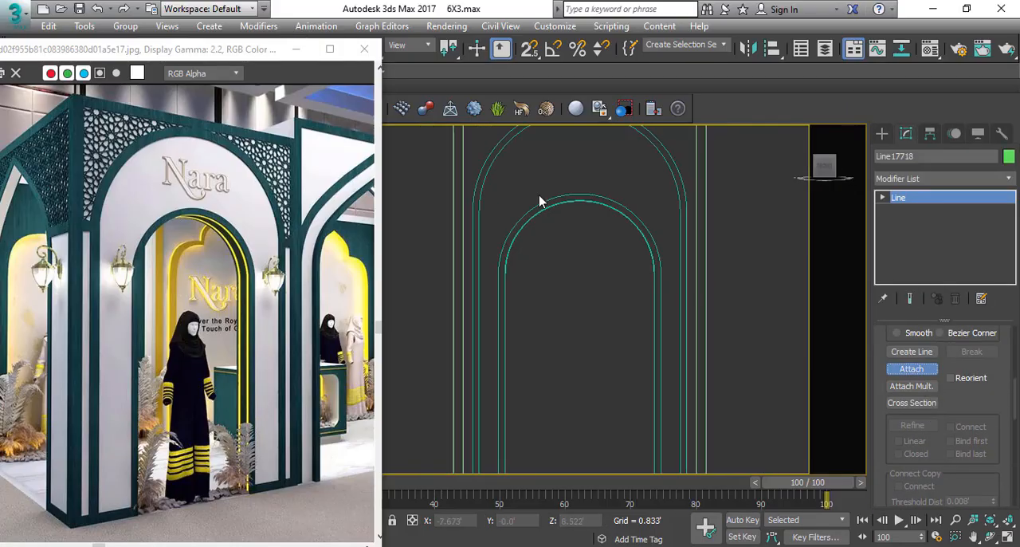
pyautogui.scroll(-2, 539, 201)
pyautogui.keyDown('alt'); pyautogui.moveTo(539, 200); pyautogui.dragTo(558, 266, button='middle'); pyautogui.keyUp('alt')
pyautogui.scroll(-5, 597, 275)
pyautogui.scroll(4, 522, 272)
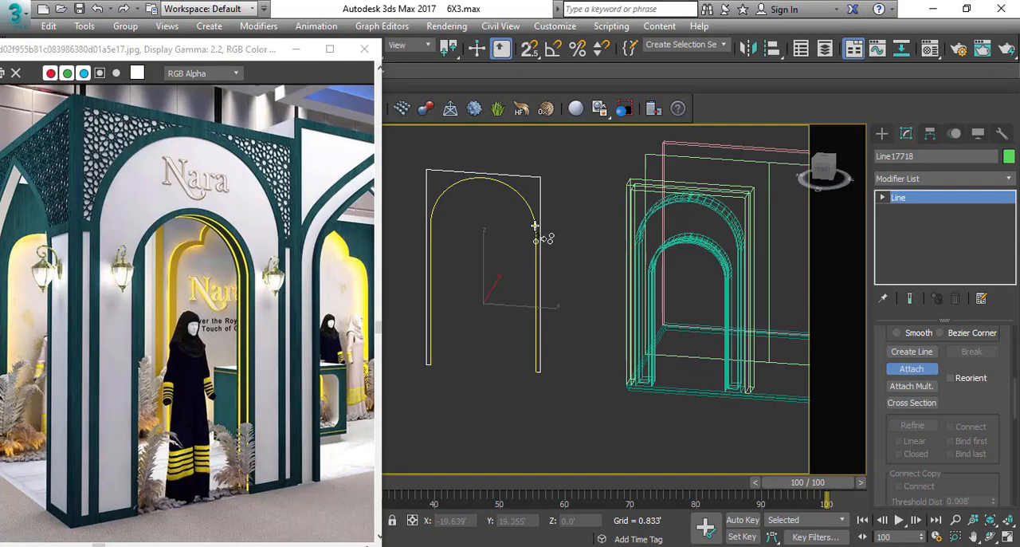
pyautogui.click(535, 225)
pyautogui.rightClick(535, 226)
# Fuse and weld the overlapping end vertices of the frame line and arch outline at the right foot.
pyautogui.scroll(5, 540, 378)
pyautogui.press('1')
pyautogui.scroll(3, 547, 356)
pyautogui.moveTo(523, 352); pyautogui.dragTo(490, 407)
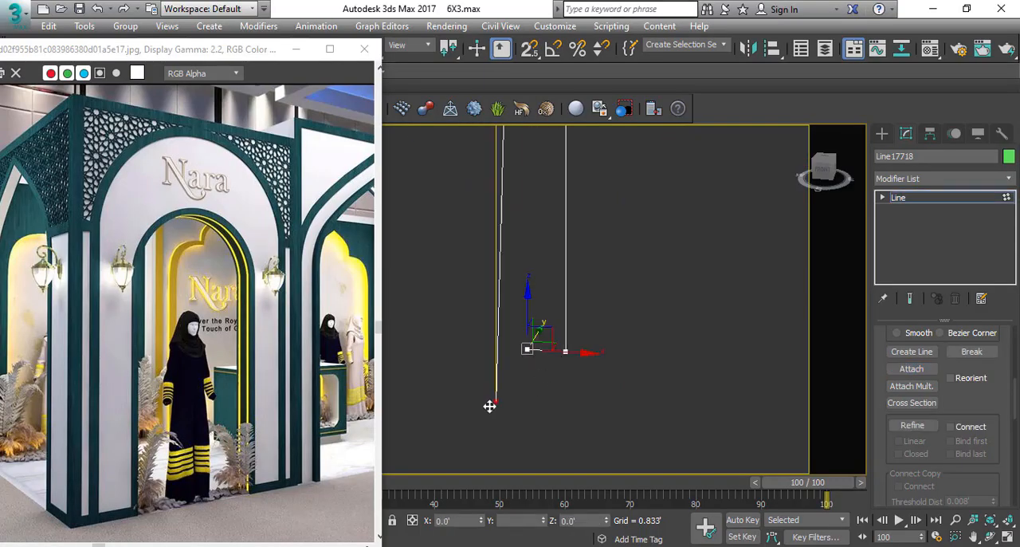
pyautogui.hotkey('ctrl', 'z')
pyautogui.rightClick(557, 309)
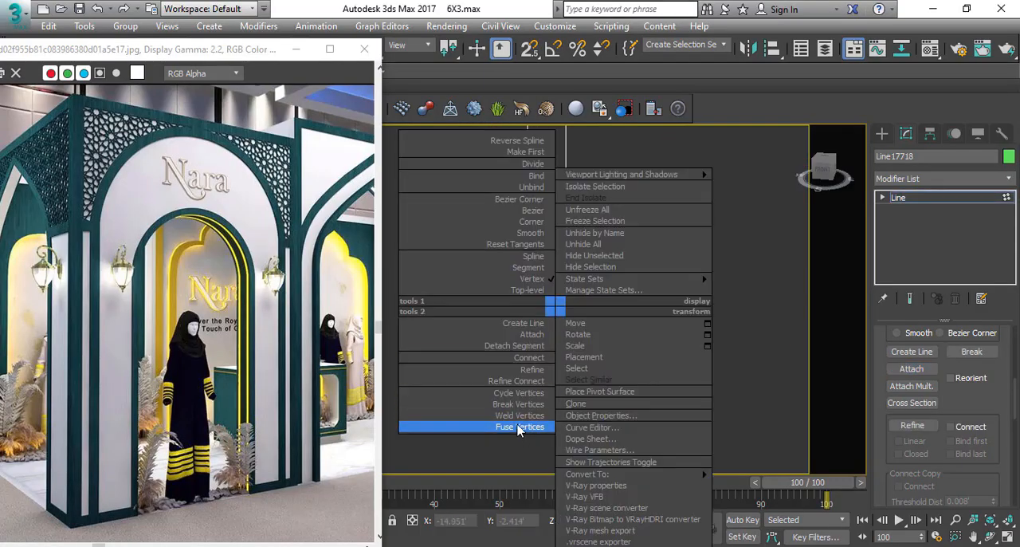
pyautogui.click(518, 427)
pyautogui.rightClick(556, 307)
pyautogui.click(523, 426)
# Fuse and weld the overlapping end vertices at the left foot so the outline becomes one closed shape.
pyautogui.scroll(-2, 661, 251)
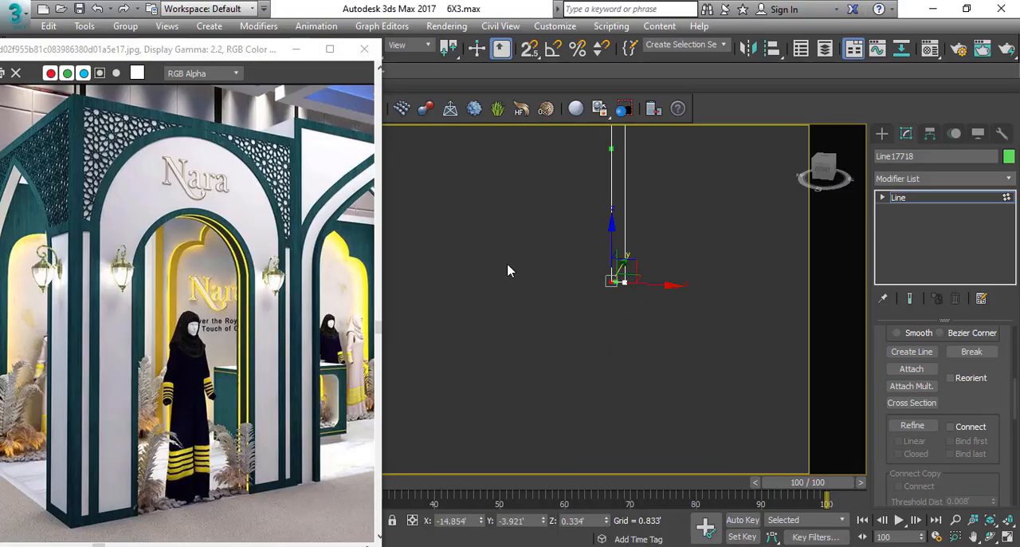
pyautogui.scroll(-2, 510, 271)
pyautogui.moveTo(401, 270); pyautogui.dragTo(499, 278, button='middle')
pyautogui.scroll(4, 499, 279)
pyautogui.scroll(1, 571, 251)
pyautogui.moveTo(570, 250); pyautogui.dragTo(507, 344)
pyautogui.rightClick(558, 306)
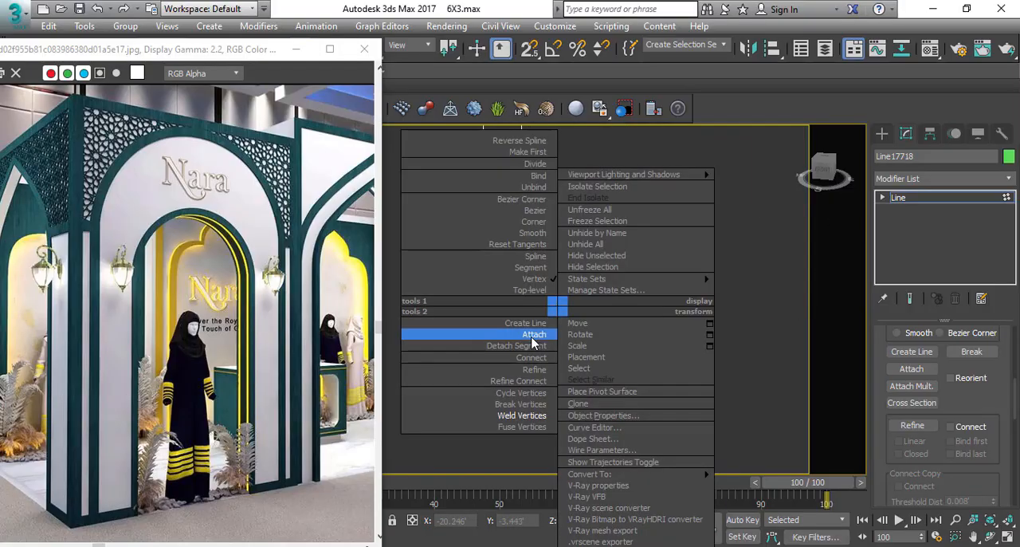
pyautogui.click(515, 427)
pyautogui.rightClick(542, 290)
pyautogui.click(515, 400)
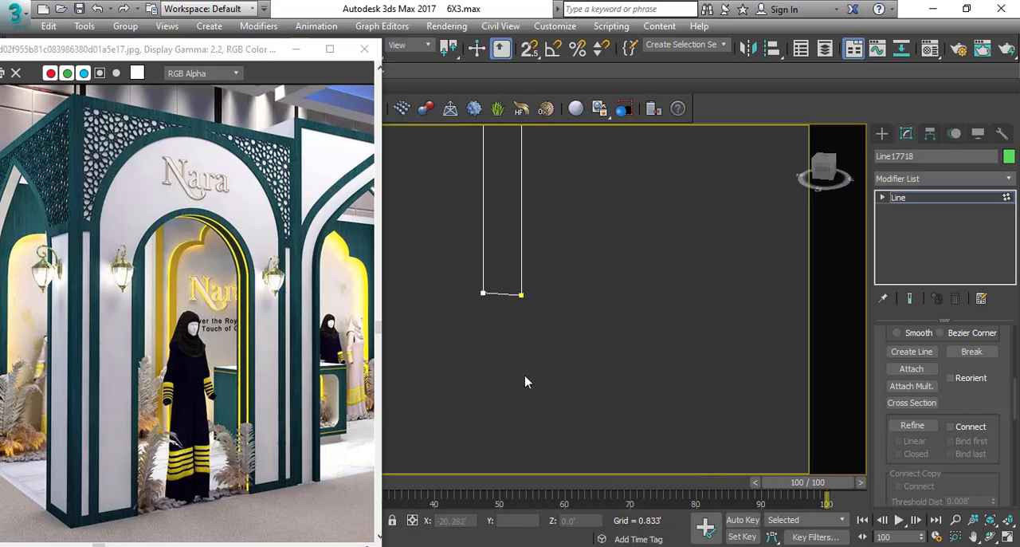
# Extrude the closed outline into a panel, place it in the stall between frame and arch, and set its extrusion amount.
pyautogui.scroll(-3, 525, 382)
pyautogui.scroll(-2, 787, 243)
pyautogui.click(917, 180)
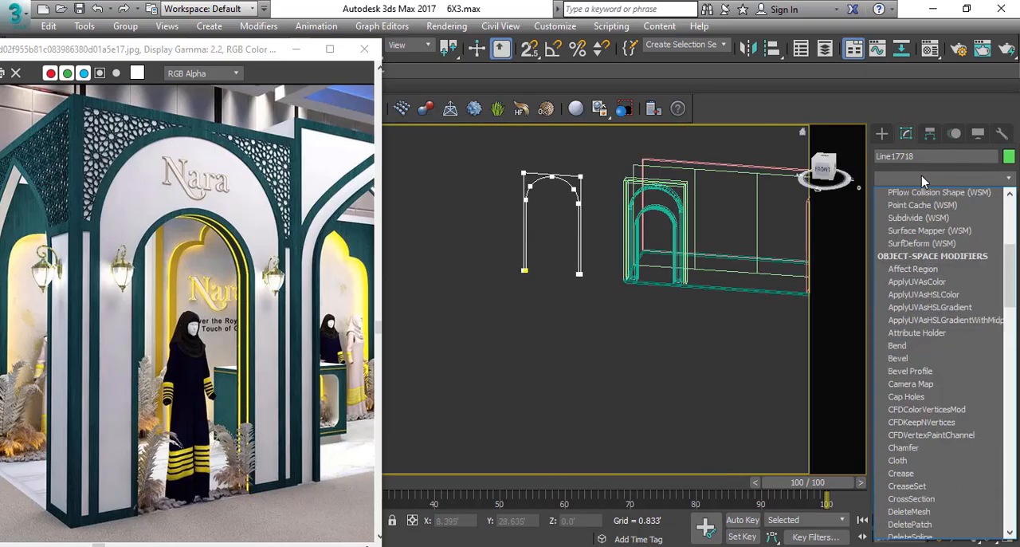
pyautogui.write('ex')
pyautogui.click(918, 191)
pyautogui.keyDown('alt'); pyautogui.moveTo(558, 245); pyautogui.dragTo(516, 250, button='middle'); pyautogui.keyUp('alt')
pyautogui.press('t')
pyautogui.scroll(2, 526, 258)
pyautogui.press('p')
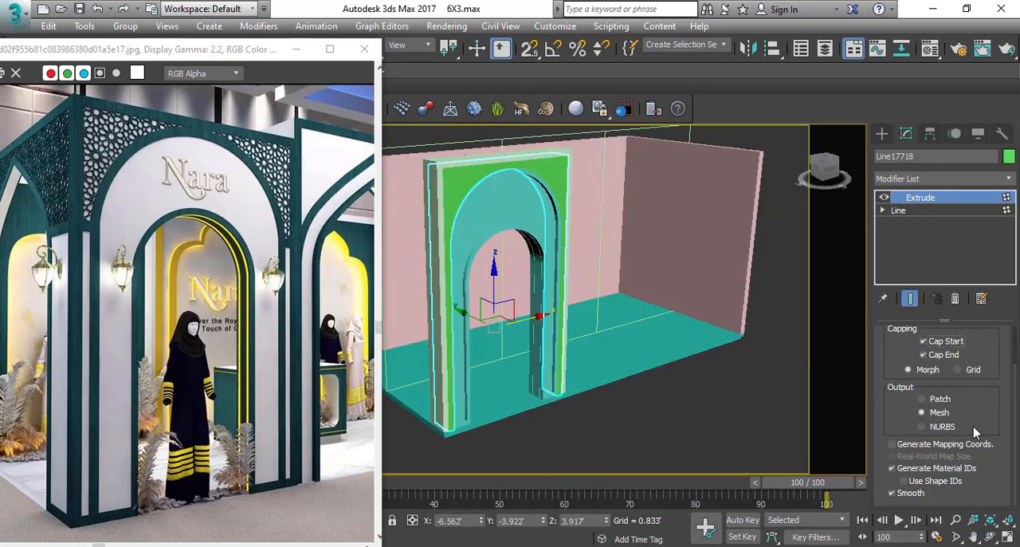
pyautogui.scroll(2, 961, 375)
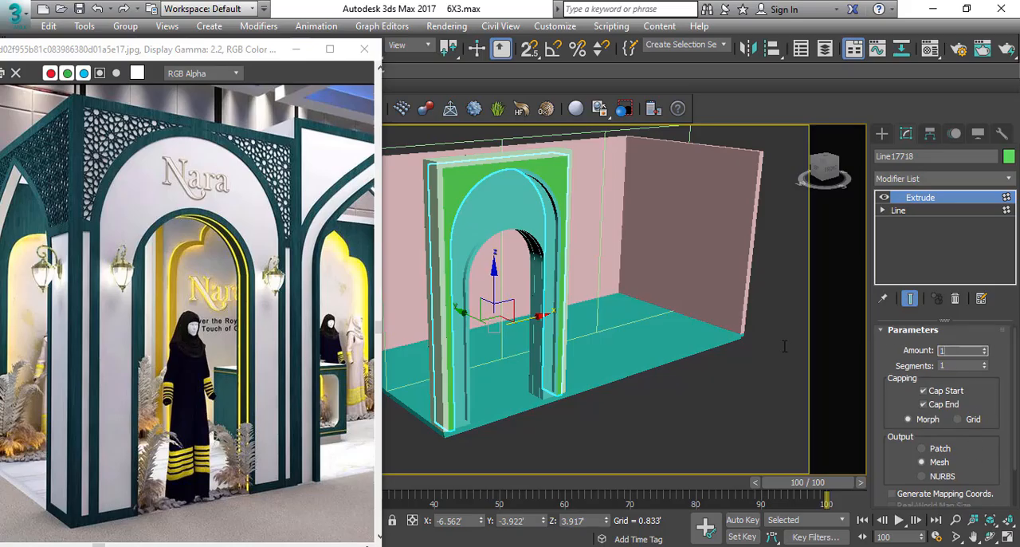
pyautogui.press('Return')
# Examine how the new panel sits between the frame and the arch and compare it with the reference photo.
pyautogui.keyDown('alt'); pyautogui.moveTo(464, 177); pyautogui.dragTo(441, 266, button='middle'); pyautogui.keyUp('alt')
pyautogui.scroll(-3, 441, 266)
pyautogui.click(431, 246)
pyautogui.scroll(5, 446, 184)
pyautogui.scroll(-3, 468, 181)
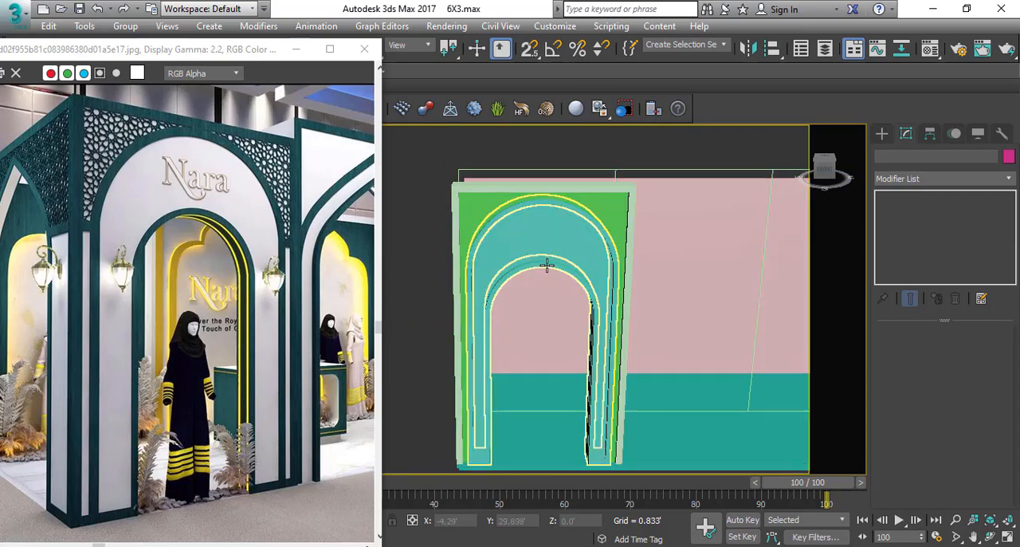
pyautogui.keyDown('alt'); pyautogui.moveTo(576, 297); pyautogui.dragTo(591, 279, button='middle'); pyautogui.keyUp('alt')
pyautogui.scroll(-3, 641, 282)
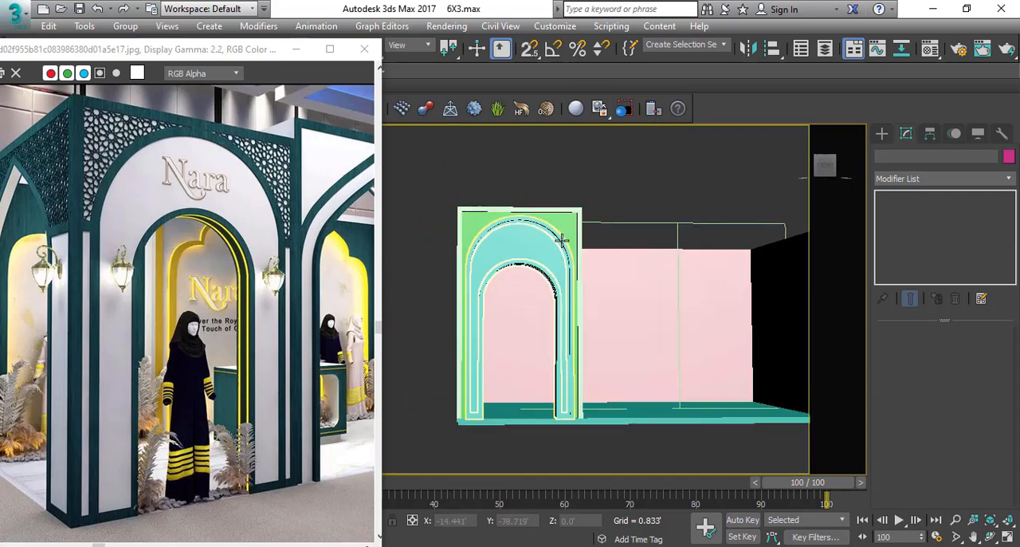
pyautogui.scroll(3, 526, 222)
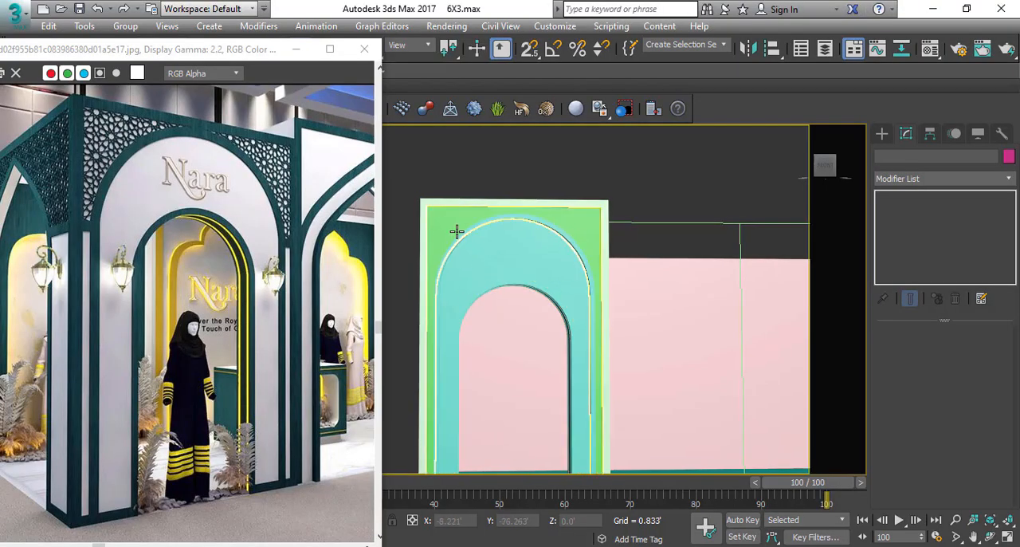
pyautogui.scroll(-2, 455, 230)
pyautogui.keyDown('alt'); pyautogui.moveTo(438, 264); pyautogui.dragTo(212, 285, button='middle'); pyautogui.keyUp('alt')
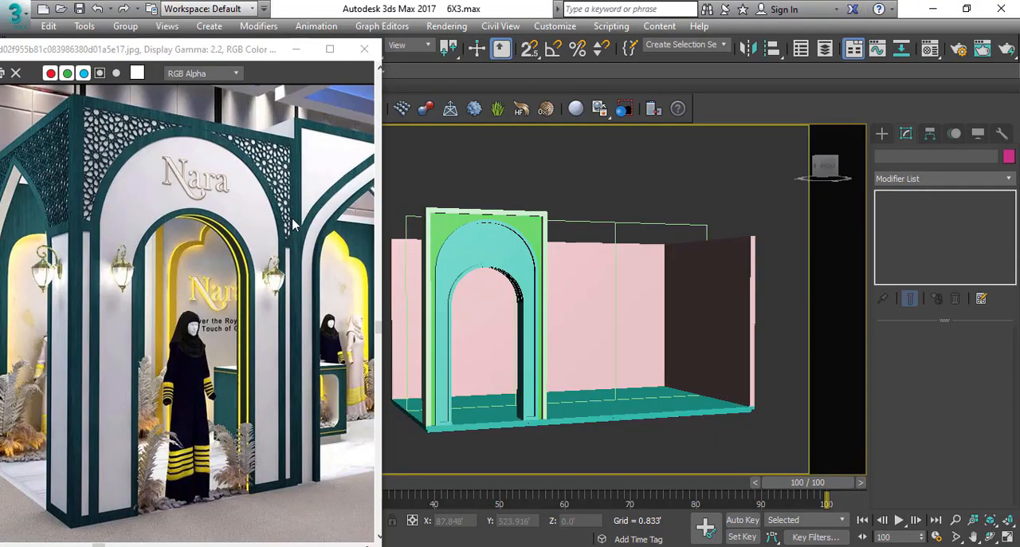
# Select the complete arch assembly and make one copy of it along X toward the other end of the stall front.
pyautogui.keyDown('alt'); pyautogui.moveTo(496, 235); pyautogui.dragTo(512, 407, button='middle'); pyautogui.keyUp('alt')
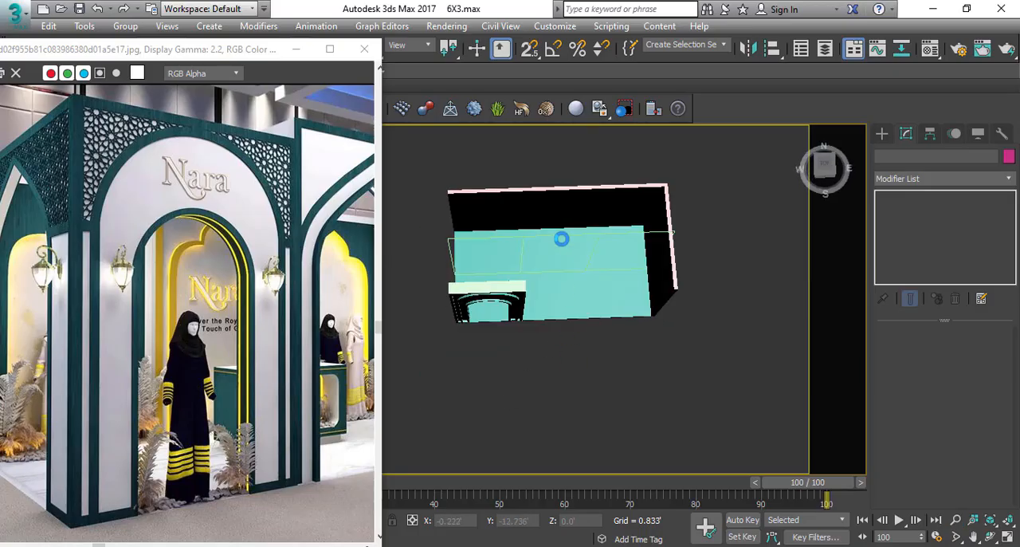
pyautogui.click(590, 299)
pyautogui.keyDown('alt'); pyautogui.moveTo(570, 190); pyautogui.dragTo(567, 188); pyautogui.keyUp('alt')
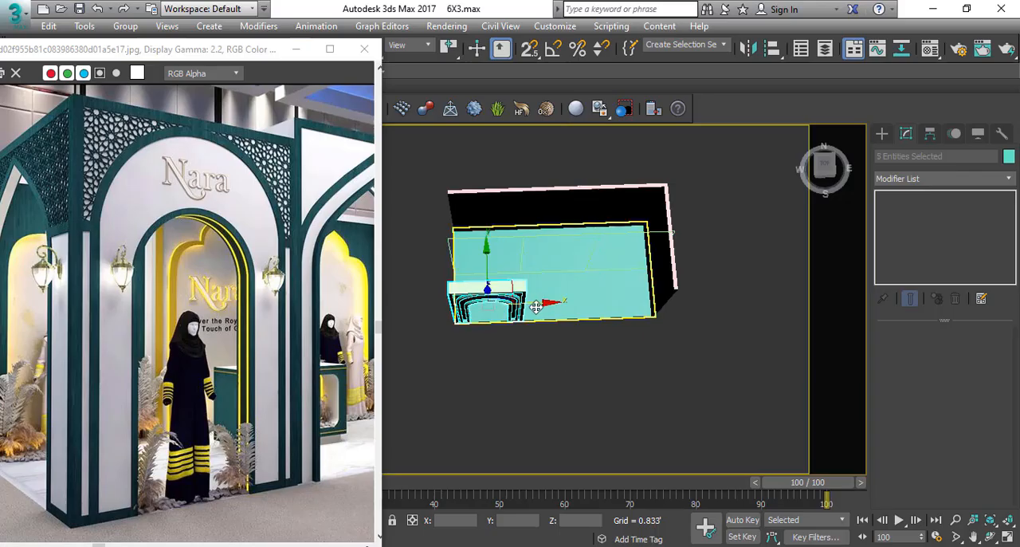
pyautogui.keyDown('shift'); pyautogui.moveTo(530, 299); pyautogui.dragTo(672, 306); pyautogui.keyUp('shift')
pyautogui.click(445, 234)
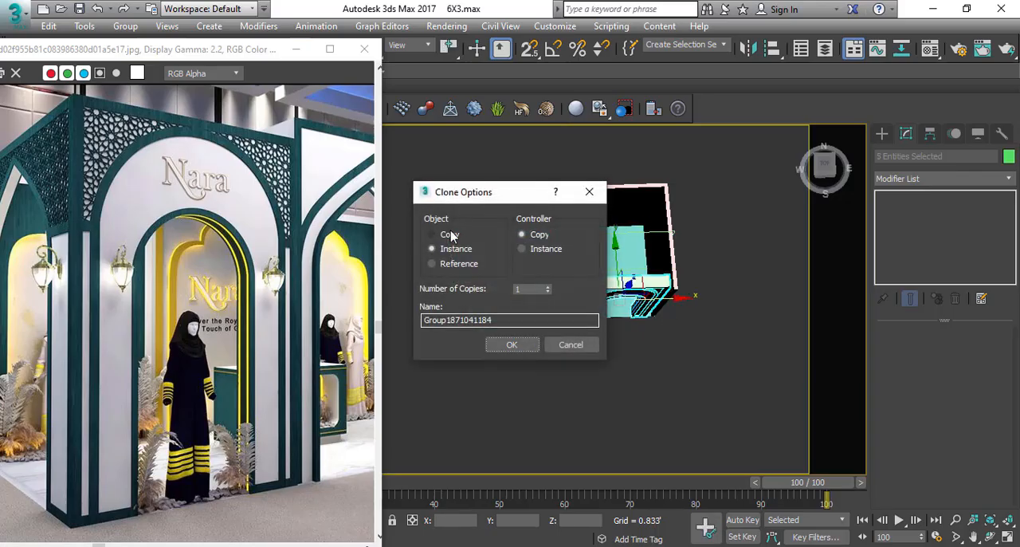
pyautogui.click(511, 344)
# Snap the copied arch assembly's outer upper corner to the far end of the stall outline in the front view.
pyautogui.scroll(3, 582, 328)
pyautogui.press('f')
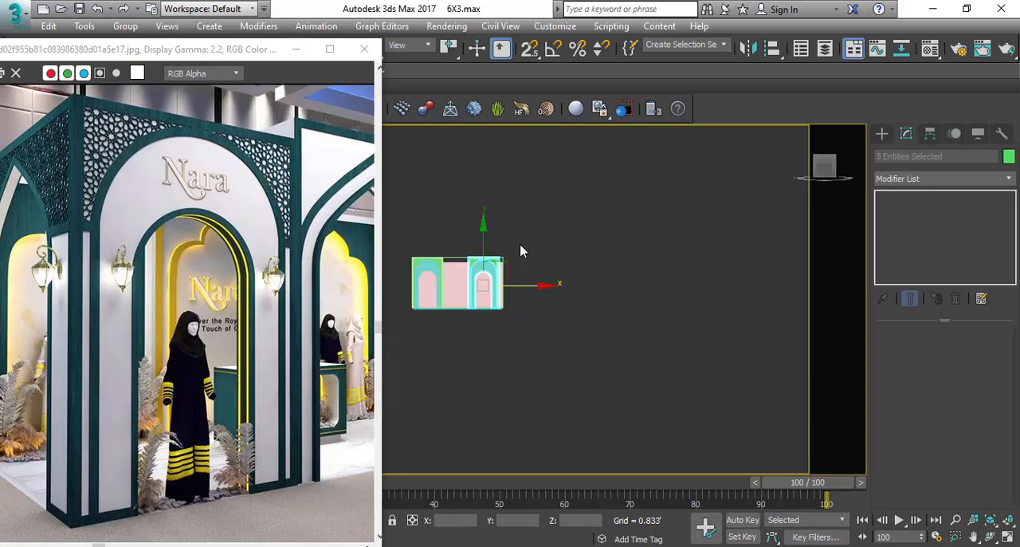
pyautogui.scroll(5, 443, 331)
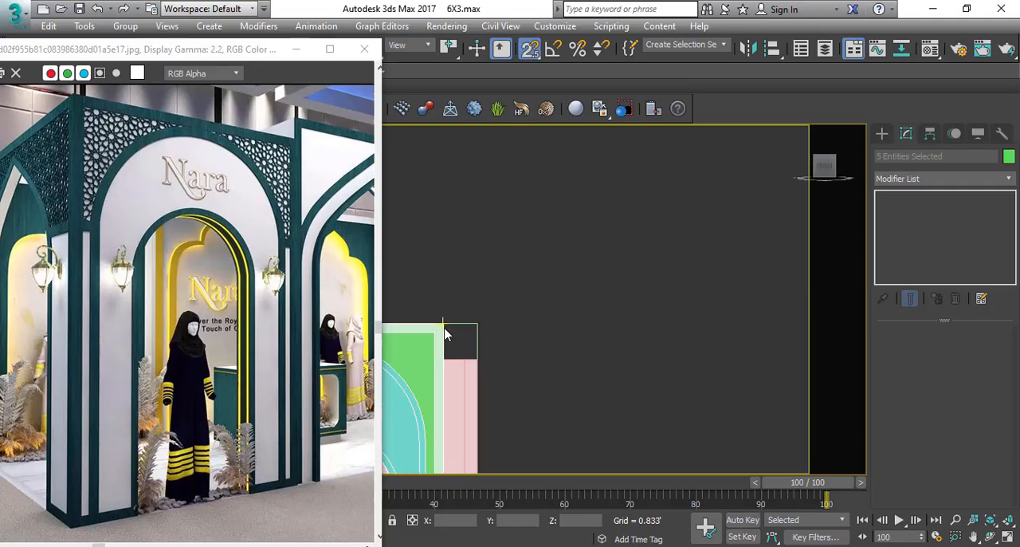
pyautogui.moveTo(445, 327); pyautogui.dragTo(472, 324)
pyautogui.press('s')
pyautogui.click(534, 289)
pyautogui.scroll(-6, 545, 302)
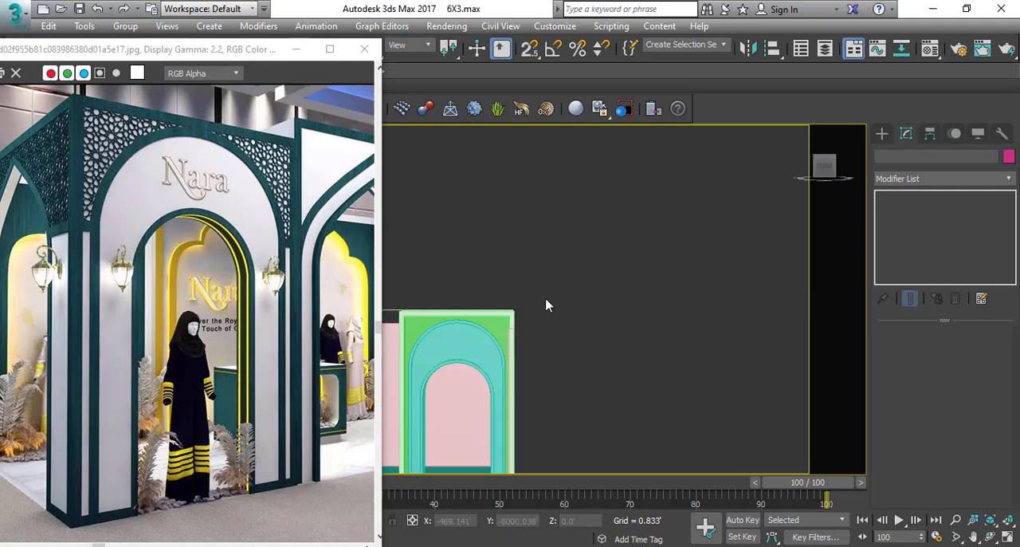
# Snap the free end vertices of the side wall's line onto the back corner of the copied arch frame.
pyautogui.press('p')
pyautogui.moveTo(548, 306)
pyautogui.keyDown('alt'); pyautogui.mouseDown(button='middle')
pyautogui.moveTo(591, 449)
pyautogui.moveTo(547, 355)
pyautogui.mouseUp(button='middle'); pyautogui.keyUp('alt')
pyautogui.click(526, 298)
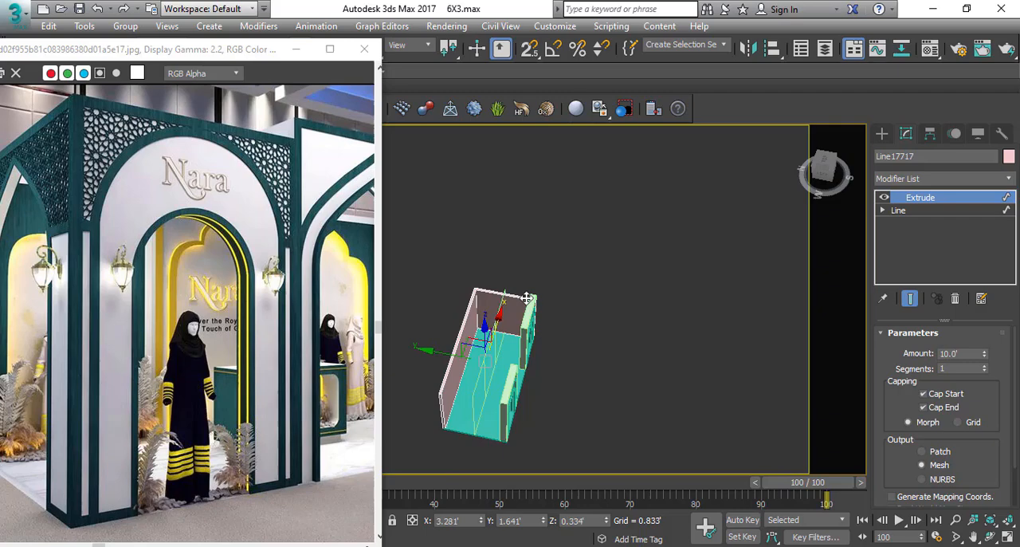
pyautogui.click(909, 223)
pyautogui.moveTo(578, 295); pyautogui.dragTo(463, 440)
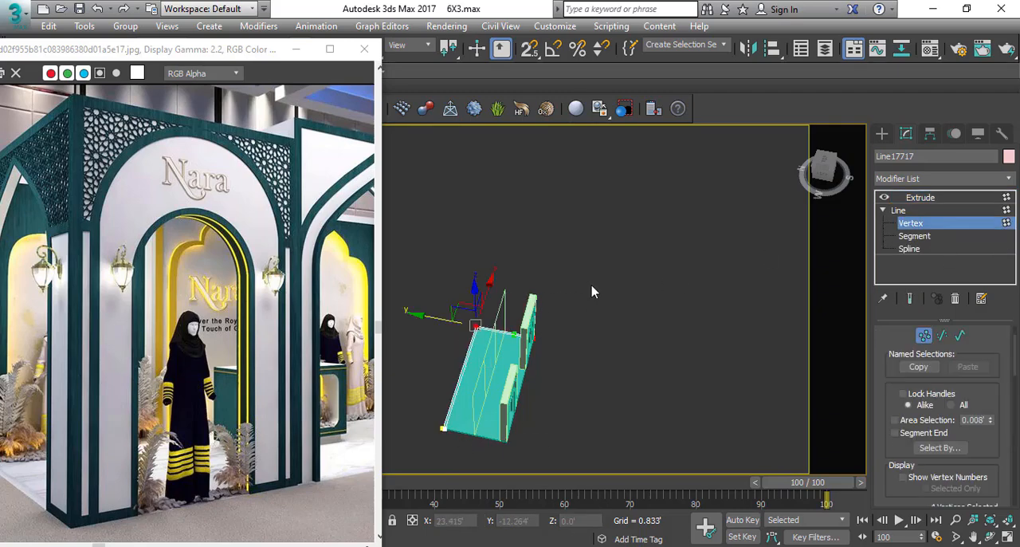
pyautogui.keyDown('alt'); pyautogui.moveTo(517, 362); pyautogui.dragTo(665, 353, button='middle'); pyautogui.keyUp('alt')
pyautogui.scroll(5, 569, 289)
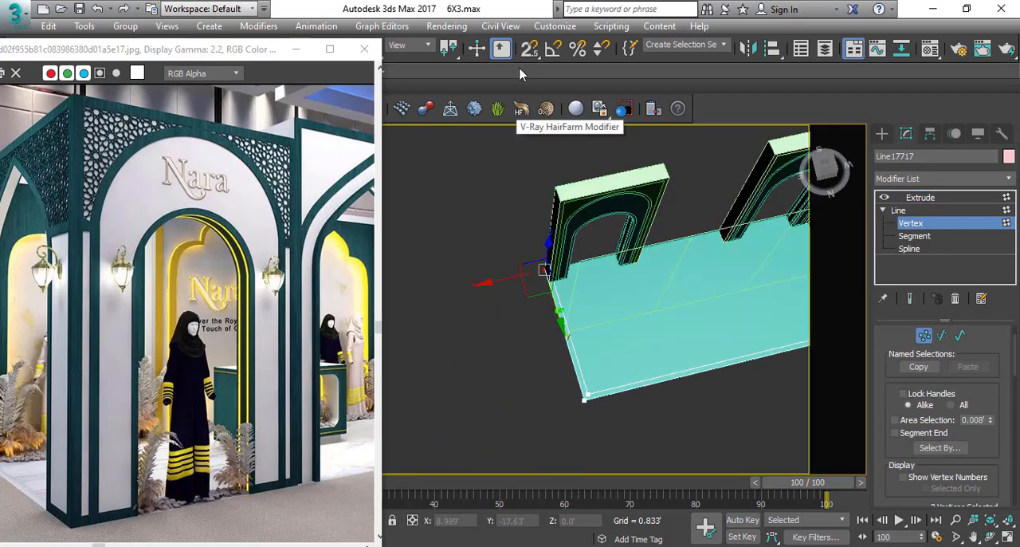
pyautogui.click(537, 118)
pyautogui.keyDown('alt'); pyautogui.moveTo(535, 255); pyautogui.dragTo(618, 272, button='middle'); pyautogui.keyUp('alt')
pyautogui.scroll(4, 618, 273)
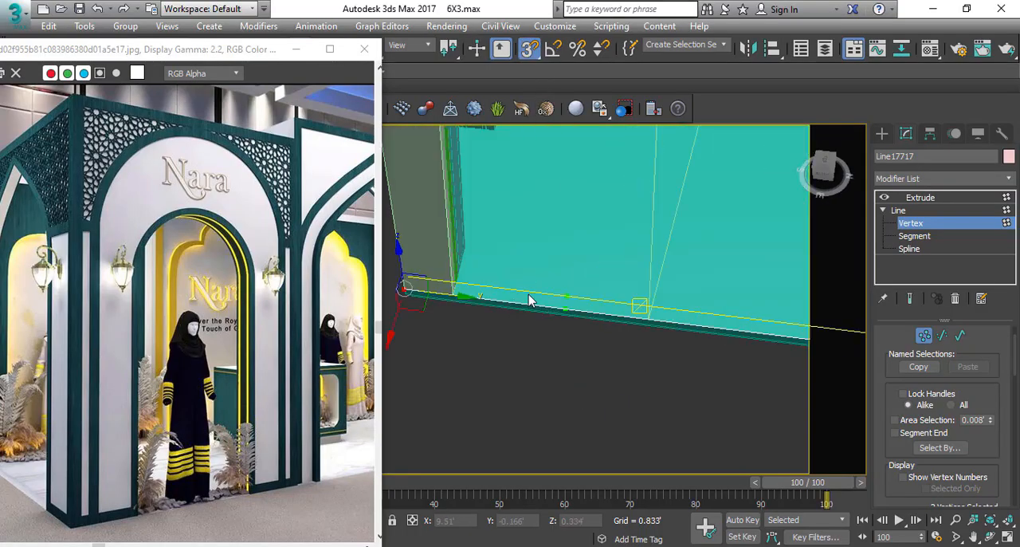
pyautogui.moveTo(456, 297); pyautogui.dragTo(456, 294)
pyautogui.click(914, 200)
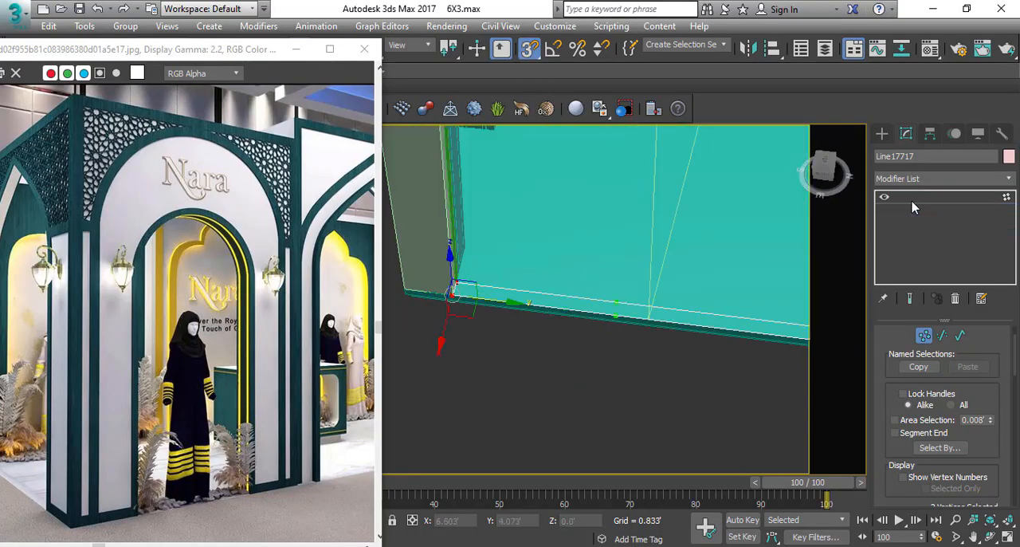
pyautogui.scroll(-8, 604, 350)
pyautogui.click(603, 389)
pyautogui.press('s')
pyautogui.keyDown('alt'); pyautogui.moveTo(570, 384); pyautogui.dragTo(600, 394, button='middle'); pyautogui.keyUp('alt')
# Add an Edit Spline modifier to the centre rectangle between the two arches and convert its vertices to Corner.
pyautogui.scroll(-3, 162, 243)
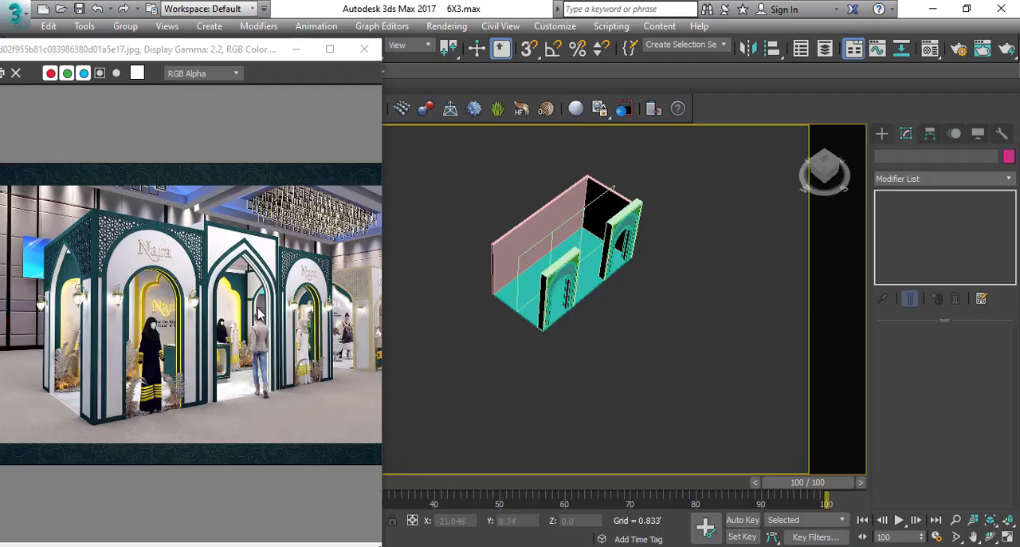
pyautogui.scroll(3, 322, 299)
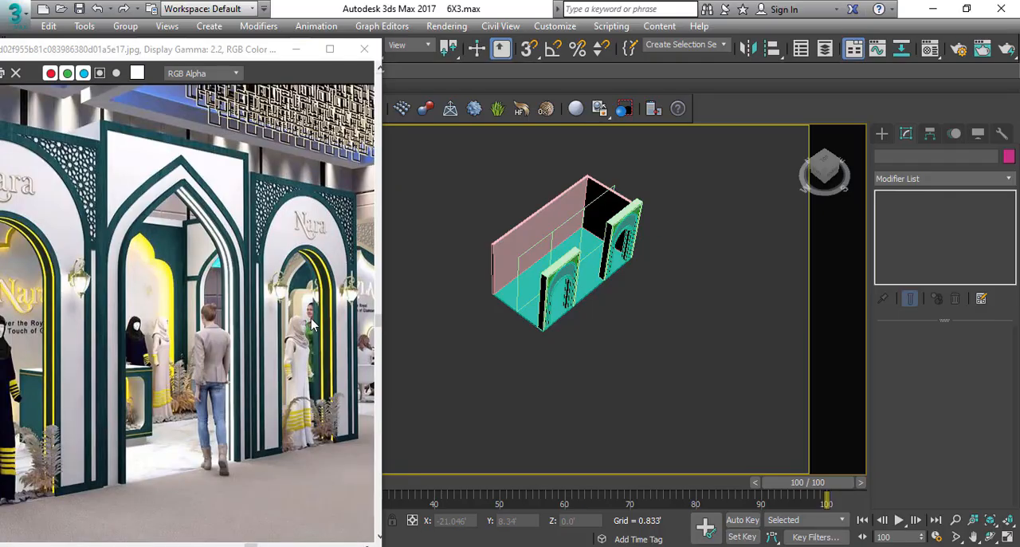
pyautogui.moveTo(698, 268); pyautogui.dragTo(522, 335, button='middle')
pyautogui.scroll(3, 526, 353)
pyautogui.click(524, 343)
pyautogui.press('f')
pyautogui.scroll(-2, 495, 346)
pyautogui.scroll(2, 618, 342)
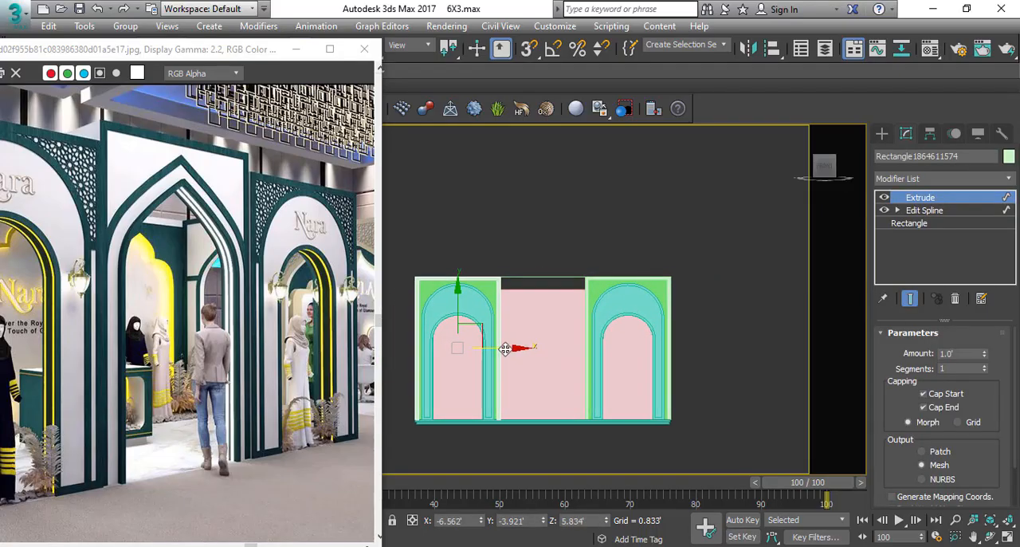
pyautogui.click(534, 275)
pyautogui.click(928, 179)
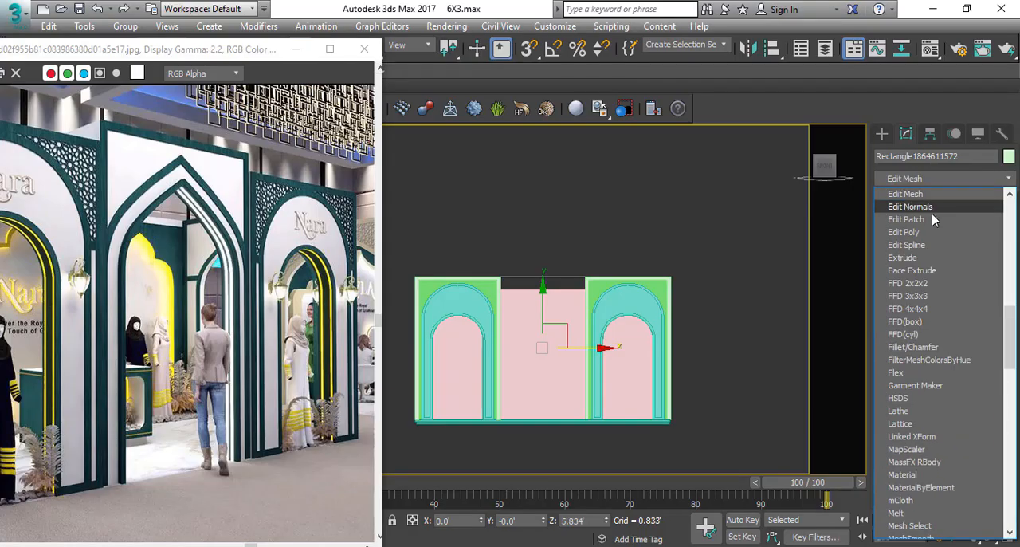
pyautogui.click(919, 245)
pyautogui.rightClick(620, 313)
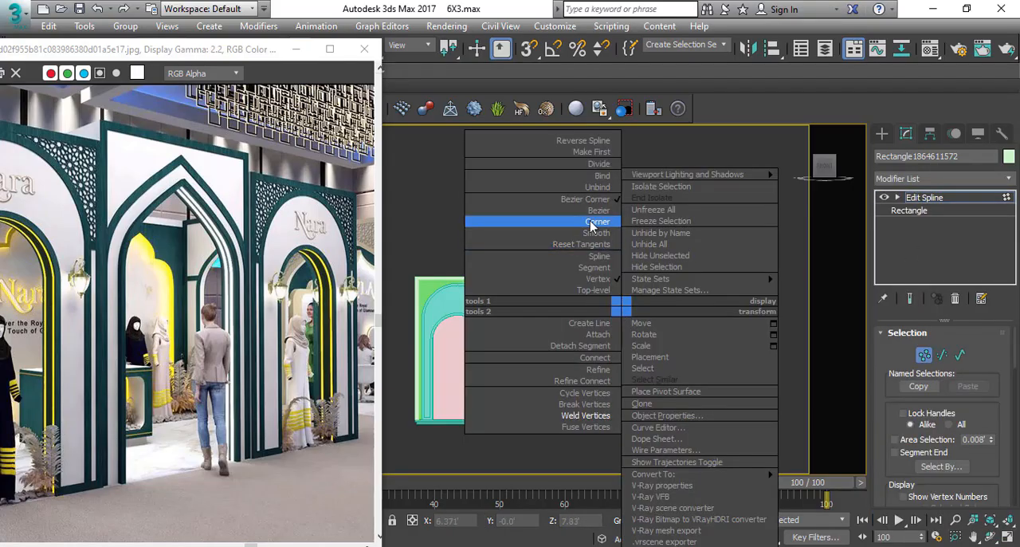
pyautogui.click(592, 224)
# Raise the centre rectangle's upper vertices above the side frames with a vertical move offset.
pyautogui.rightClick(639, 280)
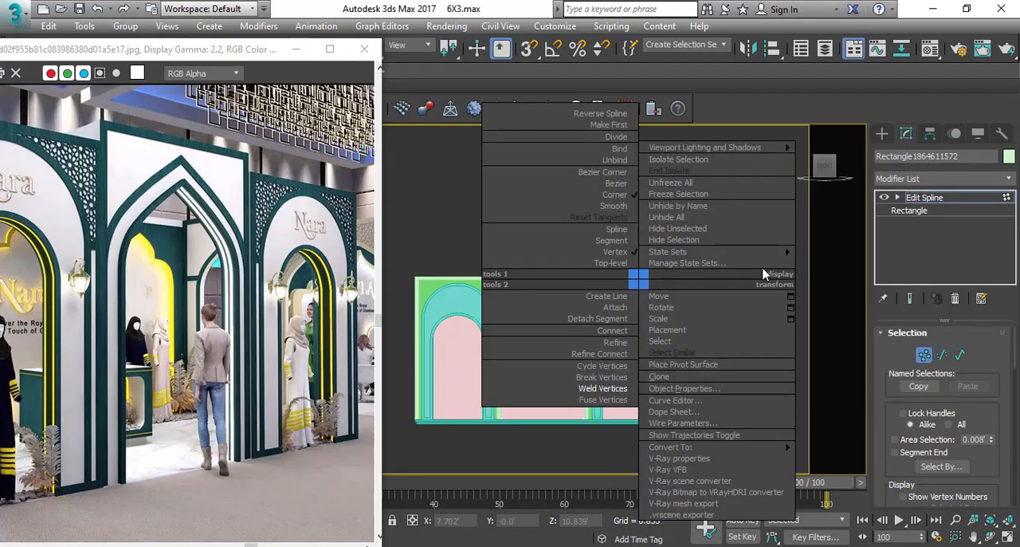
pyautogui.click(790, 297)
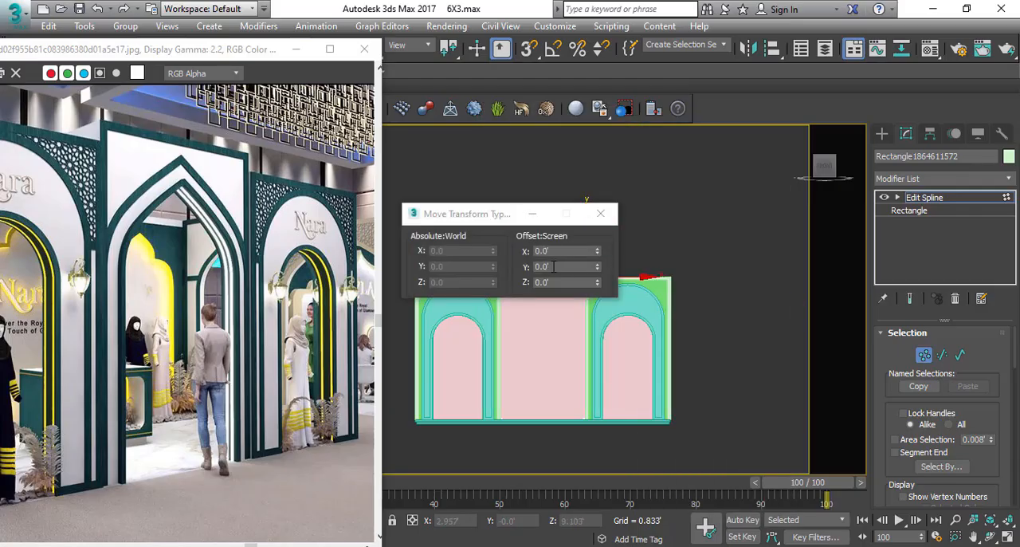
pyautogui.click(554, 267)
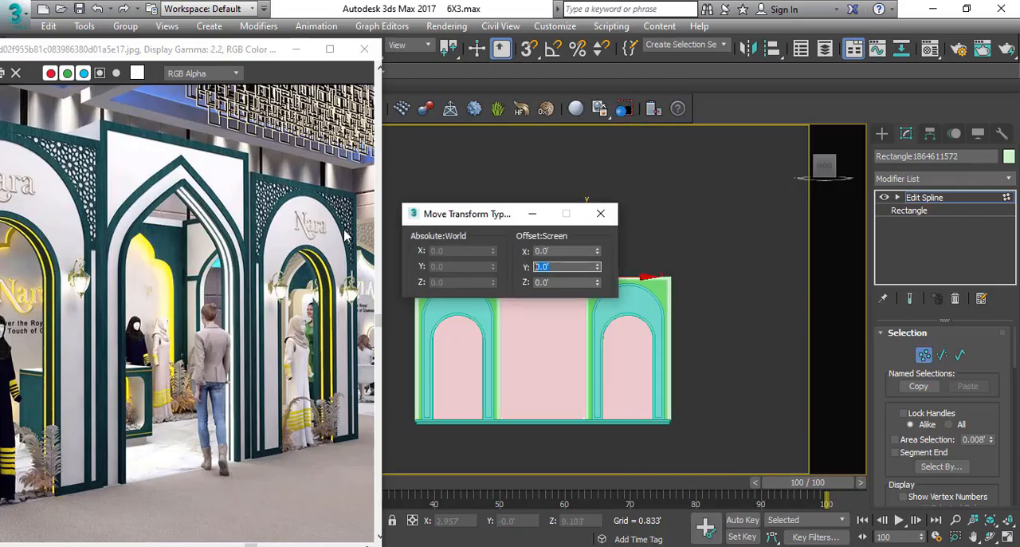
pyautogui.click(600, 214)
pyautogui.scroll(3, 497, 290)
pyautogui.moveTo(497, 289); pyautogui.dragTo(515, 250, button='middle')
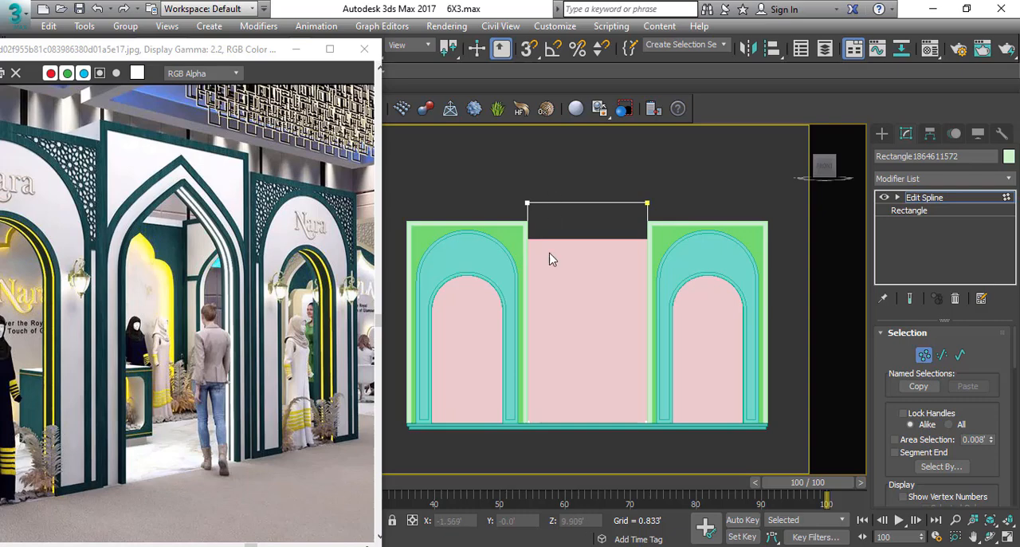
# Outline the centre rectangle's spline inward to form the frame of the middle entrance.
pyautogui.scroll(-2, 553, 259)
pyautogui.press('3')
pyautogui.moveTo(544, 276); pyautogui.dragTo(737, 357)
pyautogui.moveTo(975, 434); pyautogui.dragTo(985, 127)
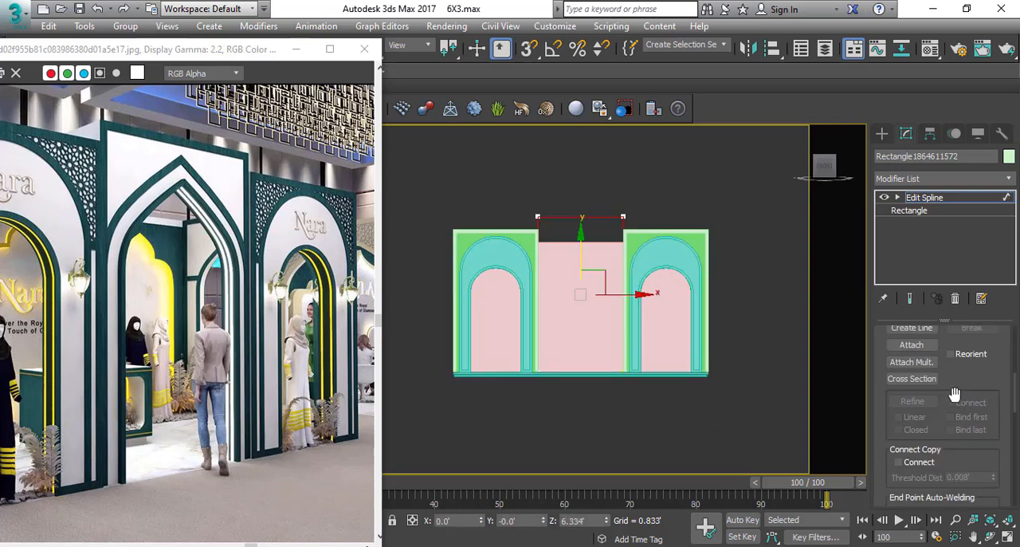
pyautogui.scroll(-8, 954, 394)
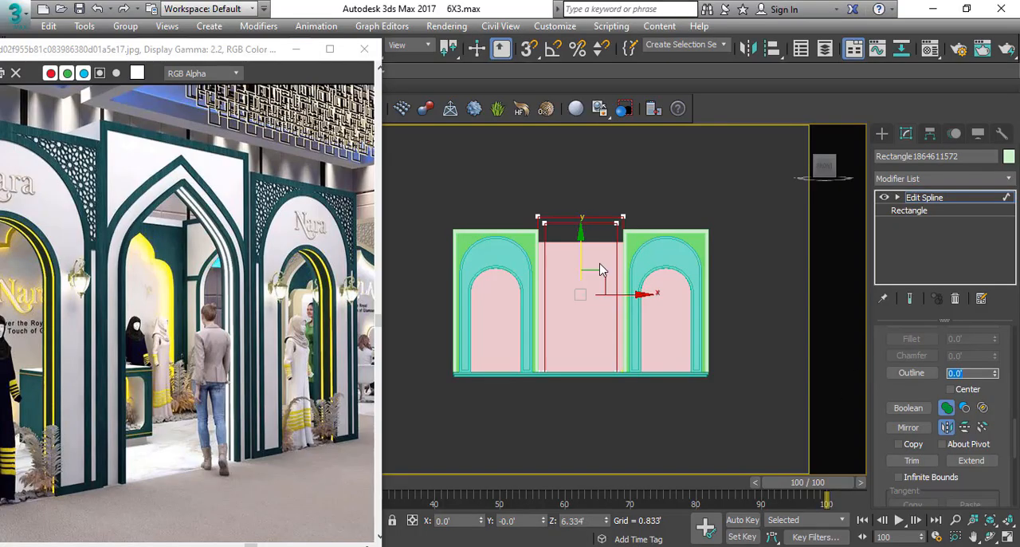
pyautogui.moveTo(590, 269); pyautogui.dragTo(587, 274, button='middle')
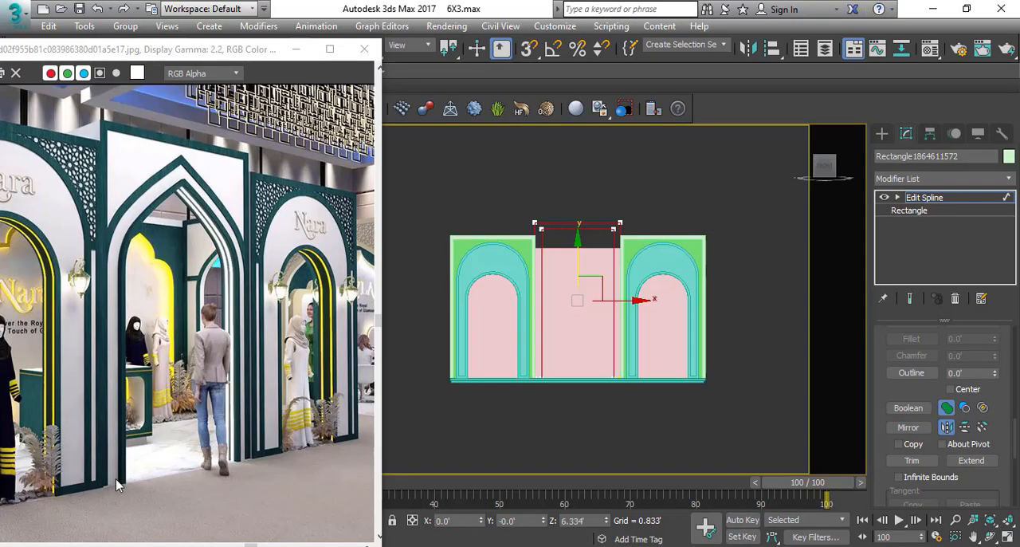
# Convert the upper vertices of the outlined centre entrance spline to Corner.
pyautogui.scroll(5, 630, 279)
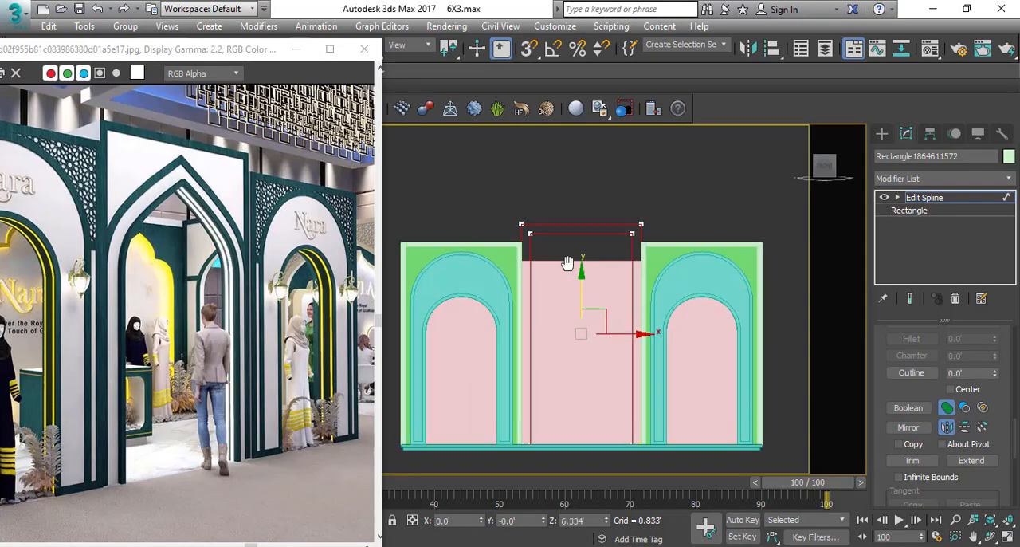
pyautogui.press('1')
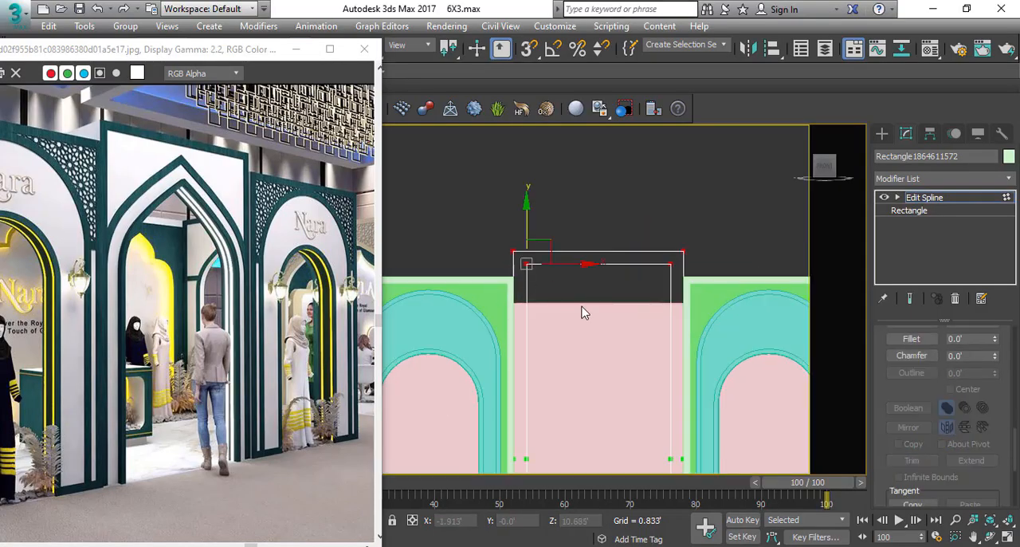
pyautogui.rightClick(584, 303)
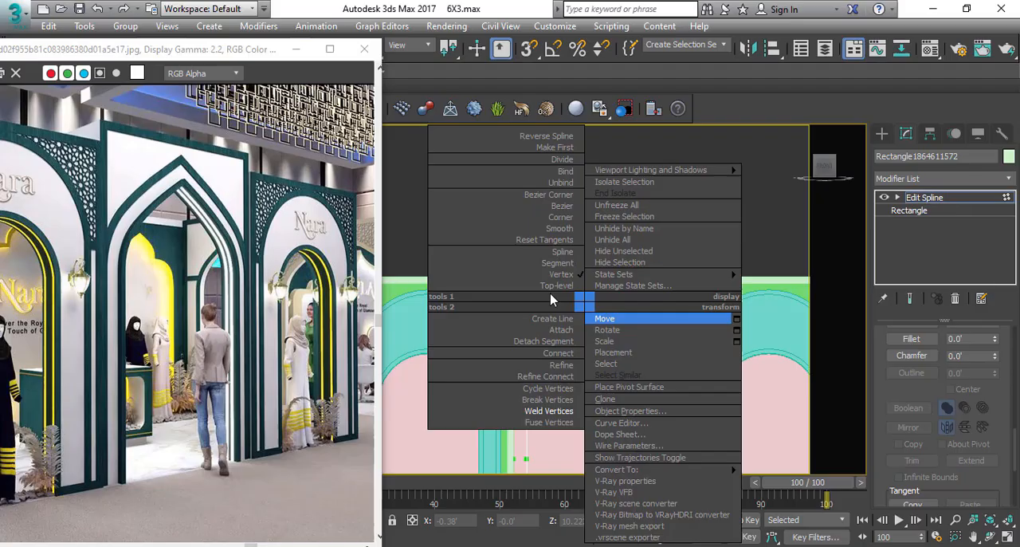
pyautogui.click(558, 218)
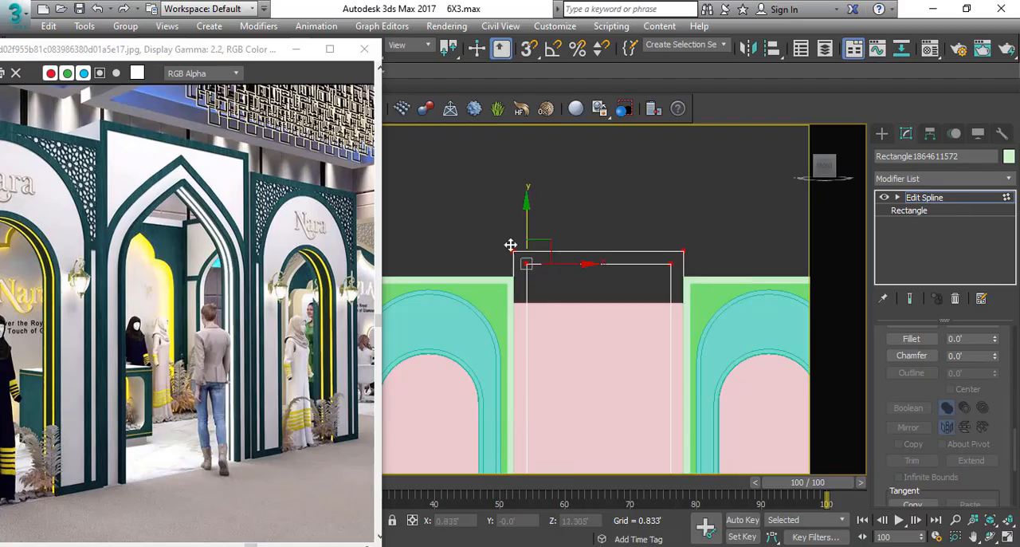
pyautogui.rightClick(541, 263)
pyautogui.click(492, 223)
pyautogui.scroll(2, 533, 277)
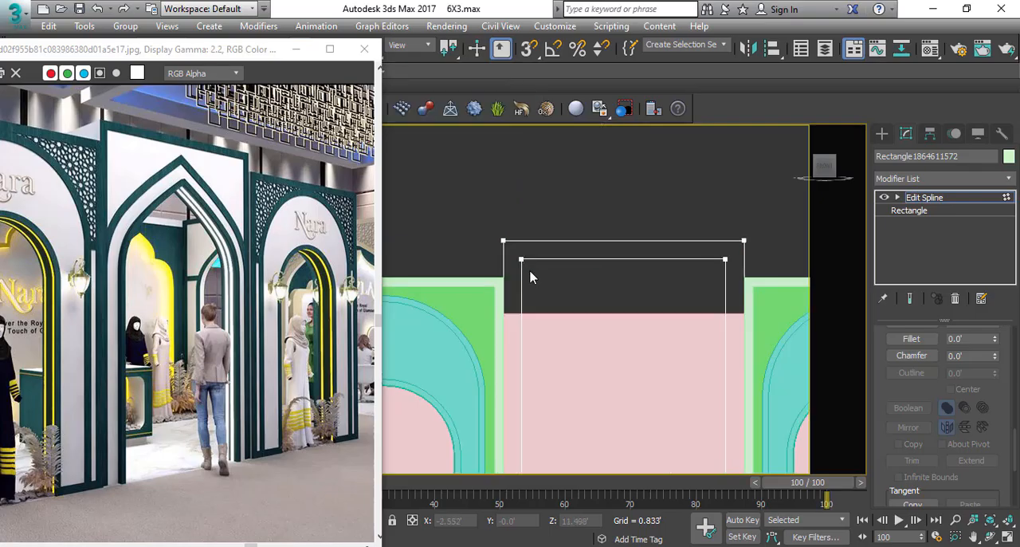
# Refine the centre entrance's inner outline with a new vertex at the middle of its upper edge.
pyautogui.click(520, 260)
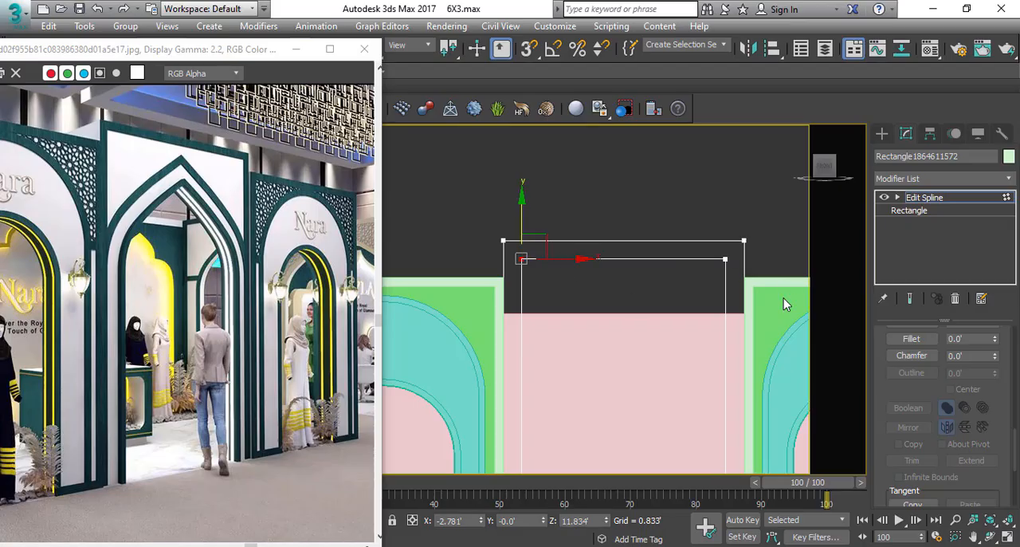
pyautogui.scroll(5, 914, 408)
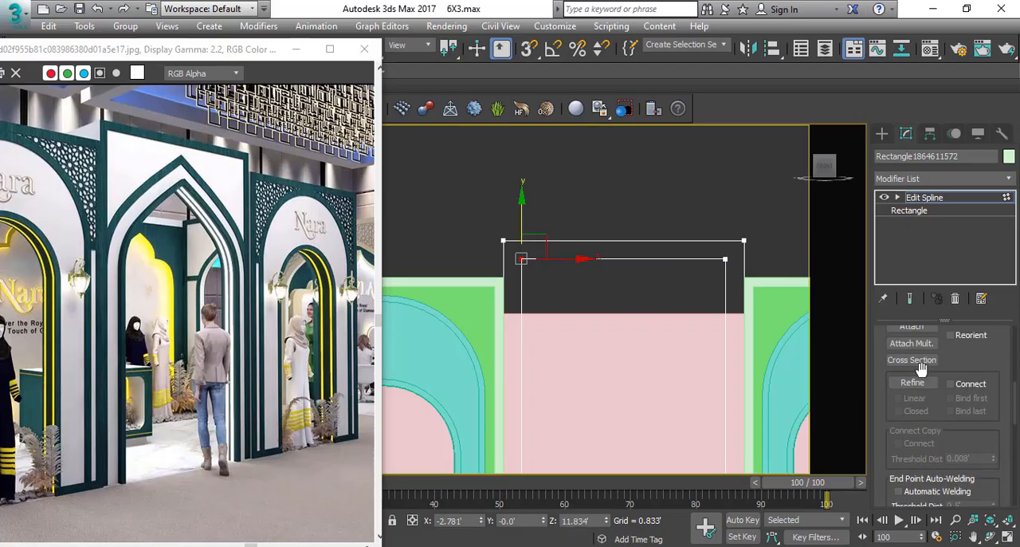
pyautogui.click(912, 384)
pyautogui.click(622, 259)
pyautogui.press('1')
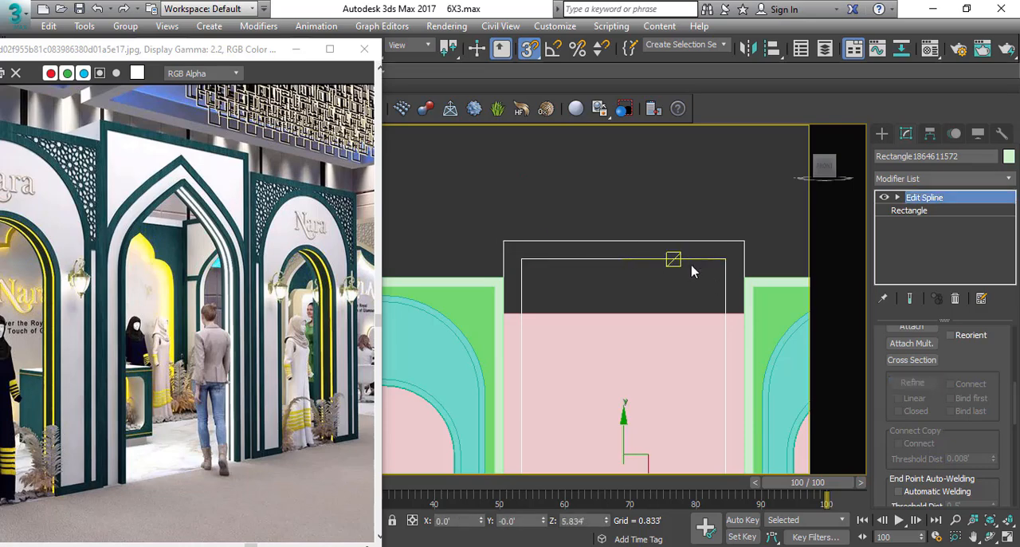
# Lower the inner outline's two upper corner vertices by about 3.6' so the middle vertex becomes a pointed apex.
pyautogui.press('1')
pyautogui.moveTo(705, 248); pyautogui.dragTo(743, 292)
pyautogui.keyDown('ctrl'); pyautogui.moveTo(552, 244); pyautogui.dragTo(517, 288); pyautogui.keyUp('ctrl')
pyautogui.scroll(-2, 525, 263)
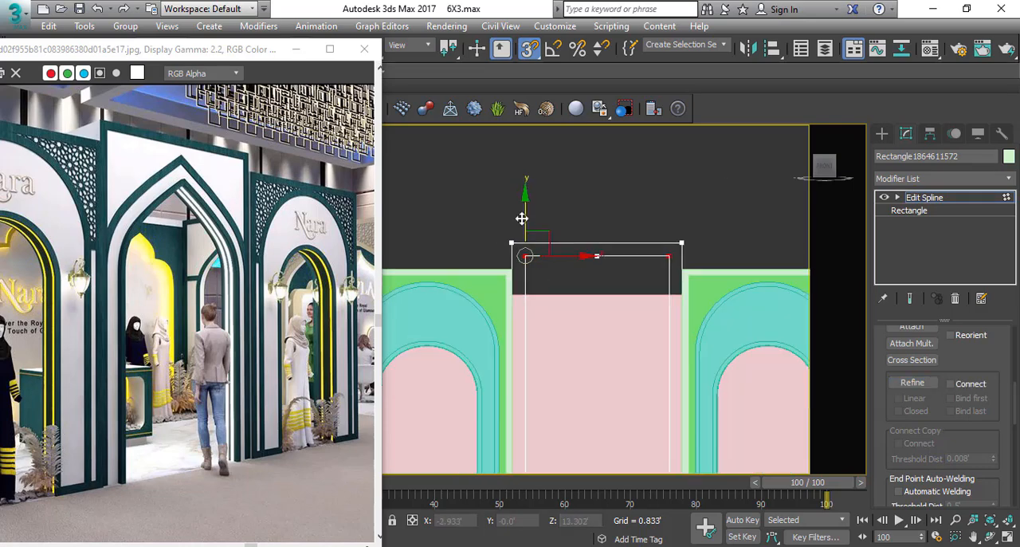
pyautogui.moveTo(521, 217); pyautogui.dragTo(527, 307)
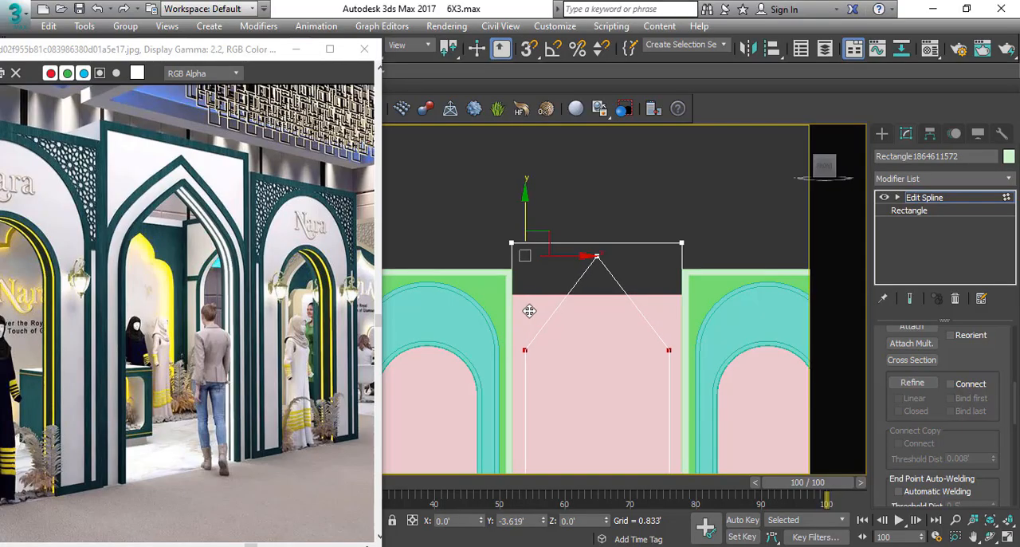
pyautogui.moveTo(532, 310); pyautogui.dragTo(532, 310)
pyautogui.moveTo(619, 328); pyautogui.dragTo(600, 266, button='middle')
pyautogui.scroll(-2, 600, 266)
pyautogui.click(635, 221)
pyautogui.scroll(2, 563, 254)
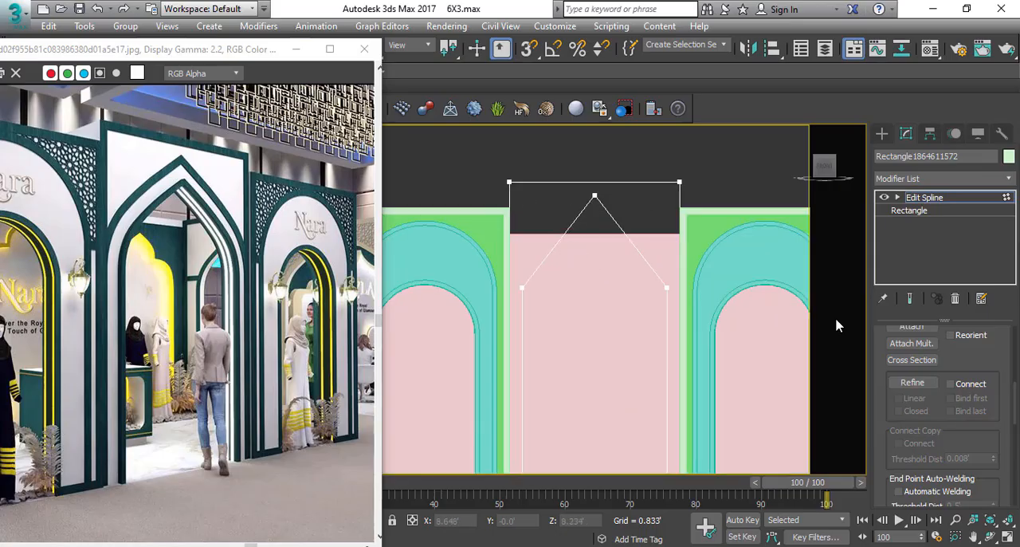
# Refine both sloping edges of the pointed opening with a vertex at their midpoints and convert these vertices to Bezier Corner.
pyautogui.click(917, 383)
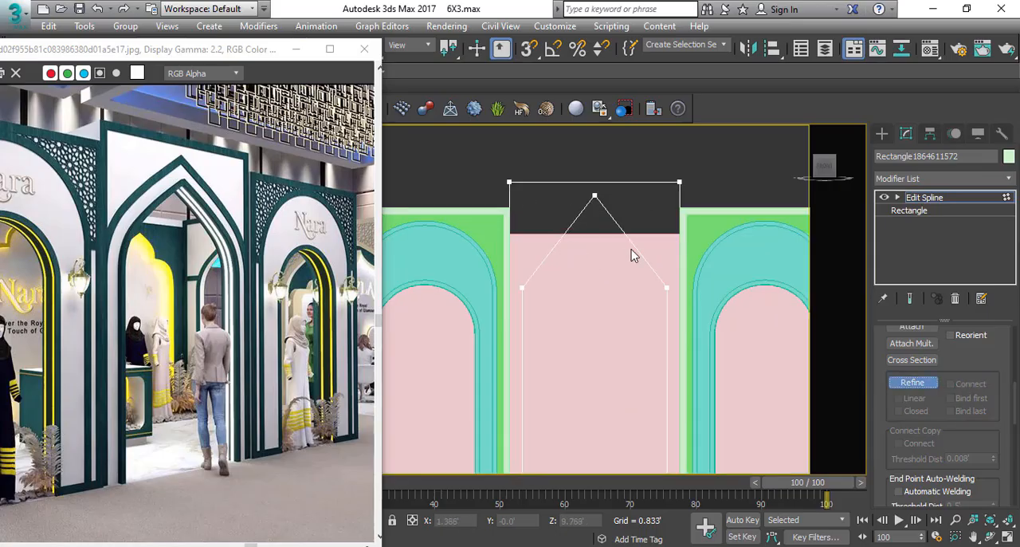
pyautogui.press('s')
pyautogui.click(560, 243)
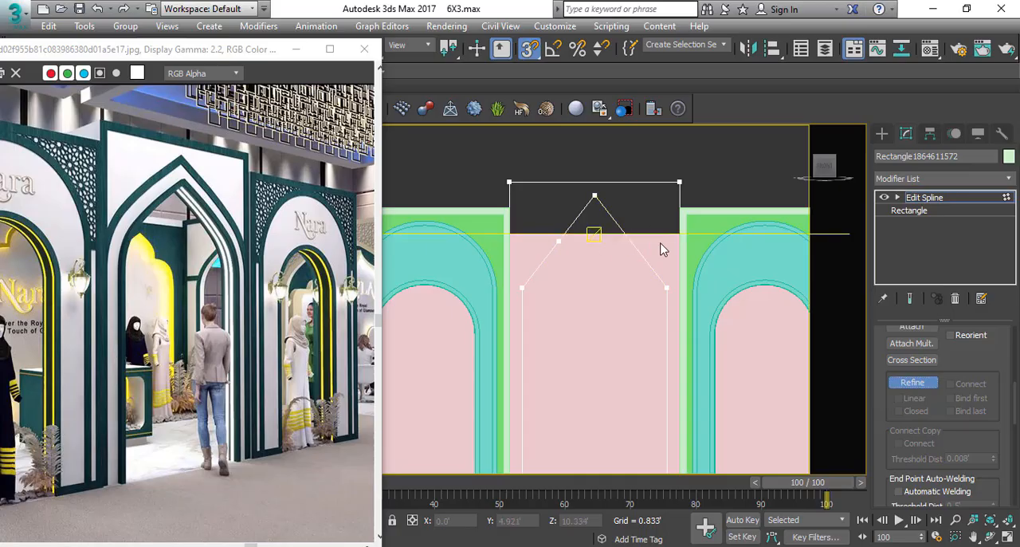
pyautogui.click(630, 242)
pyautogui.rightClick(639, 257)
pyautogui.press('1')
pyautogui.press('1')
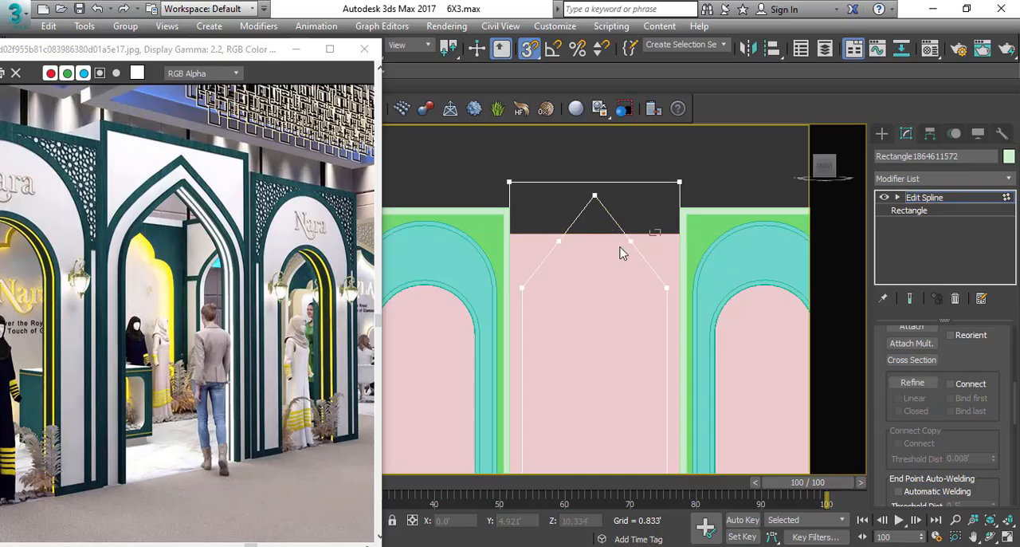
pyautogui.rightClick(638, 247)
pyautogui.click(614, 151)
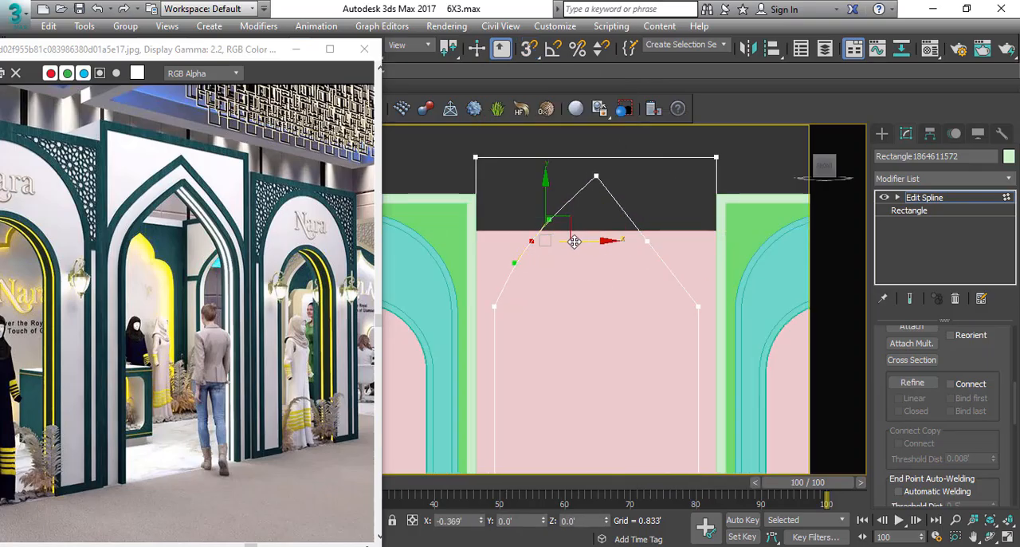
# Offset the two midpoint vertices of the sloping edges horizontally outward by 0.5' each to round the pointed arch.
pyautogui.rightClick(616, 259)
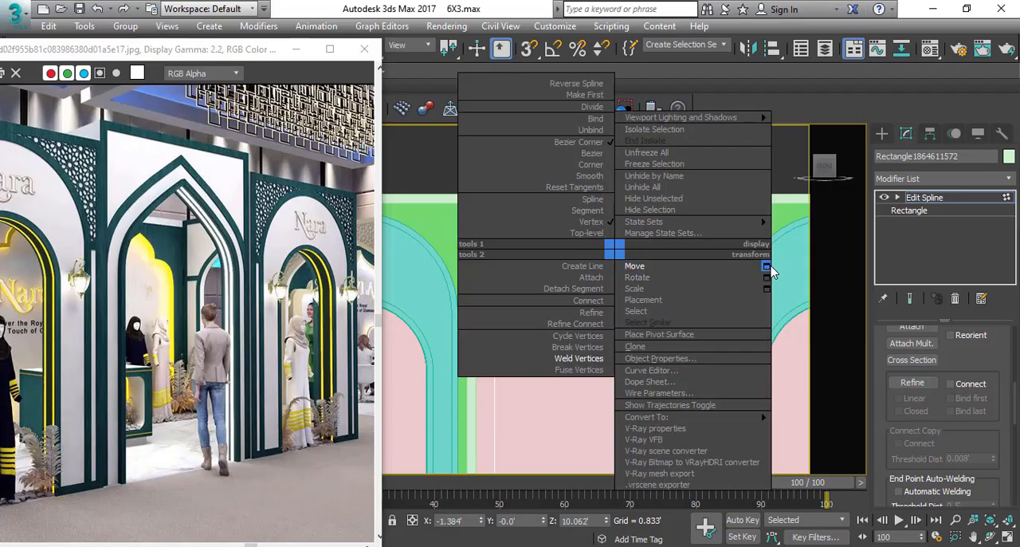
pyautogui.click(766, 265)
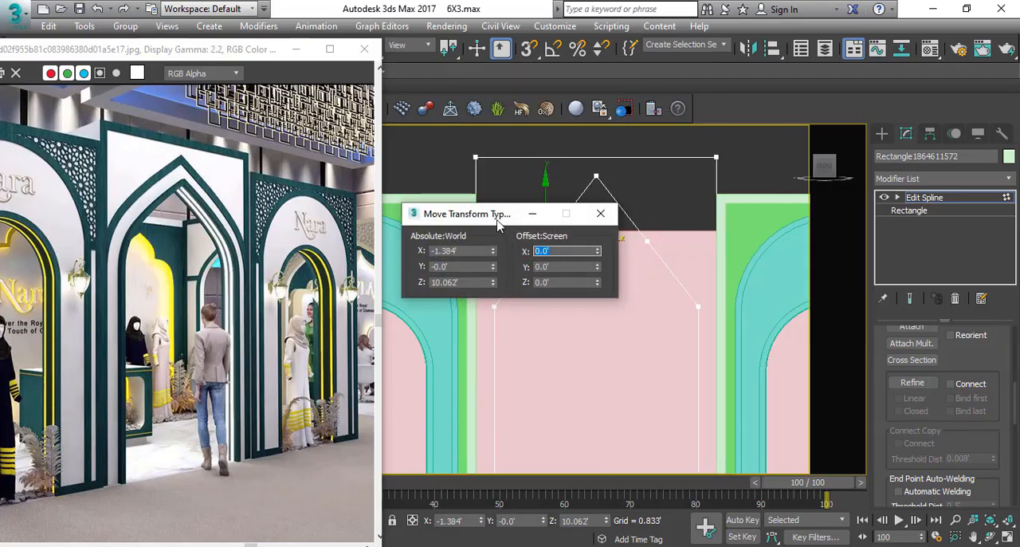
pyautogui.moveTo(498, 225); pyautogui.dragTo(542, 365)
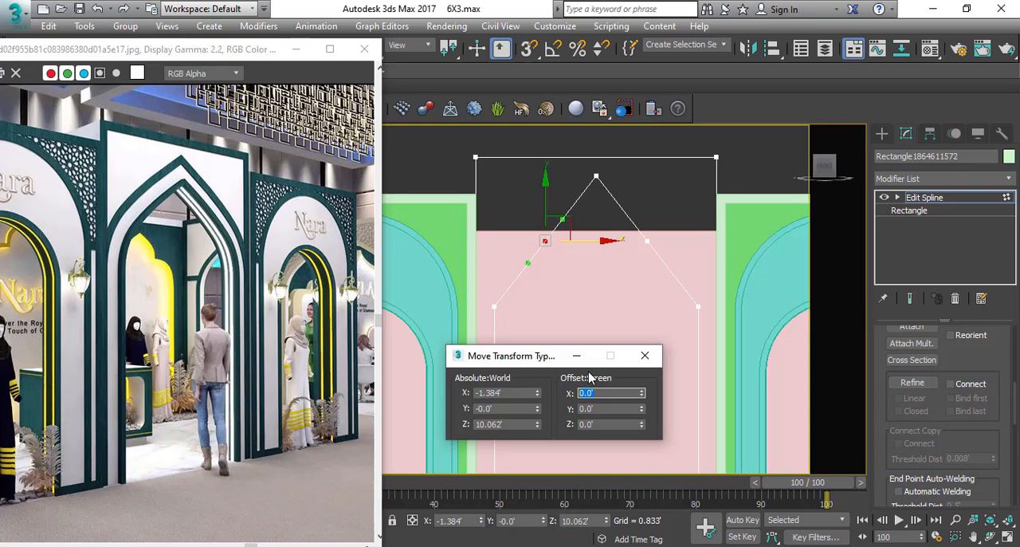
pyautogui.press('Return')
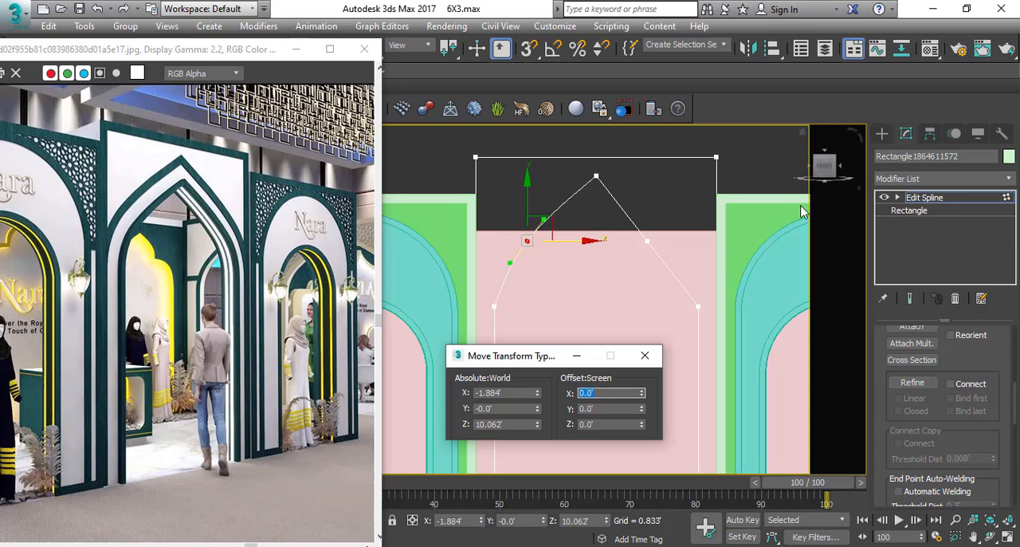
pyautogui.moveTo(678, 232); pyautogui.dragTo(589, 258)
pyautogui.click(601, 391)
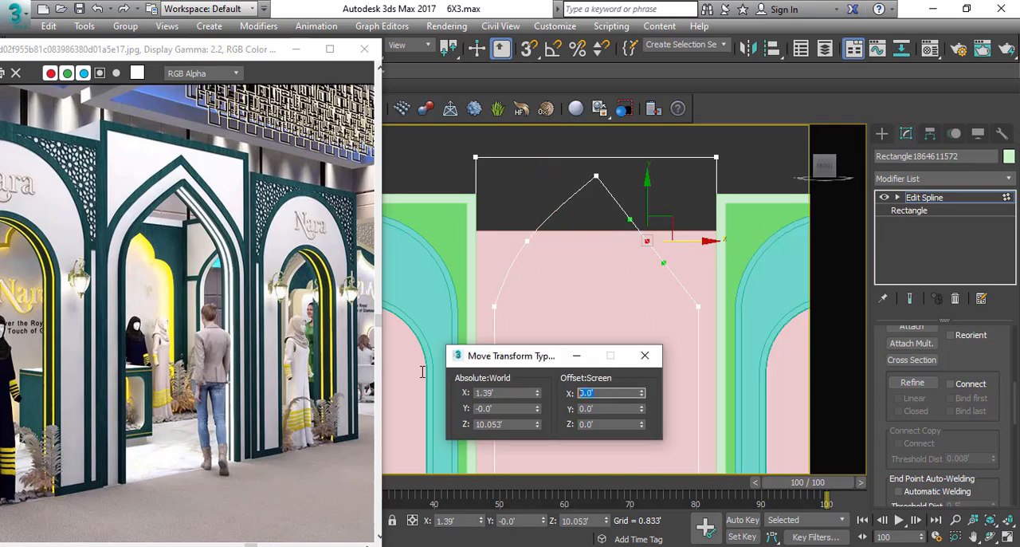
pyautogui.press('Return')
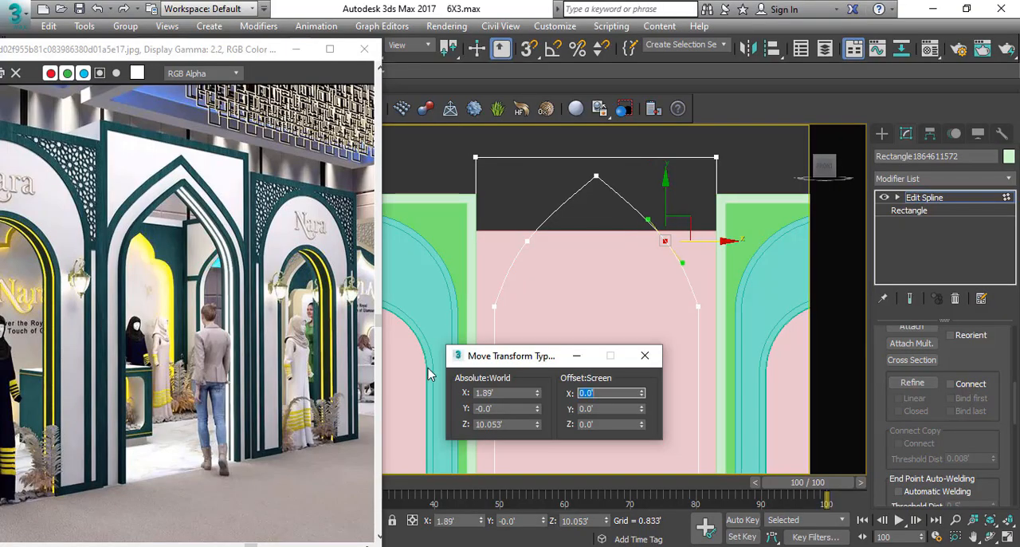
pyautogui.click(648, 358)
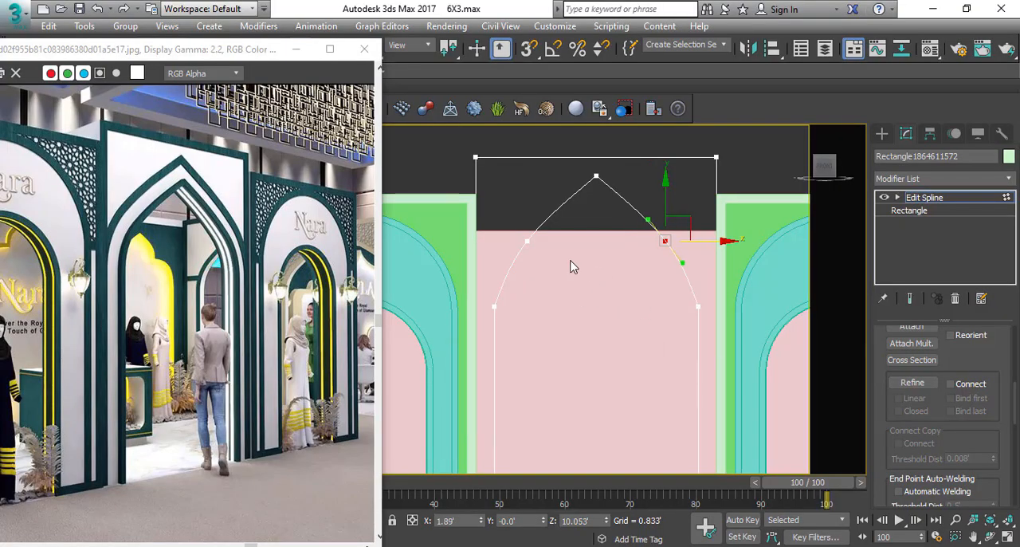
# Convert the apex vertex of the pointed arch to Bezier Corner.
pyautogui.click(527, 240)
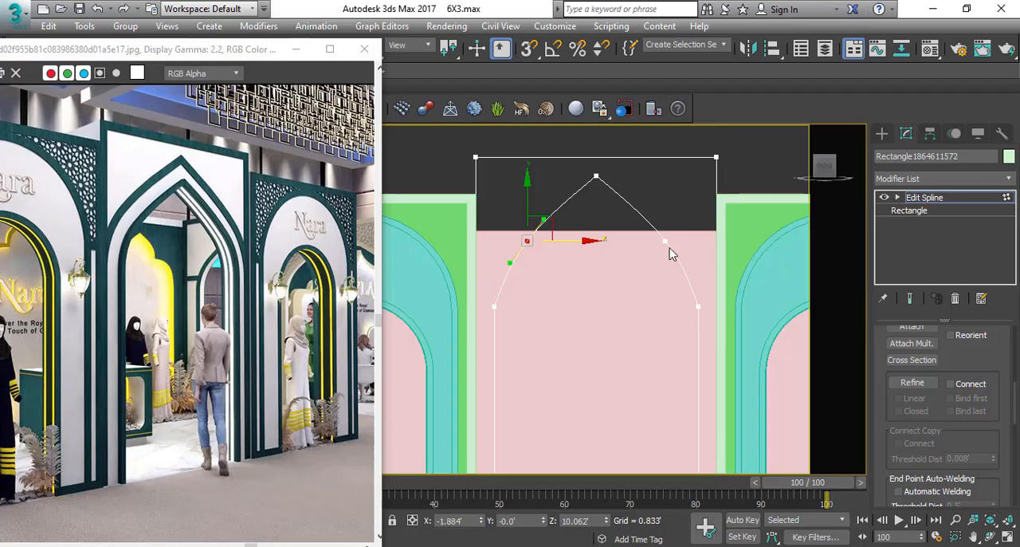
pyautogui.click(597, 175)
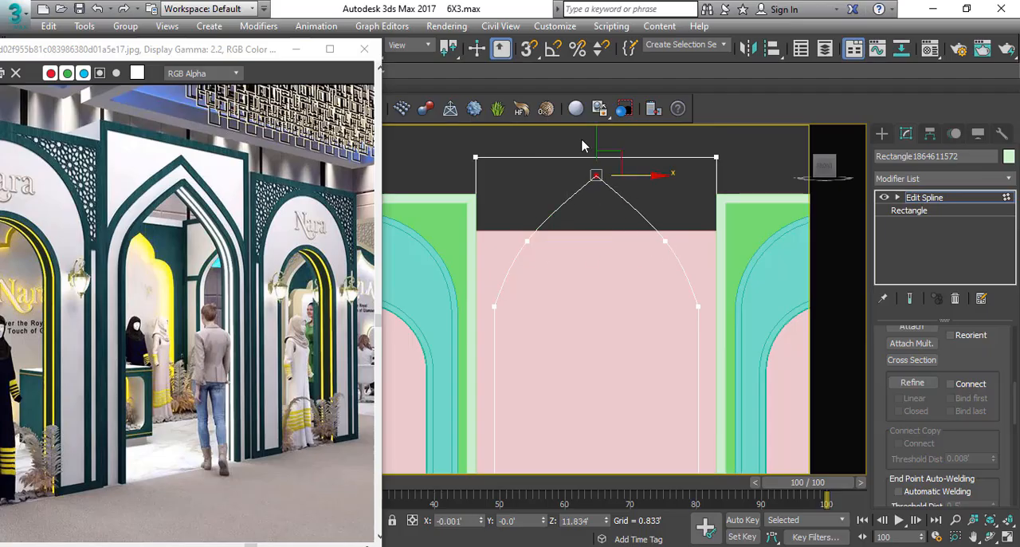
pyautogui.rightClick(594, 181)
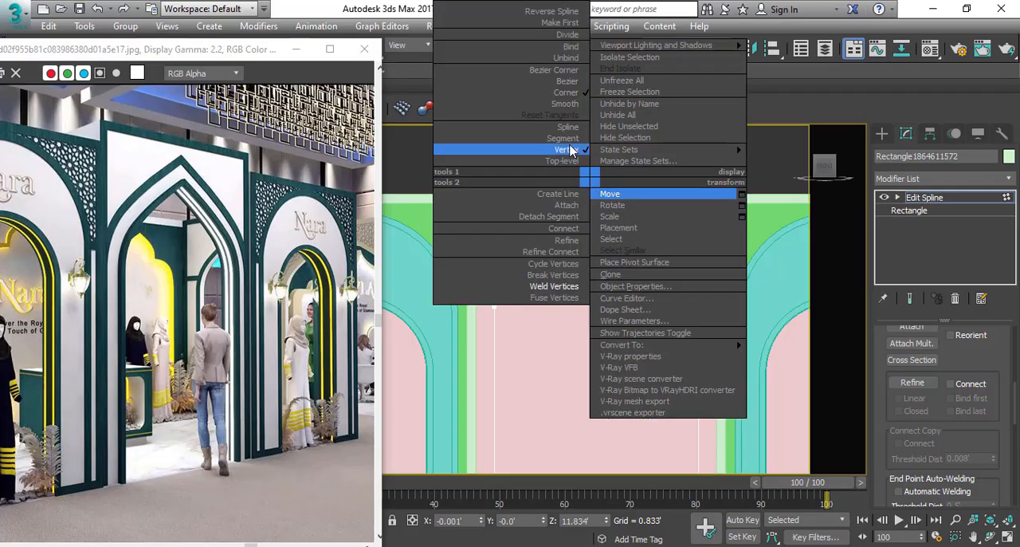
pyautogui.click(561, 71)
# Convert the two vertices where the pointed arch meets its straight sides to Bezier.
pyautogui.click(495, 306)
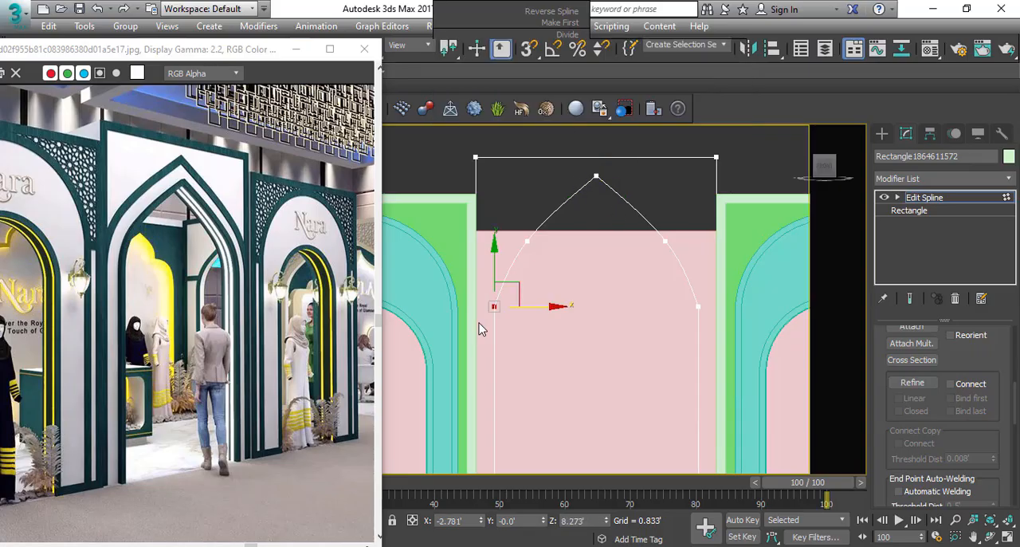
pyautogui.keyDown('ctrl'); pyautogui.click(699, 306); pyautogui.keyUp('ctrl')
pyautogui.rightClick(718, 311)
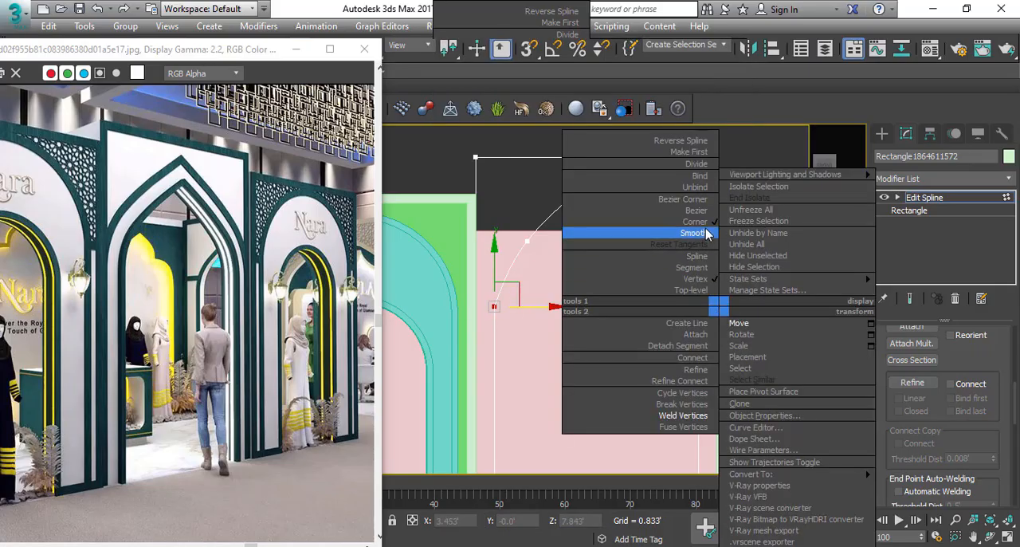
pyautogui.click(701, 209)
pyautogui.moveTo(558, 284); pyautogui.dragTo(427, 335)
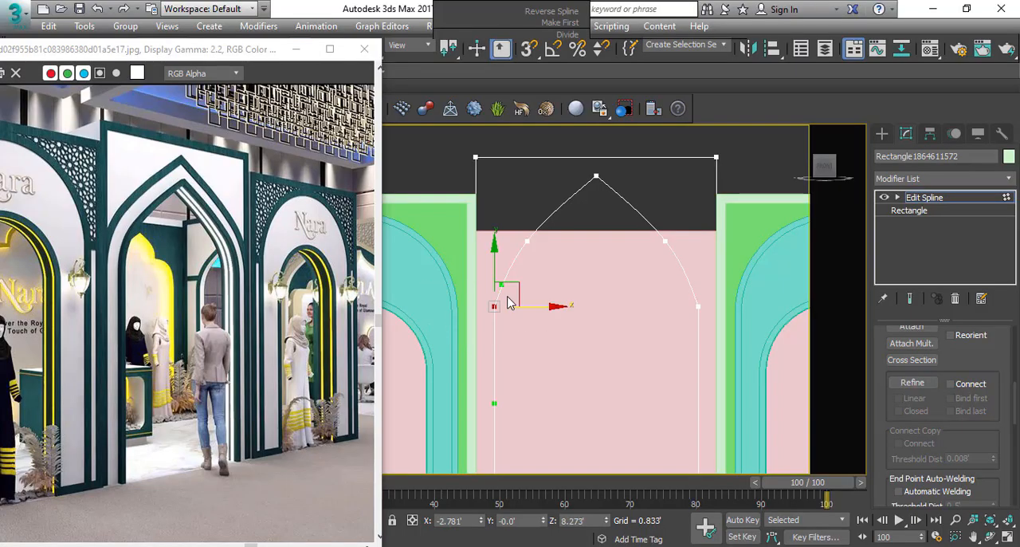
pyautogui.moveTo(615, 279); pyautogui.dragTo(781, 341)
pyautogui.click(733, 283)
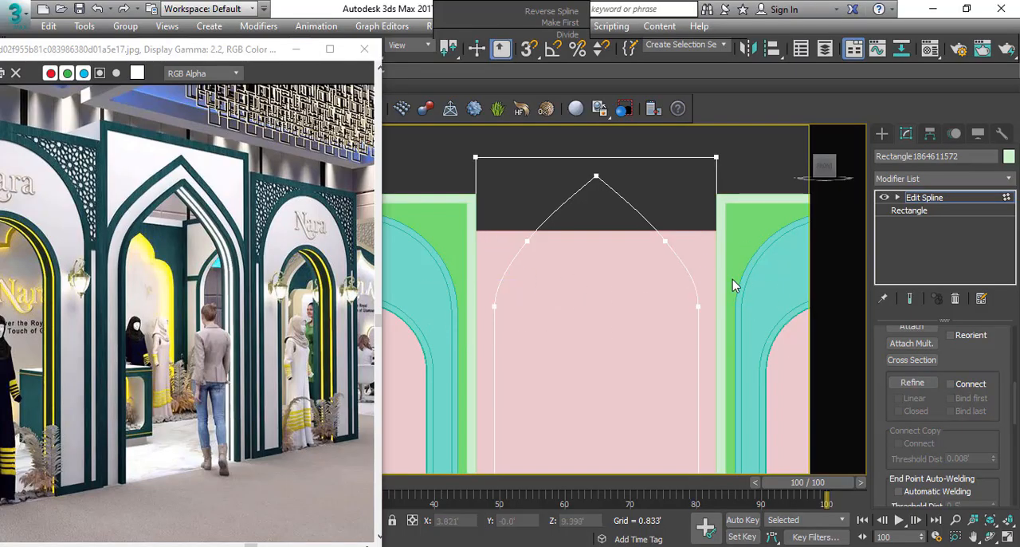
# Add an Extrude modifier with an amount of 1.0' to the centre entrance spline.
pyautogui.scroll(-4, 565, 255)
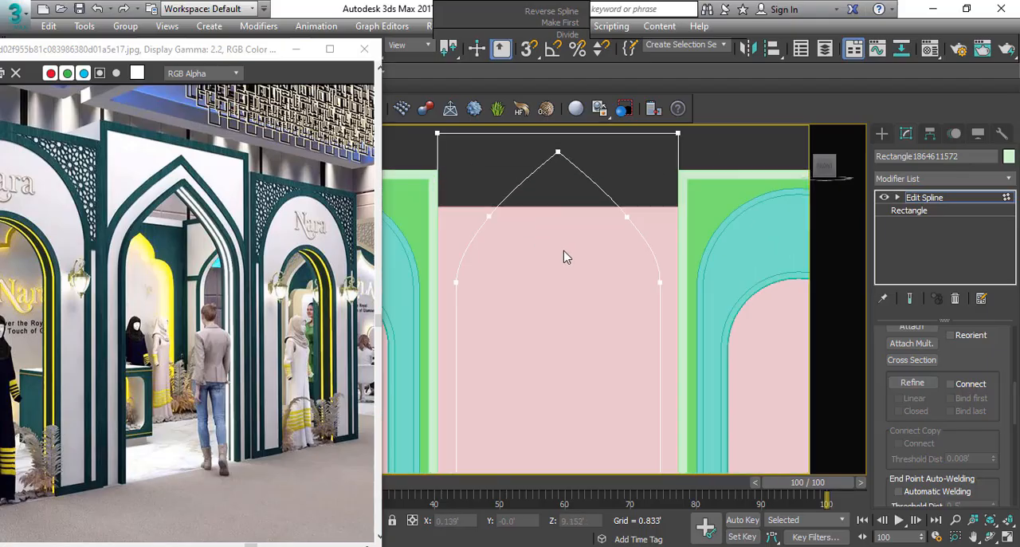
pyautogui.click(935, 182)
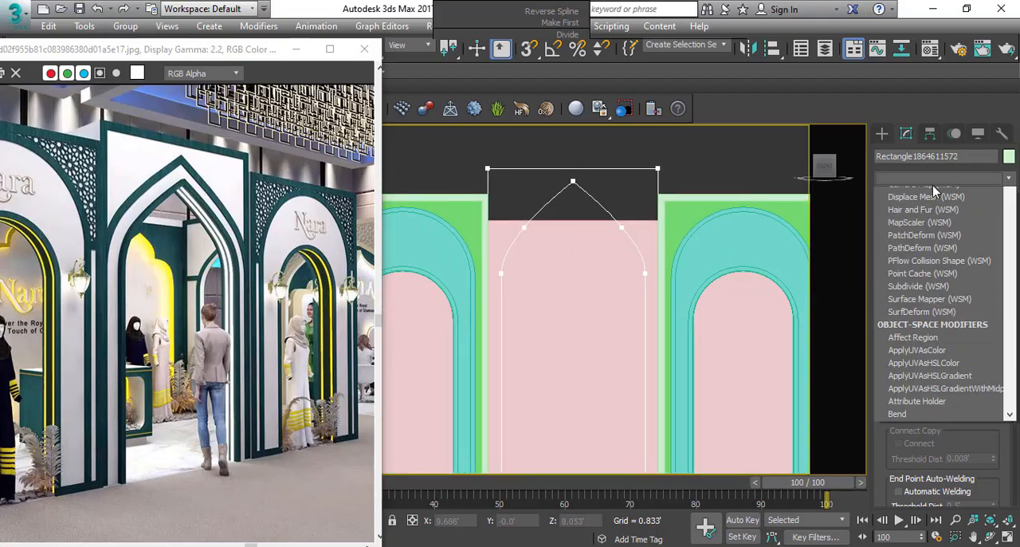
pyautogui.write('ex')
pyautogui.click(916, 195)
pyautogui.moveTo(560, 253); pyautogui.dragTo(571, 219, button='middle')
pyautogui.scroll(-3, 571, 219)
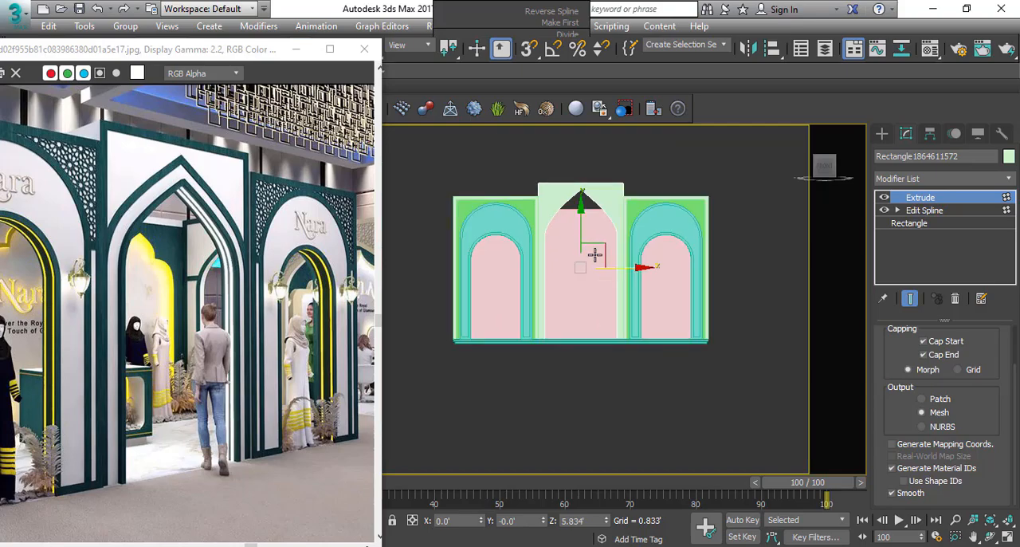
# Snap the extruded centre frame forward in plan so it lines up with the side arch frames, and check it in perspective.
pyautogui.press('t')
pyautogui.press('z')
pyautogui.scroll(-6, 606, 288)
pyautogui.moveTo(585, 259); pyautogui.dragTo(510, 371)
pyautogui.press('s')
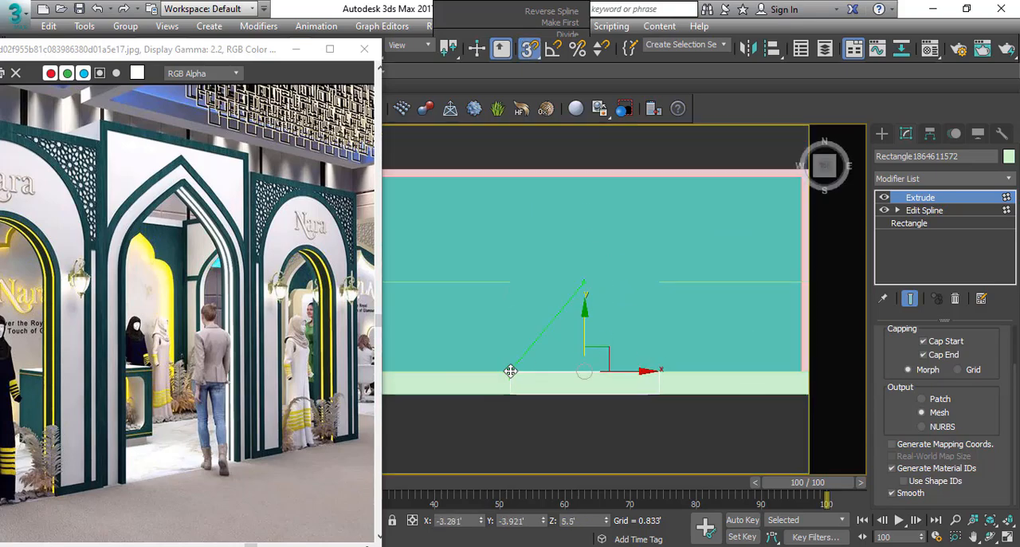
pyautogui.press('s')
pyautogui.scroll(-3, 529, 405)
pyautogui.press('p')
pyautogui.keyDown('alt'); pyautogui.moveTo(563, 440); pyautogui.dragTo(568, 326, button='middle'); pyautogui.keyUp('alt')
pyautogui.scroll(-4, 565, 334)
pyautogui.click(626, 206)
# Make an in-place copy of the extruded centre entrance frame in the front elevation.
pyautogui.scroll(3, 580, 348)
pyautogui.click(520, 212)
pyautogui.press('f')
pyautogui.press('F3')
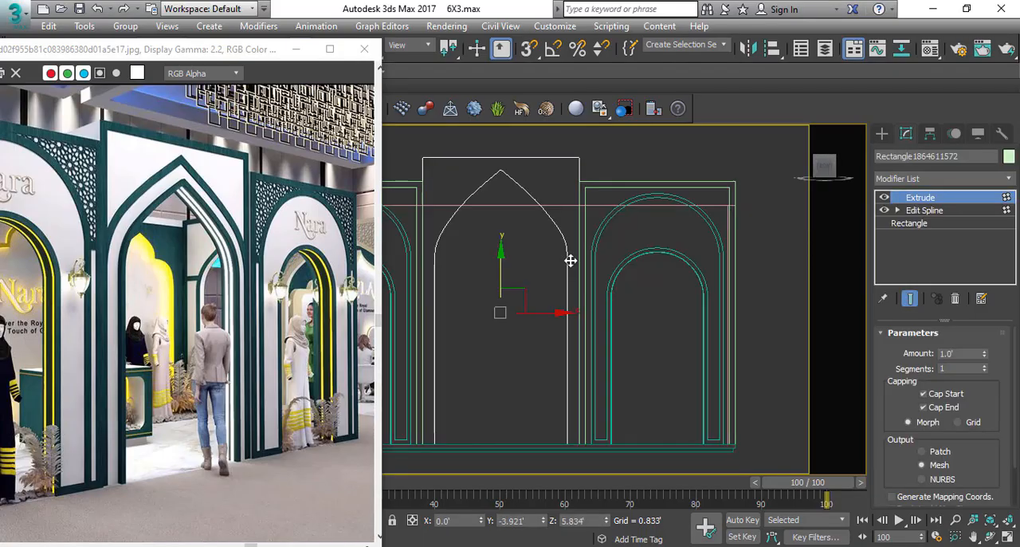
pyautogui.moveTo(516, 275); pyautogui.dragTo(543, 280, button='middle')
pyautogui.hotkey('ctrl', 'v')
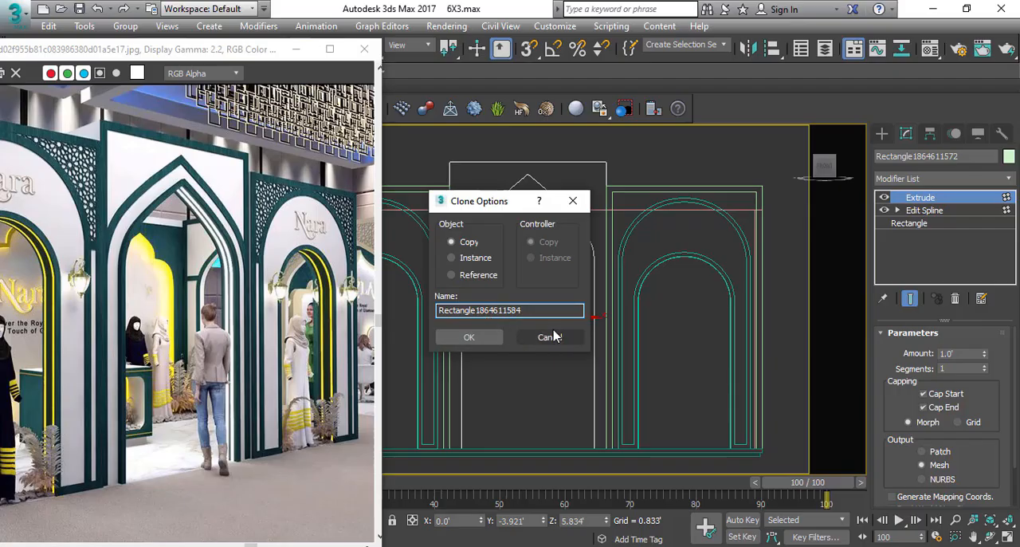
pyautogui.click(548, 335)
pyautogui.moveTo(561, 177); pyautogui.dragTo(576, 183, button='middle')
pyautogui.hotkey('ctrl', 'v')
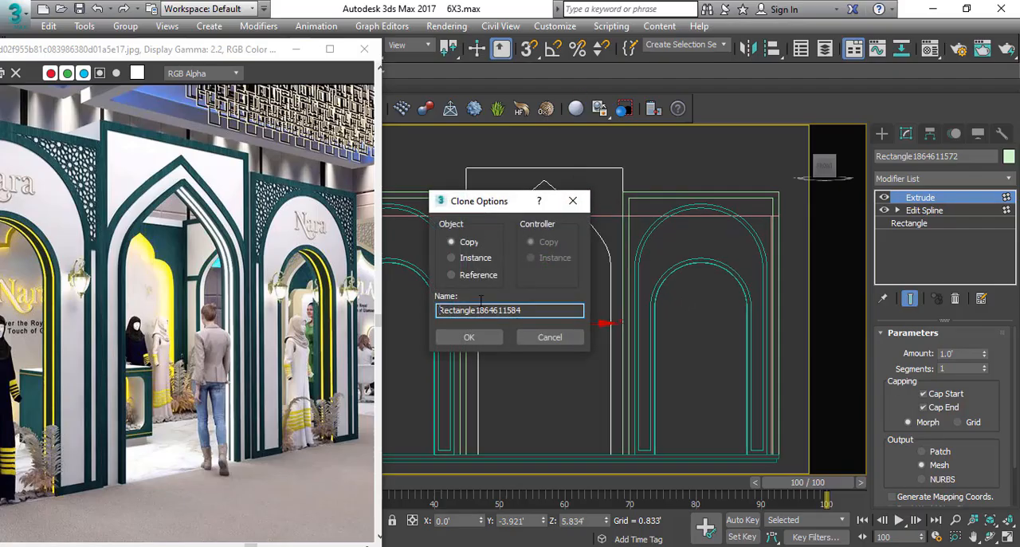
pyautogui.press('Return')
# Delete the outer and base segments of the copied frame's spline, keeping only the pointed arch line.
pyautogui.click(898, 209)
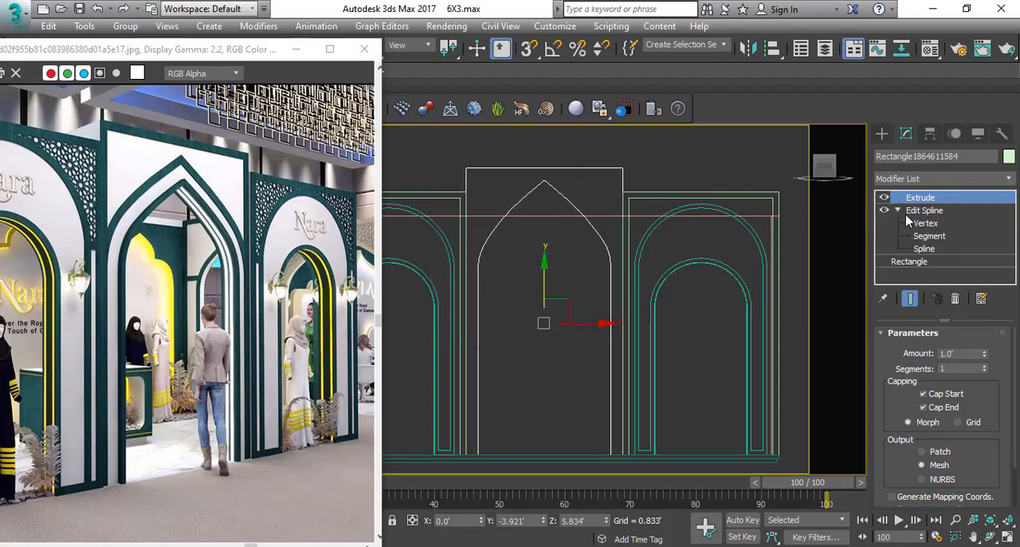
pyautogui.click(935, 237)
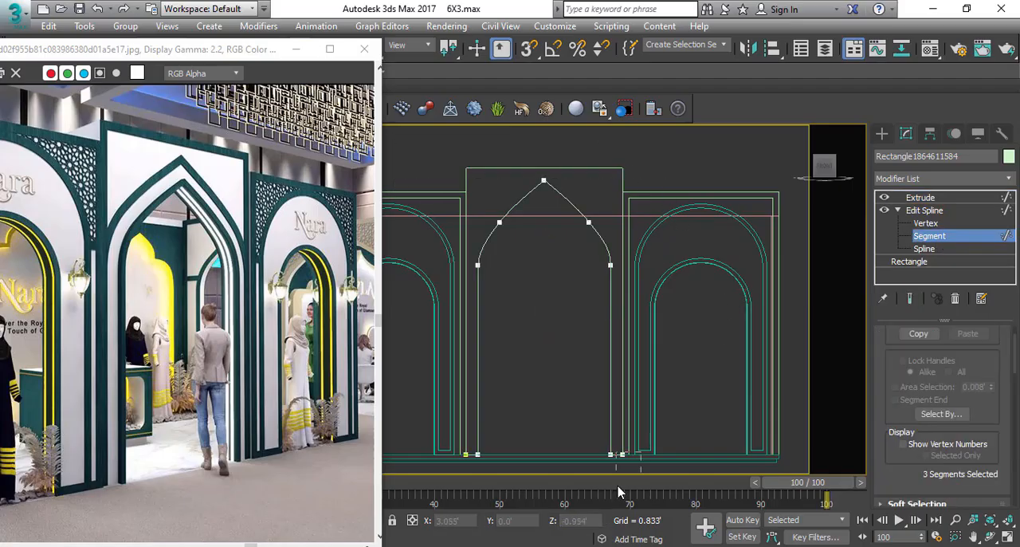
pyautogui.click(483, 460)
pyautogui.scroll(-2, 526, 331)
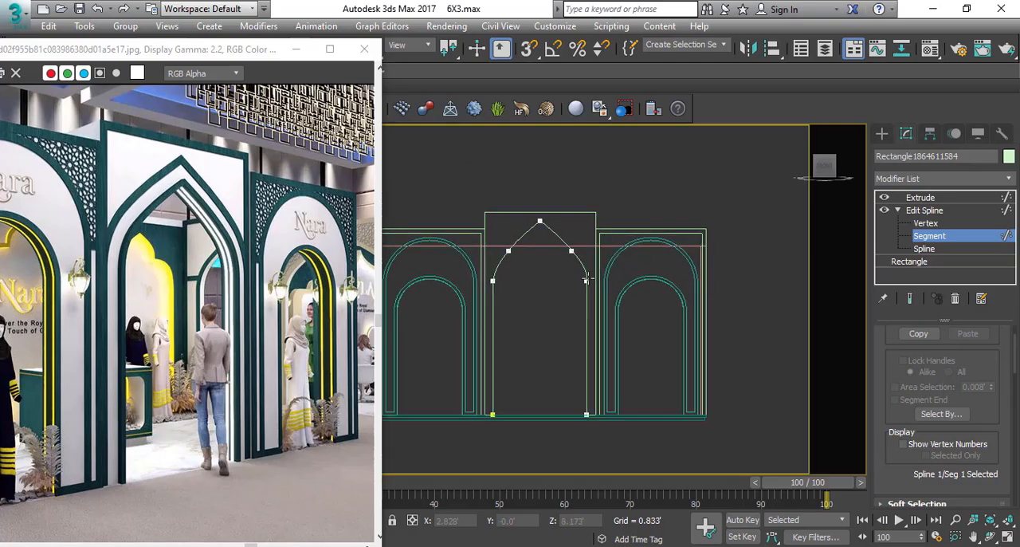
# Outline the remaining pointed arch spline by 2" to form the arch trim, and return to its Extrude level.
pyautogui.click(928, 249)
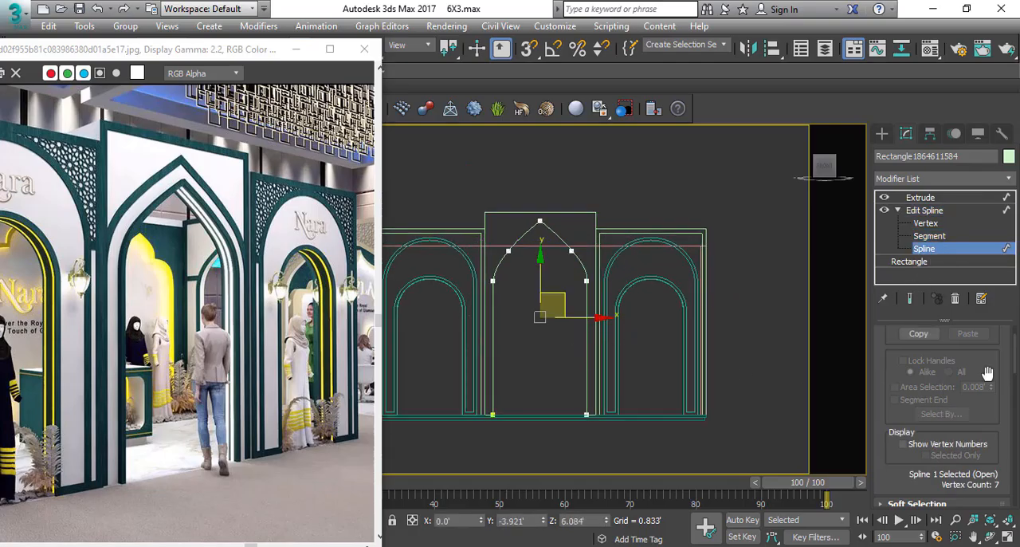
pyautogui.scroll(-5, 902, 446)
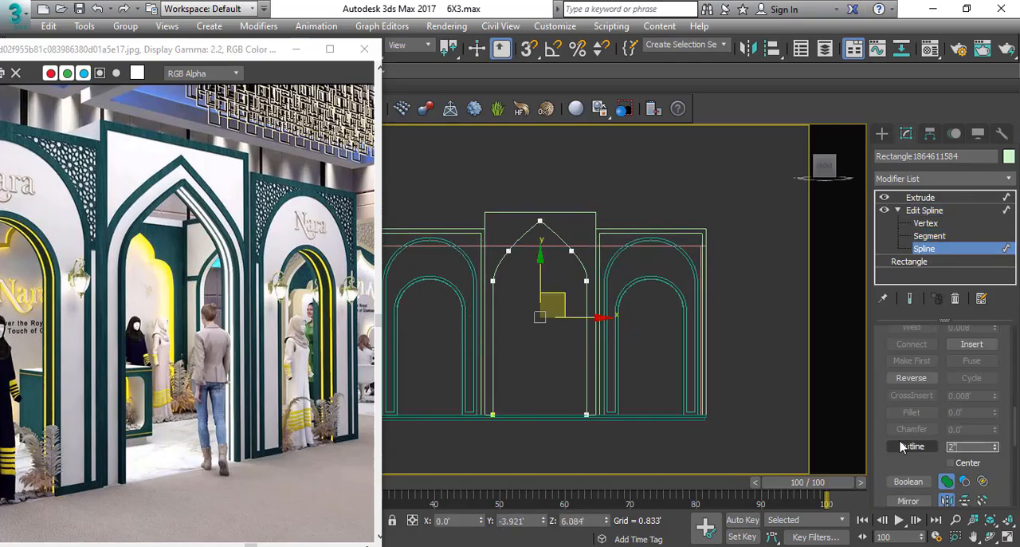
pyautogui.moveTo(649, 321); pyautogui.dragTo(633, 327, button='middle')
pyautogui.hotkey('ctrl', 'z')
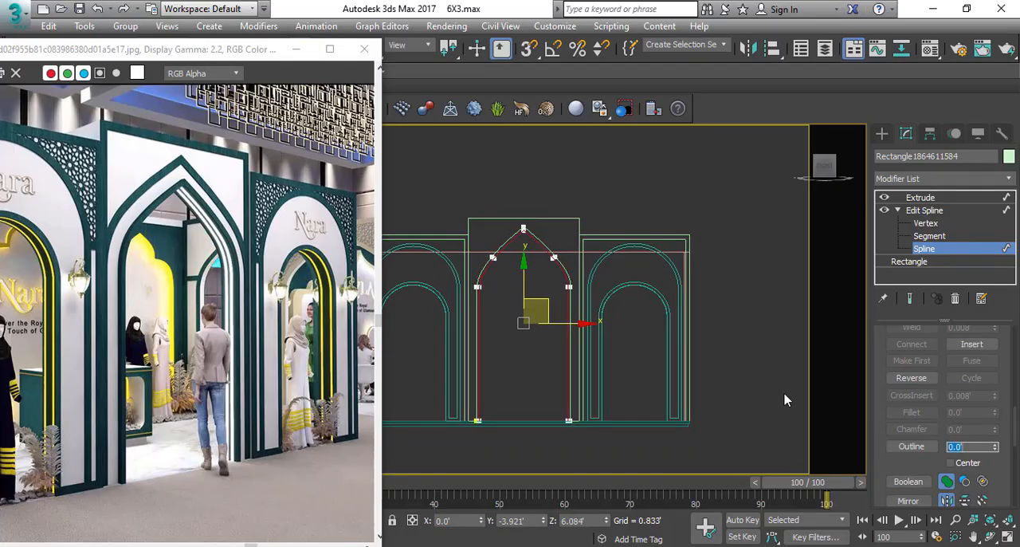
pyautogui.click(920, 197)
# Set the Extrude amount of the original centre entrance frame to 0.833' and check it in perspective.
pyautogui.moveTo(467, 269)
pyautogui.keyDown('alt'); pyautogui.mouseDown(button='middle')
pyautogui.moveTo(574, 273)
pyautogui.moveTo(541, 311)
pyautogui.moveTo(550, 346)
pyautogui.moveTo(523, 281)
pyautogui.mouseUp(button='middle'); pyautogui.keyUp('alt')
pyautogui.click(503, 247)
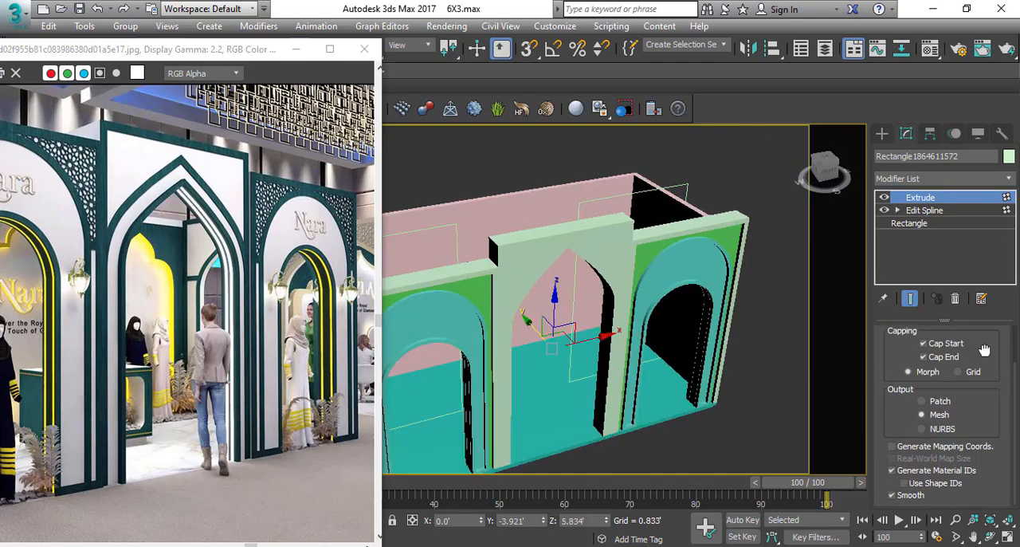
pyautogui.scroll(2, 956, 344)
pyautogui.press('Return')
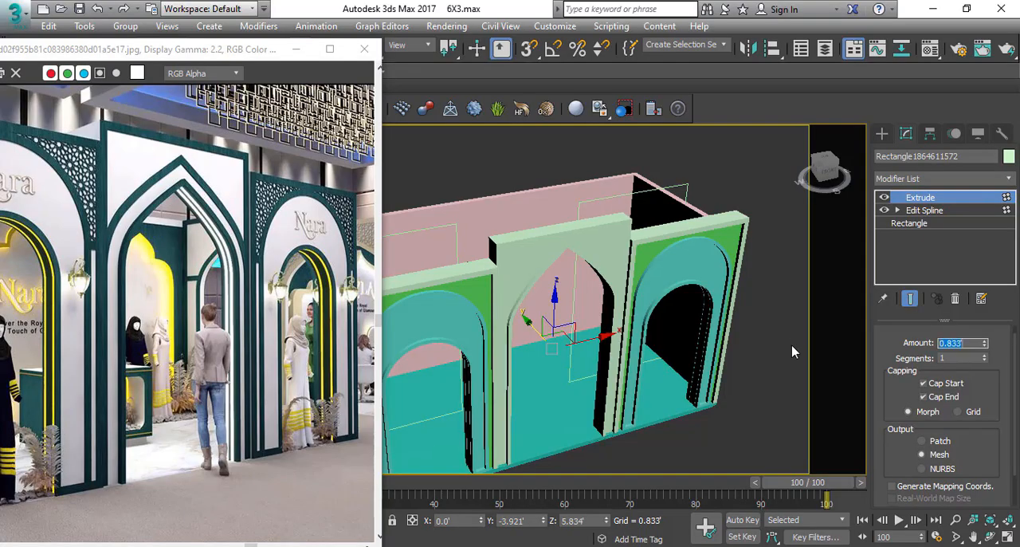
pyautogui.click(747, 160)
pyautogui.keyDown('alt'); pyautogui.moveTo(747, 160); pyautogui.dragTo(604, 255, button='middle'); pyautogui.keyUp('alt')
pyautogui.scroll(-3, 604, 255)
pyautogui.scroll(10, 550, 230)
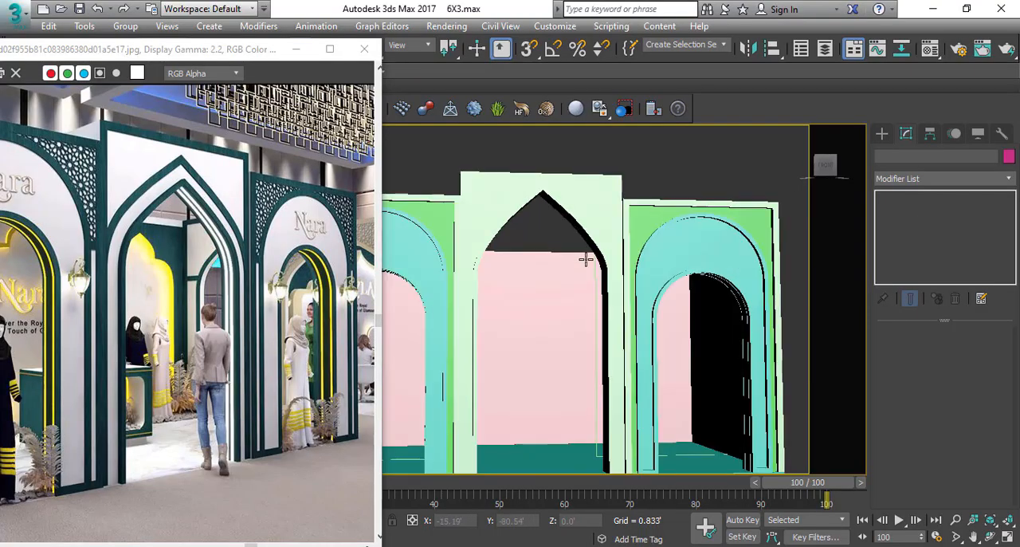
# Make an in-place copy of the outlined pointed arch trim in the front elevation.
pyautogui.click(598, 236)
pyautogui.press('z')
pyautogui.press('F3')
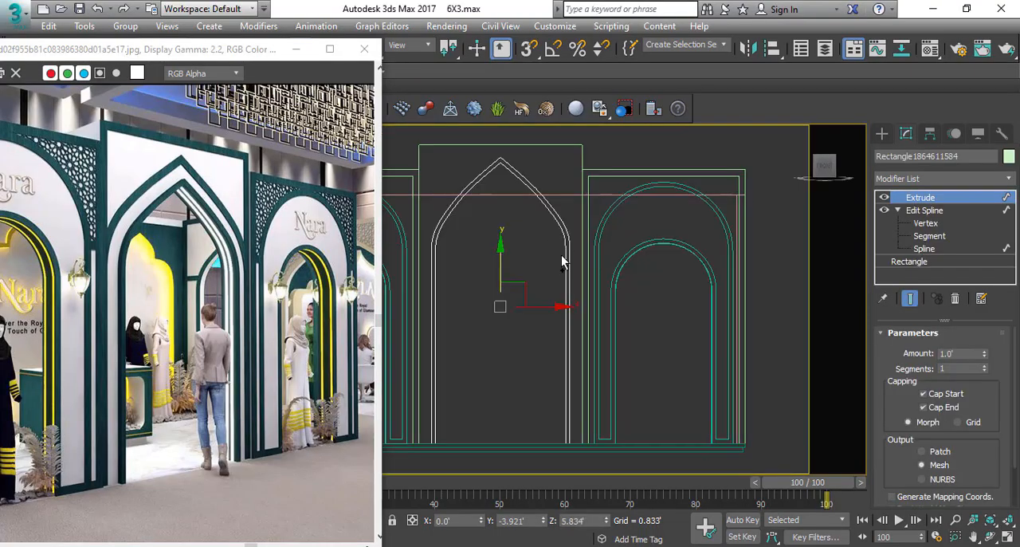
pyautogui.hotkey('ctrl', 'v')
pyautogui.click(467, 334)
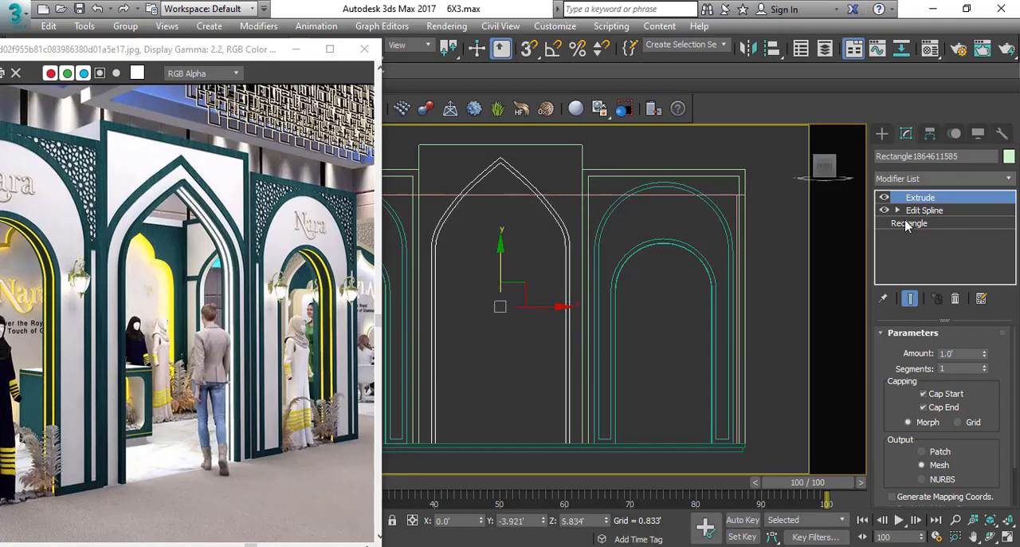
# Delete the outer line and the end segments of the copied trim's spline, keeping only its inner pointed arch line.
pyautogui.click(898, 210)
pyautogui.click(930, 236)
pyautogui.scroll(5, 523, 165)
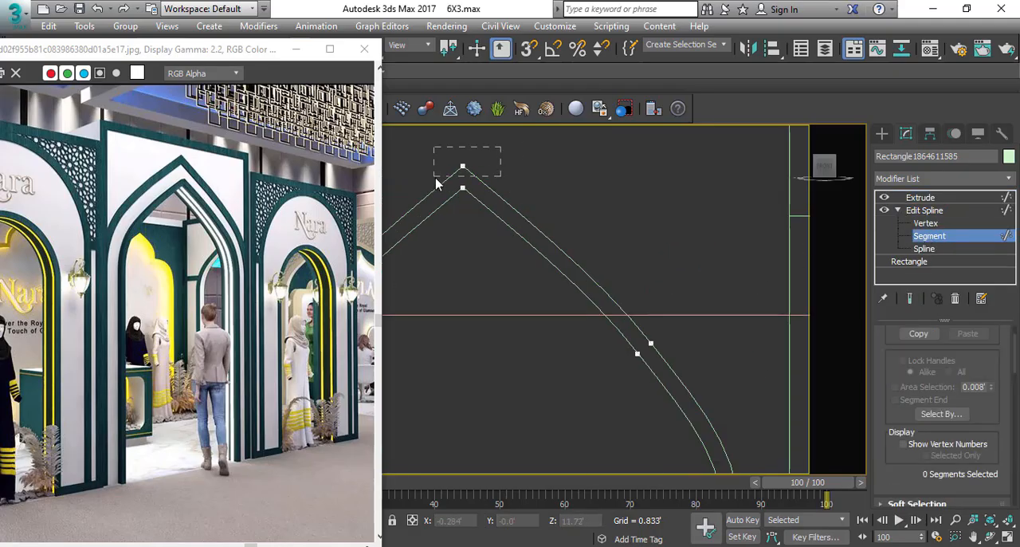
pyautogui.moveTo(436, 184); pyautogui.dragTo(436, 182)
pyautogui.scroll(-2, 687, 292)
pyautogui.moveTo(669, 348); pyautogui.dragTo(668, 351)
pyautogui.press('Delete')
pyautogui.scroll(-5, 663, 182)
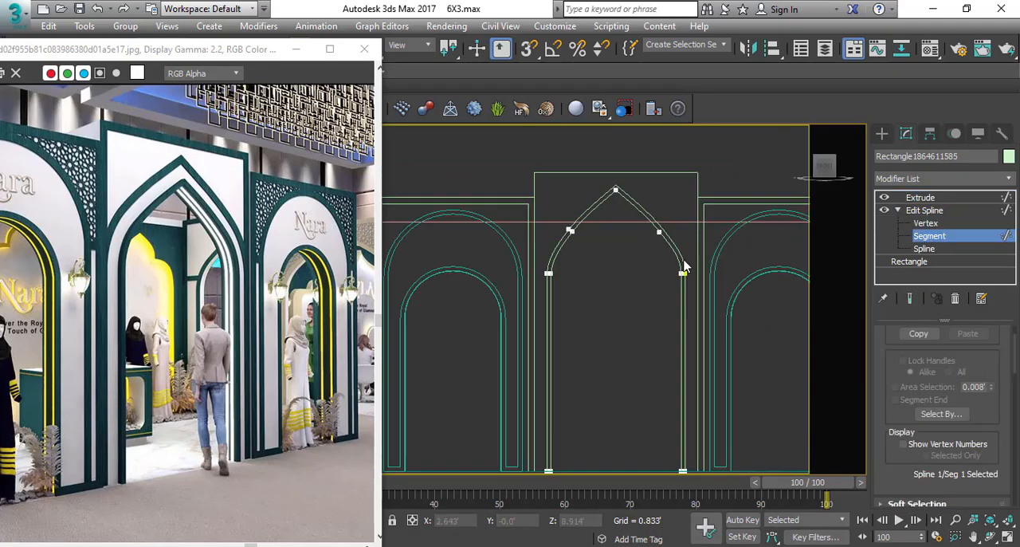
pyautogui.scroll(5, 681, 259)
pyautogui.moveTo(687, 253); pyautogui.dragTo(692, 313)
pyautogui.scroll(-5, 690, 209)
pyautogui.scroll(6, 707, 358)
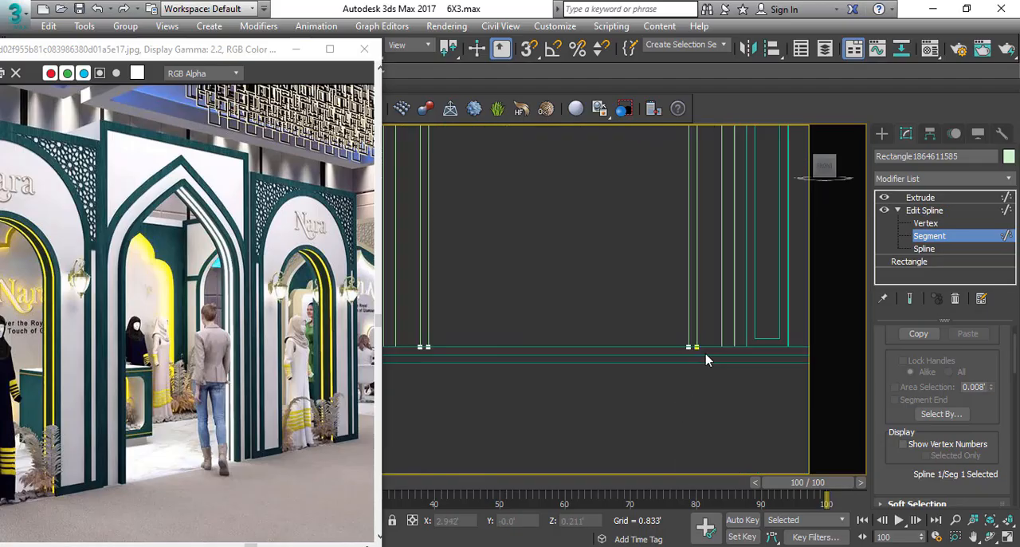
pyautogui.scroll(-5, 717, 363)
pyautogui.scroll(6, 643, 356)
pyautogui.scroll(-6, 653, 395)
pyautogui.scroll(3, 685, 237)
# Outline the copy's remaining pointed arch spline into a thin closed strip.
pyautogui.click(932, 248)
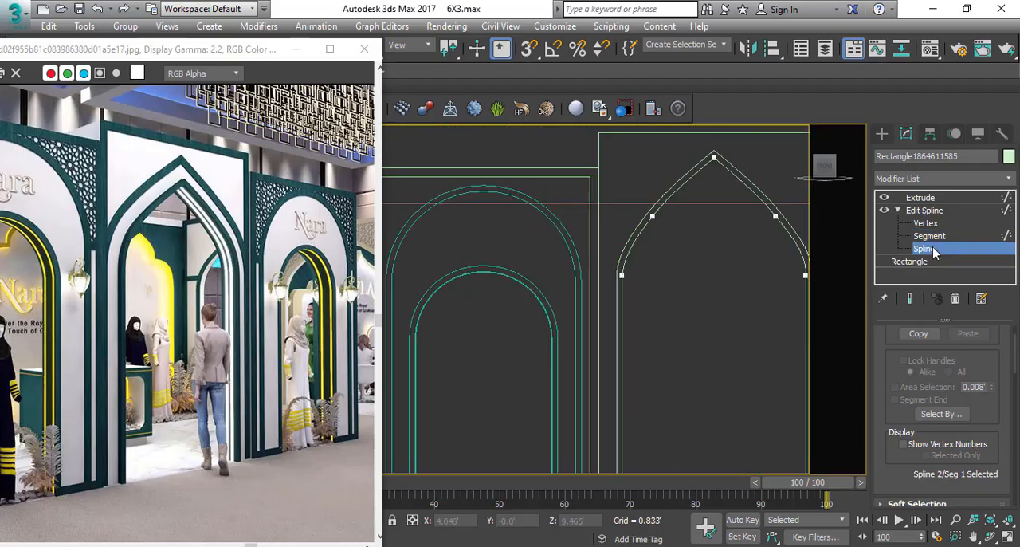
pyautogui.moveTo(790, 167); pyautogui.dragTo(717, 216)
pyautogui.moveTo(805, 279); pyautogui.dragTo(570, 254, button='middle')
pyautogui.scroll(-10, 957, 423)
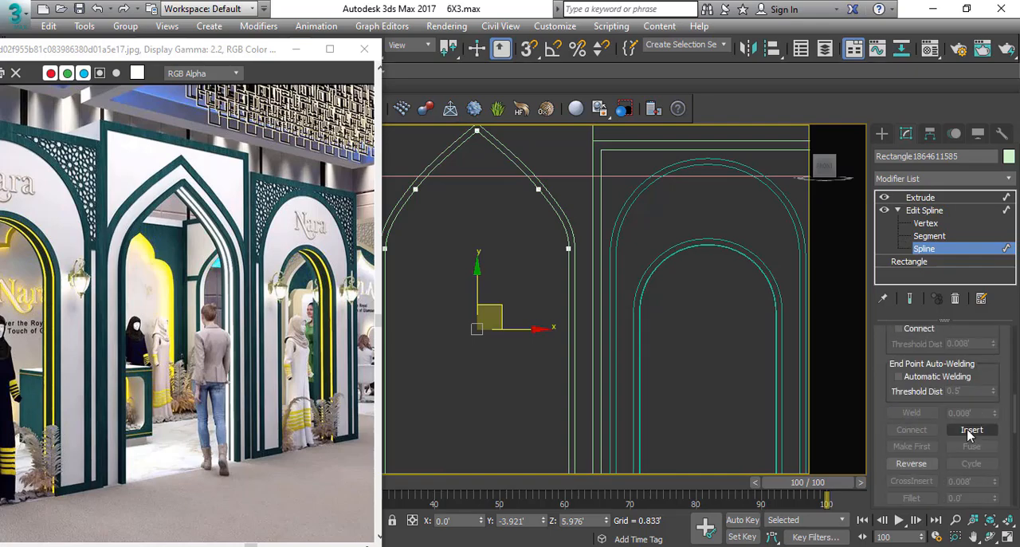
pyautogui.click(907, 441)
pyautogui.scroll(6, 528, 178)
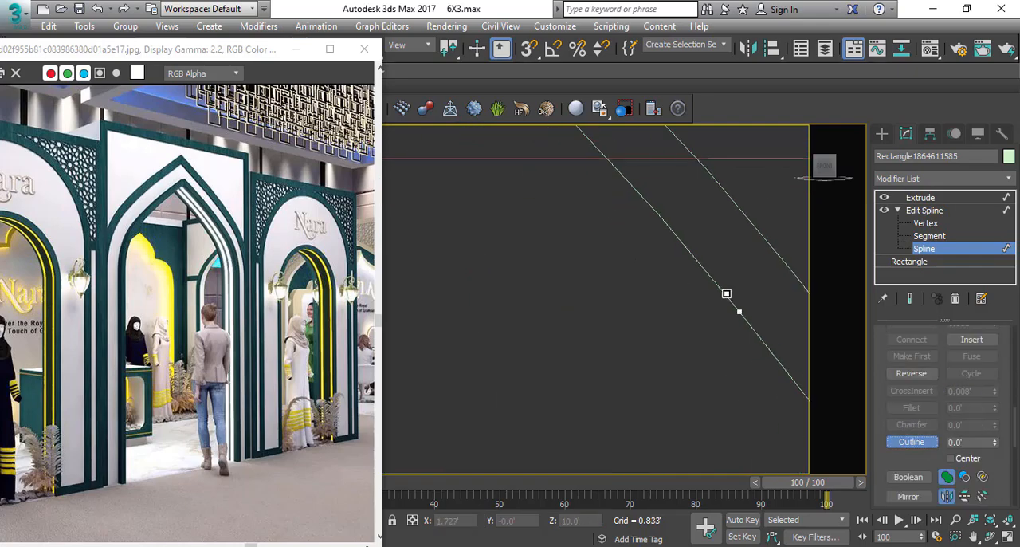
# Extrude the thin arch strip 0.167', make one copy of it along the entrance depth in plan, and check the shaded result.
pyautogui.keyDown('shift'); pyautogui.moveTo(574, 295); pyautogui.dragTo(581, 285); pyautogui.keyUp('shift')
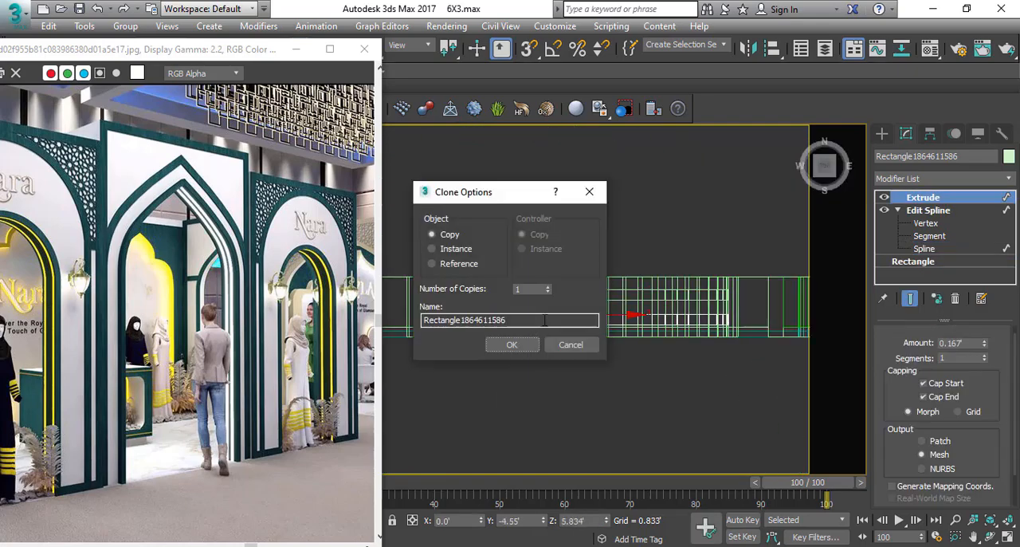
pyautogui.click(519, 344)
pyautogui.scroll(-4, 573, 307)
pyautogui.moveTo(608, 282); pyautogui.dragTo(585, 253, button='middle')
pyautogui.press('p')
pyautogui.keyDown('alt'); pyautogui.moveTo(582, 293); pyautogui.dragTo(582, 232, button='middle'); pyautogui.keyUp('alt')
pyautogui.press('F3')
pyautogui.moveTo(588, 259)
pyautogui.mouseDown(button='middle')
pyautogui.moveTo(599, 294)
pyautogui.moveTo(544, 259)
pyautogui.mouseUp(button='middle')
pyautogui.scroll(4, 611, 232)
# Select all the stall objects and give them a single grey object colour.
pyautogui.click(567, 215)
pyautogui.keyDown('alt'); pyautogui.moveTo(567, 214); pyautogui.dragTo(662, 325, button='middle'); pyautogui.keyUp('alt')
pyautogui.scroll(-5, 672, 240)
pyautogui.scroll(-3, 662, 325)
pyautogui.moveTo(822, 162); pyautogui.dragTo(417, 426)
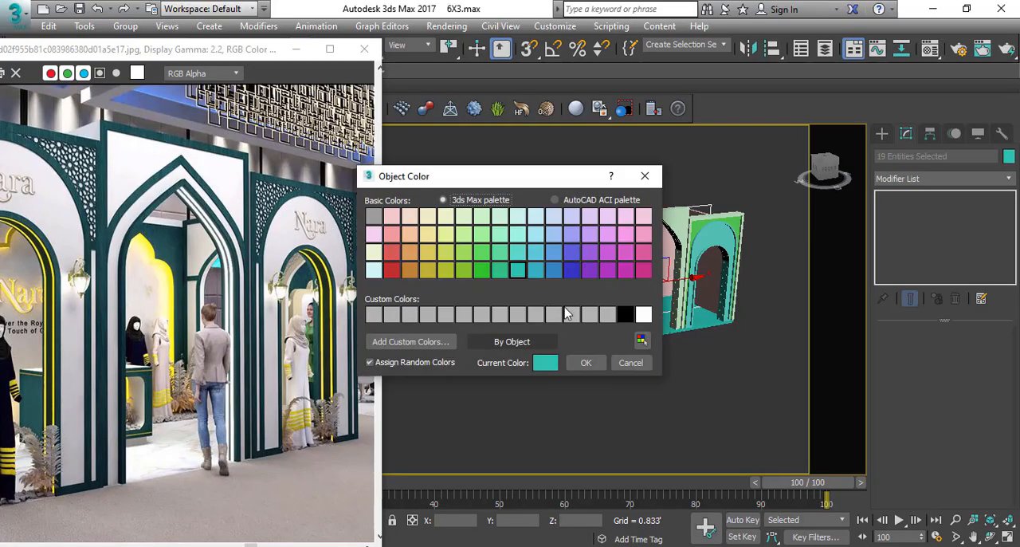
pyautogui.click(581, 363)
pyautogui.click(619, 386)
# Compare the stall model with the reference image, examining the pointed arch entrance on the stall's side.
pyautogui.keyDown('alt'); pyautogui.moveTo(647, 346); pyautogui.dragTo(551, 331, button='middle'); pyautogui.keyUp('alt')
pyautogui.scroll(-1, 160, 260)
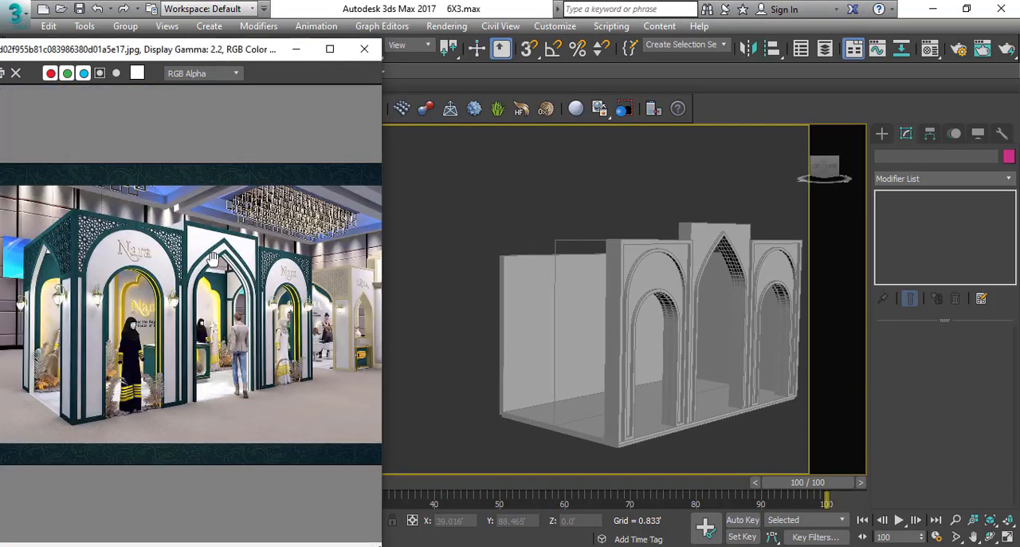
pyautogui.scroll(1, 87, 264)
pyautogui.moveTo(78, 264); pyautogui.dragTo(182, 215, button='middle')
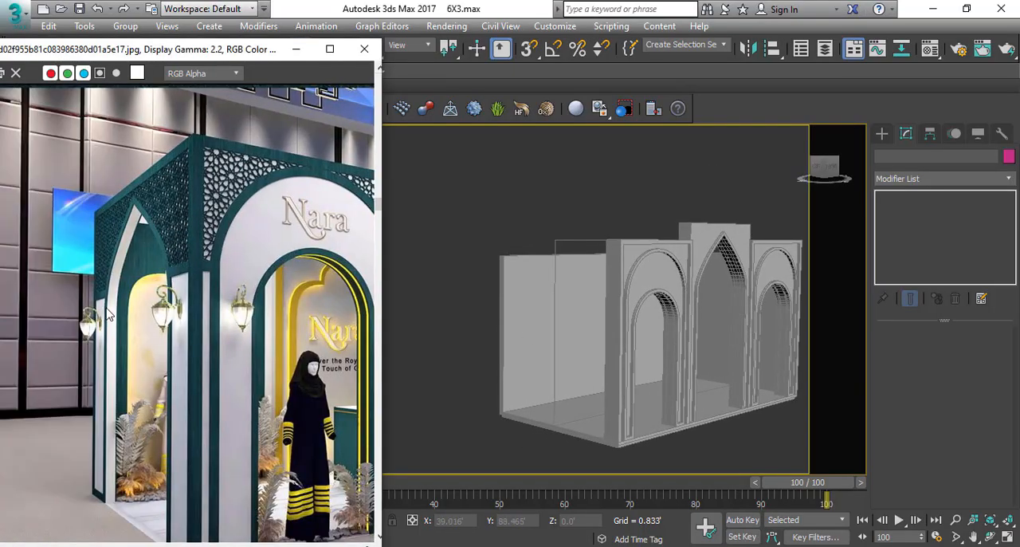
pyautogui.scroll(-3, 110, 315)
pyautogui.scroll(2, 120, 321)
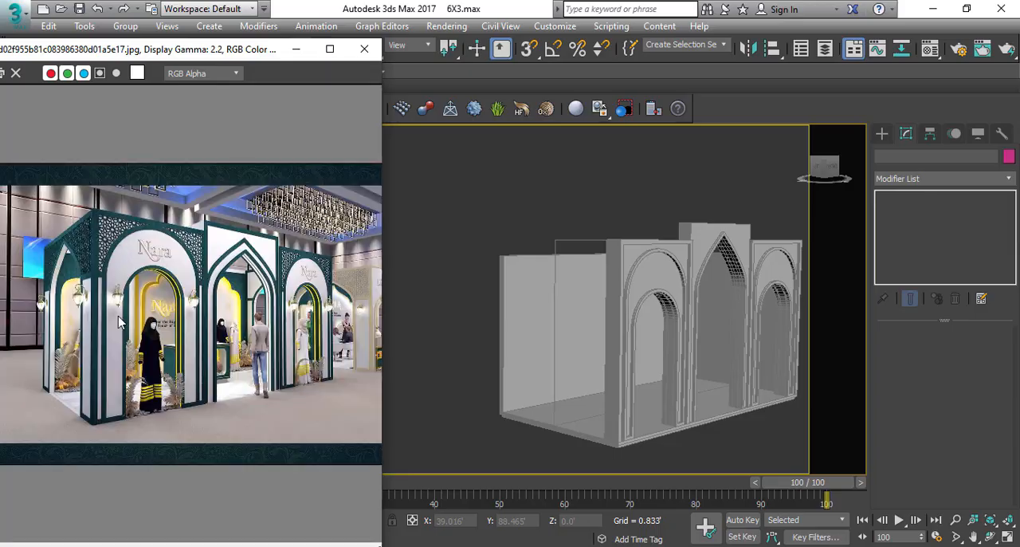
# Copy the four centre entrance objects and, with angle snap, rotate the copies about the vertical axis until perpendicular to the front.
pyautogui.click(720, 246)
pyautogui.hotkey('alt', 'q')
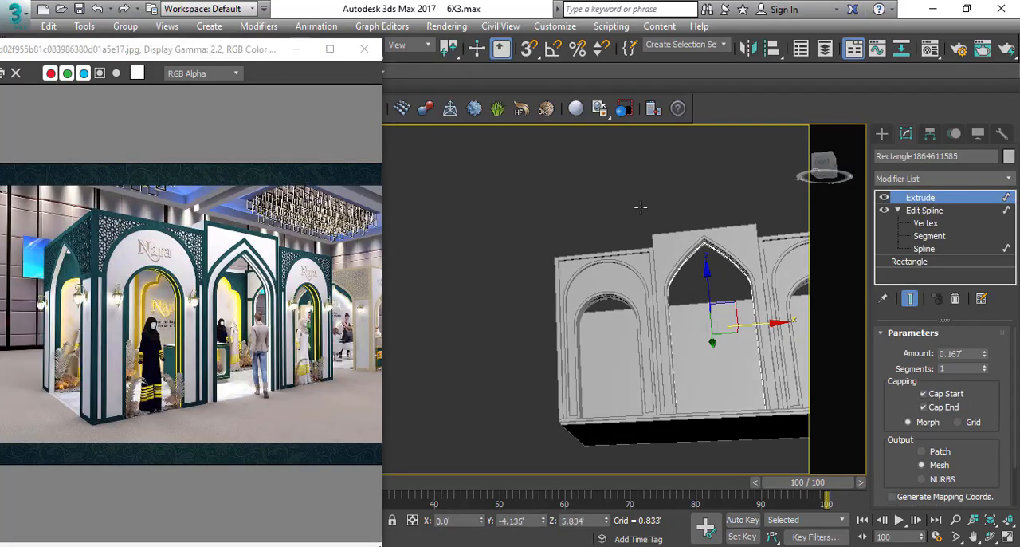
pyautogui.moveTo(725, 252); pyautogui.dragTo(725, 253)
pyautogui.keyDown('alt'); pyautogui.moveTo(724, 269); pyautogui.dragTo(726, 337, button='middle'); pyautogui.keyUp('alt')
pyautogui.press('e')
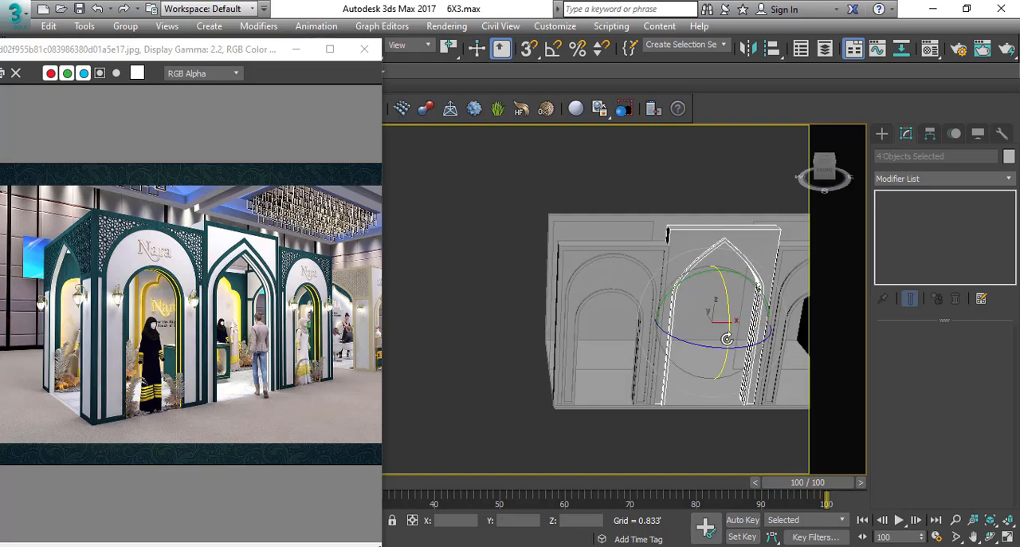
pyautogui.moveTo(741, 348); pyautogui.dragTo(727, 355)
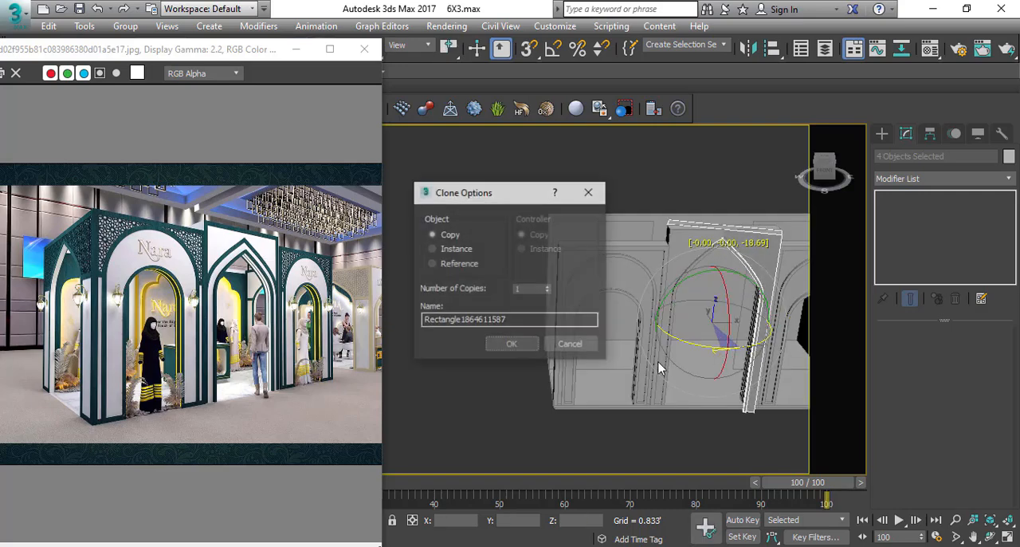
pyautogui.click(569, 342)
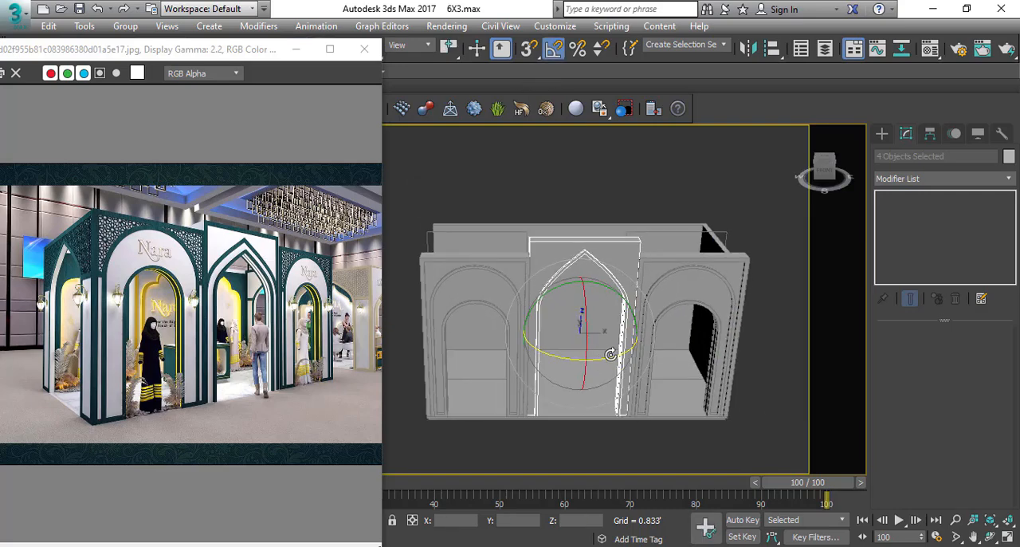
pyautogui.keyDown('shift'); pyautogui.moveTo(611, 354); pyautogui.dragTo(550, 359); pyautogui.keyUp('shift')
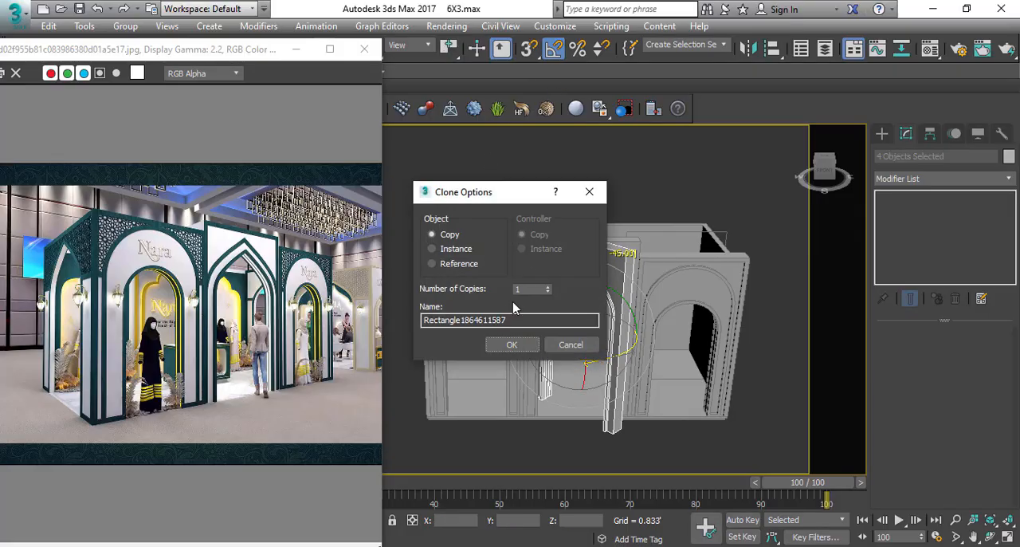
pyautogui.click(512, 344)
pyautogui.keyDown('alt'); pyautogui.moveTo(590, 316); pyautogui.dragTo(645, 330, button='middle'); pyautogui.keyUp('alt')
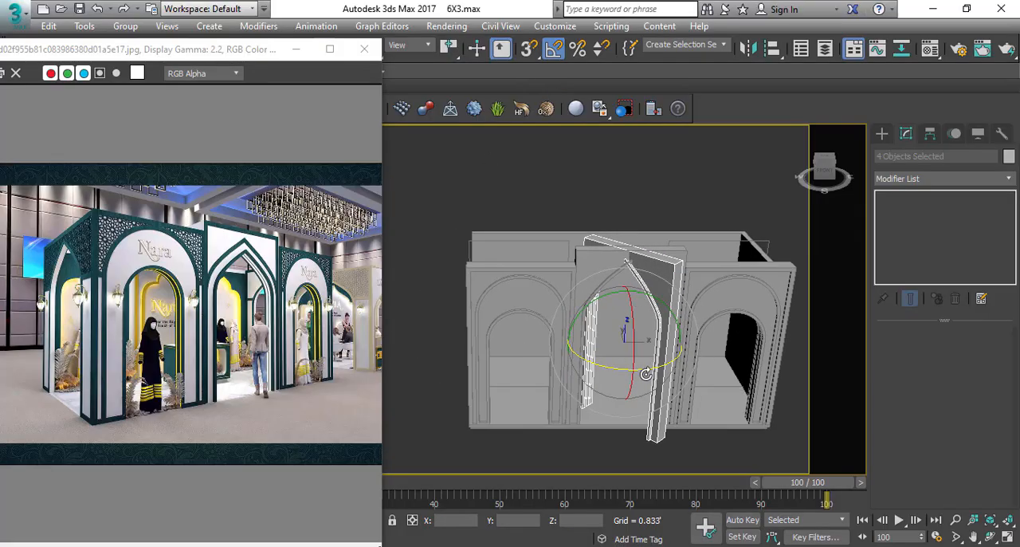
pyautogui.moveTo(646, 374); pyautogui.dragTo(612, 367)
# Move the rotated entrance copies in plan to the stall's left side, between the front and back walls.
pyautogui.press('w')
pyautogui.press('t')
pyautogui.scroll(-5, 634, 304)
pyautogui.moveTo(634, 305); pyautogui.dragTo(647, 345, button='middle')
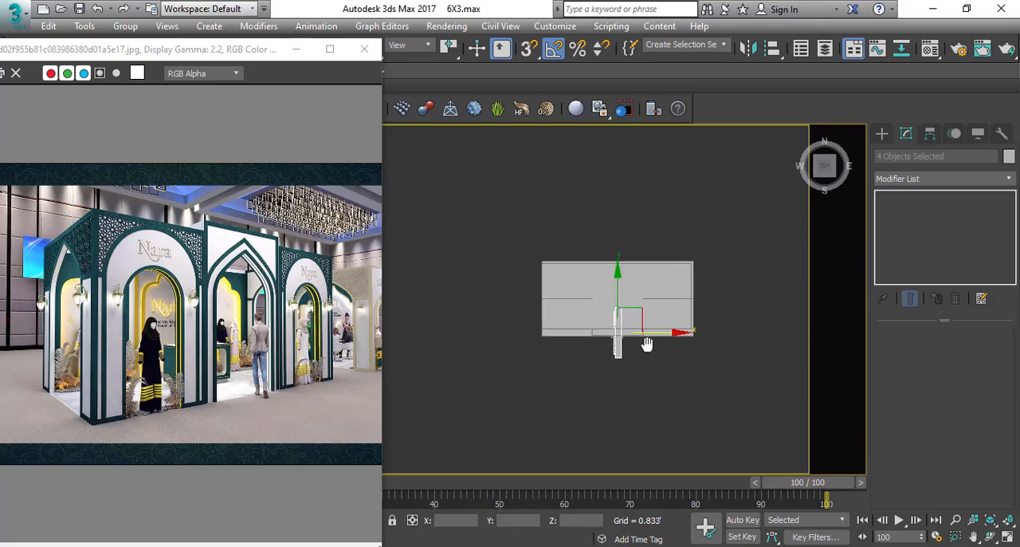
pyautogui.moveTo(634, 323); pyautogui.dragTo(563, 275)
pyautogui.scroll(4, 542, 303)
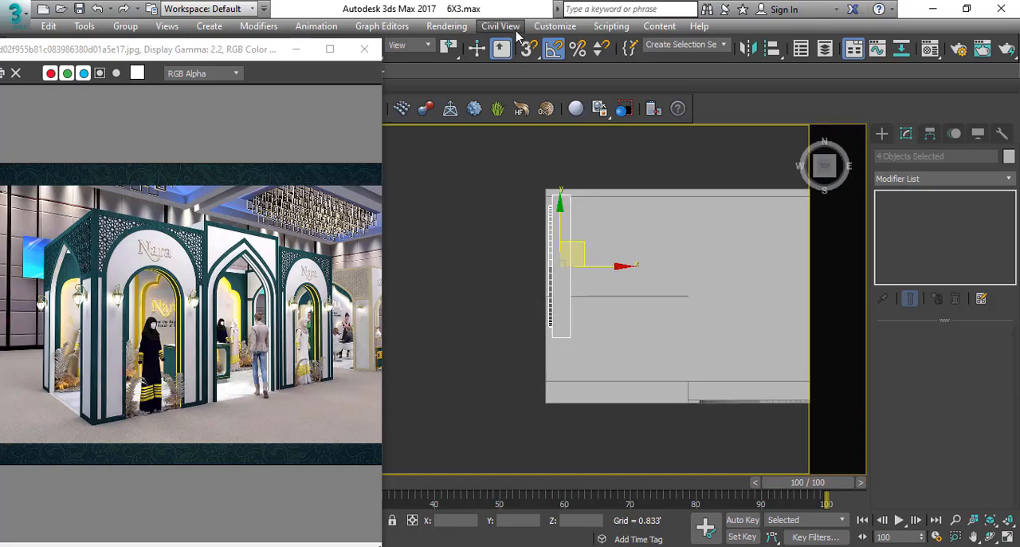
# Snap the front corner of the side entrance copy to the back edge of the front wall in the wireframe plan.
pyautogui.press('F3')
pyautogui.scroll(4, 580, 331)
pyautogui.moveTo(581, 335); pyautogui.dragTo(601, 255, button='middle')
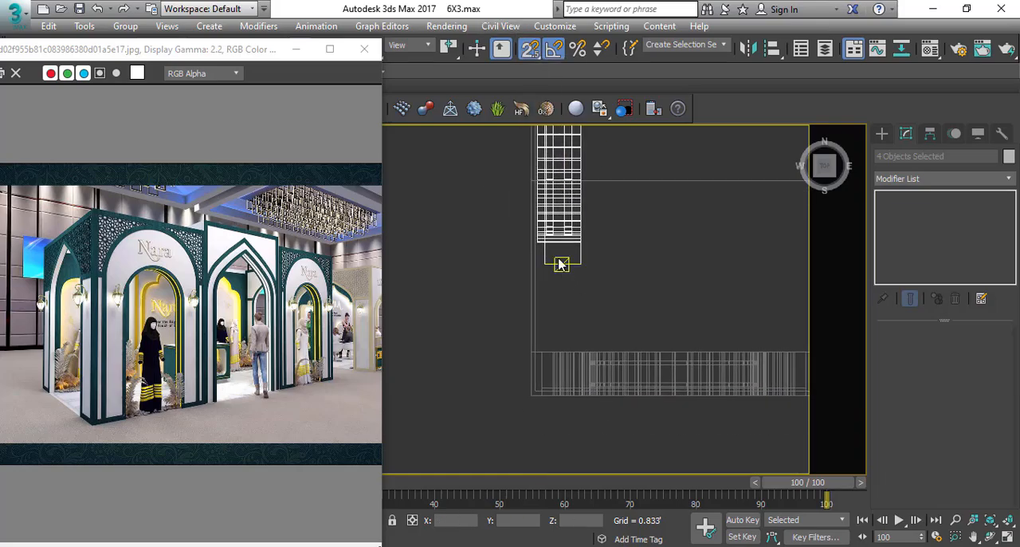
pyautogui.moveTo(543, 264); pyautogui.dragTo(545, 346)
pyautogui.scroll(3, 548, 351)
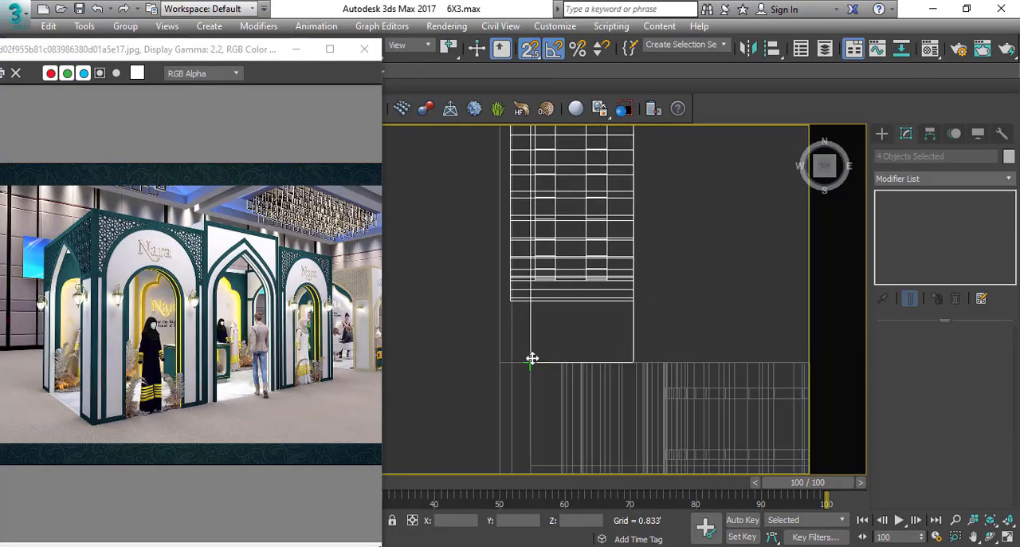
# Examine the side entrance copy's placement in plan and in the shaded perspective view.
pyautogui.press('s')
pyautogui.scroll(-4, 587, 311)
pyautogui.scroll(3, 612, 243)
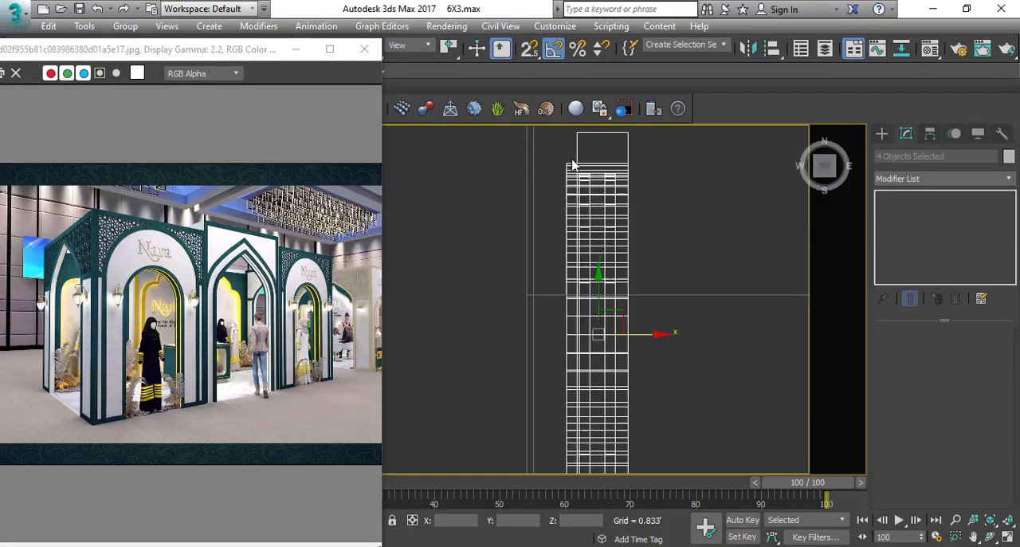
pyautogui.press('s')
pyautogui.scroll(-6, 604, 296)
pyautogui.press('s')
pyautogui.scroll(-4, 575, 313)
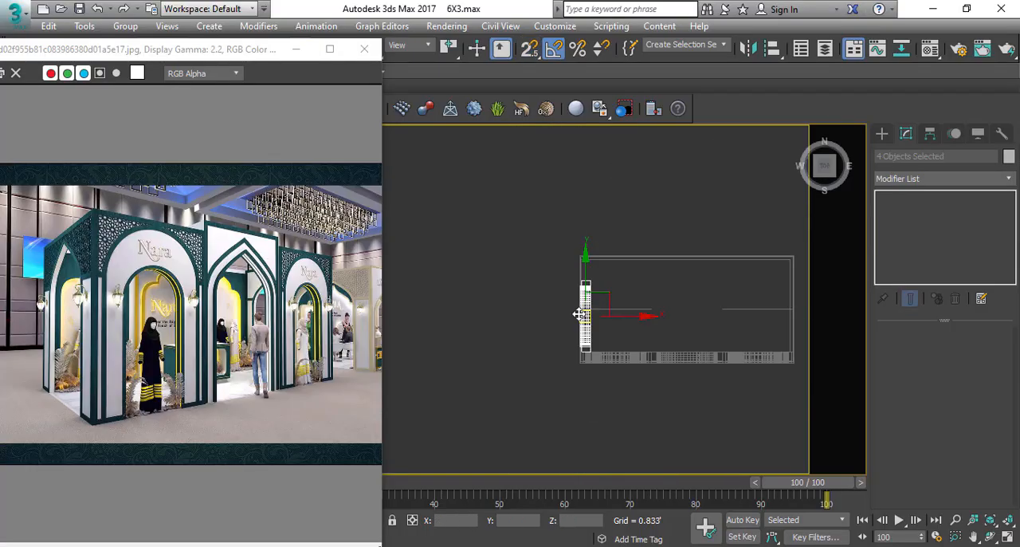
pyautogui.press('p')
pyautogui.moveTo(577, 314)
pyautogui.mouseDown(button='middle')
pyautogui.moveTo(531, 339)
pyautogui.moveTo(652, 303)
pyautogui.mouseUp(button='middle')
pyautogui.press('F3')
pyautogui.scroll(4, 614, 330)
pyautogui.keyDown('alt'); pyautogui.moveTo(615, 330); pyautogui.dragTo(614, 294, button='middle'); pyautogui.keyUp('alt')
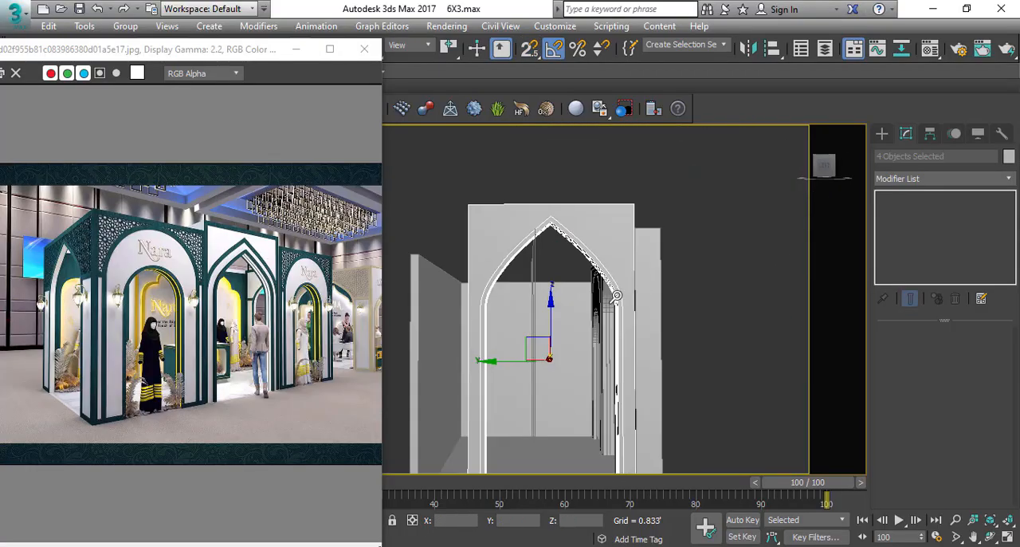
pyautogui.scroll(-4, 614, 294)
pyautogui.click(670, 228)
pyautogui.click(604, 252)
pyautogui.keyDown('alt'); pyautogui.moveTo(603, 252); pyautogui.dragTo(604, 287, button='middle'); pyautogui.keyUp('alt')
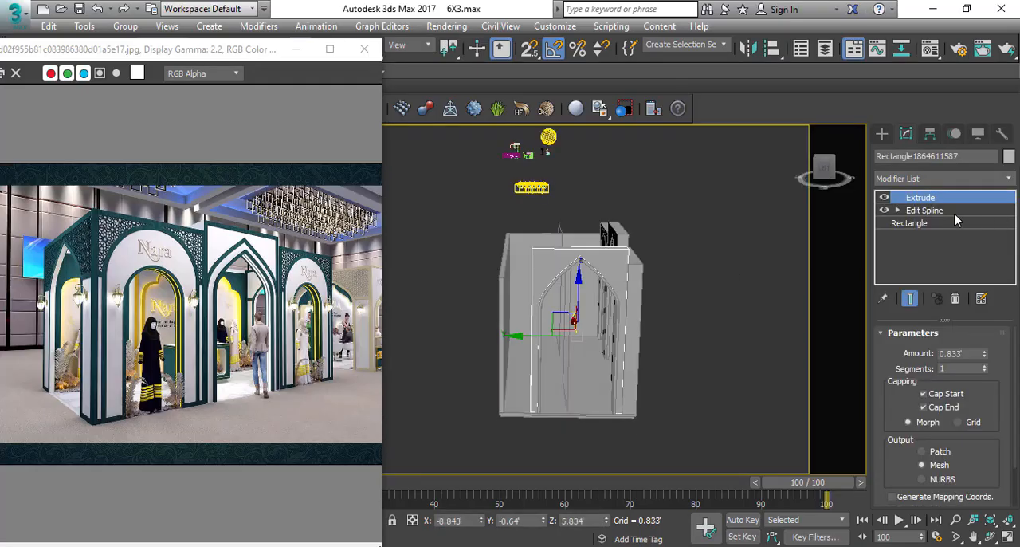
pyautogui.click(899, 210)
pyautogui.click(923, 223)
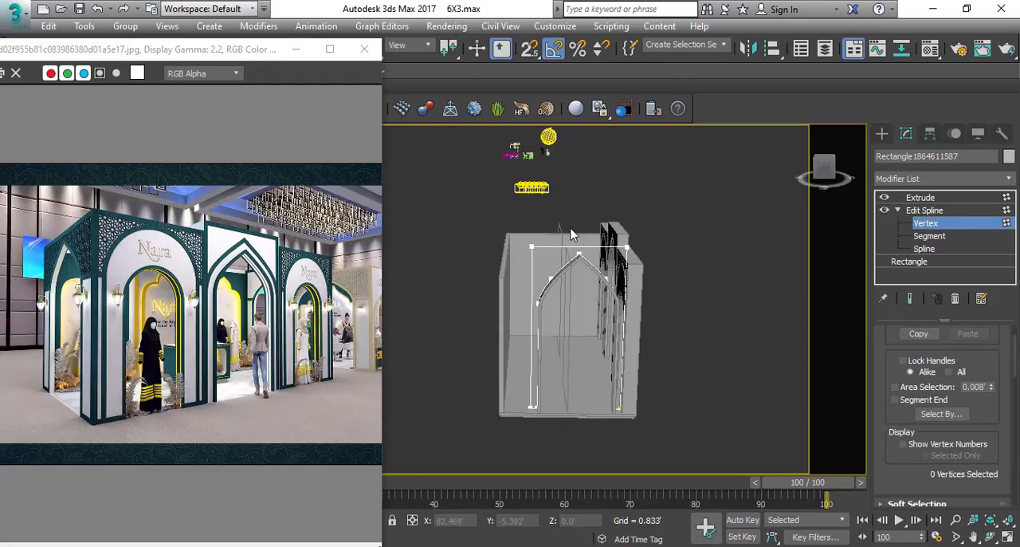
pyautogui.moveTo(569, 468); pyautogui.dragTo(568, 469)
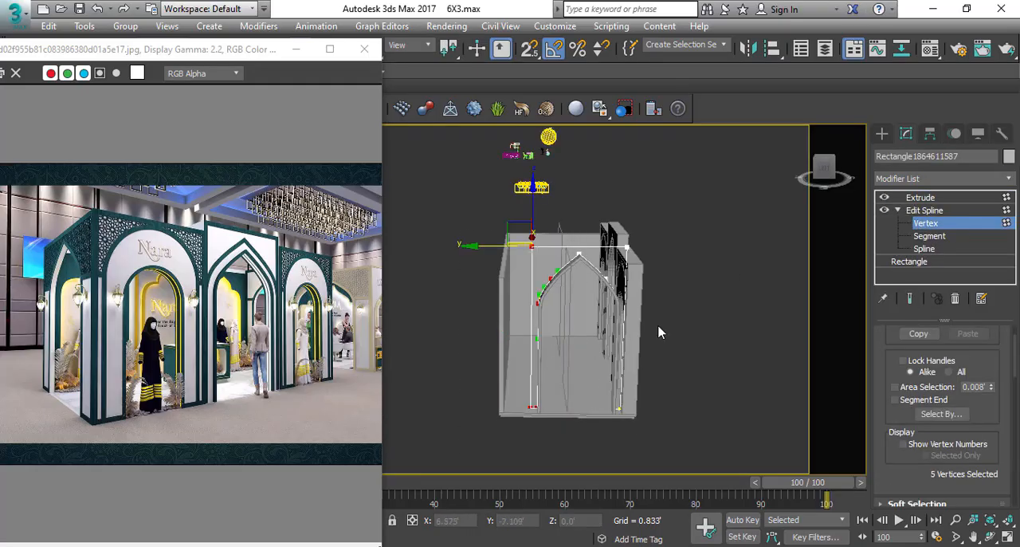
pyautogui.click(959, 199)
# Try to shift the four side entrance objects outward by about 0.12' along X.
pyautogui.keyDown('alt'); pyautogui.moveTo(554, 344); pyautogui.dragTo(563, 286, button='middle'); pyautogui.keyUp('alt')
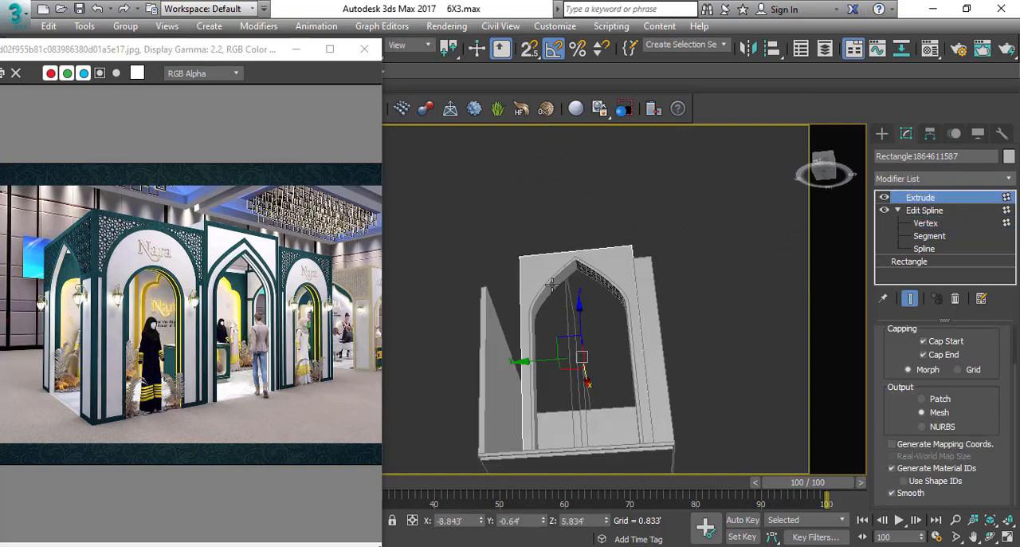
pyautogui.hotkey('ctrl', 'a')
pyautogui.scroll(5, 554, 319)
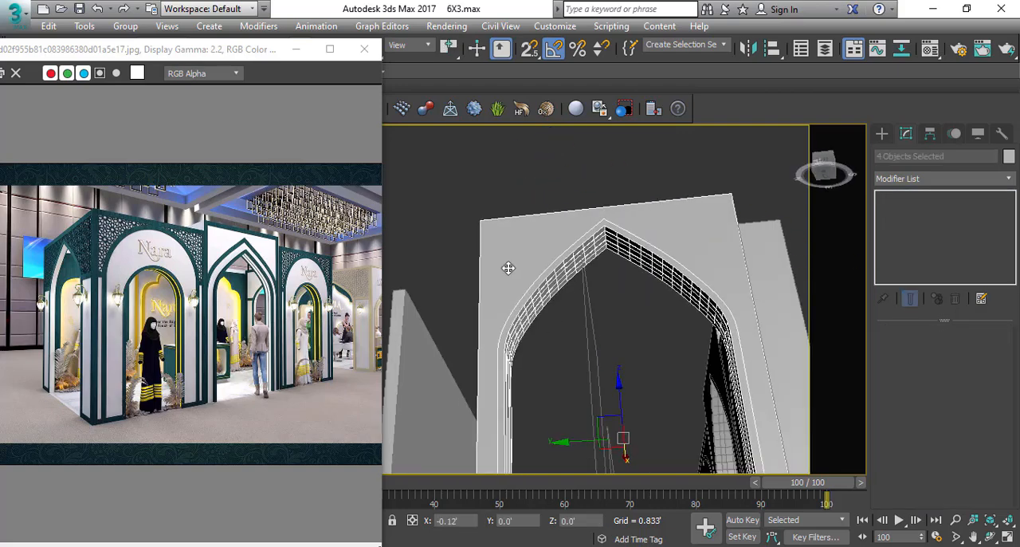
pyautogui.scroll(-5, 509, 268)
pyautogui.click(519, 239)
pyautogui.keyDown('alt'); pyautogui.moveTo(519, 239); pyautogui.dragTo(615, 363, button='middle'); pyautogui.keyUp('alt')
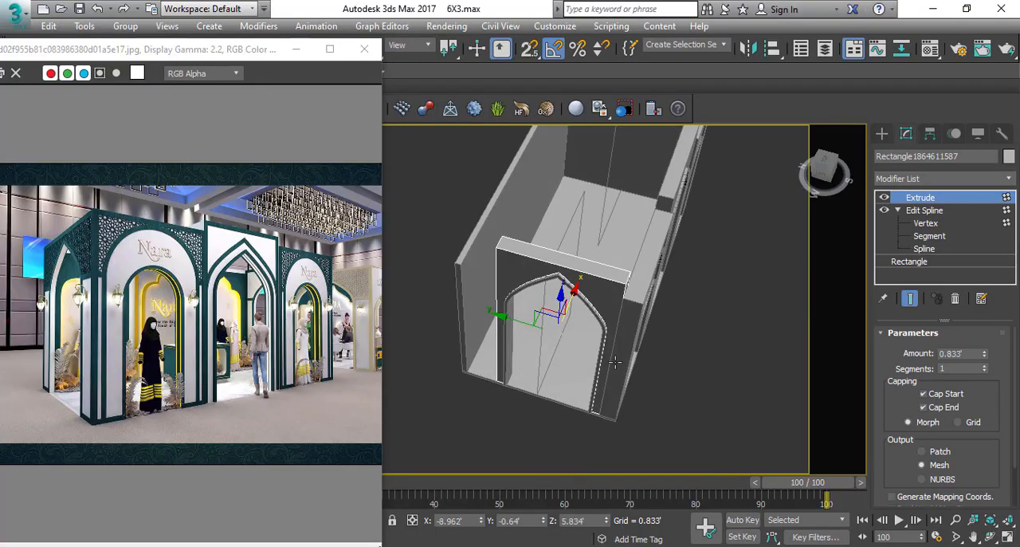
# Set the side entrance wall panel's extrude amount to 1.0'.
pyautogui.scroll(5, 620, 281)
pyautogui.keyDown('alt'); pyautogui.moveTo(601, 326); pyautogui.dragTo(535, 180, button='middle'); pyautogui.keyUp('alt')
pyautogui.scroll(-5, 588, 276)
pyautogui.click(534, 179)
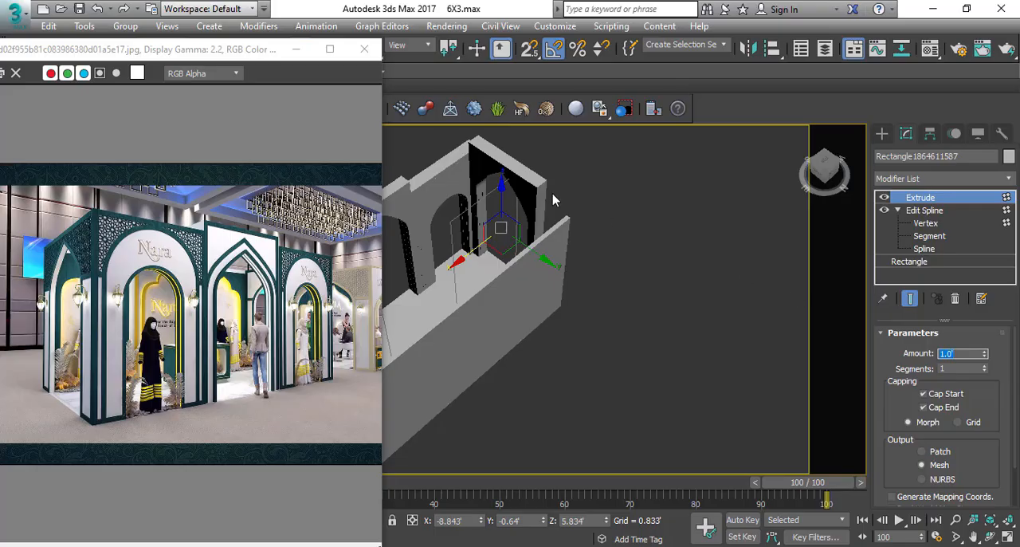
# Add an FFD 2x2x2 modifier to the side entrance wall panel and stretch its rear control points to the back wall.
pyautogui.keyDown('alt'); pyautogui.moveTo(570, 253); pyautogui.dragTo(406, 250, button='middle'); pyautogui.keyUp('alt')
pyautogui.scroll(3, 550, 169)
pyautogui.moveTo(558, 168); pyautogui.dragTo(604, 280, button='middle')
pyautogui.keyDown('ctrl'); pyautogui.keyDown('alt'); pyautogui.moveTo(604, 281); pyautogui.dragTo(569, 343, button='middle'); pyautogui.keyUp('alt'); pyautogui.keyUp('ctrl')
pyautogui.scroll(2, 563, 323)
pyautogui.scroll(-3, 484, 258)
pyautogui.keyDown('alt'); pyautogui.moveTo(484, 257); pyautogui.dragTo(500, 227, button='middle'); pyautogui.keyUp('alt')
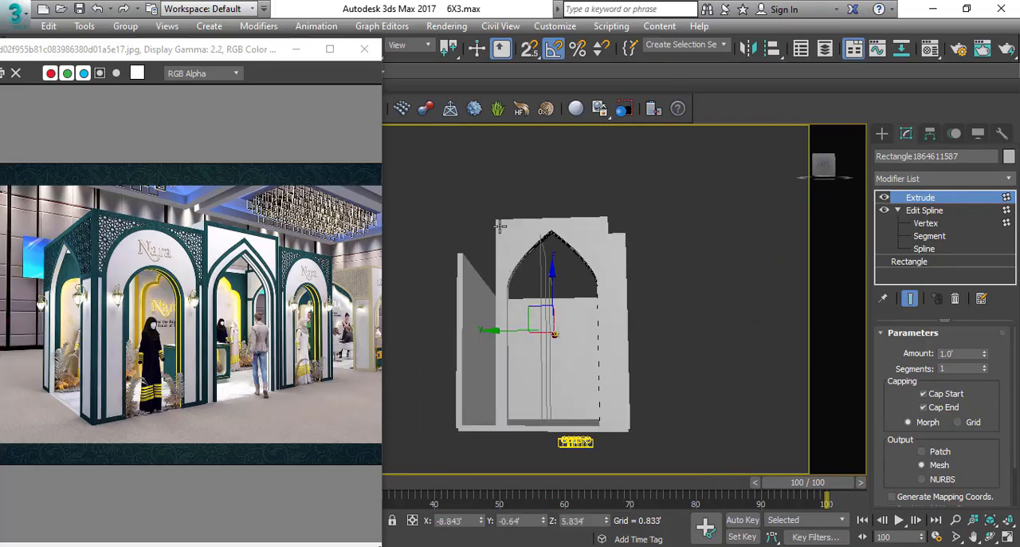
pyautogui.click(950, 179)
pyautogui.press('f')
pyautogui.click(921, 208)
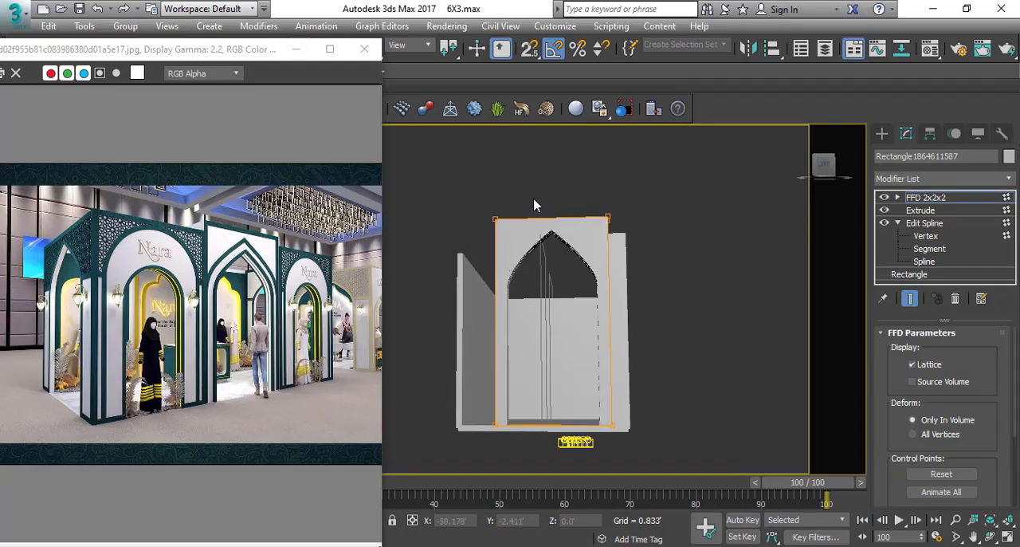
pyautogui.keyDown('alt'); pyautogui.moveTo(535, 205); pyautogui.dragTo(496, 308, button='middle'); pyautogui.keyUp('alt')
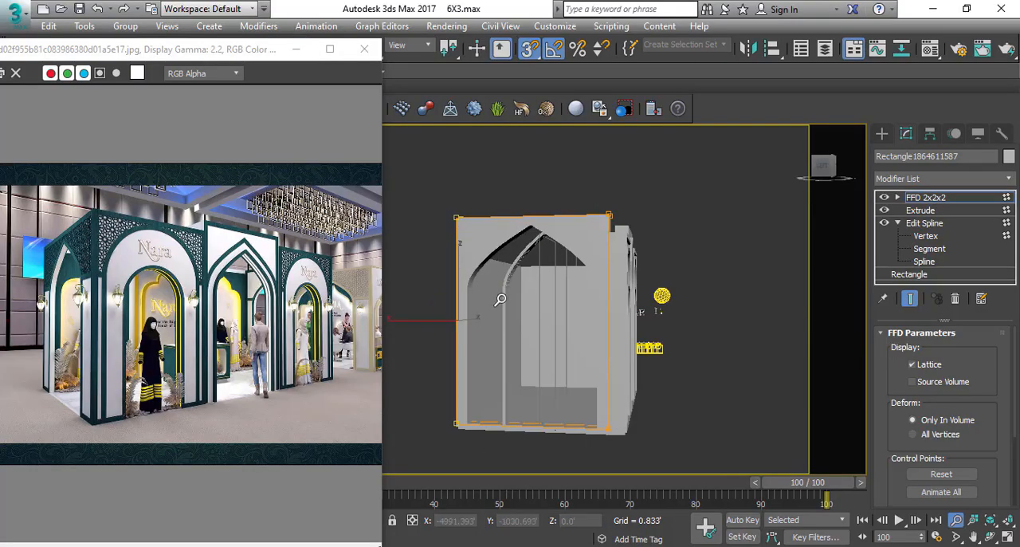
pyautogui.click(937, 198)
pyautogui.press('Delete')
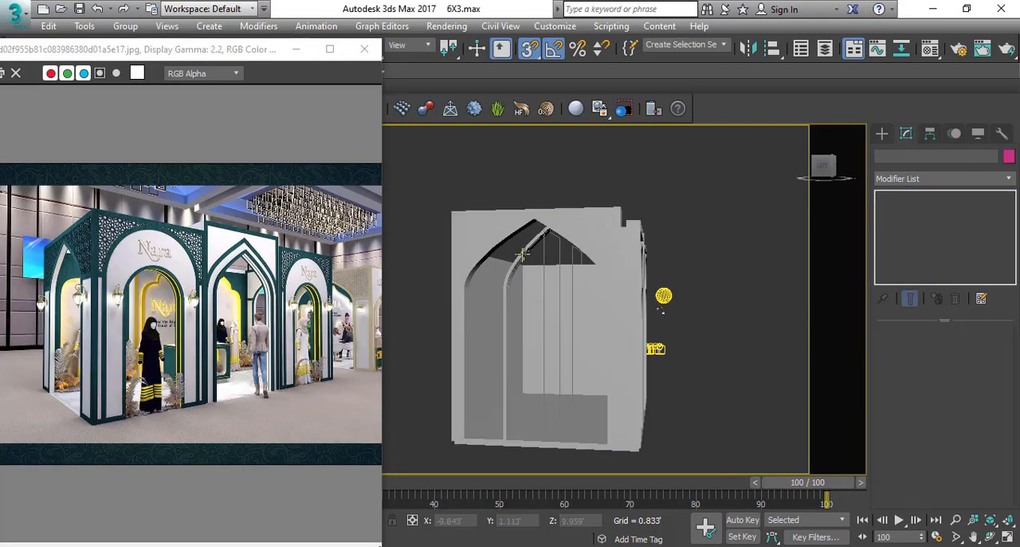
# Add FFD 2x2x2 to the side entrance's arched trim and move its rear control points to the widened opening's rear edge.
pyautogui.scroll(5, 518, 252)
pyautogui.scroll(-6, 515, 253)
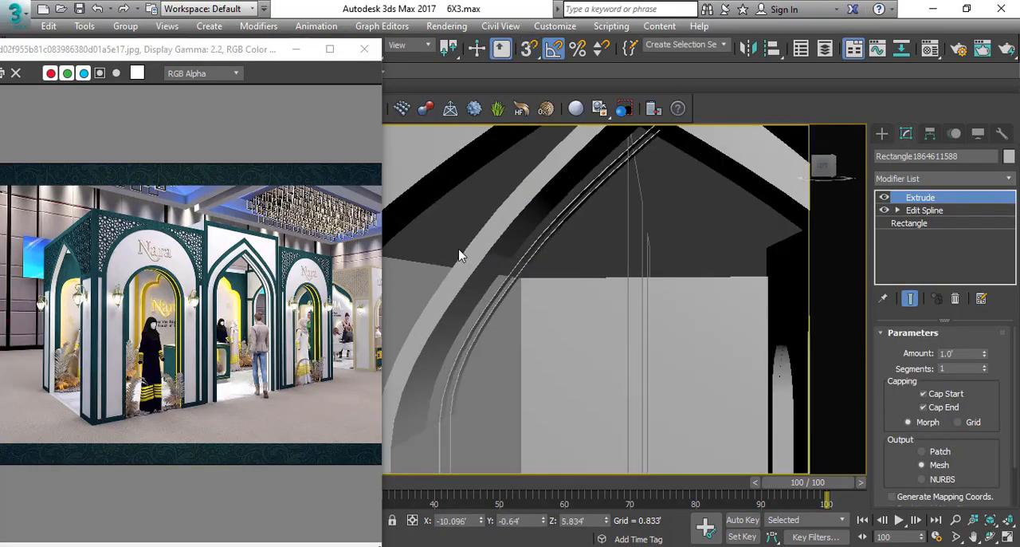
pyautogui.click(942, 178)
pyautogui.press('f')
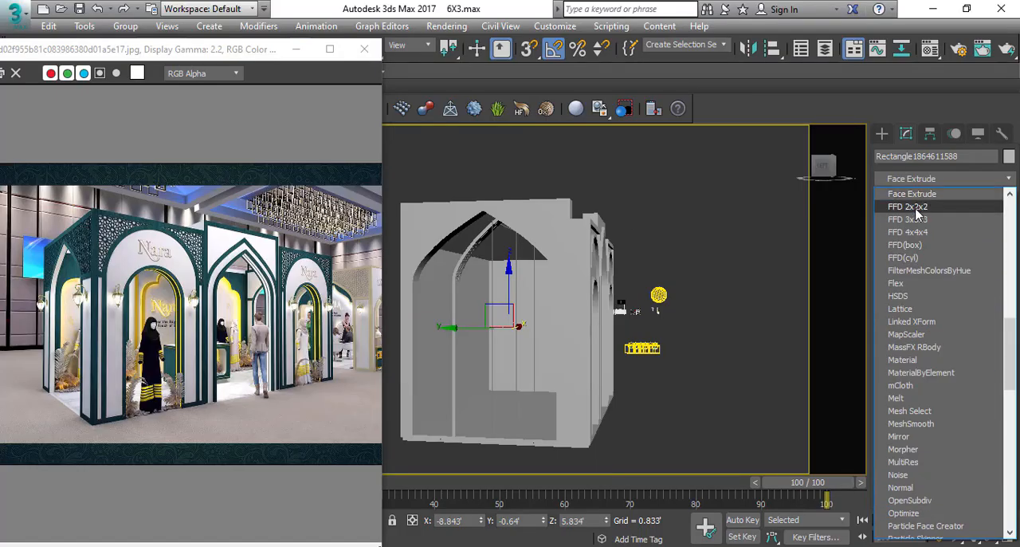
pyautogui.click(917, 201)
pyautogui.keyDown('alt'); pyautogui.moveTo(432, 355); pyautogui.dragTo(540, 398, button='middle'); pyautogui.keyUp('alt')
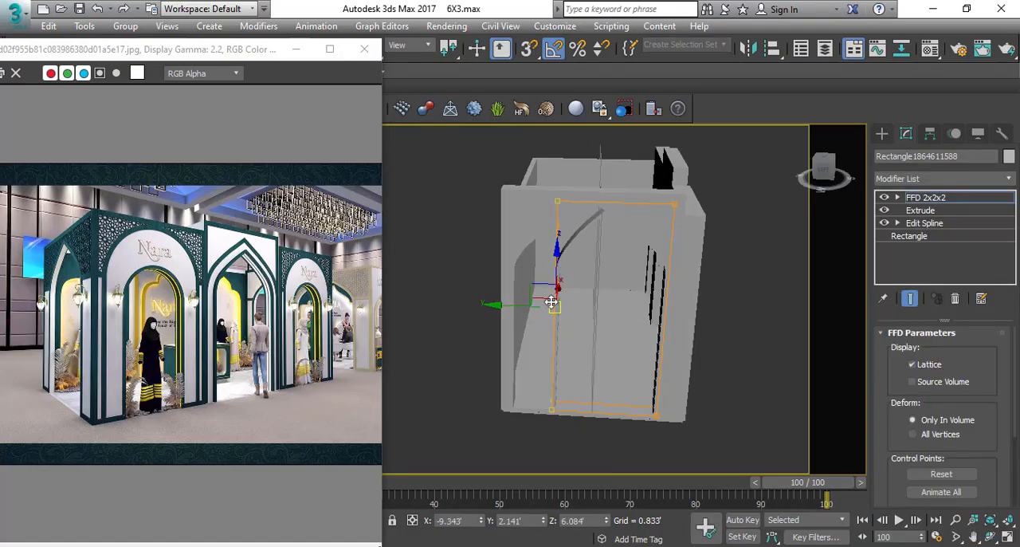
pyautogui.press('F3')
pyautogui.moveTo(540, 398); pyautogui.dragTo(519, 406)
pyautogui.press('F3')
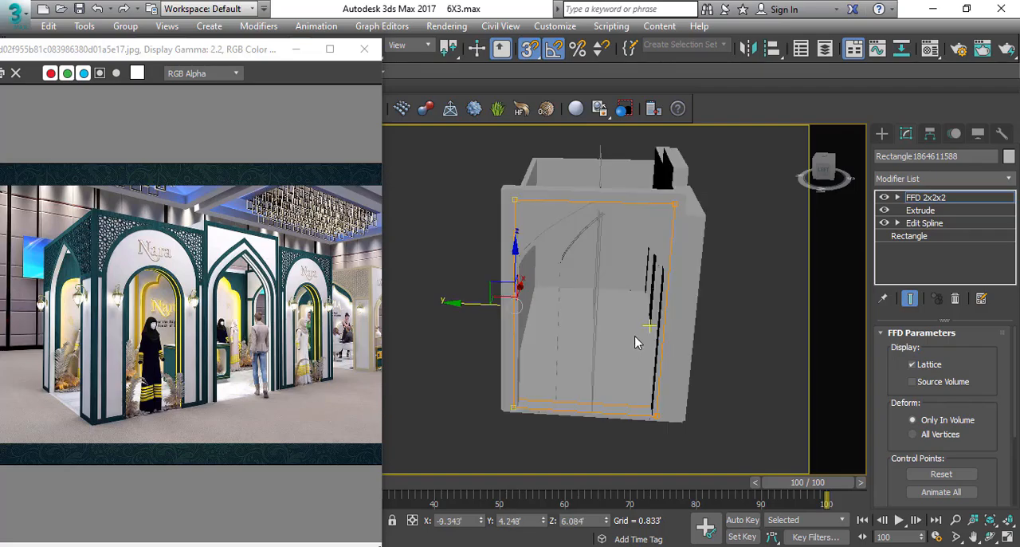
# Adjust the arched trim's front-side FFD control points to fit the front edge of the wall panel's opening.
pyautogui.moveTo(635, 338)
pyautogui.keyDown('alt'); pyautogui.mouseDown(button='middle')
pyautogui.moveTo(613, 282)
pyautogui.moveTo(549, 300)
pyautogui.moveTo(511, 419)
pyautogui.moveTo(491, 433)
pyautogui.mouseUp(button='middle'); pyautogui.keyUp('alt')
pyautogui.scroll(2, 579, 296)
pyautogui.scroll(1, 579, 295)
pyautogui.scroll(-3, 546, 298)
pyautogui.keyDown('alt'); pyautogui.moveTo(483, 330); pyautogui.dragTo(545, 289, button='middle'); pyautogui.keyUp('alt')
pyautogui.scroll(3, 647, 295)
pyautogui.scroll(-3, 547, 252)
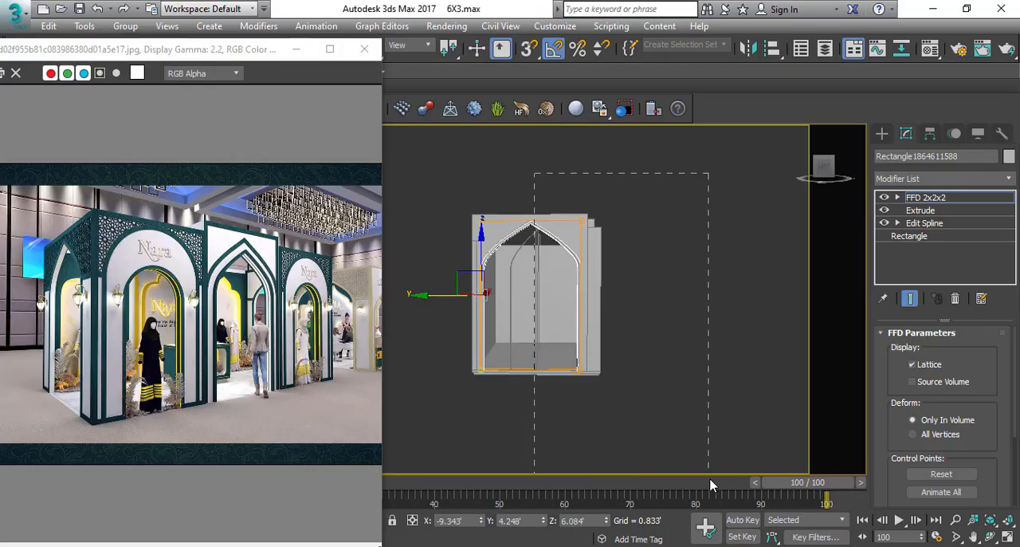
pyautogui.moveTo(710, 479); pyautogui.dragTo(709, 480)
pyautogui.keyDown('alt'); pyautogui.moveTo(577, 310); pyautogui.dragTo(582, 343, button='middle'); pyautogui.keyUp('alt')
pyautogui.scroll(3, 582, 343)
pyautogui.scroll(3, 578, 397)
pyautogui.scroll(-3, 550, 350)
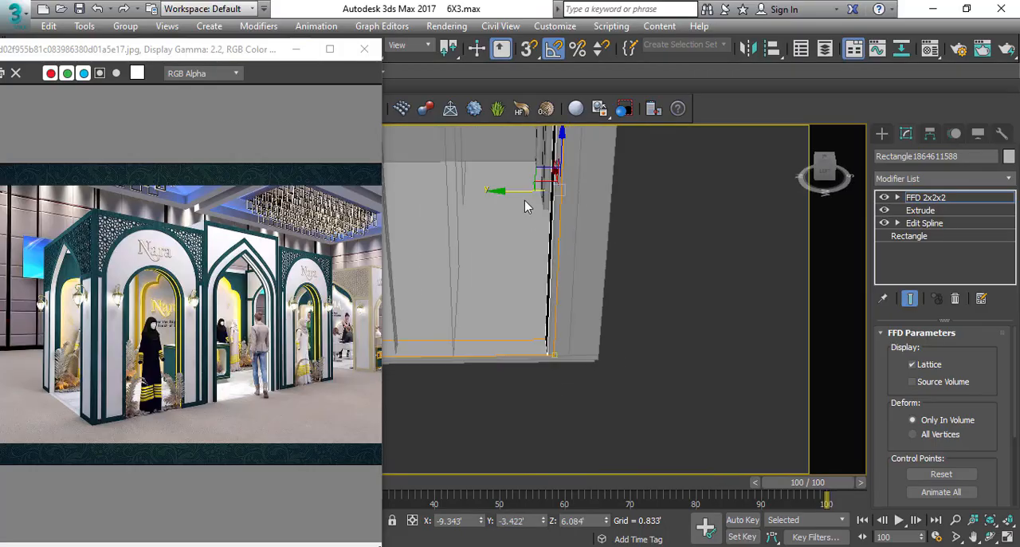
pyautogui.press('s')
pyautogui.scroll(-3, 648, 281)
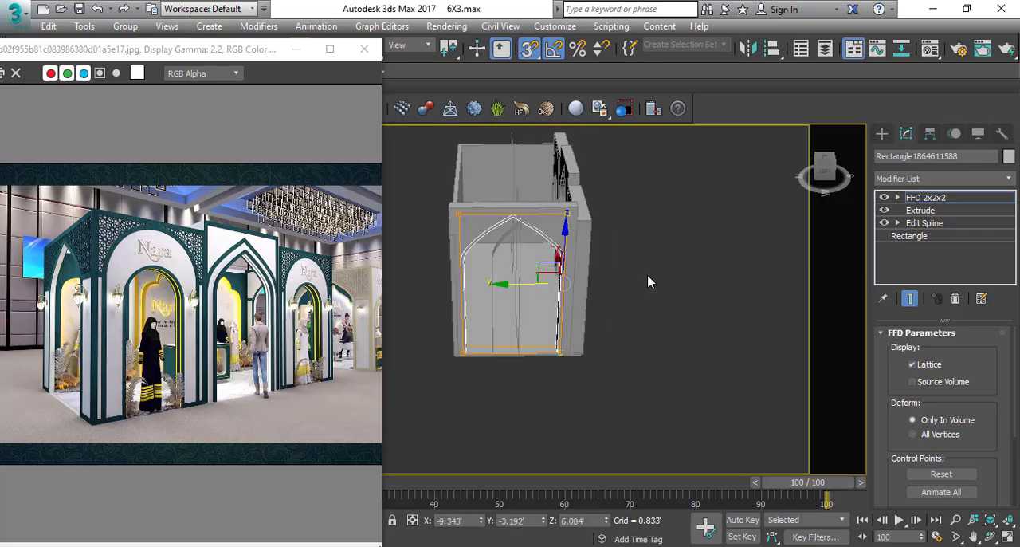
# Inspect the arched trim's fit around the pointed opening and leave its FFD control-point editing.
pyautogui.keyDown('alt'); pyautogui.moveTo(648, 282); pyautogui.dragTo(509, 260, button='middle'); pyautogui.keyUp('alt')
pyautogui.scroll(3, 516, 201)
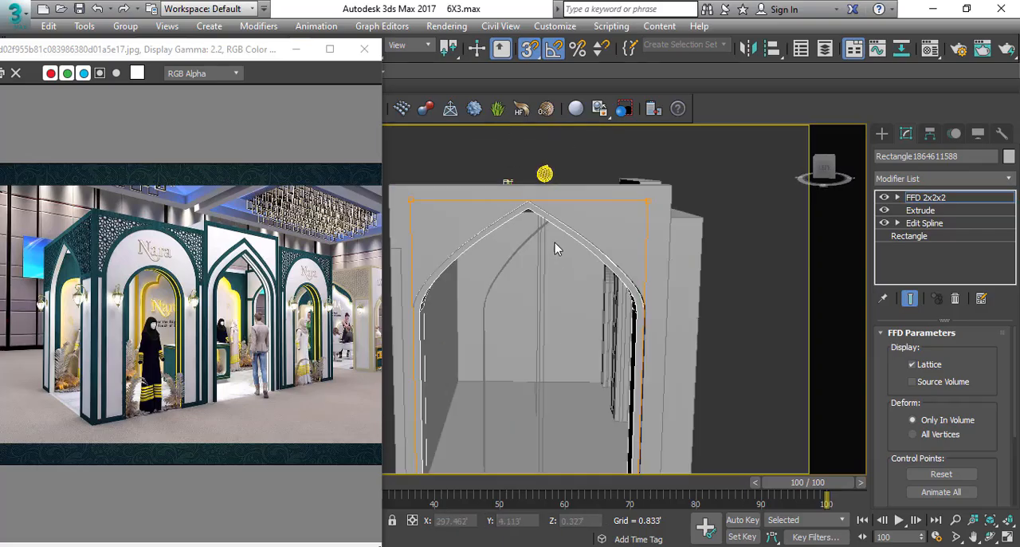
pyautogui.scroll(3, 555, 243)
pyautogui.moveTo(505, 136); pyautogui.dragTo(554, 199, button='middle')
pyautogui.scroll(-2, 609, 235)
pyautogui.scroll(-3, 601, 221)
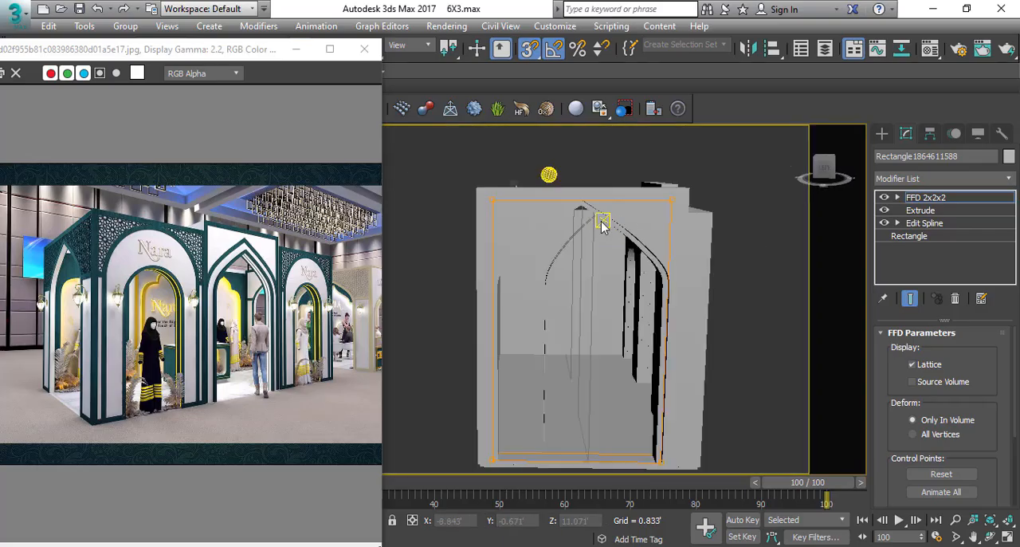
pyautogui.scroll(3, 625, 269)
pyautogui.moveTo(622, 269)
pyautogui.keyDown('alt'); pyautogui.mouseDown(button='middle')
pyautogui.moveTo(645, 263)
pyautogui.moveTo(630, 269)
pyautogui.mouseUp(button='middle'); pyautogui.keyUp('alt')
pyautogui.scroll(-3, 624, 271)
pyautogui.moveTo(549, 238); pyautogui.dragTo(647, 256, button='middle')
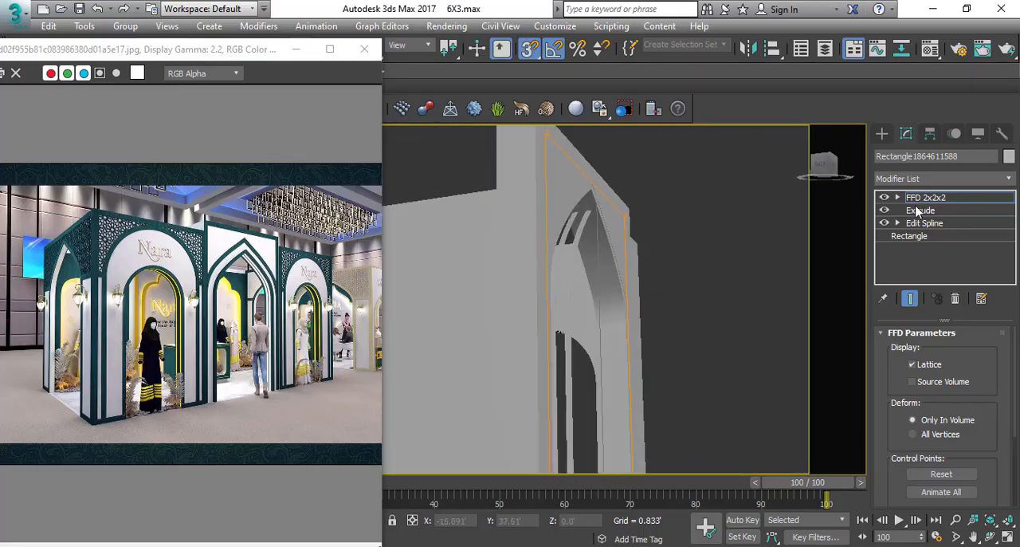
pyautogui.click(931, 201)
pyautogui.click(662, 268)
pyautogui.keyDown('alt'); pyautogui.moveTo(619, 296); pyautogui.dragTo(564, 323, button='middle'); pyautogui.keyUp('alt')
pyautogui.press('s')
# Delete the unstretched inner arch outline and the leftover rectangle spline inside the side entrance.
pyautogui.click(503, 295)
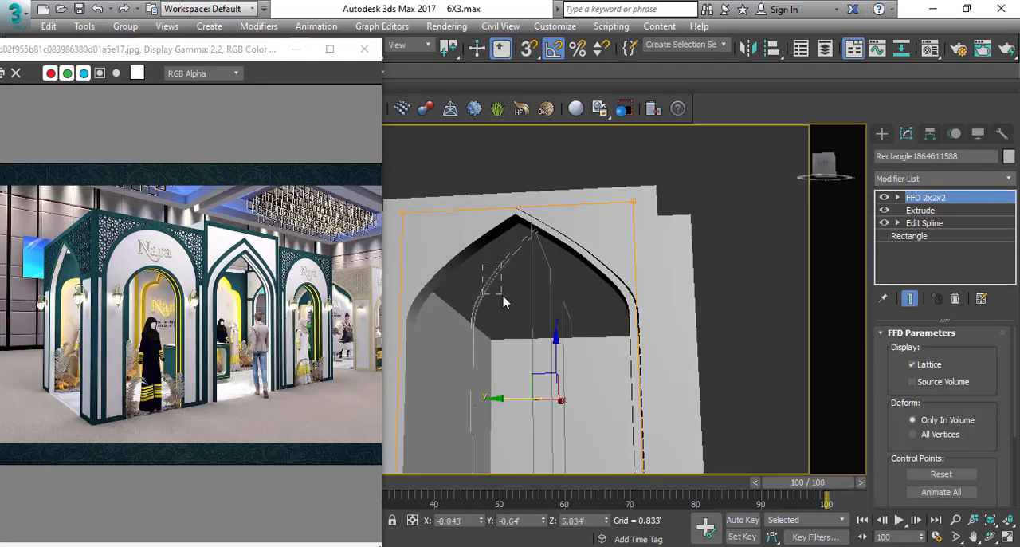
pyautogui.keyDown('ctrl'); pyautogui.click(514, 297); pyautogui.keyUp('ctrl')
pyautogui.click(545, 283)
pyautogui.keyDown('alt'); pyautogui.moveTo(507, 298); pyautogui.dragTo(581, 281, button='middle'); pyautogui.keyUp('alt')
pyautogui.moveTo(518, 288); pyautogui.dragTo(511, 288)
pyautogui.keyDown('alt'); pyautogui.moveTo(520, 290); pyautogui.dragTo(529, 312, button='middle'); pyautogui.keyUp('alt')
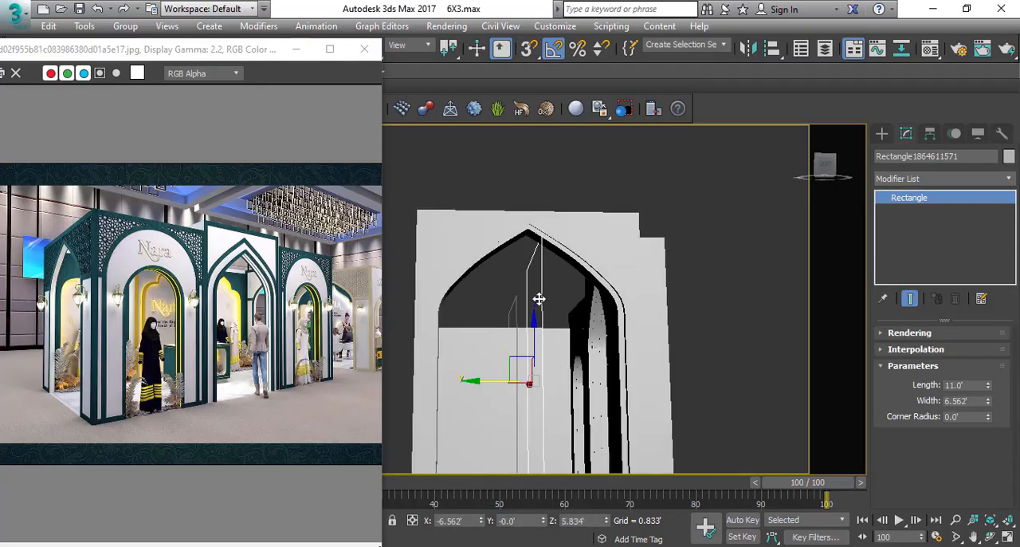
pyautogui.moveTo(535, 312); pyautogui.dragTo(537, 311)
pyautogui.keyDown('alt'); pyautogui.moveTo(536, 311); pyautogui.dragTo(536, 303, button='middle'); pyautogui.keyUp('alt')
pyautogui.press('Delete')
# Examine the widened side entrance together with the front facade from several angles against the Nara reference.
pyautogui.moveTo(508, 270)
pyautogui.mouseDown(button='middle')
pyautogui.moveTo(547, 245)
pyautogui.moveTo(500, 269)
pyautogui.mouseUp(button='middle')
pyautogui.scroll(-3, 509, 268)
pyautogui.scroll(3, 575, 224)
pyautogui.moveTo(580, 371); pyautogui.dragTo(580, 347, button='middle')
pyautogui.click(621, 237)
pyautogui.press('z')
pyautogui.scroll(-4, 619, 240)
pyautogui.keyDown('alt'); pyautogui.moveTo(620, 241); pyautogui.dragTo(584, 267, button='middle'); pyautogui.keyUp('alt')
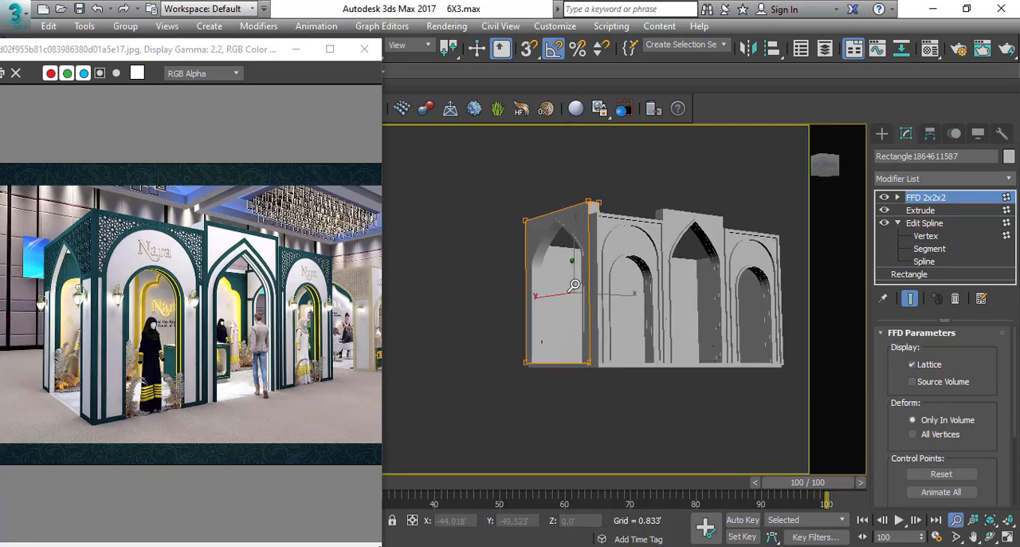
pyautogui.scroll(-1, 584, 270)
pyautogui.click(520, 218)
pyautogui.keyDown('alt'); pyautogui.moveTo(521, 218); pyautogui.dragTo(518, 332, button='middle'); pyautogui.keyUp('alt')
pyautogui.scroll(3, 606, 256)
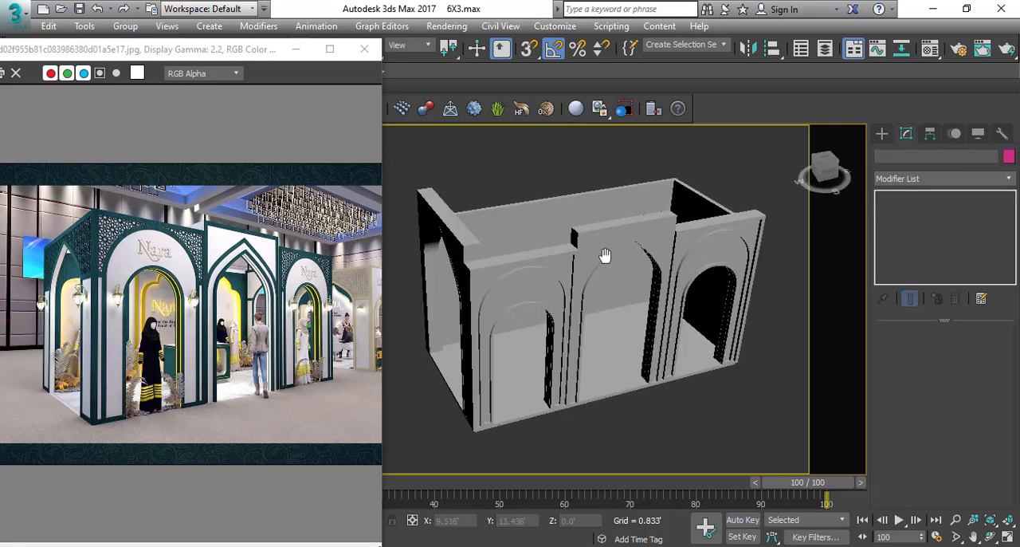
pyautogui.keyDown('alt'); pyautogui.moveTo(606, 257); pyautogui.dragTo(478, 231, button='middle'); pyautogui.keyUp('alt')
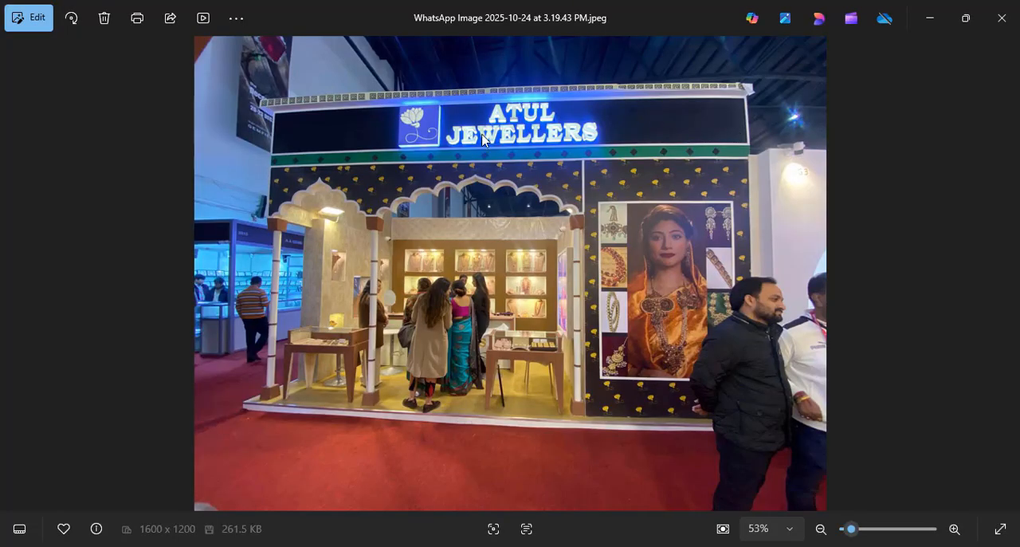
# Check the Atul Jewellers reference photo and return to the 6X3.max stall model in 3ds Max.
pyautogui.hotkey('alt', 'Tab')
pyautogui.hotkey('alt', 'Tab')
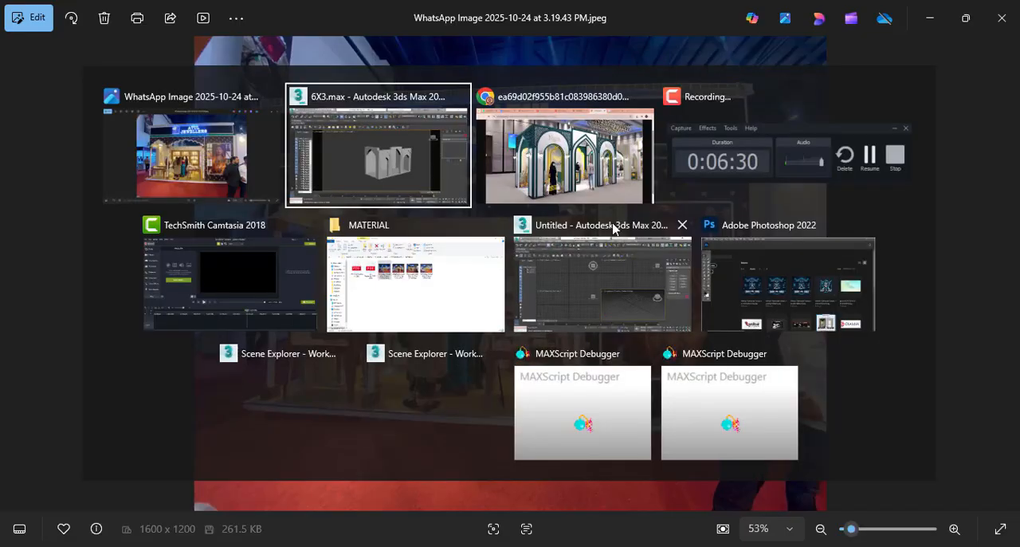
pyautogui.hotkey('alt', 'Tab')
pyautogui.hotkey('alt', 'Tab')
# Lower the upper spline vertices of the centre entrance wall until its top is level with the adjacent front panels.
pyautogui.keyDown('alt'); pyautogui.moveTo(561, 245); pyautogui.dragTo(531, 231, button='middle'); pyautogui.keyUp('alt')
pyautogui.scroll(3, 582, 231)
pyautogui.click(576, 225)
pyautogui.scroll(-1, 562, 235)
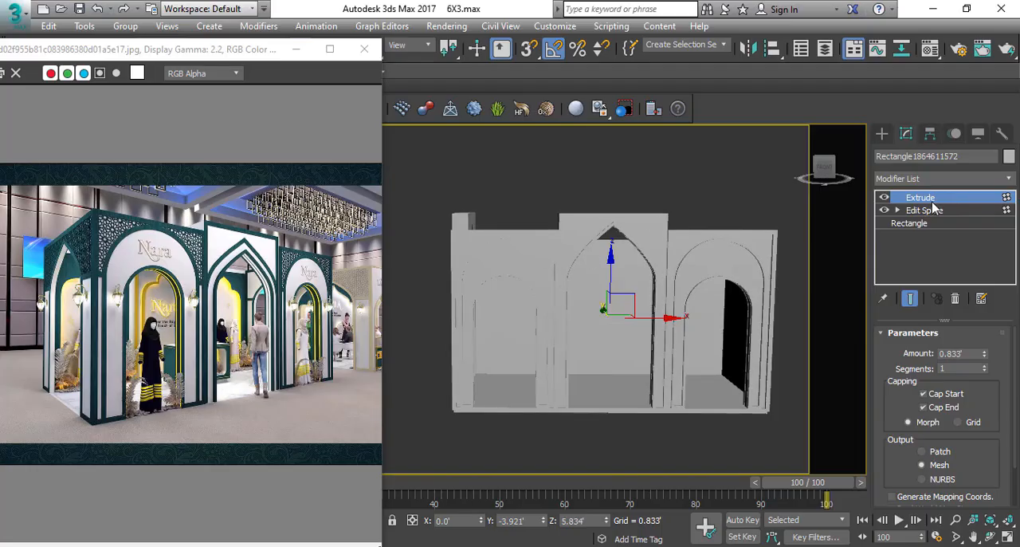
pyautogui.click(897, 209)
pyautogui.click(926, 223)
pyautogui.moveTo(755, 178); pyautogui.dragTo(472, 234)
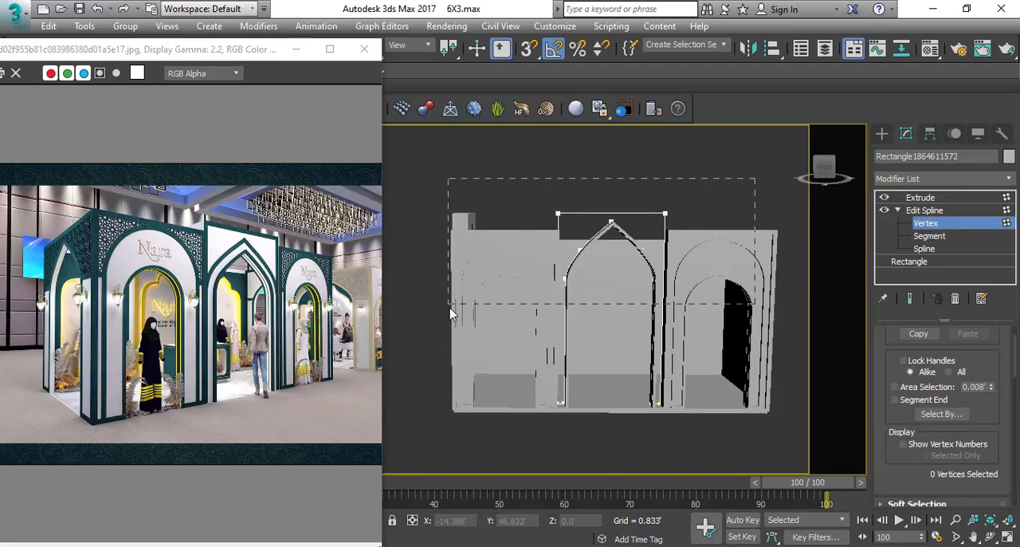
pyautogui.moveTo(451, 313); pyautogui.dragTo(450, 311)
pyautogui.scroll(2, 587, 204)
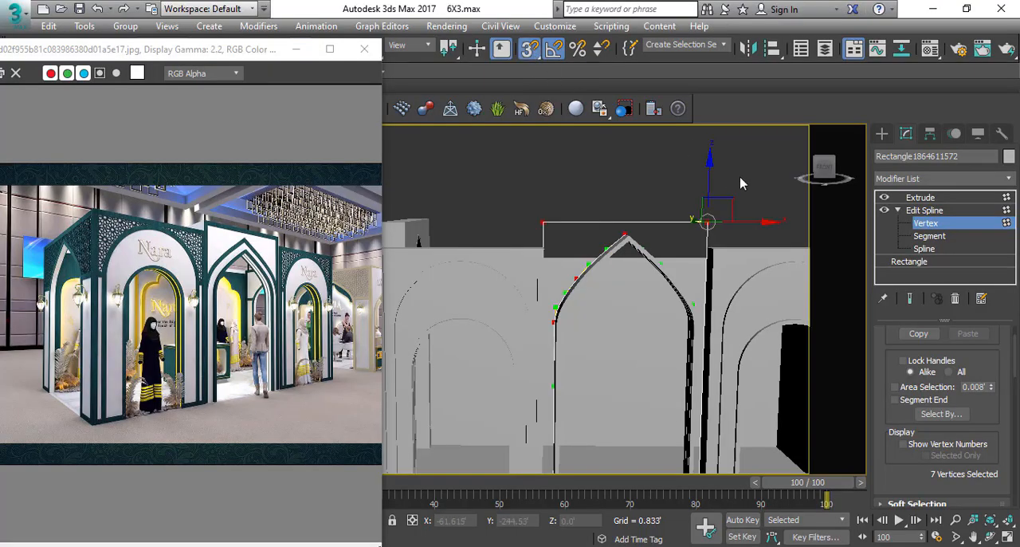
pyautogui.moveTo(713, 170); pyautogui.dragTo(712, 193)
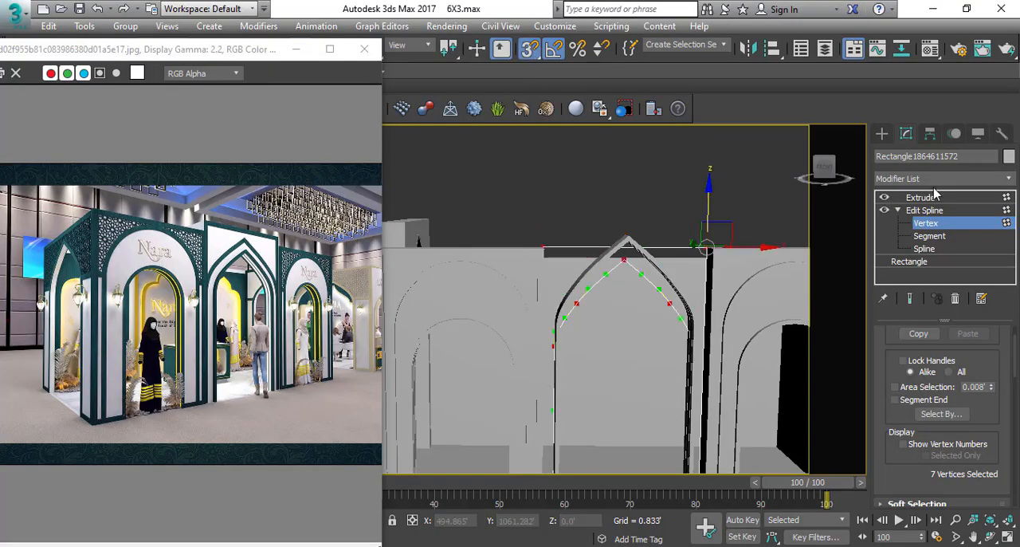
pyautogui.click(921, 197)
# Lower the apex and curve vertices of the 1' thick centre entrance arch until its point sits below the wall top.
pyautogui.click(629, 249)
pyautogui.click(626, 241)
pyautogui.scroll(-3, 626, 242)
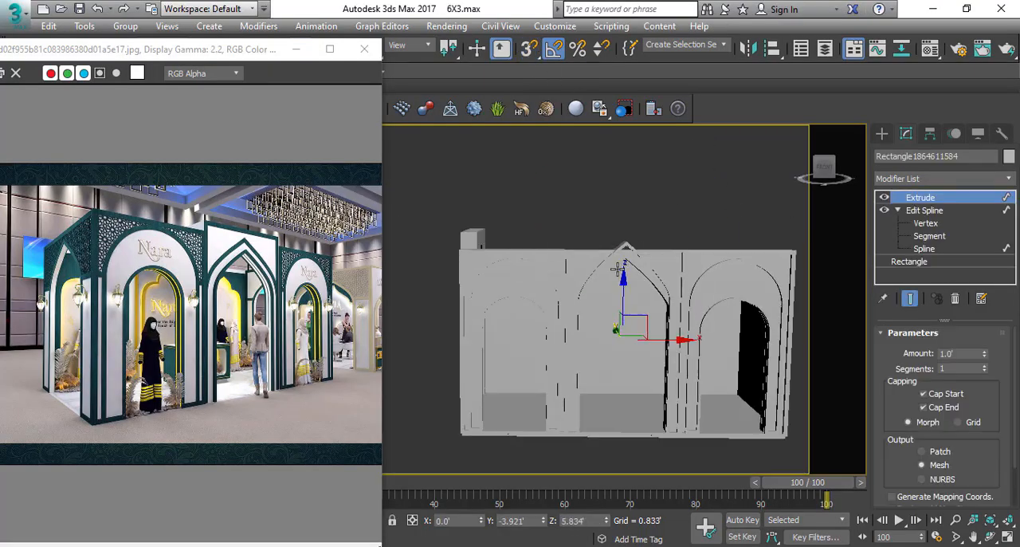
pyautogui.moveTo(622, 267)
pyautogui.keyDown('alt'); pyautogui.mouseDown(button='middle')
pyautogui.moveTo(572, 239)
pyautogui.moveTo(492, 267)
pyautogui.moveTo(652, 269)
pyautogui.moveTo(614, 263)
pyautogui.mouseUp(button='middle'); pyautogui.keyUp('alt')
pyautogui.scroll(3, 652, 268)
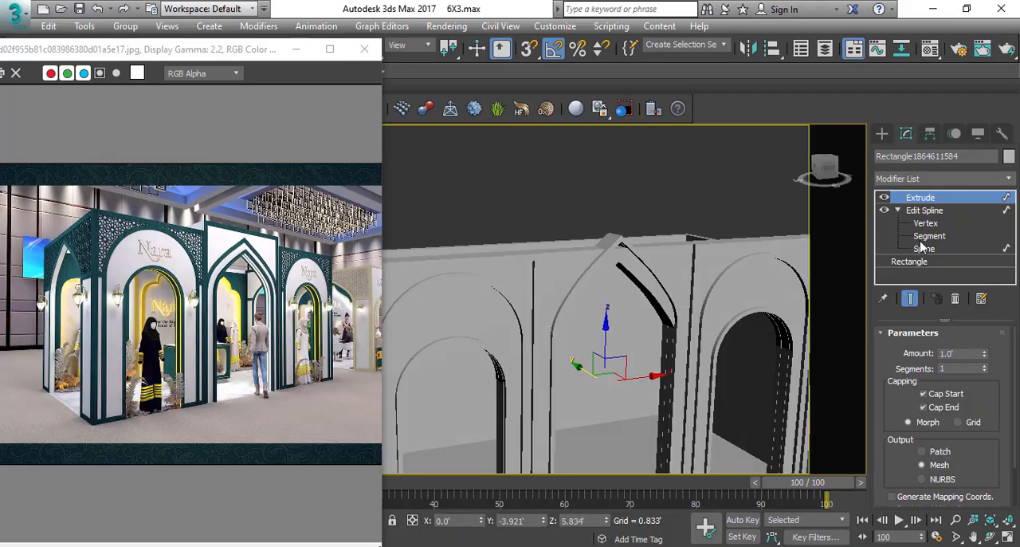
pyautogui.click(926, 224)
pyautogui.press('F3')
pyautogui.moveTo(455, 190); pyautogui.dragTo(747, 406)
pyautogui.press('F3')
pyautogui.keyDown('alt'); pyautogui.moveTo(648, 317); pyautogui.dragTo(547, 257, button='middle'); pyautogui.keyUp('alt')
pyautogui.scroll(3, 612, 230)
pyautogui.moveTo(614, 233); pyautogui.dragTo(598, 238, button='middle')
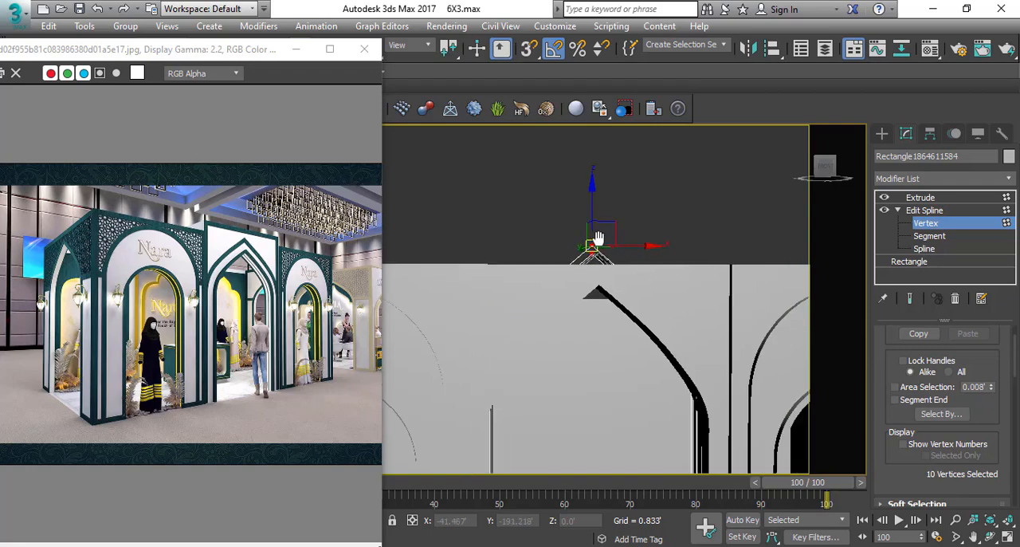
pyautogui.press('s')
pyautogui.moveTo(592, 230); pyautogui.dragTo(601, 284)
pyautogui.keyDown('alt'); pyautogui.moveTo(601, 284); pyautogui.dragTo(617, 281, button='middle'); pyautogui.keyUp('alt')
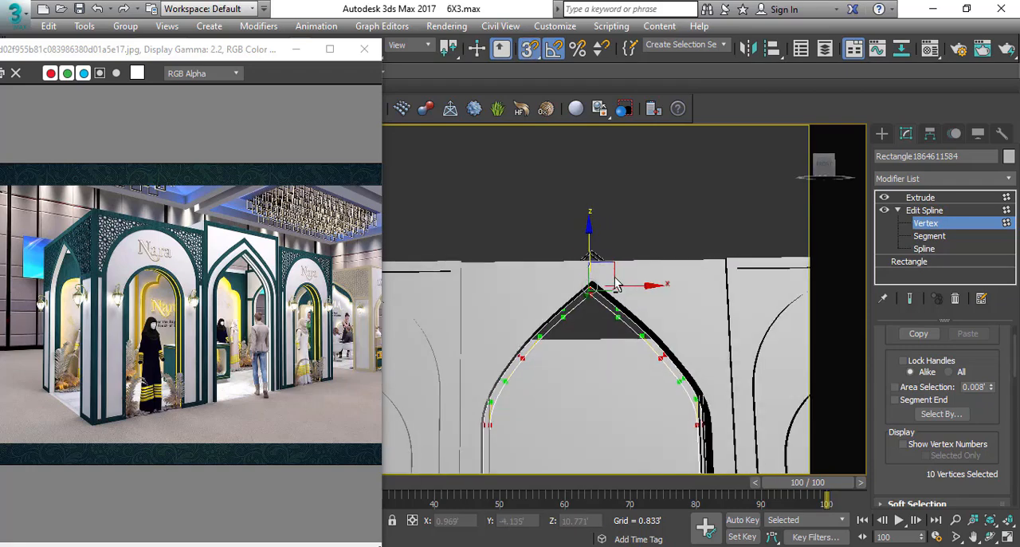
pyautogui.scroll(3, 617, 282)
pyautogui.click(925, 197)
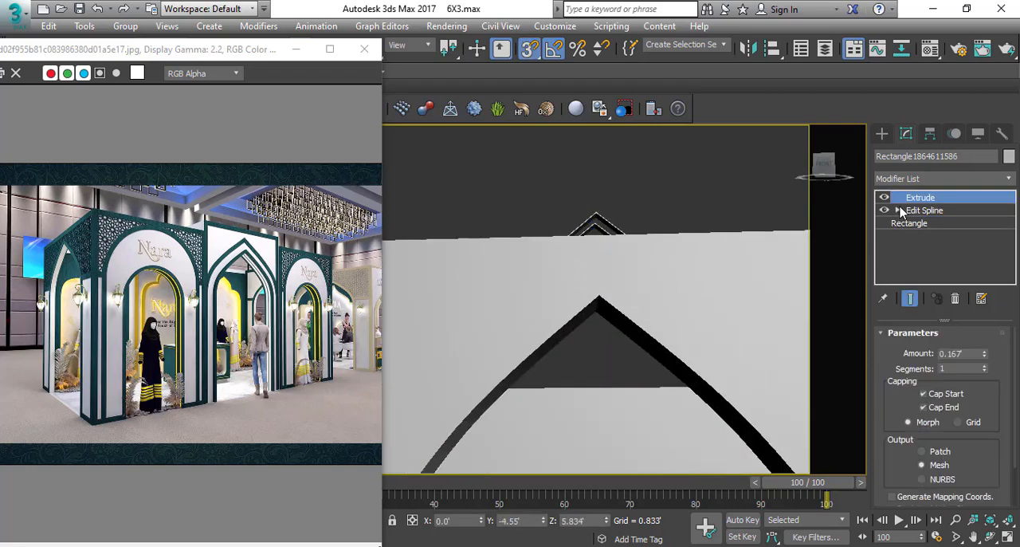
# Lower the upper vertices of the 0.167' thick inner trim so it follows the lowered centre arch.
pyautogui.click(899, 210)
pyautogui.scroll(-4, 445, 237)
pyautogui.press('F3')
pyautogui.moveTo(553, 266); pyautogui.dragTo(580, 268, button='middle')
pyautogui.moveTo(656, 203); pyautogui.dragTo(349, 391)
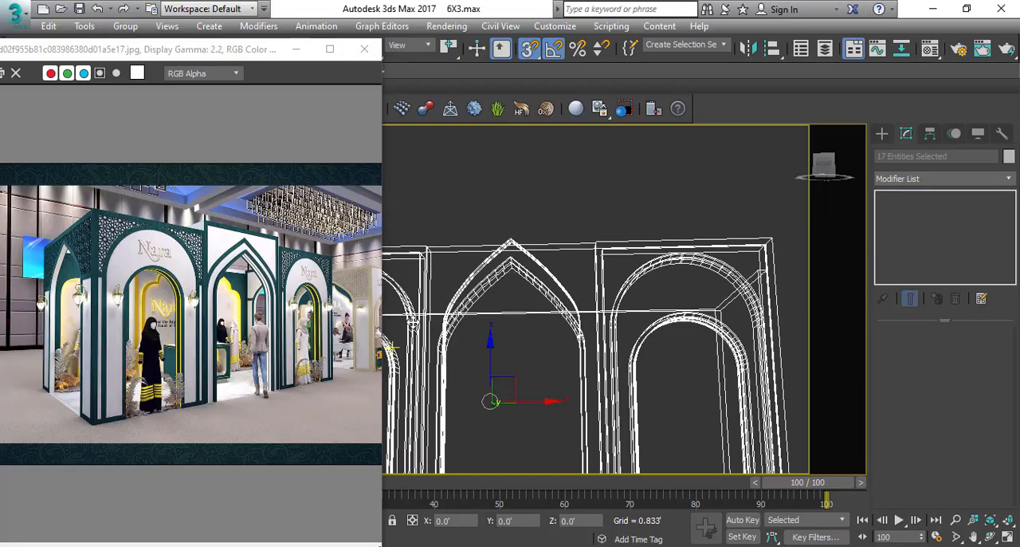
pyautogui.click(519, 243)
pyautogui.scroll(4, 518, 231)
pyautogui.click(515, 218)
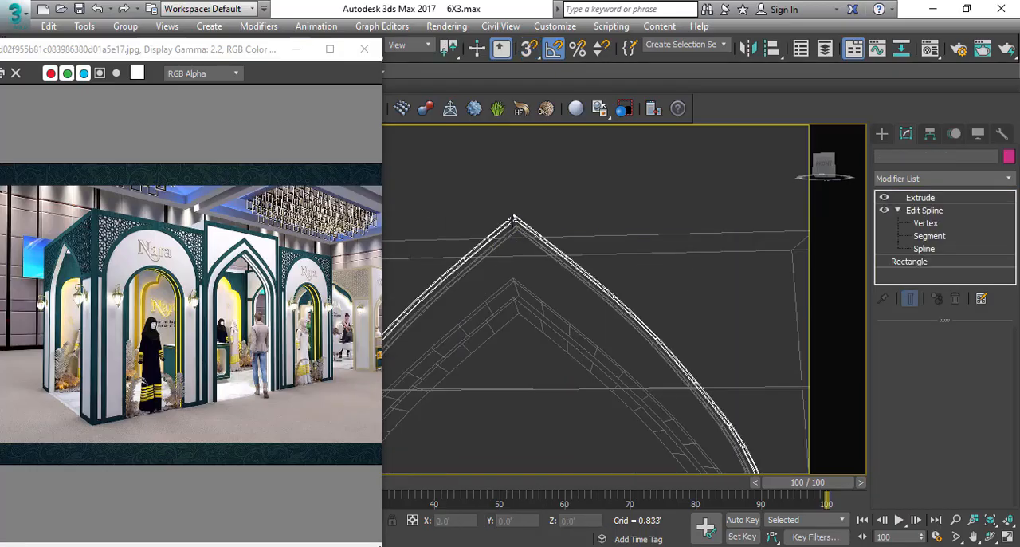
pyautogui.scroll(-3, 478, 267)
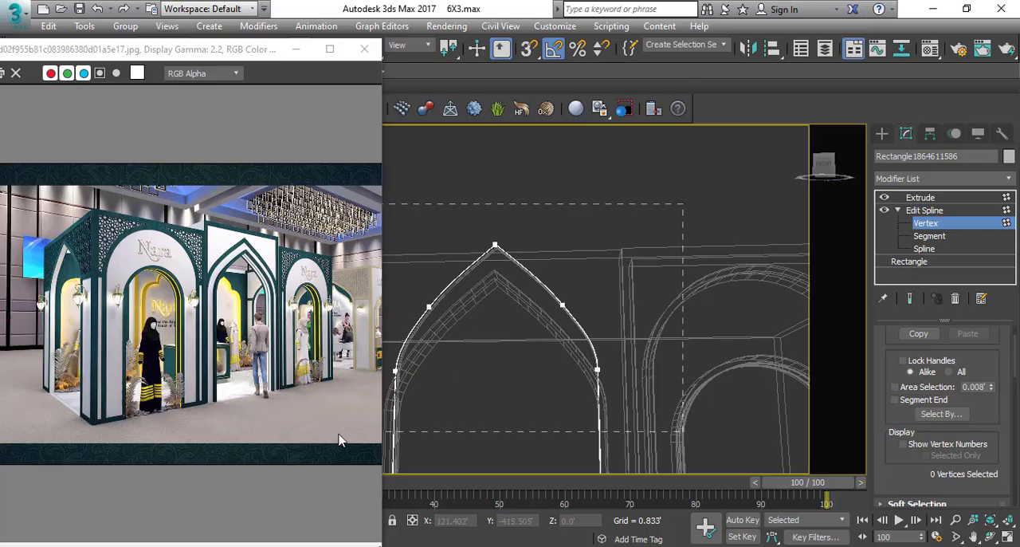
pyautogui.moveTo(339, 440); pyautogui.dragTo(339, 440)
pyautogui.scroll(2, 495, 234)
pyautogui.press('F3')
pyautogui.press('s')
pyautogui.moveTo(501, 223); pyautogui.dragTo(498, 305)
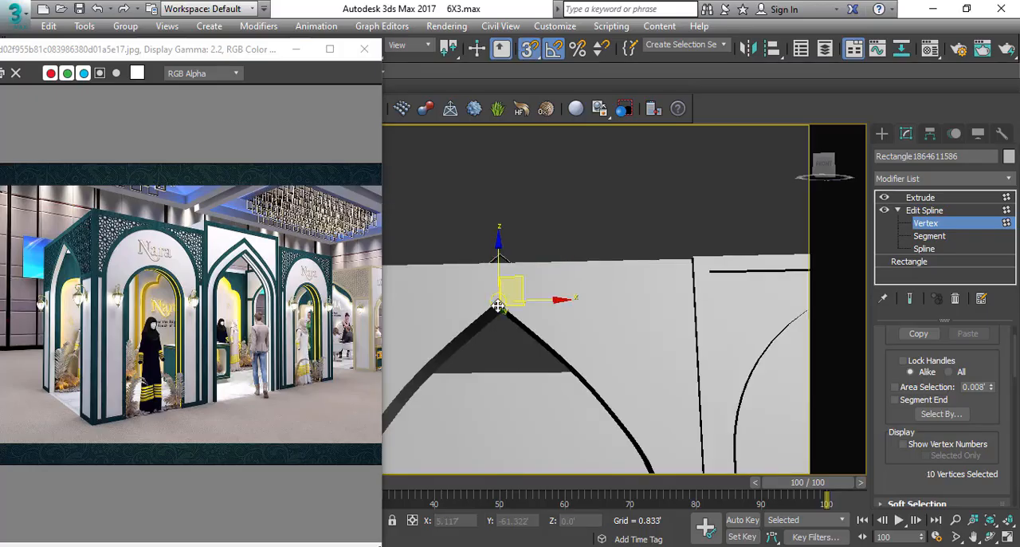
# Delete the unlowered trim outline that still rises above the wall behind the centre arch.
pyautogui.click(927, 210)
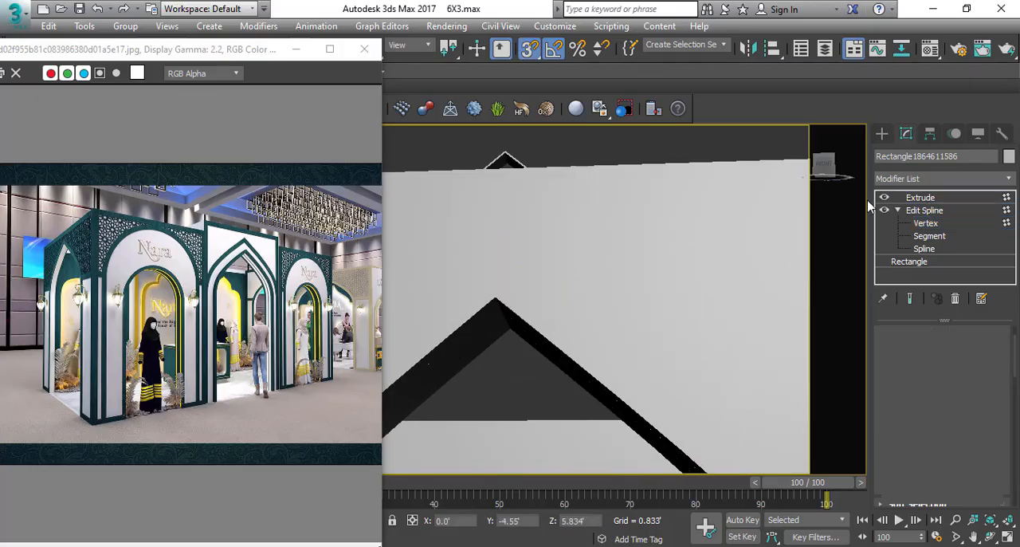
pyautogui.scroll(-2, 578, 253)
pyautogui.keyDown('alt'); pyautogui.moveTo(578, 253); pyautogui.dragTo(556, 402, button='middle'); pyautogui.keyUp('alt')
pyautogui.press('F3')
pyautogui.press('s')
pyautogui.scroll(2, 558, 450)
pyautogui.press('Delete')
pyautogui.scroll(5, 576, 295)
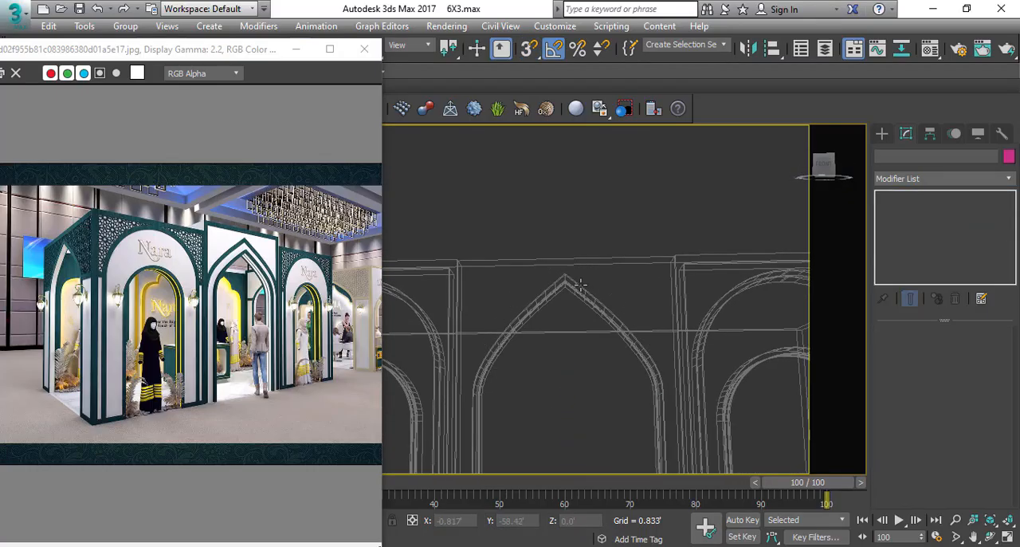
# Make one copy of the centre arch's 0.167' inner trim and place it deeper within the wall thickness.
pyautogui.click(575, 300)
pyautogui.press('t')
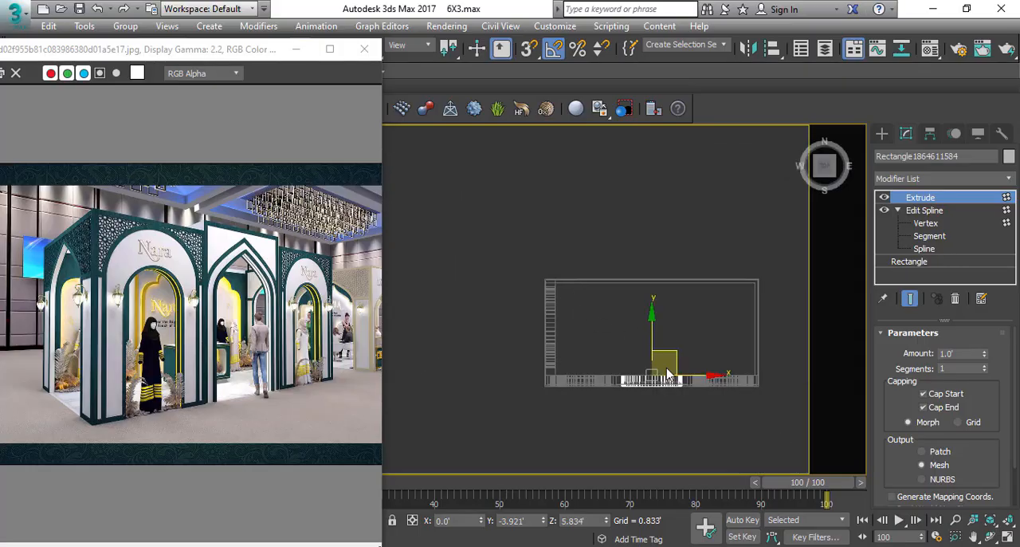
pyautogui.scroll(6, 665, 379)
pyautogui.click(567, 324)
pyautogui.scroll(-4, 565, 321)
pyautogui.moveTo(586, 317); pyautogui.dragTo(537, 356, button='middle')
pyautogui.moveTo(542, 348); pyautogui.dragTo(549, 328)
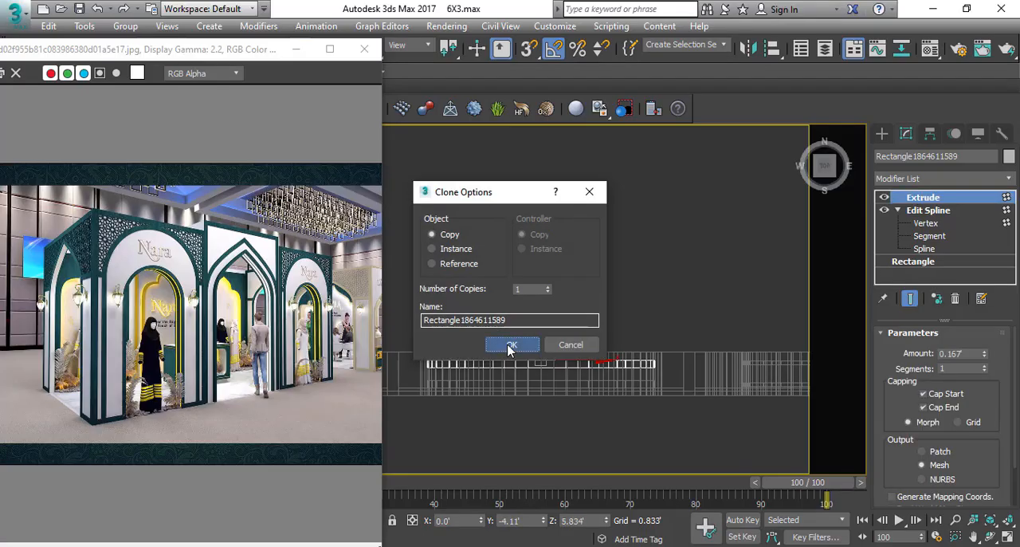
pyautogui.click(511, 349)
pyautogui.scroll(-4, 513, 342)
pyautogui.moveTo(515, 321)
pyautogui.mouseDown(button='middle')
pyautogui.moveTo(492, 341)
pyautogui.moveTo(515, 260)
pyautogui.moveTo(510, 267)
pyautogui.mouseUp(button='middle')
pyautogui.press('p')
pyautogui.scroll(-4, 510, 269)
pyautogui.press('F3')
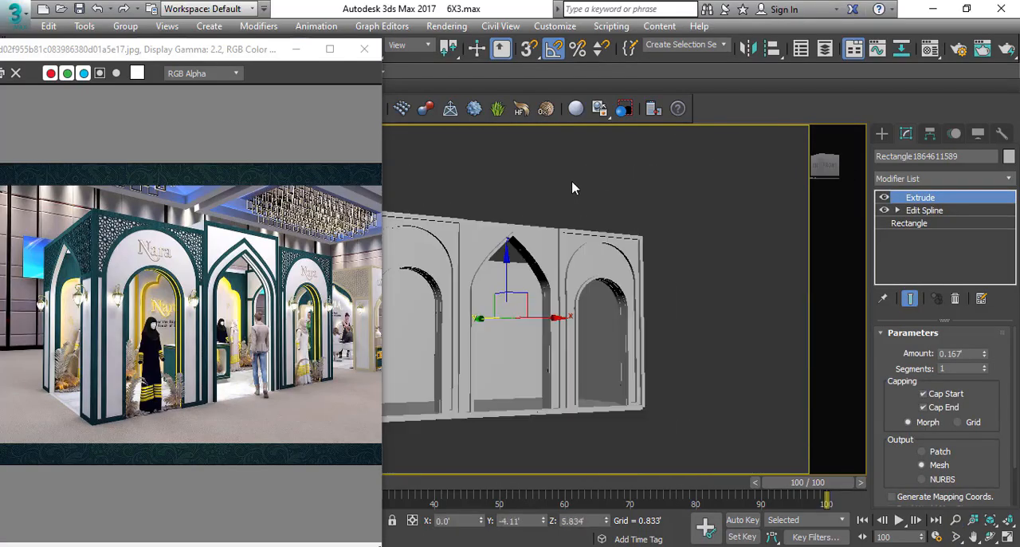
pyautogui.click(572, 188)
# Lower the top FFD control points of the side entrance wall until it is level with the front panels.
pyautogui.keyDown('alt'); pyautogui.moveTo(572, 188); pyautogui.dragTo(582, 242, button='middle'); pyautogui.keyUp('alt')
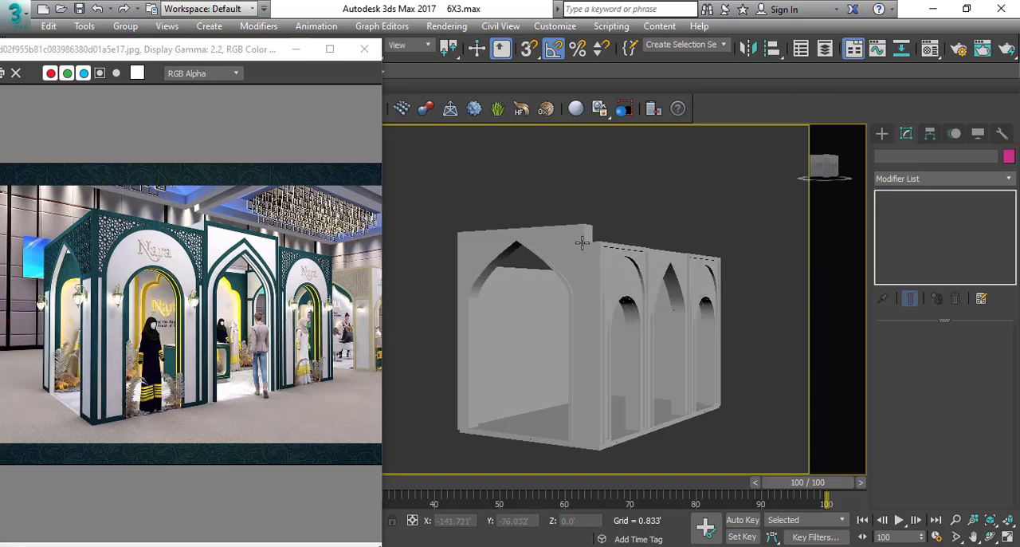
pyautogui.click(582, 243)
pyautogui.moveTo(336, 164); pyautogui.dragTo(335, 164)
pyautogui.scroll(3, 534, 171)
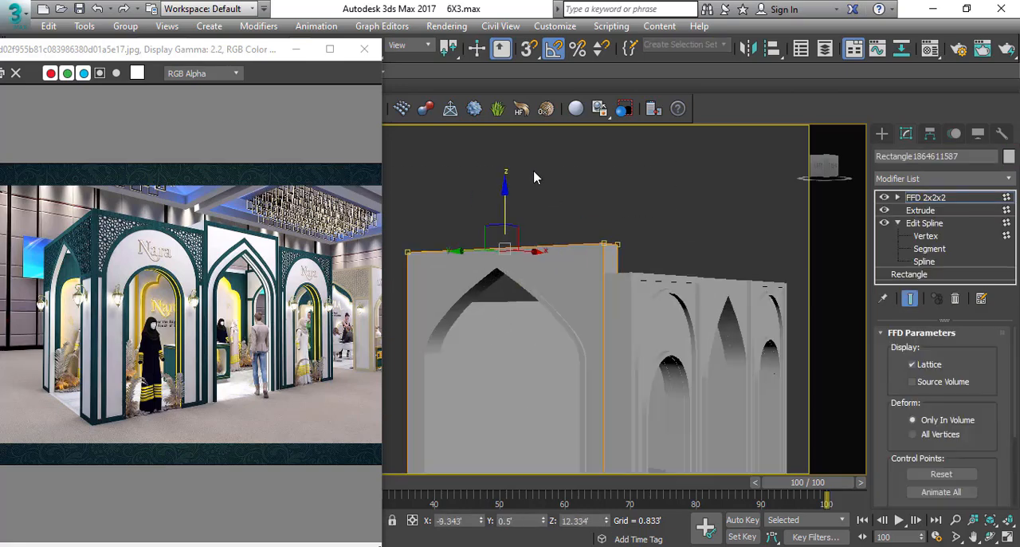
pyautogui.press('s')
pyautogui.moveTo(505, 215); pyautogui.dragTo(599, 272)
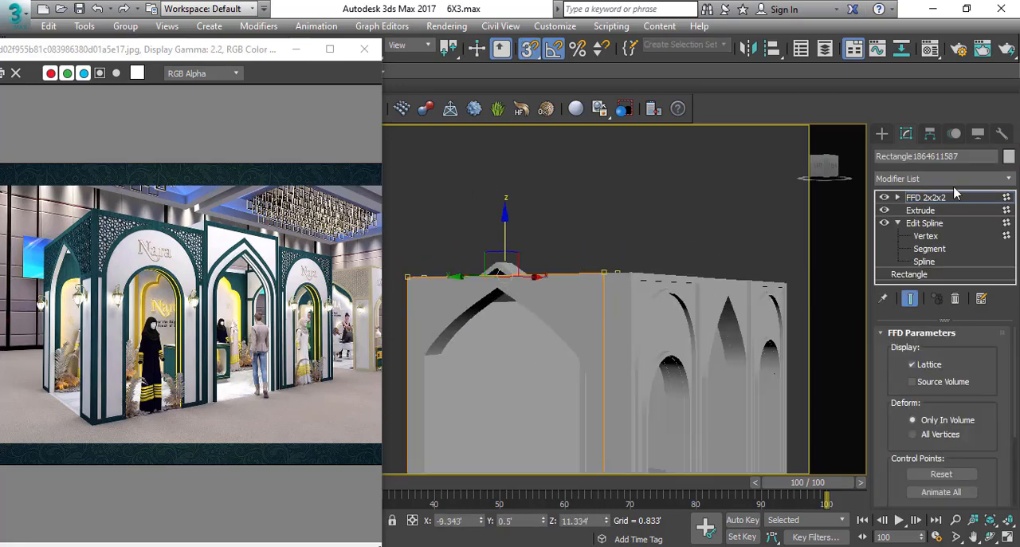
pyautogui.click(931, 198)
pyautogui.click(641, 187)
# Lower the top FFD control points of the side entrance's inner arch trim to fit beneath the lowered wall.
pyautogui.click(510, 274)
pyautogui.scroll(-3, 510, 298)
pyautogui.keyDown('alt'); pyautogui.moveTo(510, 298); pyautogui.dragTo(546, 247, button='middle'); pyautogui.keyUp('alt')
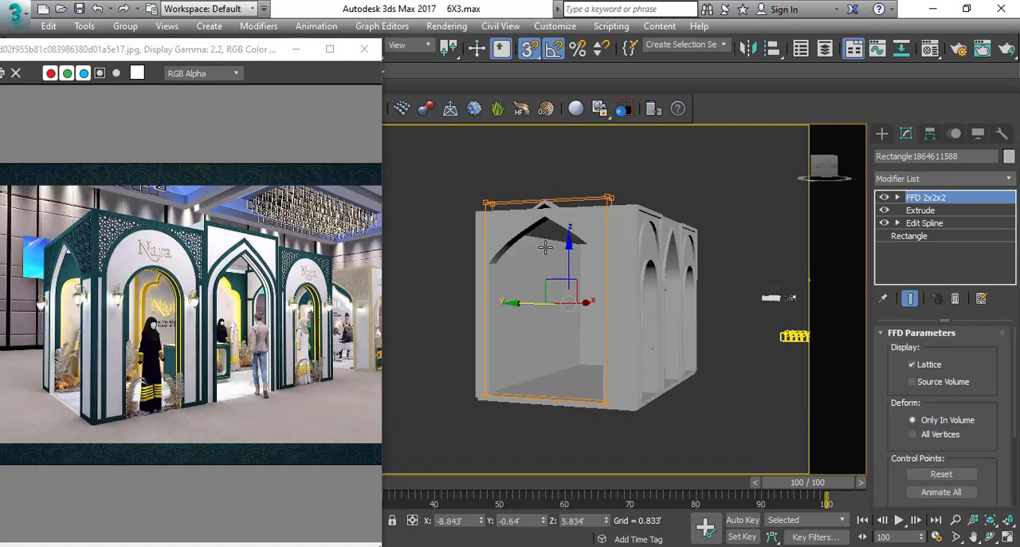
pyautogui.press('1')
pyautogui.moveTo(711, 247); pyautogui.dragTo(459, 165)
pyautogui.scroll(4, 537, 171)
pyautogui.moveTo(563, 192); pyautogui.dragTo(563, 293)
pyautogui.press('s')
pyautogui.scroll(5, 563, 293)
pyautogui.keyDown('alt'); pyautogui.moveTo(563, 293); pyautogui.dragTo(545, 266, button='middle'); pyautogui.keyUp('alt')
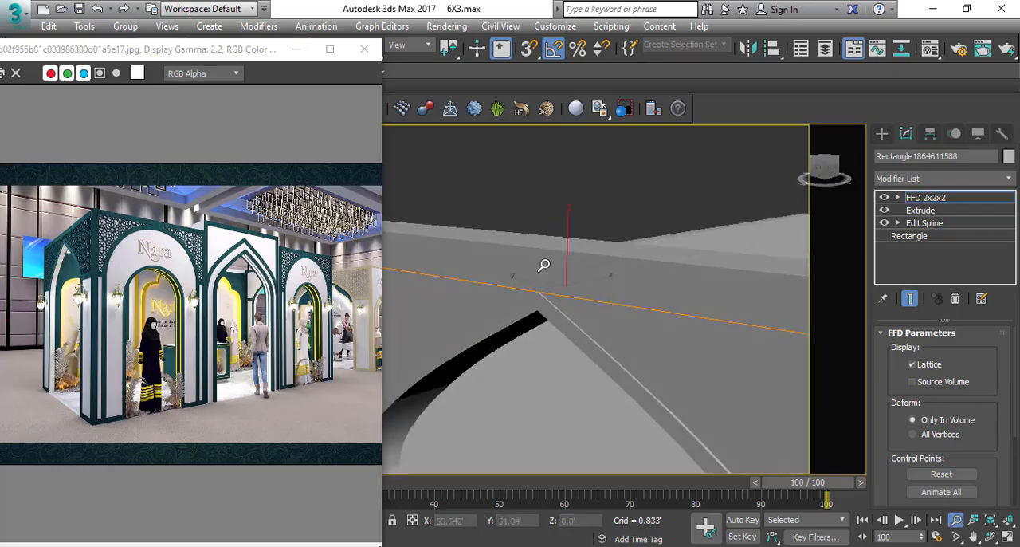
pyautogui.scroll(-4, 547, 270)
pyautogui.keyDown('alt'); pyautogui.moveTo(574, 322); pyautogui.dragTo(535, 330, button='middle'); pyautogui.keyUp('alt')
pyautogui.click(938, 199)
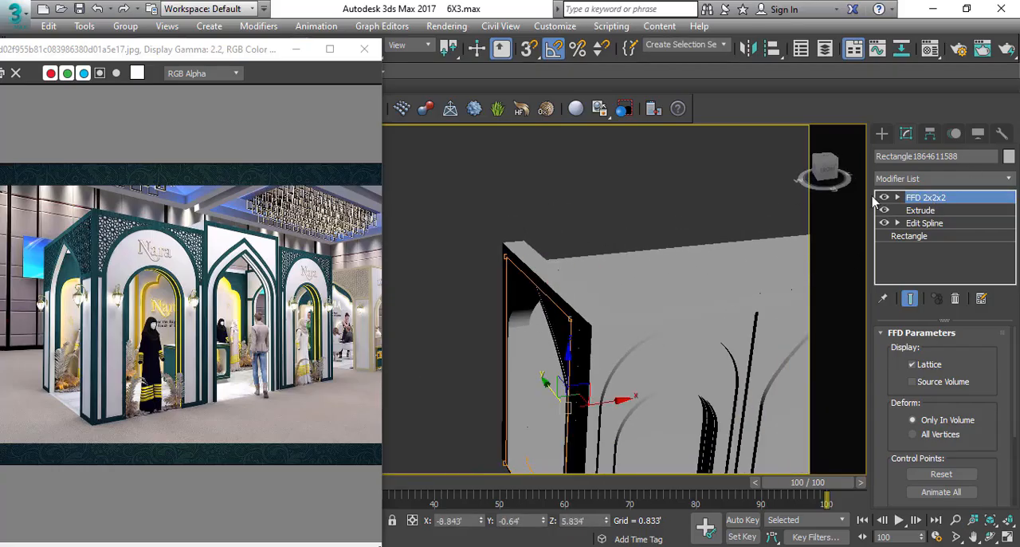
# Examine the levelled stall from the front and from above against the Nara reference.
pyautogui.click(686, 200)
pyautogui.scroll(-5, 553, 298)
pyautogui.keyDown('alt'); pyautogui.moveTo(553, 298); pyautogui.dragTo(589, 252, button='middle'); pyautogui.keyUp('alt')
pyautogui.scroll(3, 545, 324)
pyautogui.keyDown('alt'); pyautogui.moveTo(529, 303); pyautogui.dragTo(562, 354, button='middle'); pyautogui.keyUp('alt')
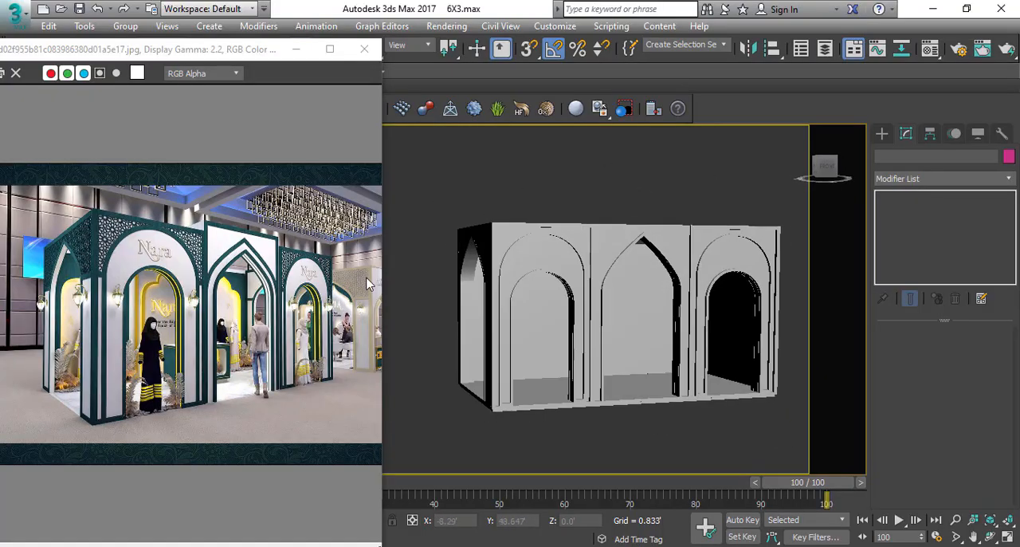
pyautogui.keyDown('alt'); pyautogui.moveTo(589, 251); pyautogui.dragTo(516, 281, button='middle'); pyautogui.keyUp('alt')
pyautogui.click(478, 266)
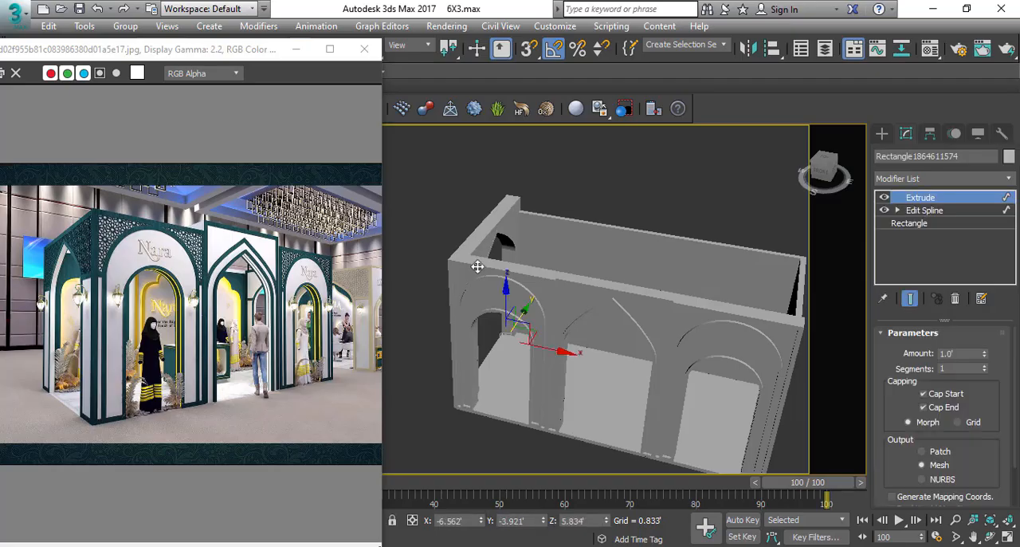
# Draw an L-shaped line in the top view along the outer edges of the front and side walls, snapping to their corners.
pyautogui.press('z')
pyautogui.press('F3')
pyautogui.scroll(-3, 709, 352)
pyautogui.click(743, 359)
pyautogui.scroll(3, 731, 373)
pyautogui.rightClick(730, 375)
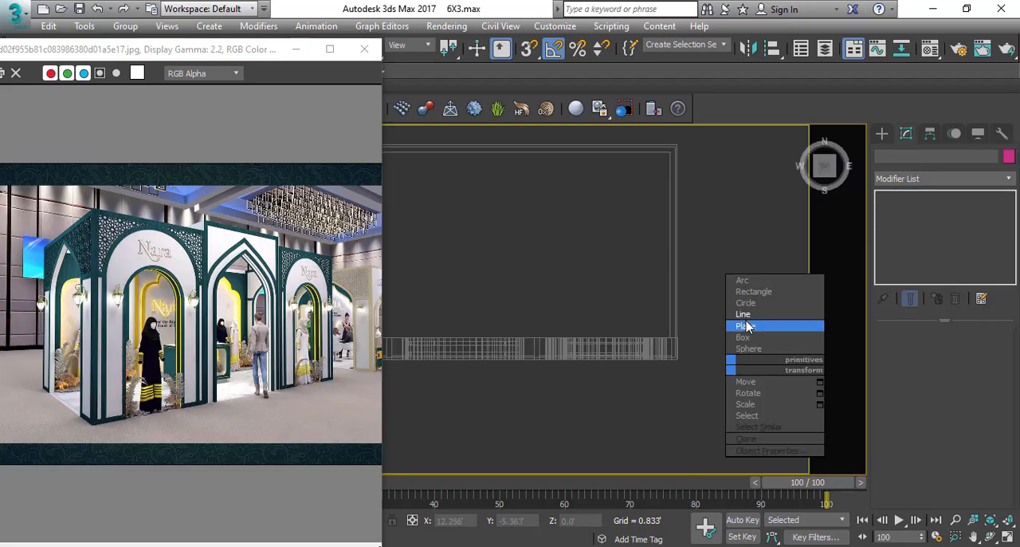
pyautogui.click(745, 315)
pyautogui.scroll(-2, 683, 323)
pyautogui.moveTo(630, 301); pyautogui.dragTo(698, 307, button='middle')
pyautogui.moveTo(522, 51); pyautogui.dragTo(531, 98)
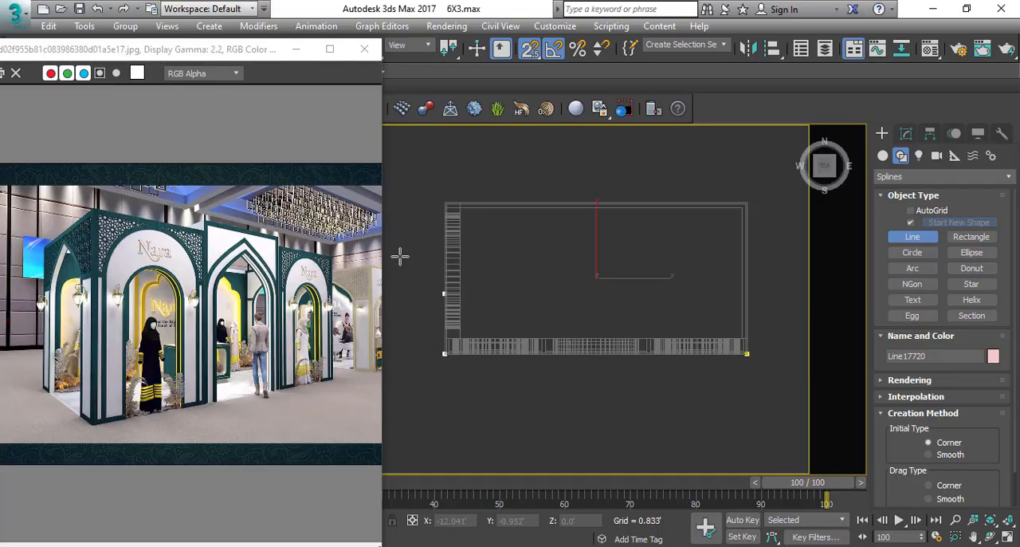
pyautogui.rightClick(514, 144)
pyautogui.rightClick(512, 155)
# Outline the L-shaped line inward by 1' to match the thickness of the front and side walls.
pyautogui.moveTo(479, 269); pyautogui.dragTo(461, 286, button='middle')
pyautogui.press('3')
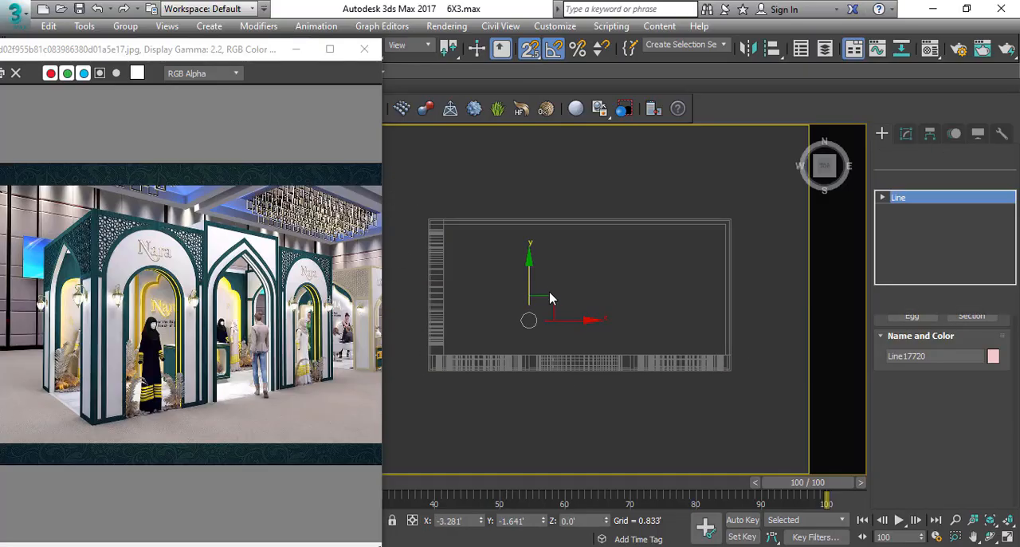
pyautogui.scroll(-10, 958, 429)
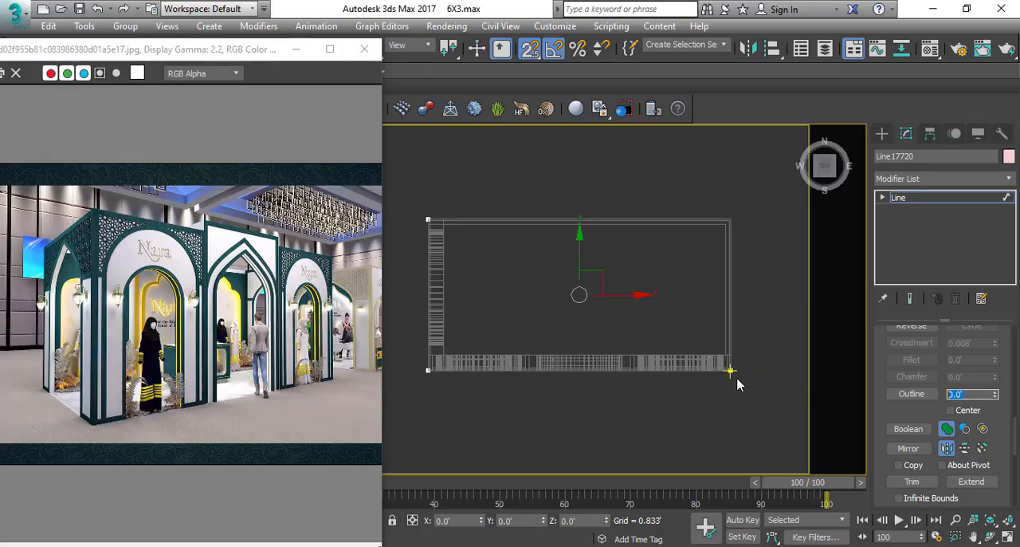
pyautogui.moveTo(708, 416); pyautogui.dragTo(621, 328)
pyautogui.write('1')
pyautogui.press('Return')
pyautogui.moveTo(455, 367); pyautogui.dragTo(446, 373, button='middle')
pyautogui.hotkey('ctrl', 'z')
pyautogui.press('Return')
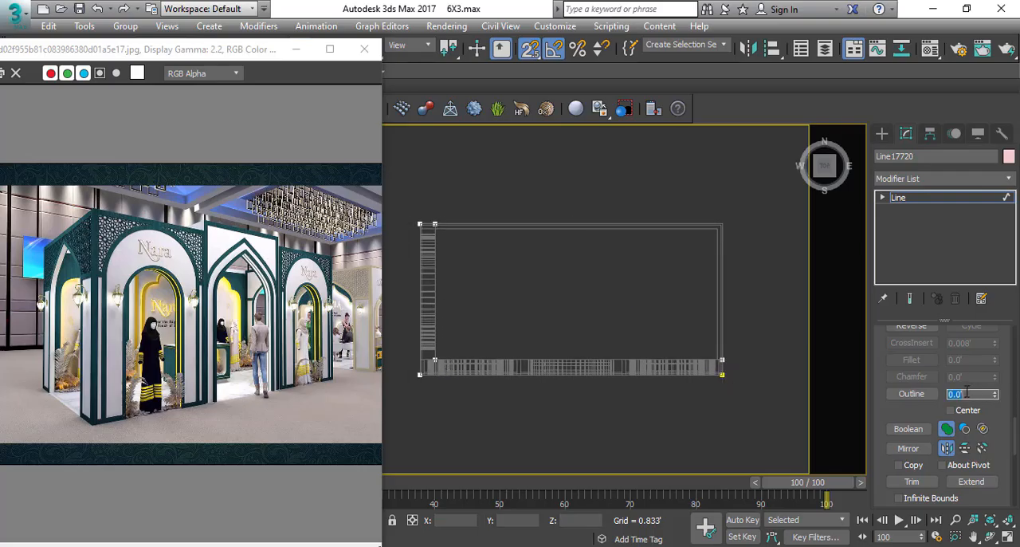
# Extrude the L-shaped outline by 0.333'.
pyautogui.click(931, 177)
pyautogui.write('ex')
pyautogui.click(912, 192)
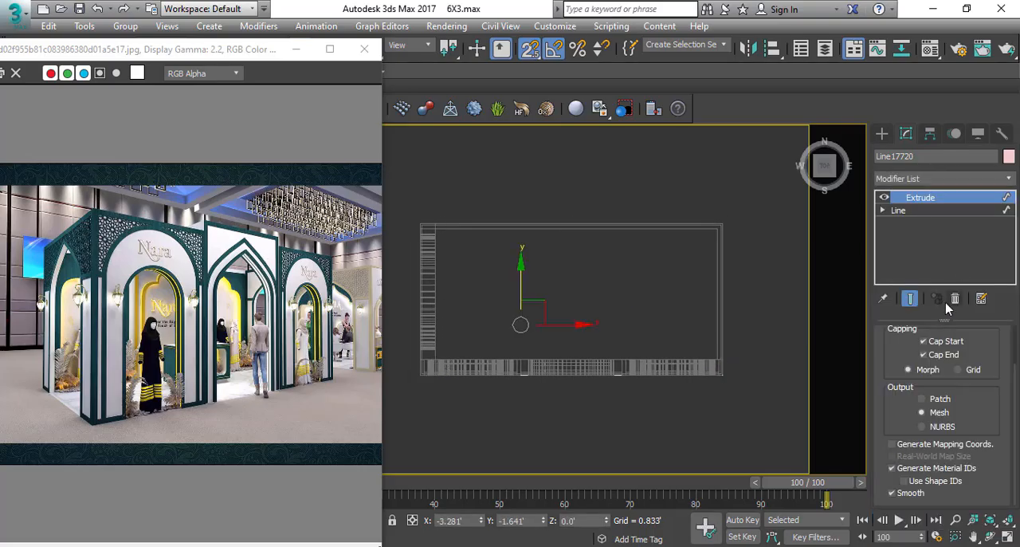
pyautogui.scroll(2, 966, 326)
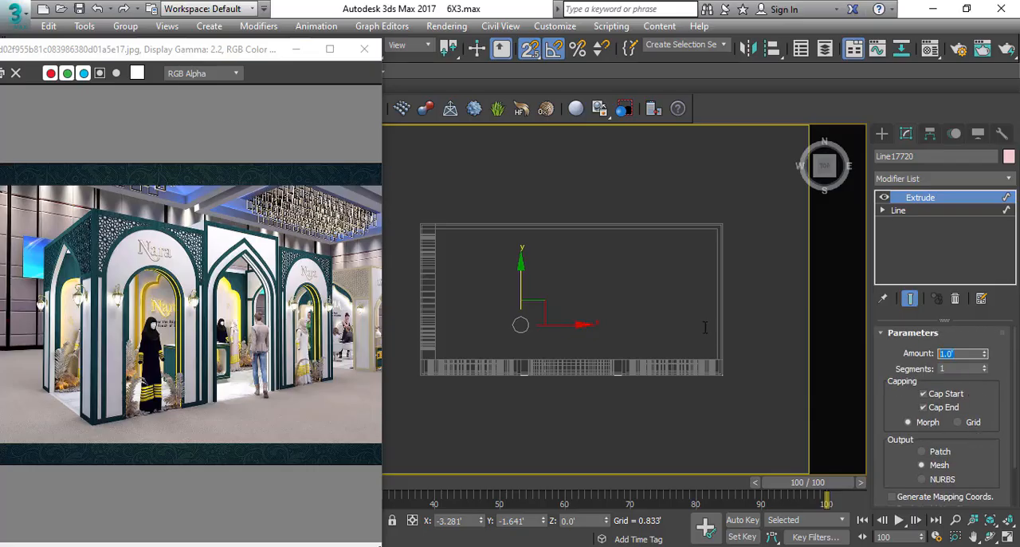
pyautogui.press('f')
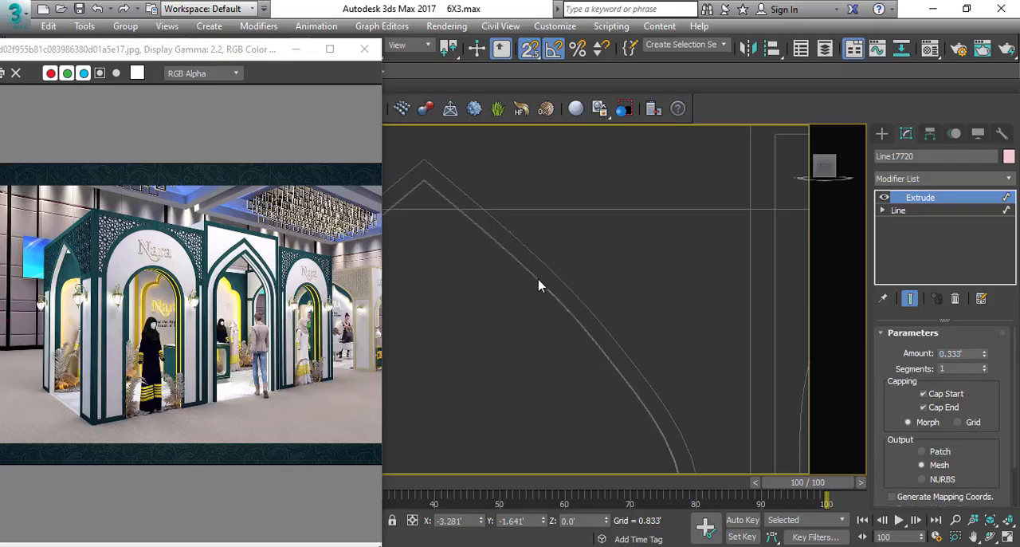
# Raise the extruded L-shaped band in the front view and snap it onto the top of the walls.
pyautogui.scroll(-9, 549, 284)
pyautogui.moveTo(538, 269); pyautogui.dragTo(545, 325, button='middle')
pyautogui.scroll(2, 541, 323)
pyautogui.moveTo(540, 322); pyautogui.dragTo(548, 264)
pyautogui.press('s')
pyautogui.scroll(5, 549, 264)
# Draw a guide rectangle about 1.7' wide, set its length to 3', and snap its base to the centre entrance wall's top.
pyautogui.keyDown('ctrl'); pyautogui.rightClick(537, 316); pyautogui.keyUp('ctrl')
pyautogui.click(551, 244)
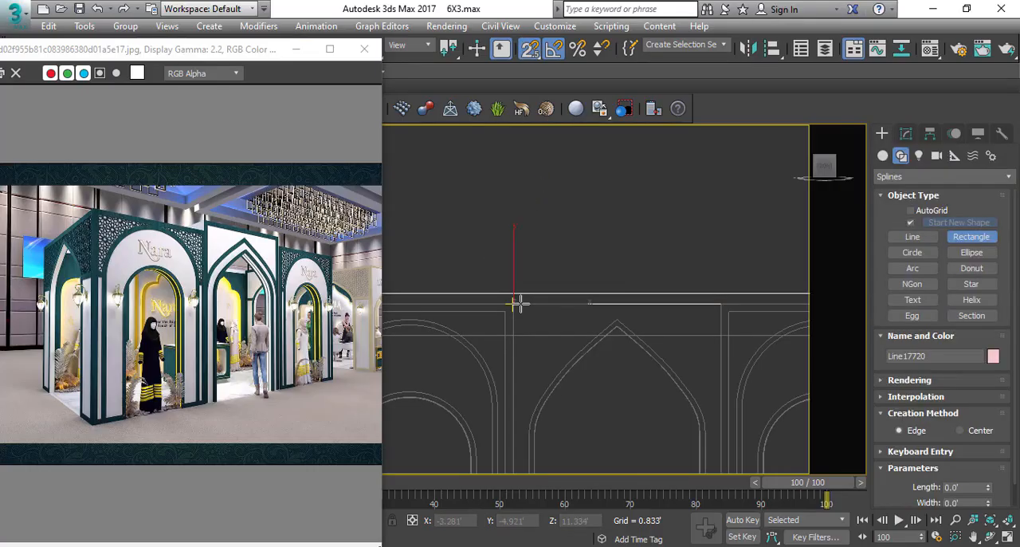
pyautogui.moveTo(514, 303); pyautogui.dragTo(567, 164)
pyautogui.click(906, 134)
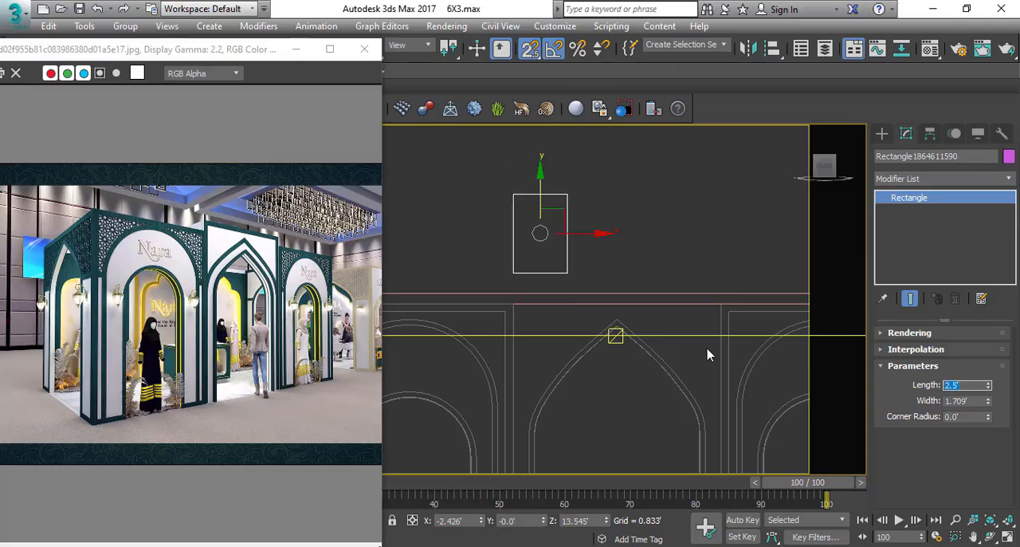
pyautogui.moveTo(538, 187); pyautogui.dragTo(539, 125)
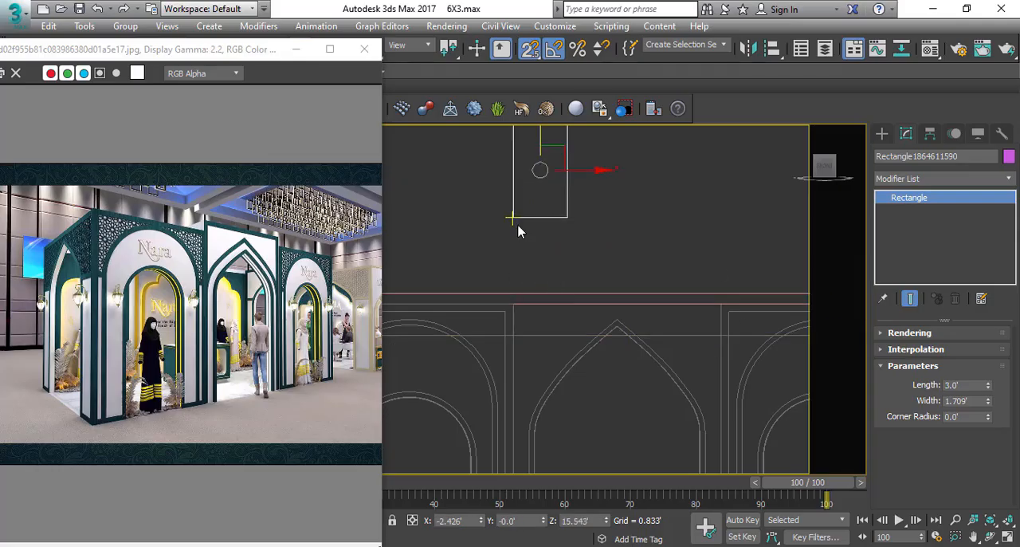
pyautogui.moveTo(519, 220); pyautogui.dragTo(513, 309)
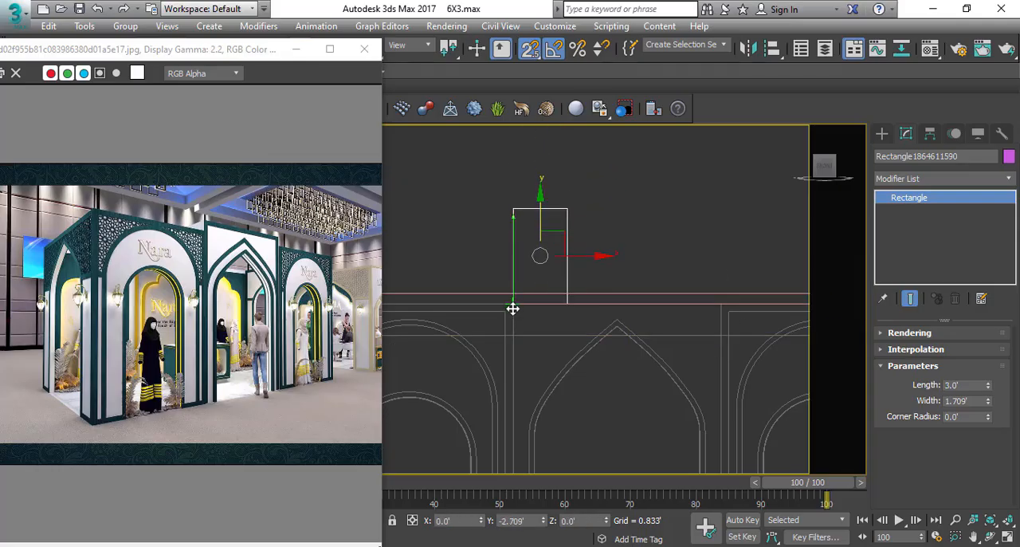
# Raise the L-shaped band above the walls to the upper edge of the 3' guide rectangle.
pyautogui.click(586, 295)
pyautogui.moveTo(512, 268); pyautogui.dragTo(511, 199)
pyautogui.press('s')
pyautogui.moveTo(512, 235); pyautogui.dragTo(514, 209)
pyautogui.click(622, 234)
pyautogui.scroll(-4, 614, 243)
pyautogui.press('t')
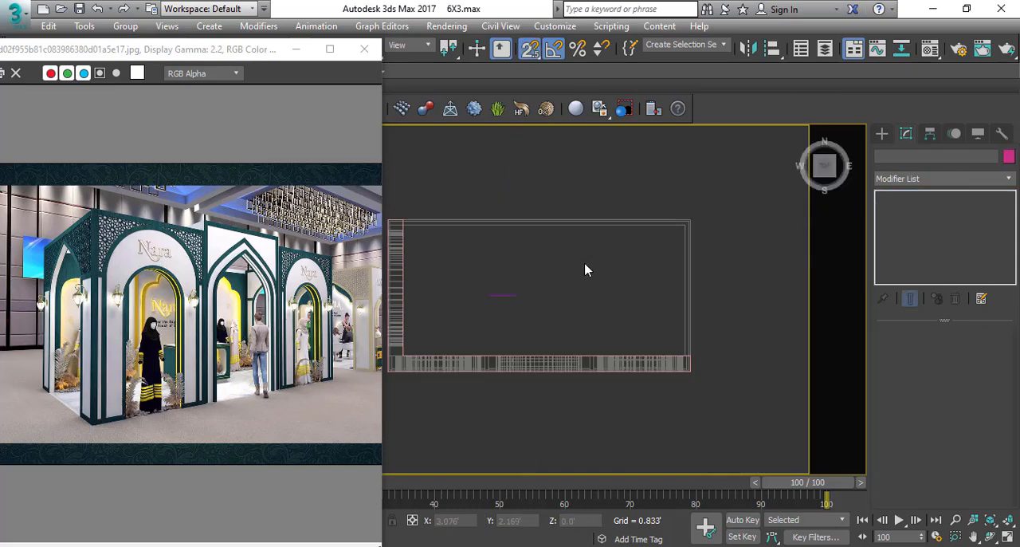
# Make an independent copy of the raised L-shaped band in the top view.
pyautogui.scroll(2, 663, 365)
pyautogui.press('s')
pyautogui.scroll(2, 719, 347)
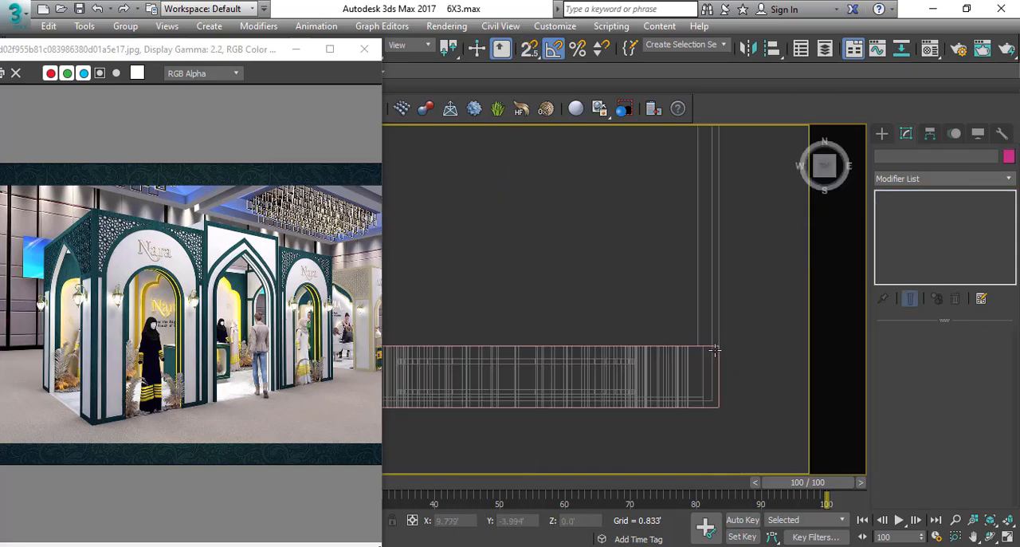
pyautogui.click(719, 348)
pyautogui.scroll(-3, 718, 349)
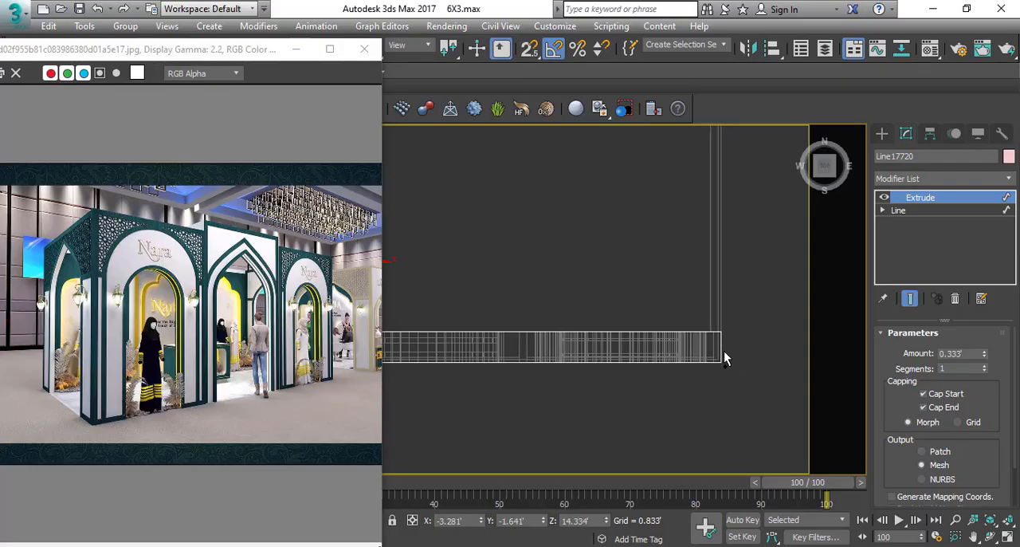
pyautogui.hotkey('ctrl', 'v')
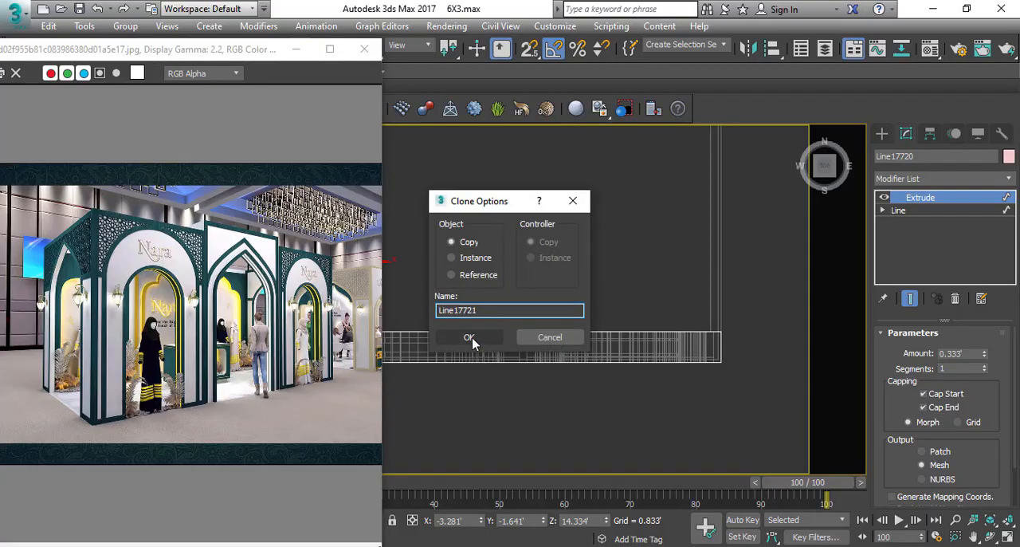
pyautogui.click(470, 337)
# Delete the outer and end segments of the copied band's spline, keeping only the inner L-shaped edge.
pyautogui.click(910, 236)
pyautogui.scroll(-1, 736, 338)
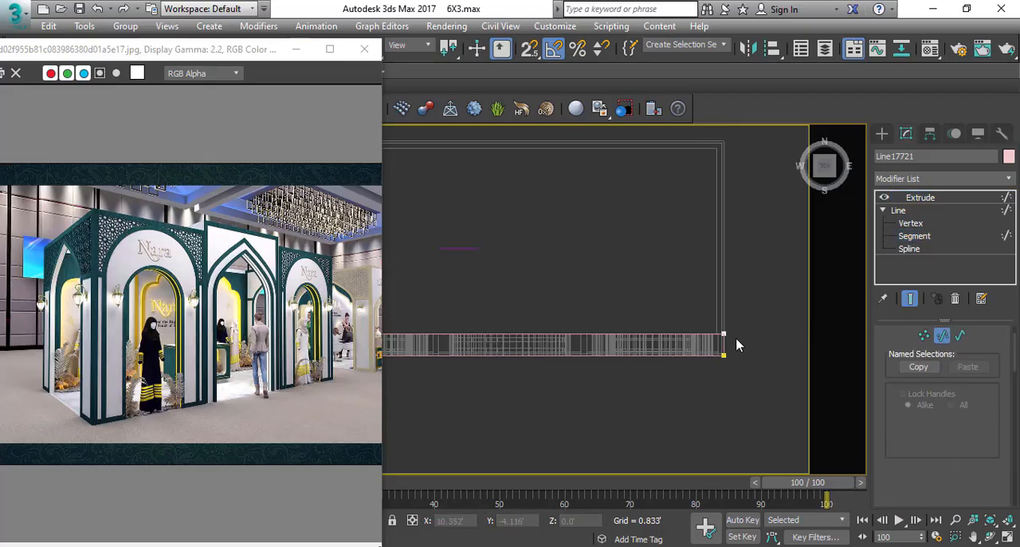
pyautogui.moveTo(756, 343); pyautogui.dragTo(517, 408)
pyautogui.scroll(-3, 638, 370)
pyautogui.scroll(3, 442, 386)
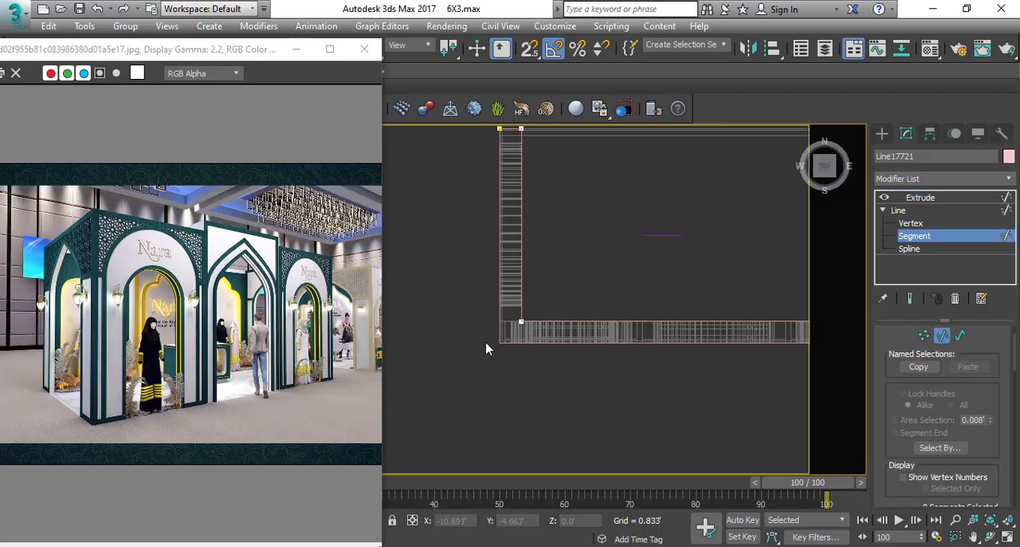
pyautogui.scroll(-1, 518, 386)
pyautogui.scroll(2, 515, 225)
pyautogui.moveTo(517, 172); pyautogui.dragTo(512, 253)
pyautogui.press('Delete')
pyautogui.scroll(-2, 580, 302)
# Outline the remaining L-shaped spline by -0.333' to form a thin recessed panel within the band's width.
pyautogui.click(930, 248)
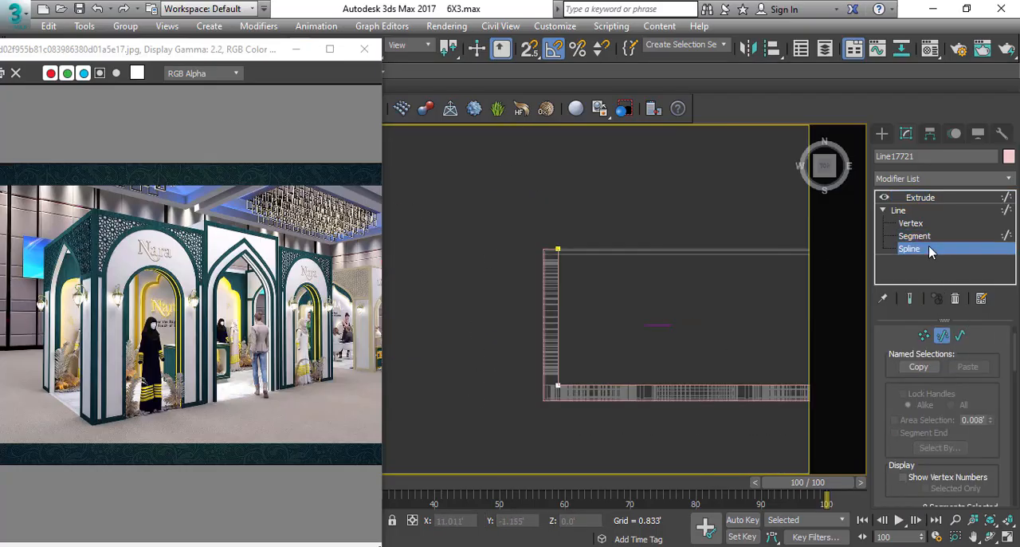
pyautogui.scroll(-6, 976, 452)
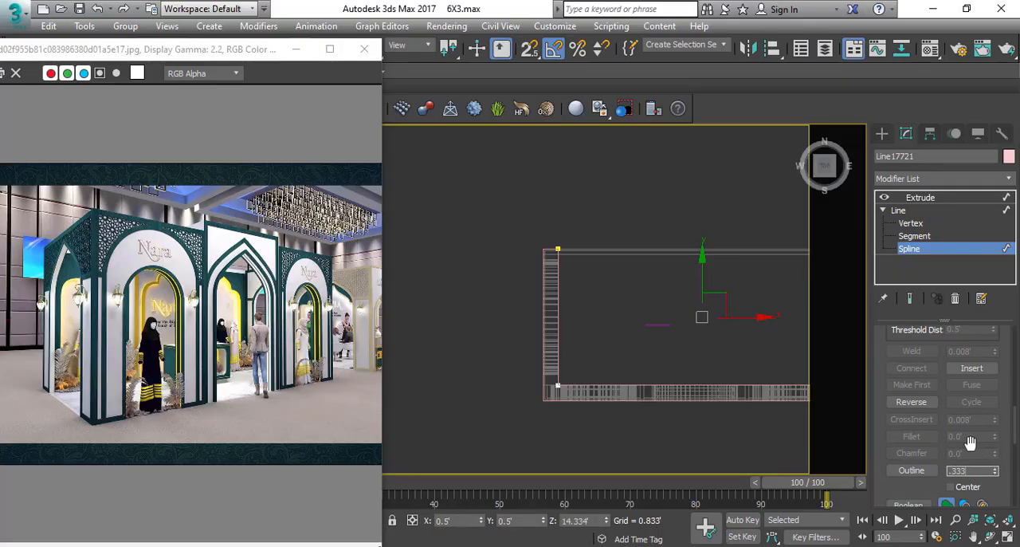
pyautogui.press('Return')
pyautogui.moveTo(755, 380); pyautogui.dragTo(672, 325, button='middle')
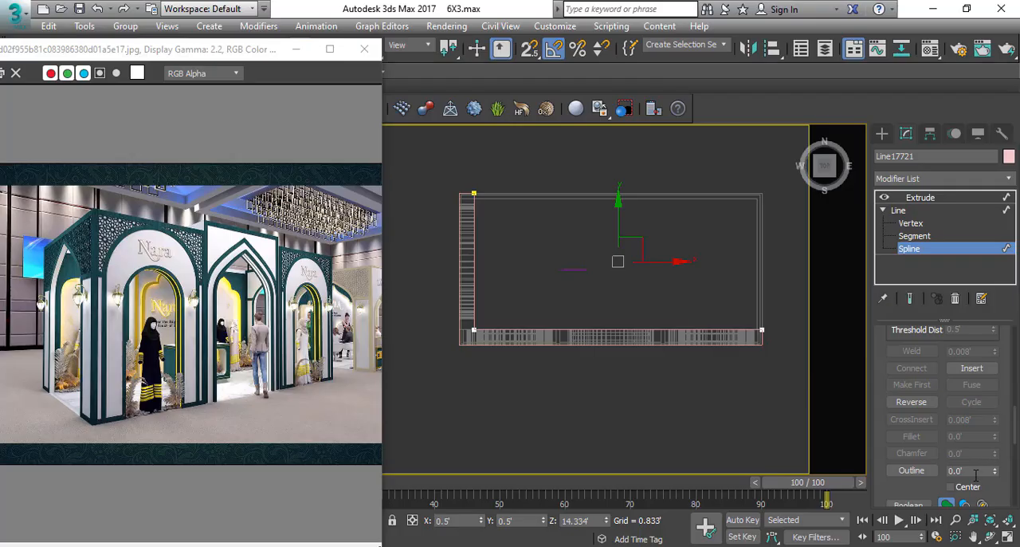
pyautogui.click(974, 475)
pyautogui.write('-.3')
pyautogui.press('Return')
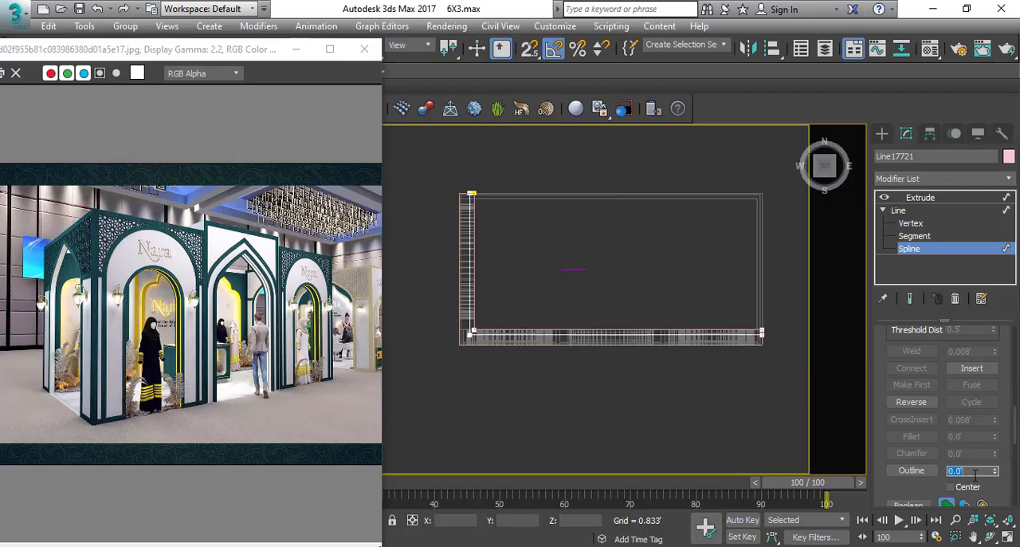
pyautogui.click(929, 198)
# Lower the thin L-shaped panel in the front view and snap its base onto the top of the walls.
pyautogui.press('f')
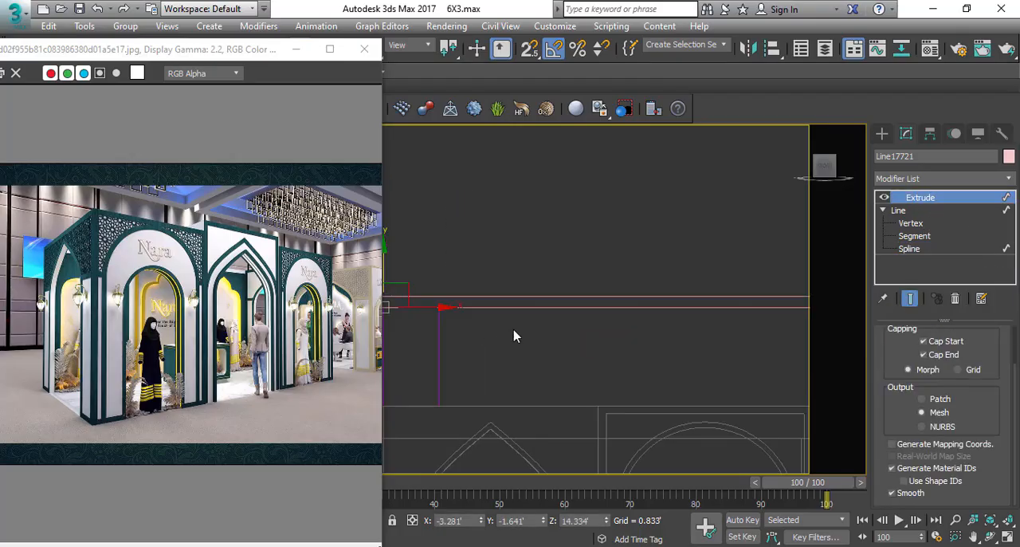
pyautogui.scroll(-2, 515, 335)
pyautogui.moveTo(511, 338); pyautogui.dragTo(644, 336, button='middle')
pyautogui.scroll(-2, 630, 284)
pyautogui.press('s')
pyautogui.moveTo(601, 276); pyautogui.dragTo(515, 348)
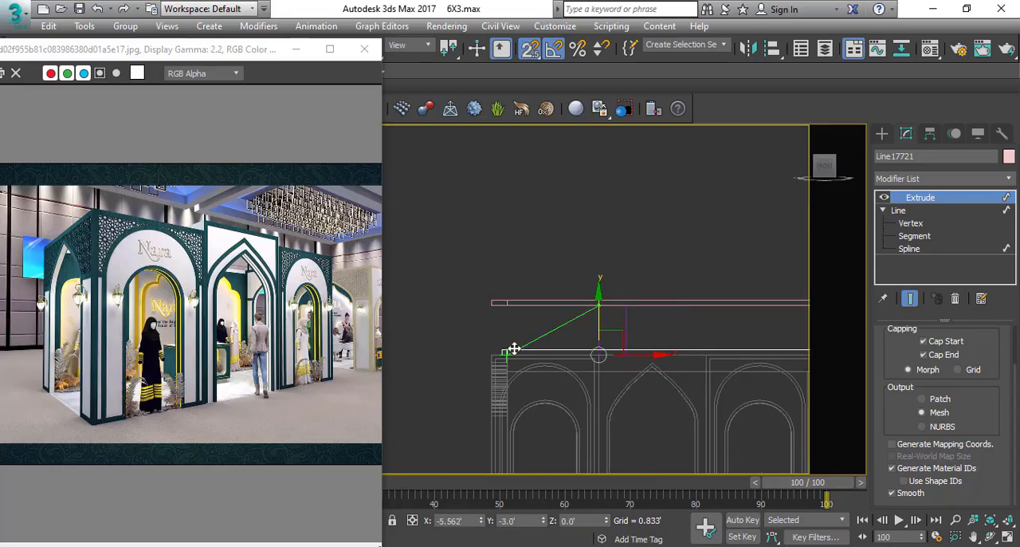
# Set the thin L-shaped panel's extrusion amount to 3' so it spans from the walls to the band.
pyautogui.moveTo(985, 370); pyautogui.dragTo(986, 421)
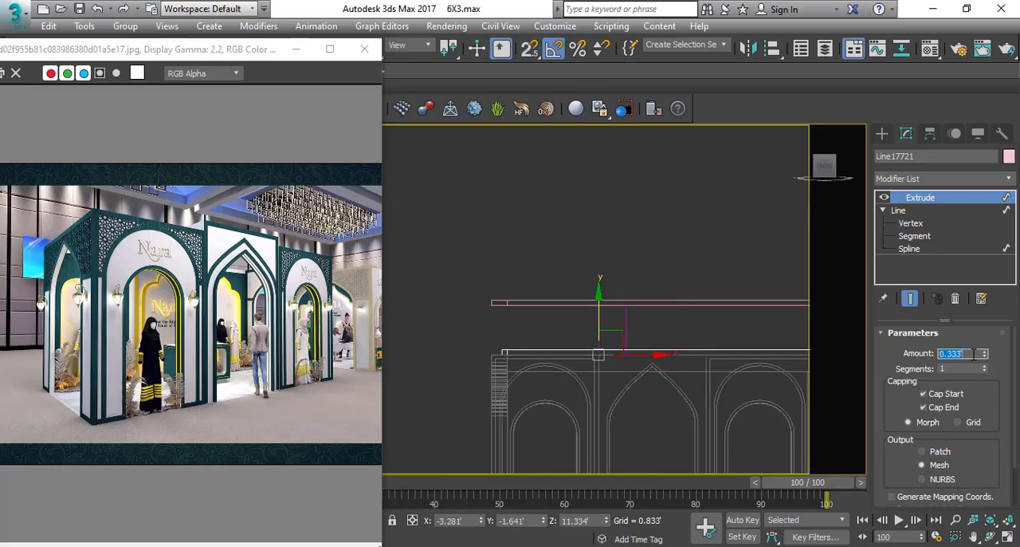
pyautogui.click(479, 319)
pyautogui.press('p')
pyautogui.moveTo(550, 299)
pyautogui.keyDown('alt'); pyautogui.mouseDown(button='middle')
pyautogui.moveTo(654, 279)
pyautogui.moveTo(651, 223)
pyautogui.mouseUp(button='middle'); pyautogui.keyUp('alt')
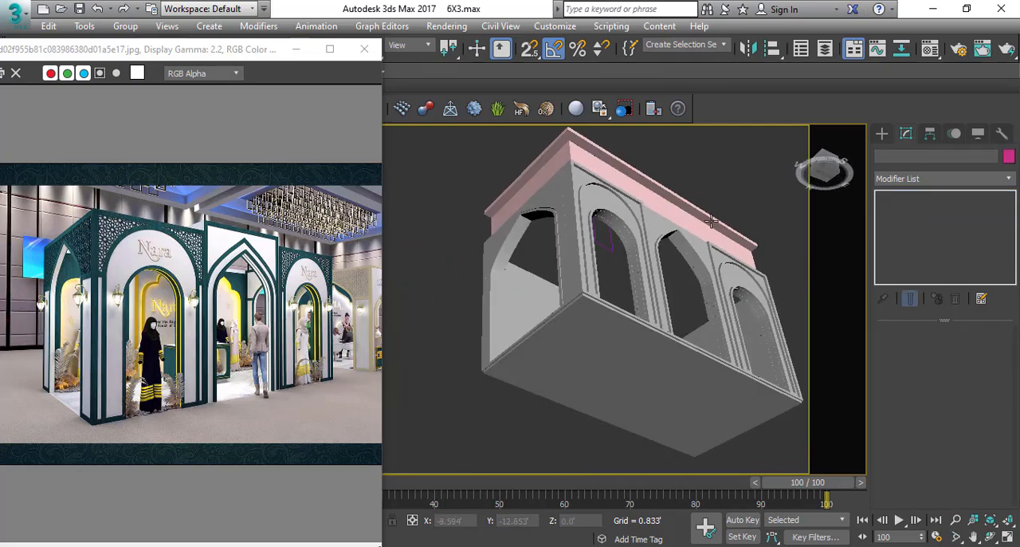
pyautogui.keyDown('alt'); pyautogui.moveTo(712, 222); pyautogui.dragTo(646, 333, button='middle'); pyautogui.keyUp('alt')
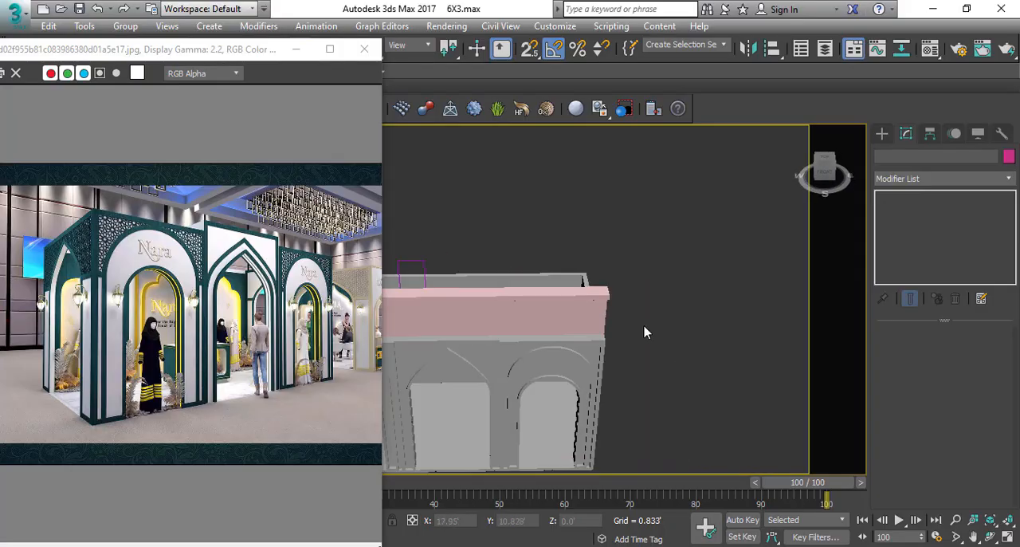
# Draw a snapped 0.667' by 0.25' rectangle at the front band's free end, between the panel and the outer edge.
pyautogui.scroll(3, 613, 307)
pyautogui.click(598, 284)
pyautogui.press('t')
pyautogui.press('F3')
pyautogui.scroll(-3, 604, 284)
pyautogui.moveTo(669, 256); pyautogui.dragTo(555, 171, button='middle')
pyautogui.scroll(4, 620, 286)
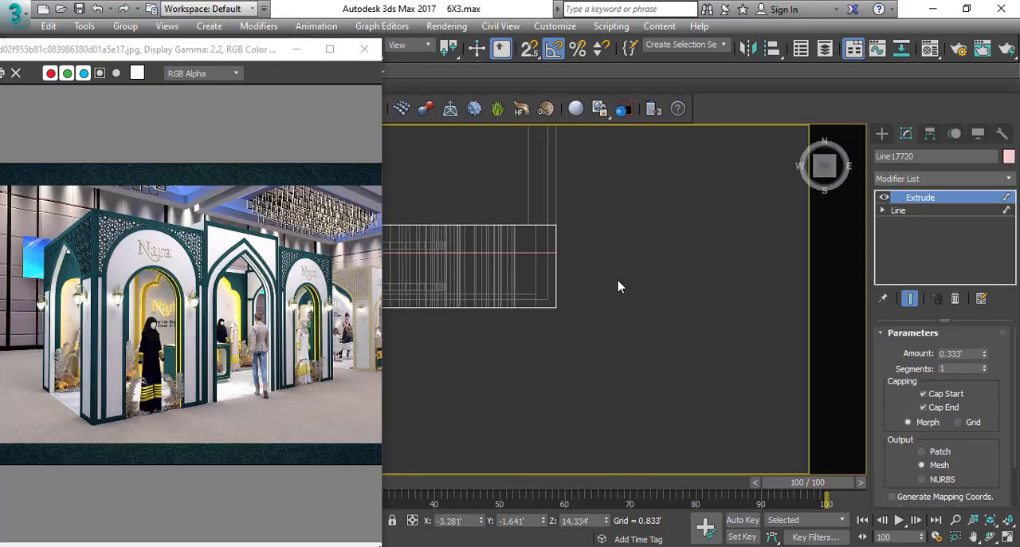
pyautogui.rightClick(619, 281)
pyautogui.click(632, 204)
pyautogui.scroll(4, 530, 280)
pyautogui.press('s')
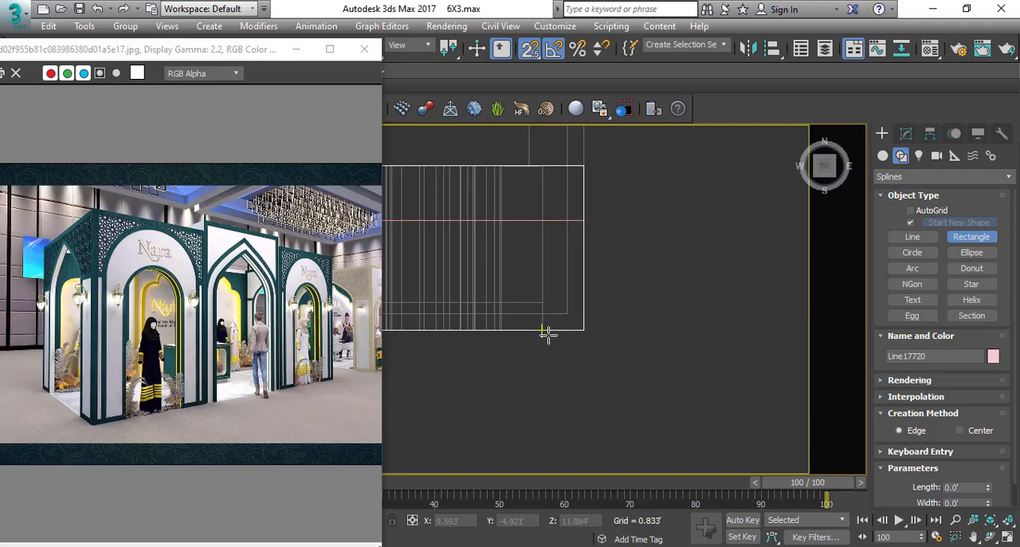
pyautogui.rightClick(744, 230)
pyautogui.click(909, 137)
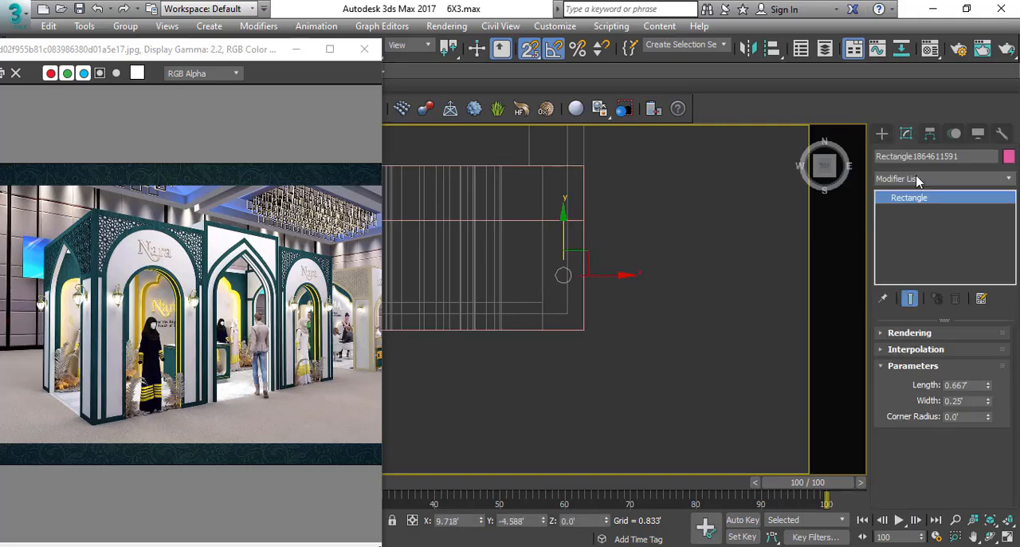
# Extrude the small rectangle by 3' and snap its base onto the top of the walls.
pyautogui.click(918, 181)
pyautogui.write('ex')
pyautogui.press('Return')
pyautogui.press('f')
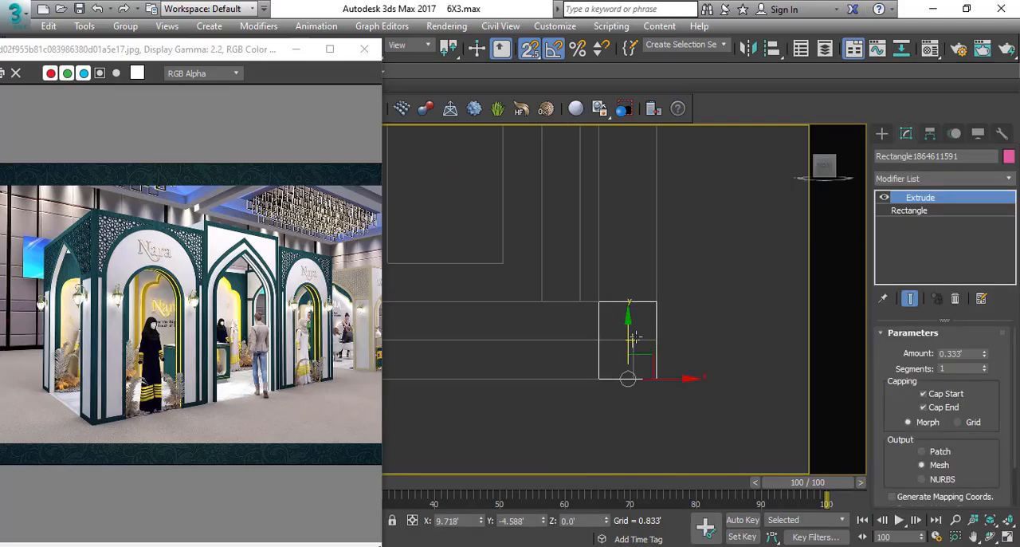
pyautogui.scroll(-5, 635, 339)
pyautogui.moveTo(639, 148); pyautogui.dragTo(642, 340, button='middle')
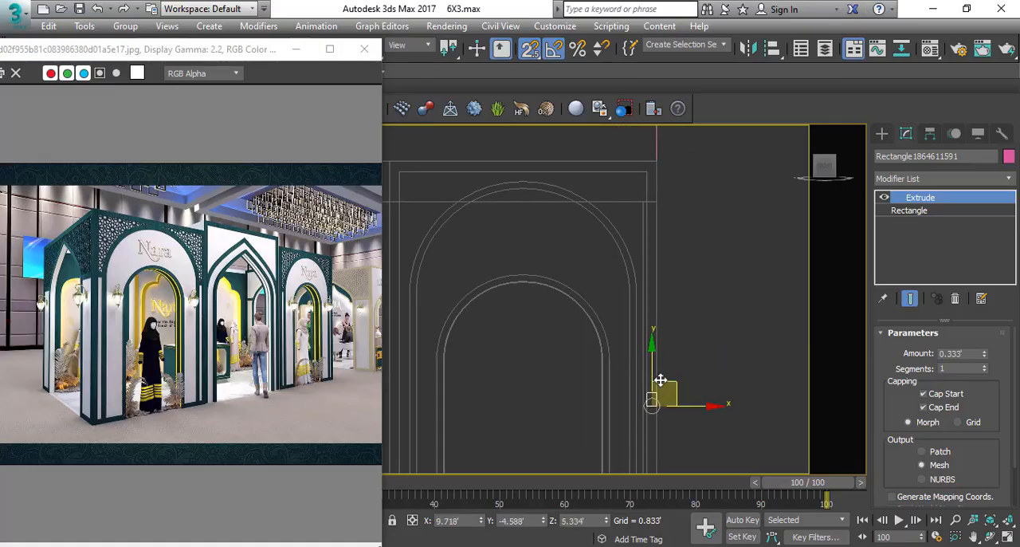
pyautogui.scroll(-3, 655, 377)
pyautogui.moveTo(655, 223); pyautogui.dragTo(655, 224)
pyautogui.scroll(5, 655, 224)
pyautogui.moveTo(656, 224); pyautogui.dragTo(636, 358, button='middle')
pyautogui.press('s')
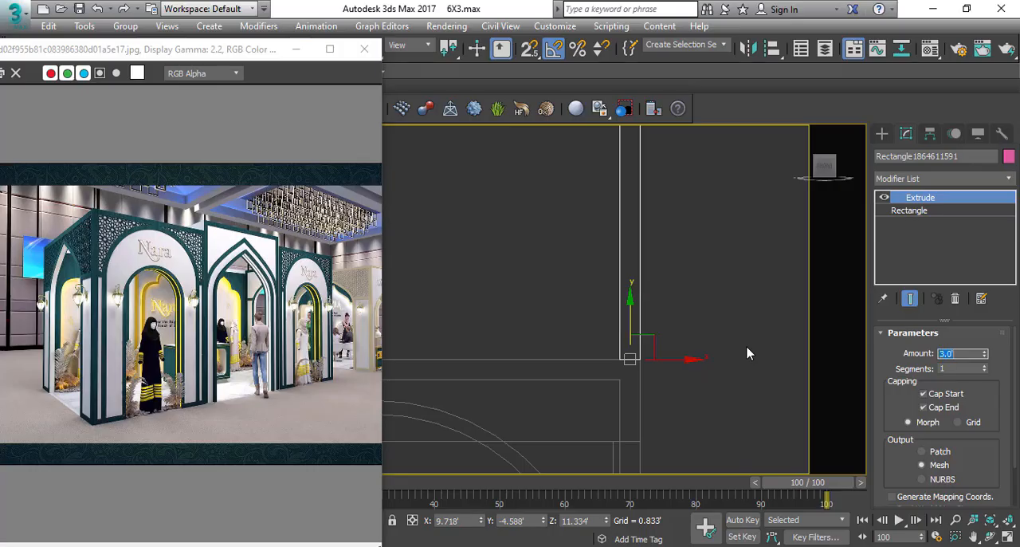
# Copy the end block to the rear end of the L-shaped band's side arm.
pyautogui.scroll(-5, 689, 354)
pyautogui.scroll(3, 682, 338)
pyautogui.moveTo(682, 319)
pyautogui.mouseDown(button='middle')
pyautogui.moveTo(715, 289)
pyautogui.moveTo(674, 317)
pyautogui.moveTo(666, 311)
pyautogui.moveTo(688, 319)
pyautogui.moveTo(712, 299)
pyautogui.moveTo(656, 342)
pyautogui.moveTo(718, 319)
pyautogui.moveTo(726, 369)
pyautogui.mouseUp(button='middle')
pyautogui.scroll(-5, 714, 291)
pyautogui.press('s')
pyautogui.scroll(-5, 667, 311)
pyautogui.press('s')
pyautogui.press('F3')
pyautogui.scroll(5, 688, 319)
pyautogui.press('t')
pyautogui.press('F3')
pyautogui.scroll(-8, 696, 322)
pyautogui.scroll(-4, 741, 354)
pyautogui.keyDown('shift'); pyautogui.moveTo(753, 341); pyautogui.dragTo(667, 300); pyautogui.keyUp('shift')
pyautogui.click(533, 348)
# Rotate the copied end block 90° and snap it into the outer corner at the side band's rear end.
pyautogui.press('e')
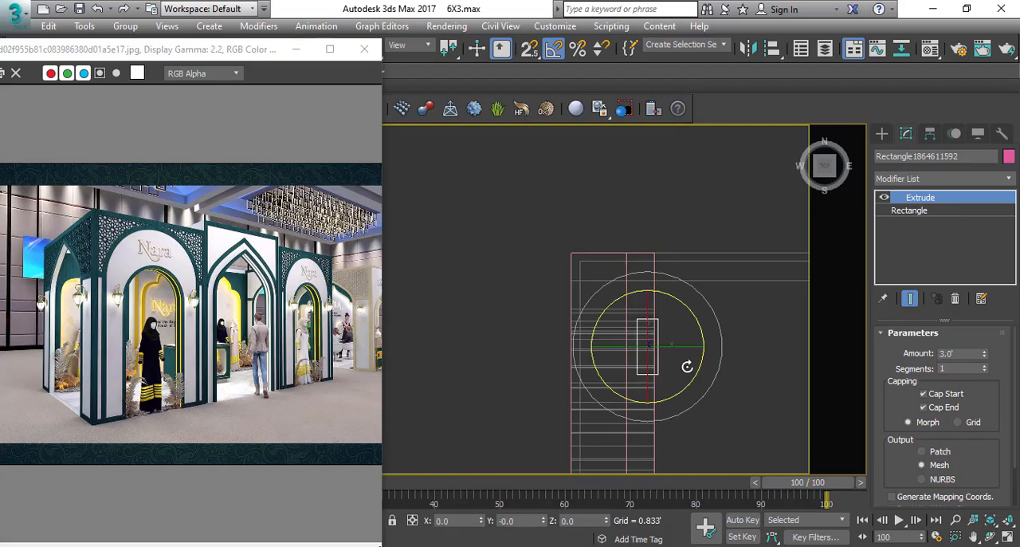
pyautogui.moveTo(706, 378); pyautogui.dragTo(702, 381)
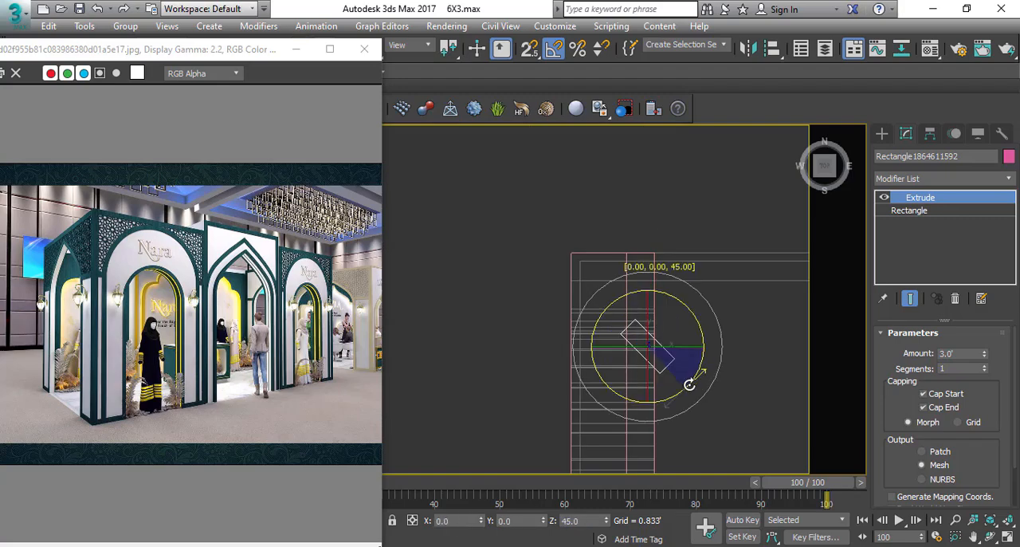
pyautogui.scroll(6, 592, 236)
pyautogui.press('s')
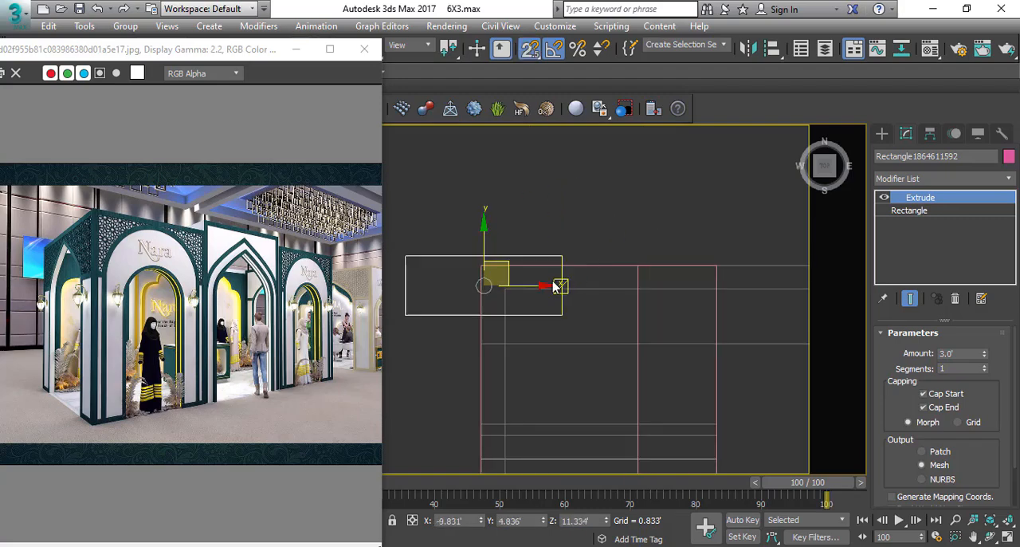
pyautogui.moveTo(566, 255); pyautogui.dragTo(661, 278)
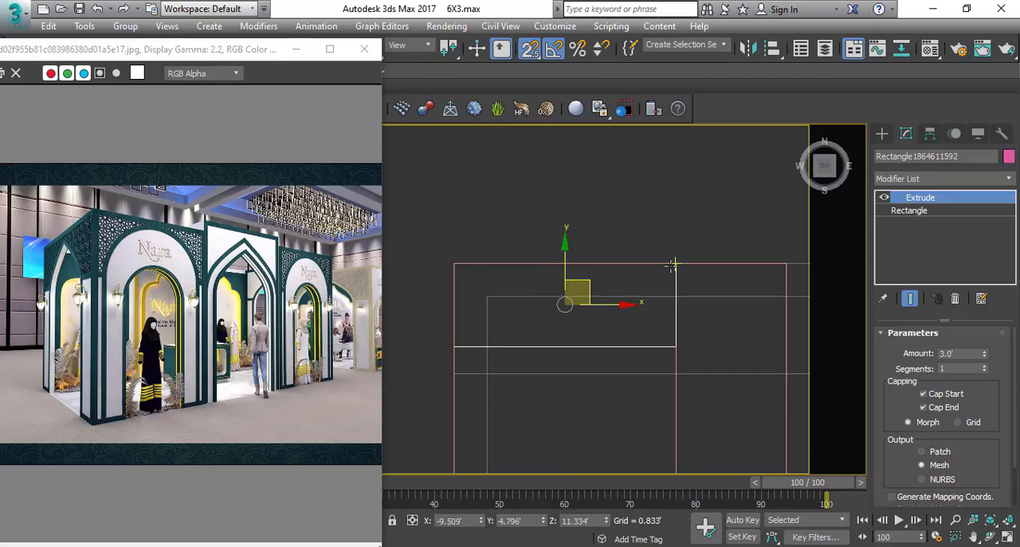
pyautogui.press('s')
pyautogui.scroll(-5, 557, 279)
# Select the L-shaped band, the thin panel and both end blocks, and set their object color to light grey.
pyautogui.press('p')
pyautogui.keyDown('alt'); pyautogui.moveTo(553, 364); pyautogui.dragTo(531, 223, button='middle'); pyautogui.keyUp('alt')
pyautogui.scroll(-6, 531, 223)
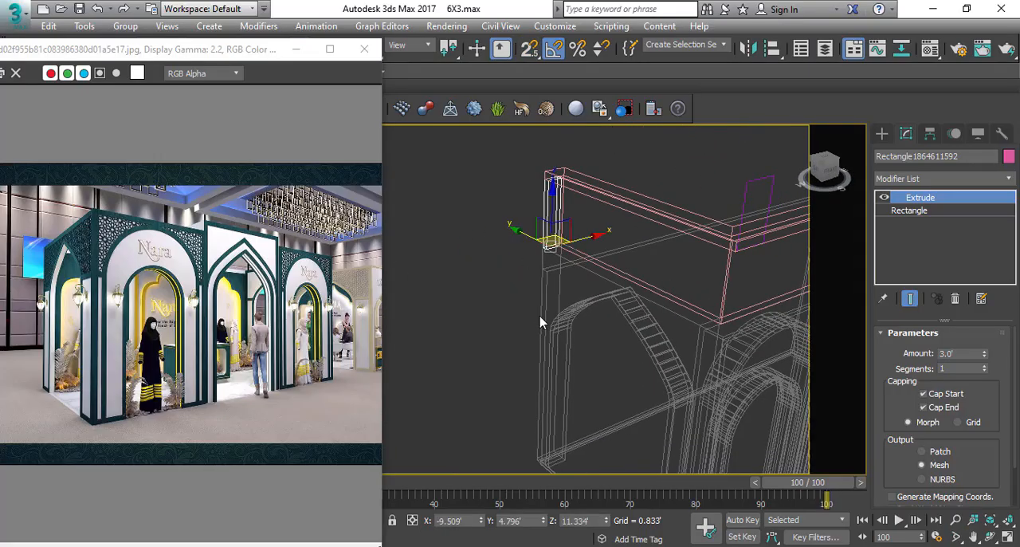
pyautogui.press('F3')
pyautogui.moveTo(540, 322)
pyautogui.mouseDown(button='middle')
pyautogui.moveTo(492, 326)
pyautogui.moveTo(513, 305)
pyautogui.mouseUp(button='middle')
pyautogui.scroll(-2, 513, 306)
pyautogui.keyDown('ctrl'); pyautogui.click(490, 232); pyautogui.keyUp('ctrl')
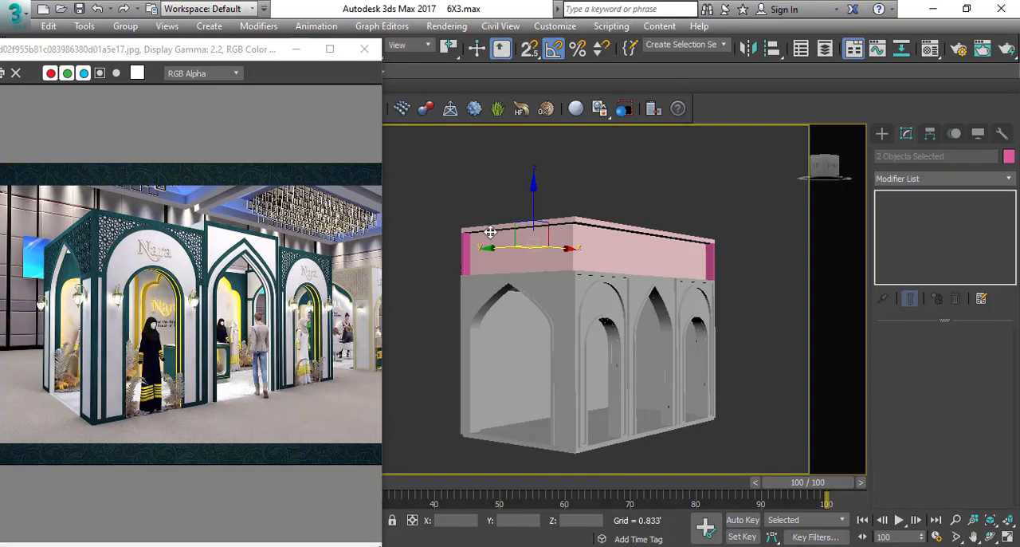
pyautogui.keyDown('alt'); pyautogui.moveTo(712, 257); pyautogui.dragTo(572, 275, button='middle'); pyautogui.keyUp('alt')
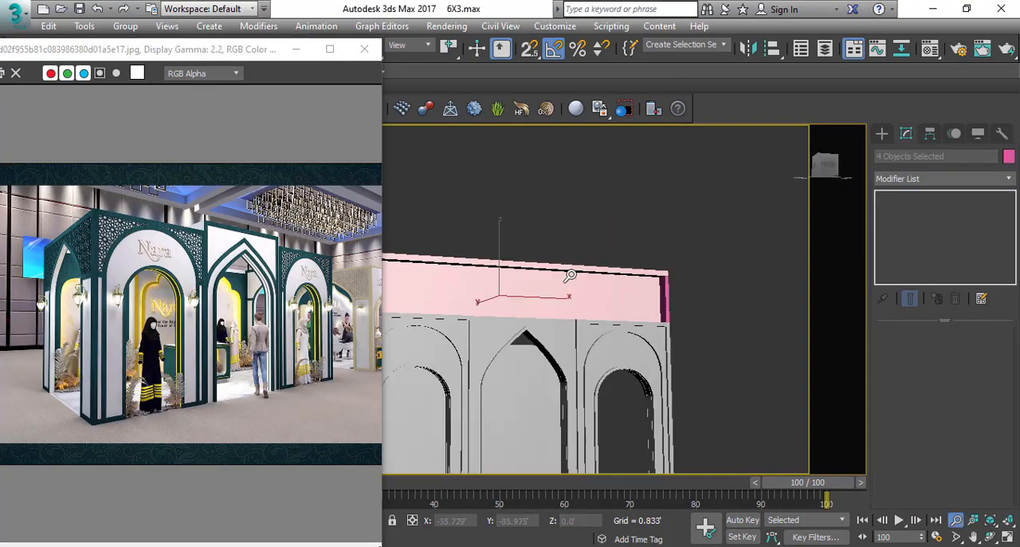
pyautogui.scroll(-3, 574, 307)
pyautogui.moveTo(576, 311); pyautogui.dragTo(574, 334, button='middle')
pyautogui.press('m')
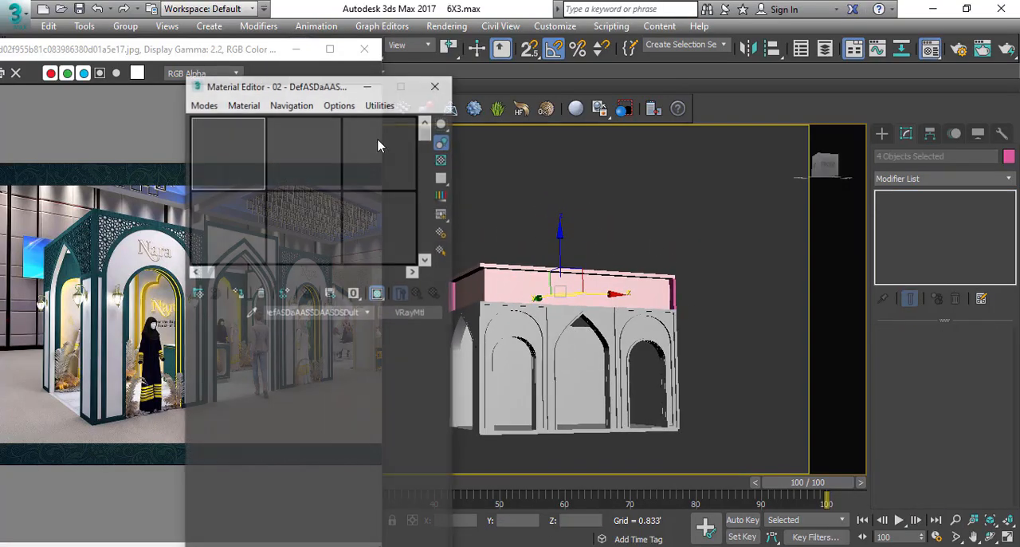
pyautogui.click(437, 84)
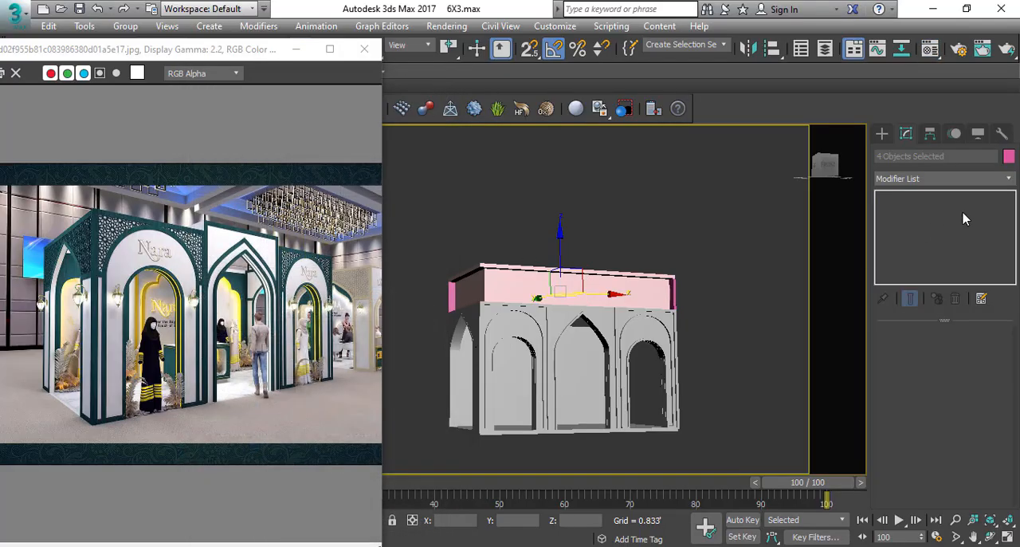
pyautogui.click(1009, 157)
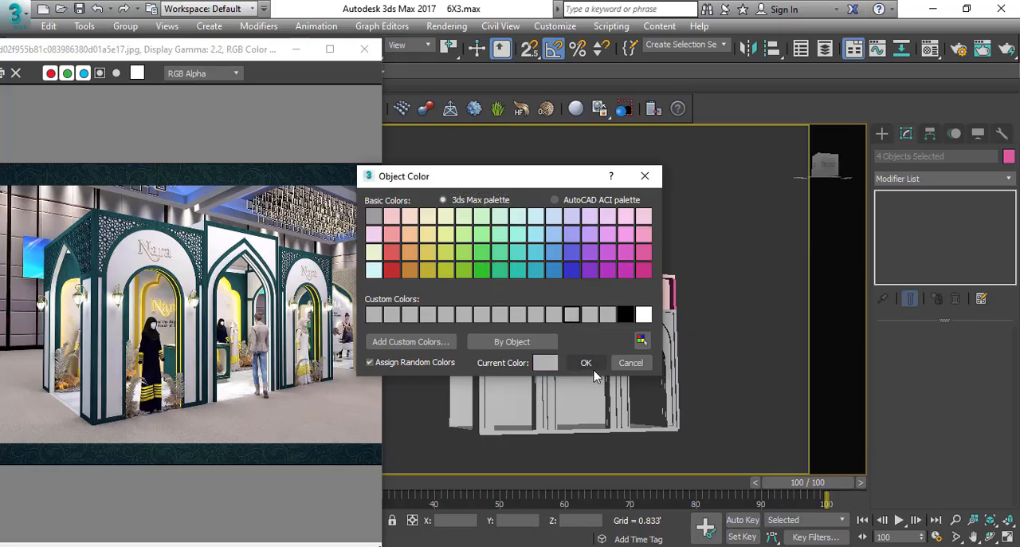
pyautogui.click(593, 369)
pyautogui.click(697, 263)
# Examine the stall's back walls and the reference image's entrances, moving the reference window aside to expose the top view.
pyautogui.keyDown('alt'); pyautogui.moveTo(470, 358); pyautogui.dragTo(541, 447, button='middle'); pyautogui.keyUp('alt')
pyautogui.moveTo(656, 275); pyautogui.dragTo(589, 308, button='middle')
pyautogui.keyDown('alt'); pyautogui.moveTo(606, 360); pyautogui.dragTo(604, 346, button='middle'); pyautogui.keyUp('alt')
pyautogui.click(515, 305)
pyautogui.press('t')
pyautogui.press('F3')
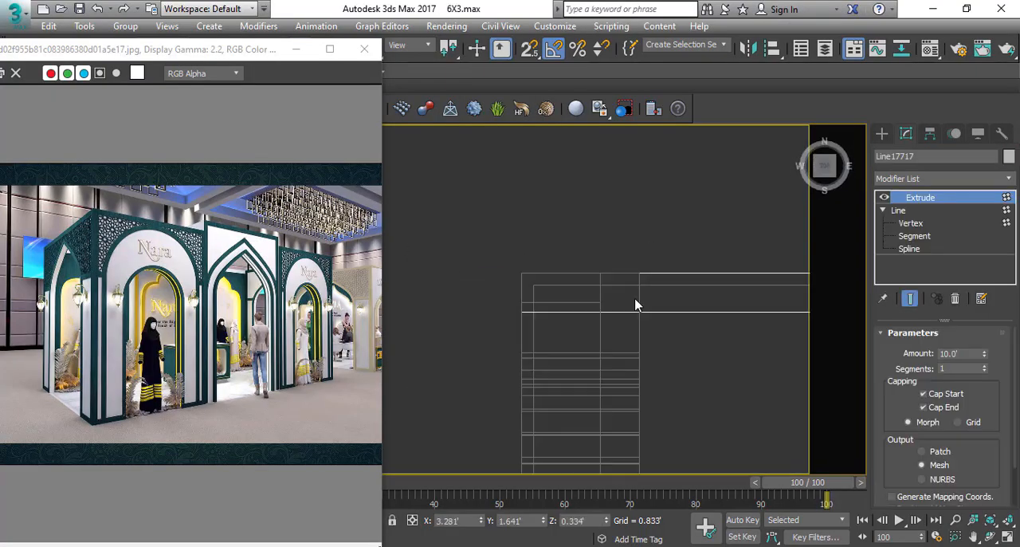
pyautogui.moveTo(636, 300); pyautogui.dragTo(375, 265, button='middle')
pyautogui.scroll(-2, 373, 266)
pyautogui.scroll(-7, 515, 299)
pyautogui.scroll(3, 246, 318)
pyautogui.moveTo(543, 344); pyautogui.dragTo(170, 311, button='middle')
pyautogui.scroll(-3, 665, 292)
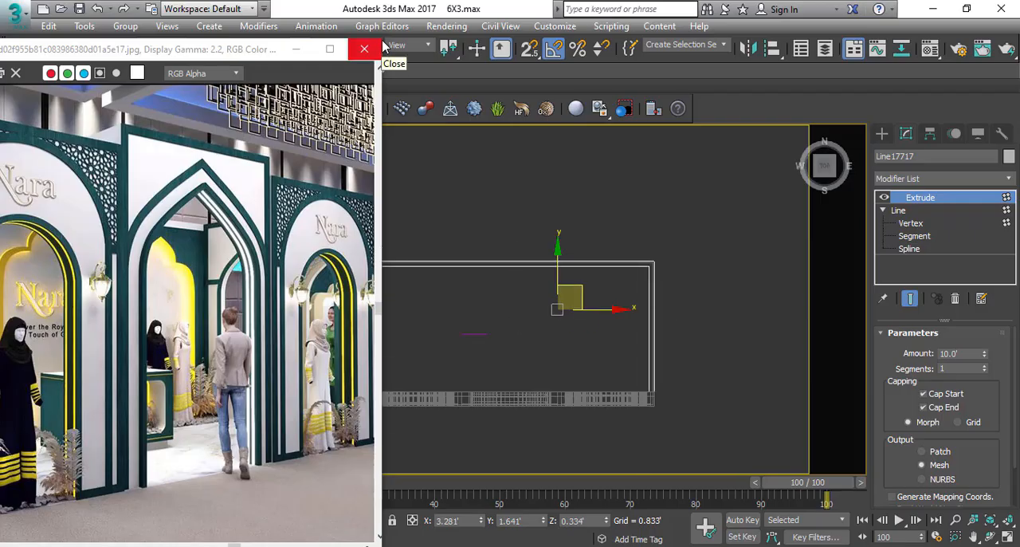
pyautogui.moveTo(382, 39); pyautogui.dragTo(171, 182)
pyautogui.scroll(-1, 164, 305)
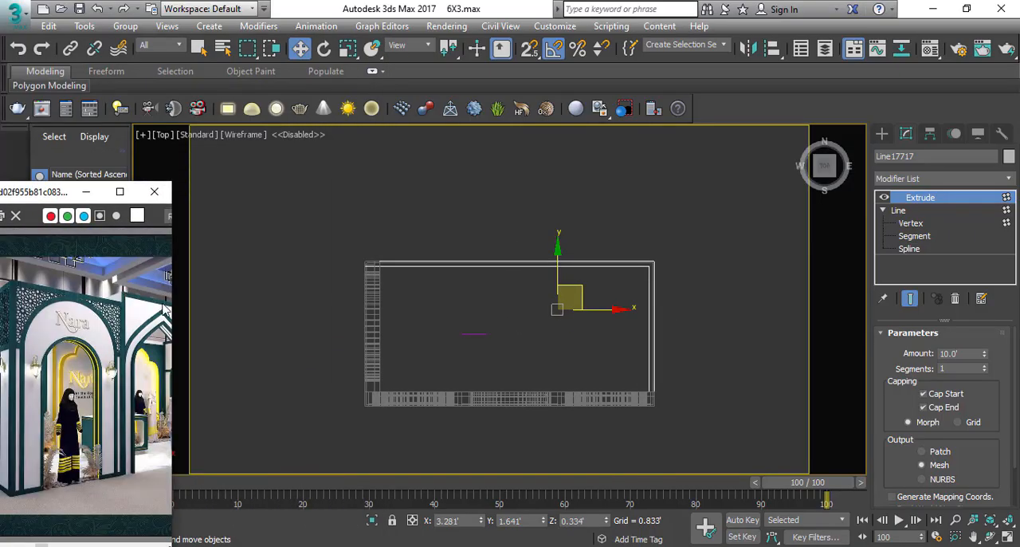
# Draw a wide rectangle in the top view, snapped to the inner corner of the back wall and the solid side wall.
pyautogui.scroll(2, 590, 308)
pyautogui.click(619, 285)
pyautogui.rightClick(601, 299)
pyautogui.click(636, 229)
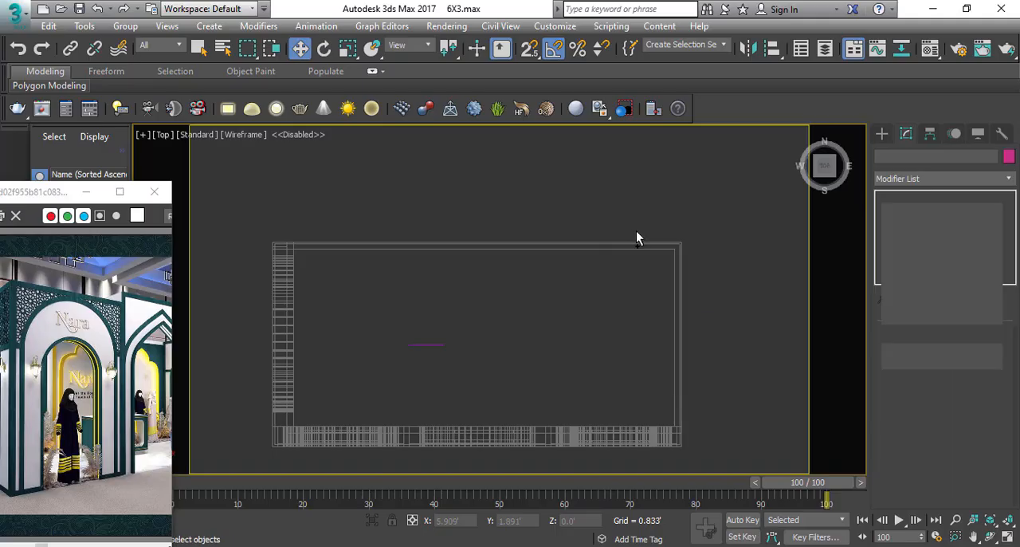
pyautogui.scroll(2, 654, 251)
pyautogui.moveTo(663, 240); pyautogui.dragTo(688, 227, button='middle')
pyautogui.press('s')
pyautogui.moveTo(707, 234); pyautogui.dragTo(682, 247)
pyautogui.moveTo(518, 308); pyautogui.dragTo(518, 307)
pyautogui.press('w')
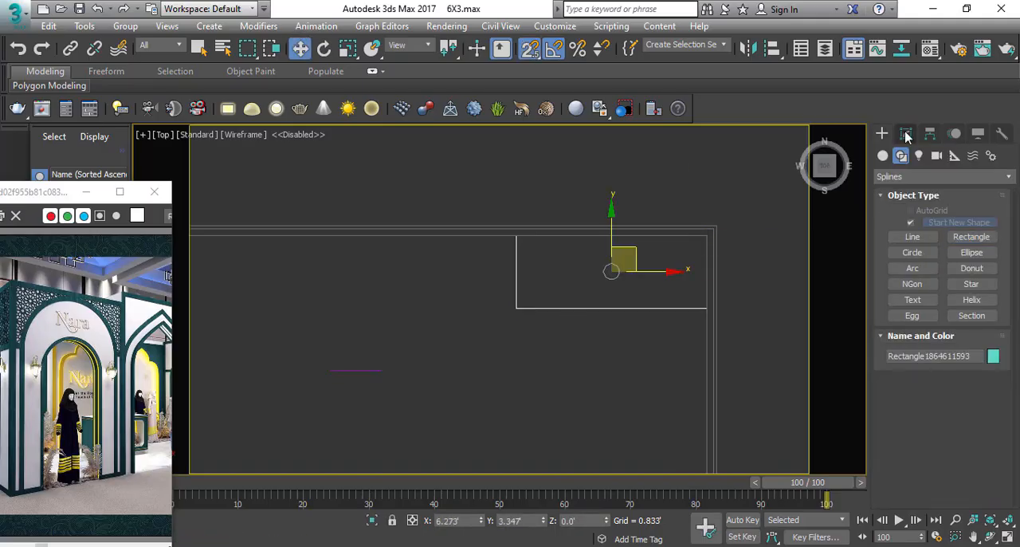
# Set the rectangle to 3' length and 6' width, keeping it snapped to the inner corner of the back and side walls.
pyautogui.click(907, 133)
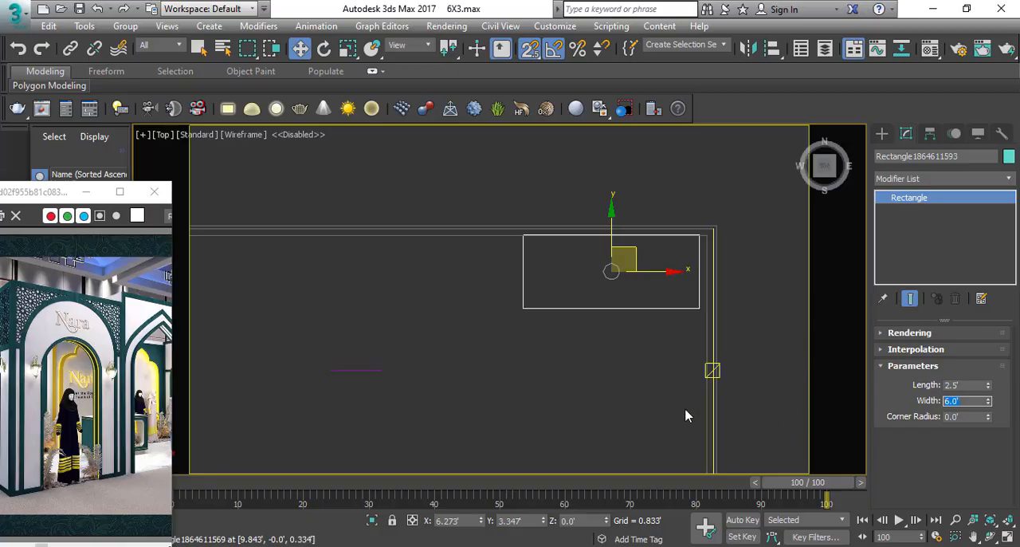
pyautogui.moveTo(631, 271); pyautogui.dragTo(610, 337)
pyautogui.moveTo(702, 302); pyautogui.dragTo(706, 236)
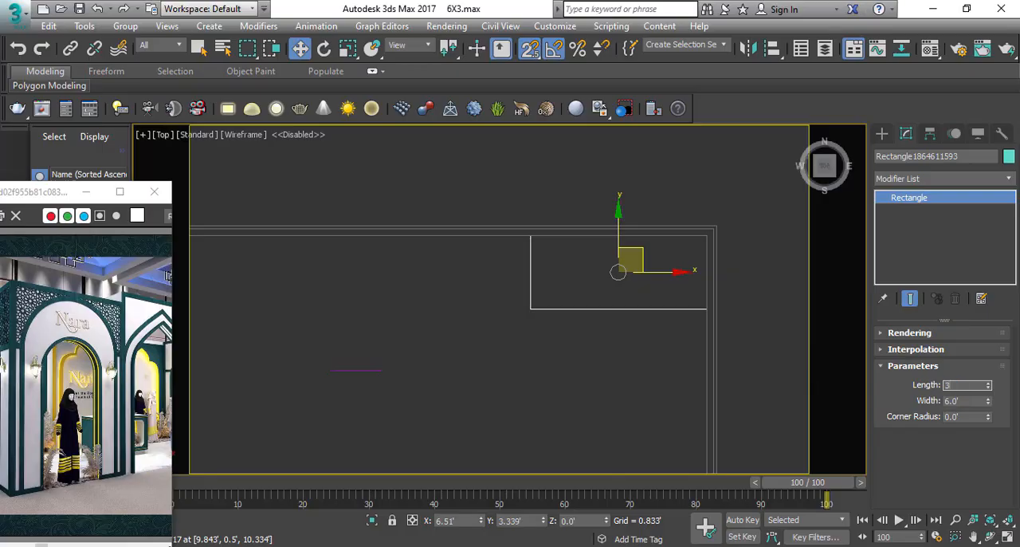
pyautogui.moveTo(642, 254); pyautogui.dragTo(699, 243)
# Apply Edit Spline to the rectangle, delete its two segments along the walls and outline the remaining L-shape inward.
pyautogui.click(948, 179)
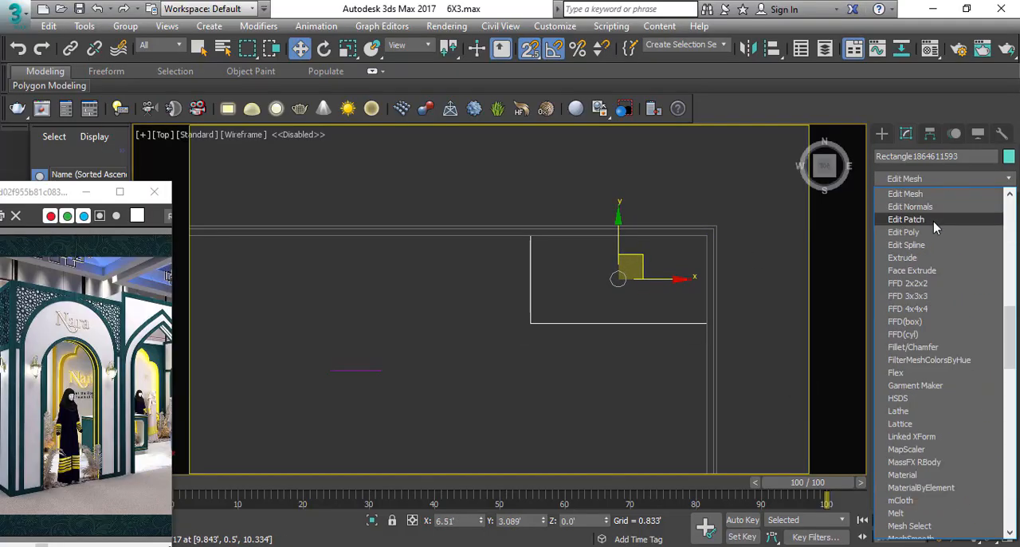
pyautogui.click(917, 242)
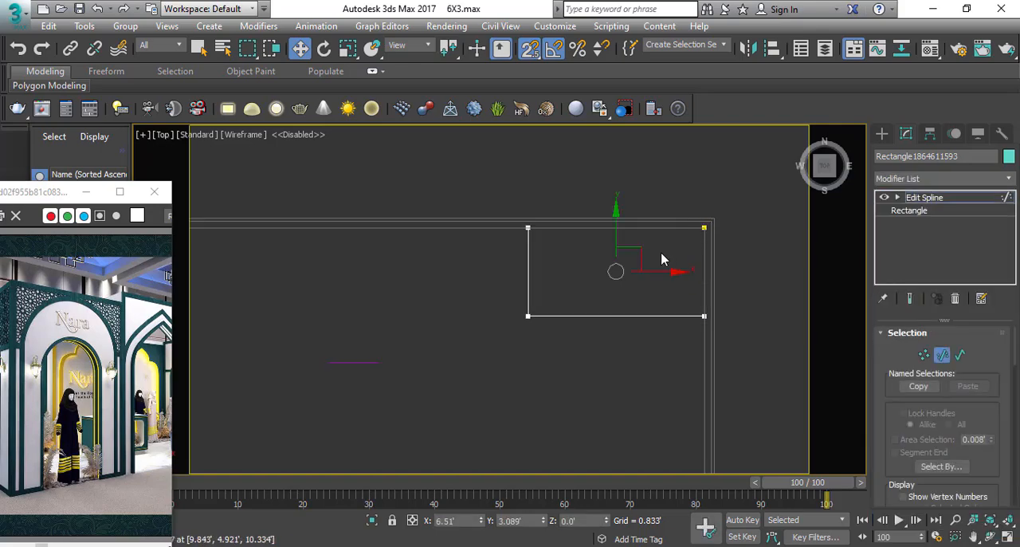
pyautogui.moveTo(655, 255); pyautogui.dragTo(637, 266, button='middle')
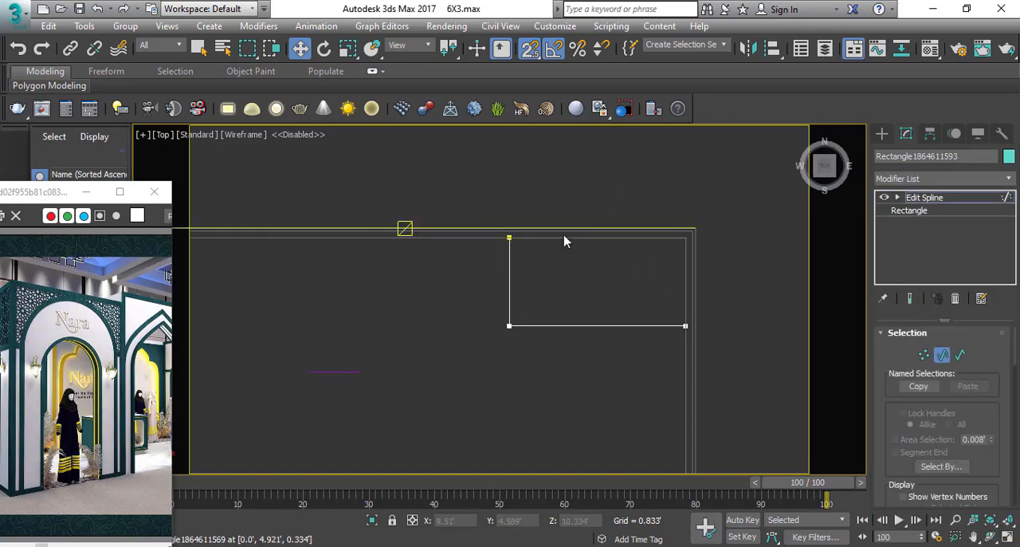
pyautogui.scroll(-10, 920, 433)
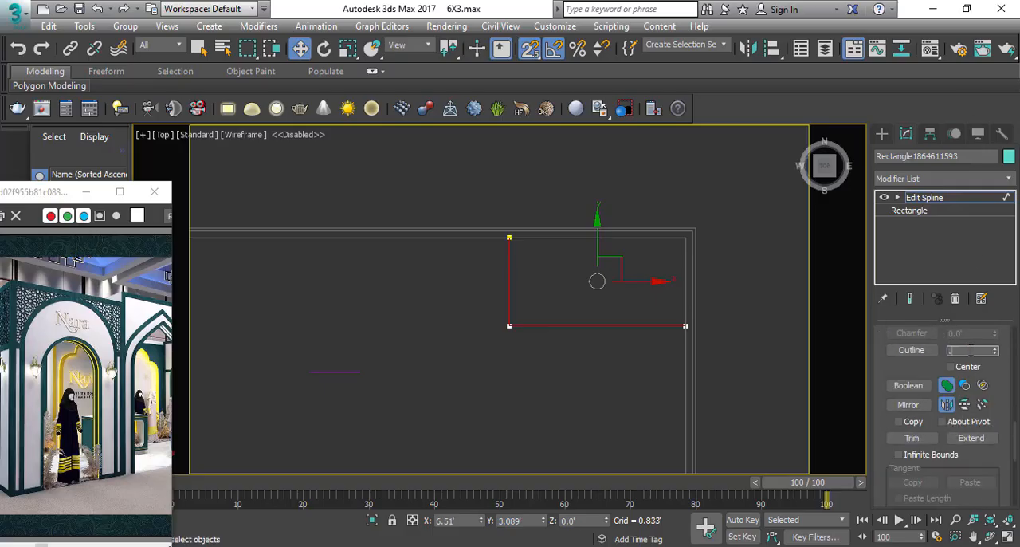
# Extrude the outlined L-shape 10' to form the storage room partition.
pyautogui.click(939, 180)
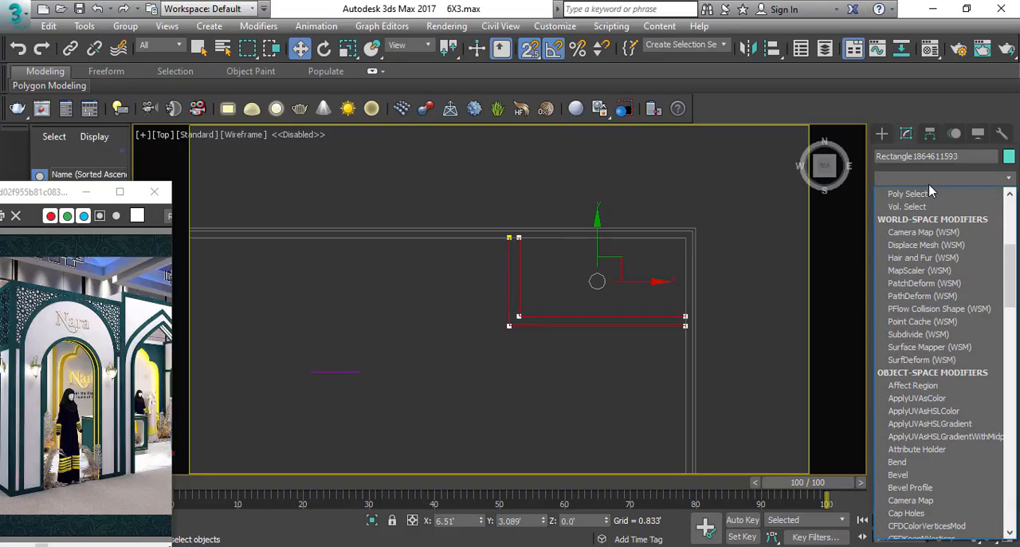
pyautogui.write('ex')
pyautogui.click(930, 190)
# Raise the extruded partition in the front view so its base sits on top of the floor platform at 0.334'.
pyautogui.press('f')
pyautogui.scroll(-5, 561, 338)
pyautogui.press('s')
pyautogui.scroll(3, 564, 348)
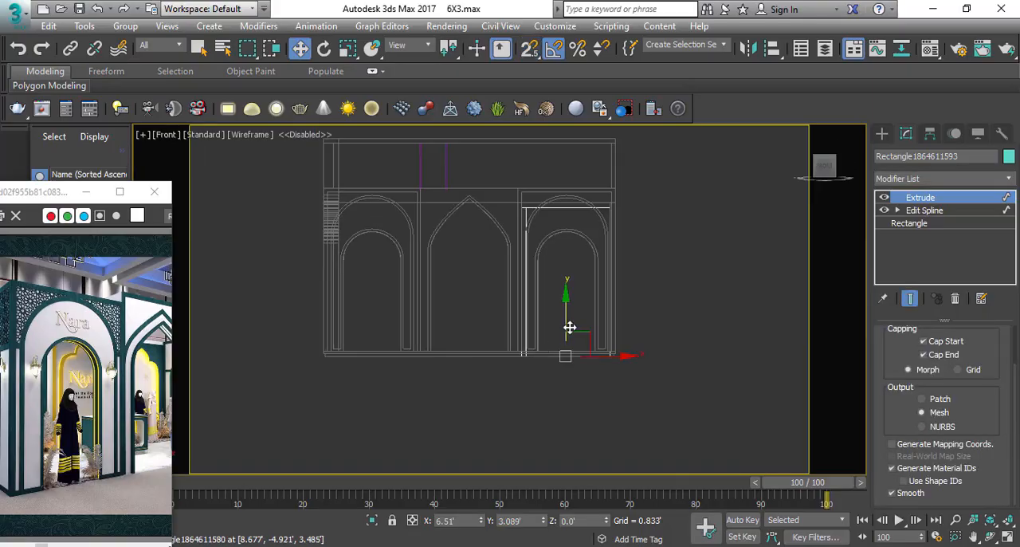
pyautogui.press('s')
pyautogui.scroll(-4, 546, 348)
pyautogui.scroll(2, 556, 330)
# Show the stall shaded in perspective and set the partition's object color to light grey.
pyautogui.press('p')
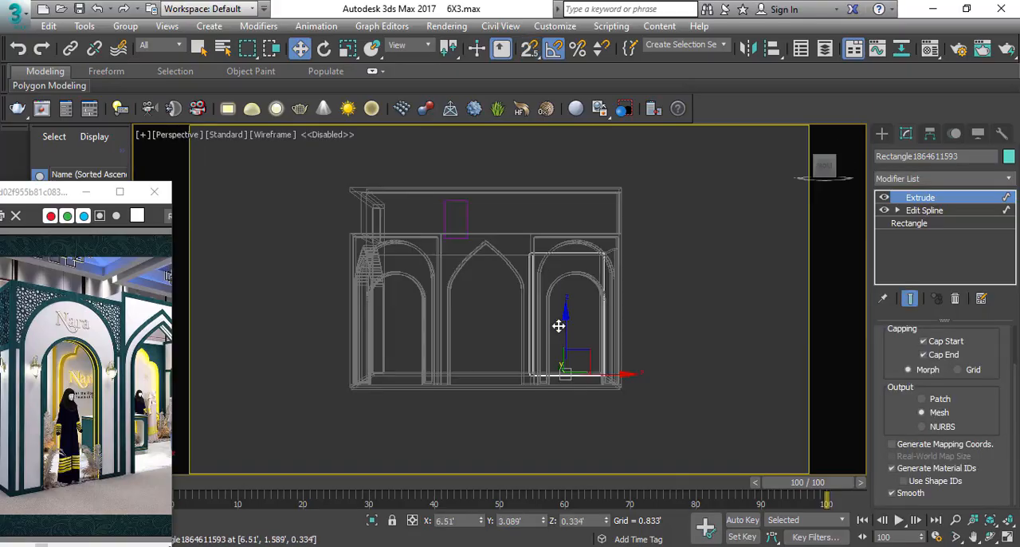
pyautogui.press('F3')
pyautogui.keyDown('alt'); pyautogui.moveTo(558, 326); pyautogui.dragTo(629, 271, button='middle'); pyautogui.keyUp('alt')
pyautogui.scroll(2, 577, 309)
pyautogui.press('w')
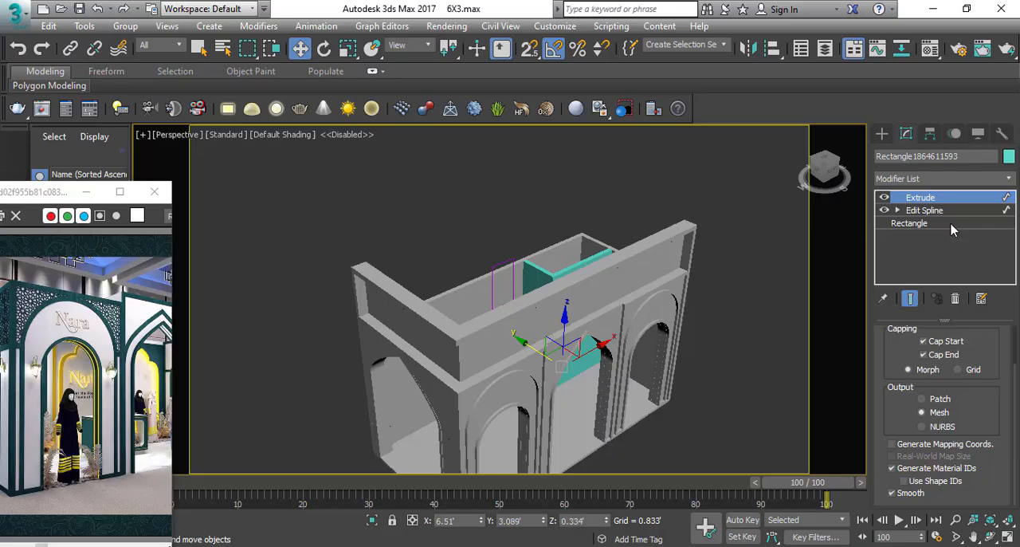
pyautogui.click(1011, 157)
pyautogui.click(572, 314)
pyautogui.click(586, 365)
pyautogui.click(681, 259)
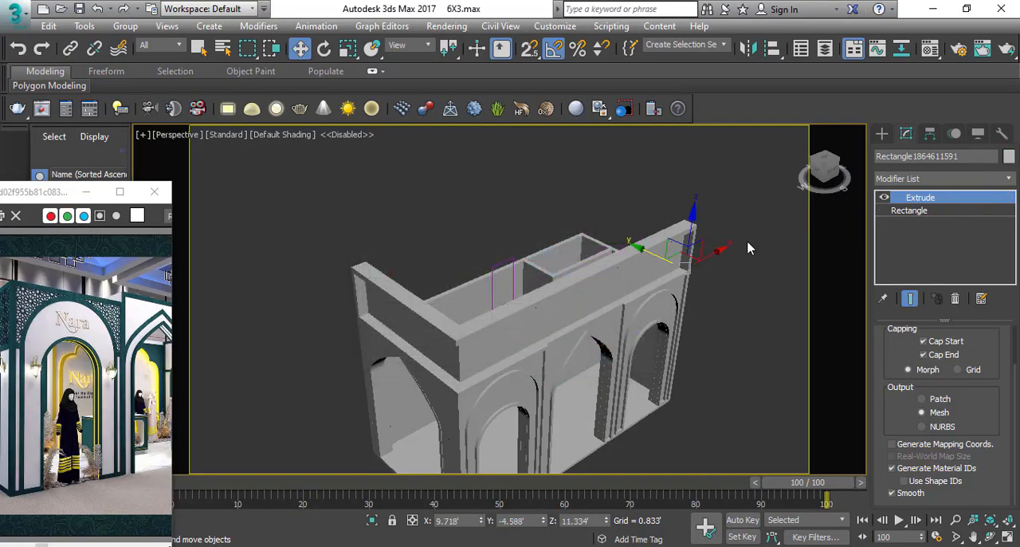
pyautogui.click(748, 249)
# Examine the new corner room from above and through the front arches, and compare it with the enlarged reference image.
pyautogui.scroll(-4, 606, 275)
pyautogui.keyDown('alt'); pyautogui.moveTo(510, 267); pyautogui.dragTo(513, 281, button='middle'); pyautogui.keyUp('alt')
pyautogui.scroll(4, 495, 279)
pyautogui.keyDown('alt'); pyautogui.moveTo(434, 244); pyautogui.dragTo(480, 262, button='middle'); pyautogui.keyUp('alt')
pyautogui.scroll(1, 481, 262)
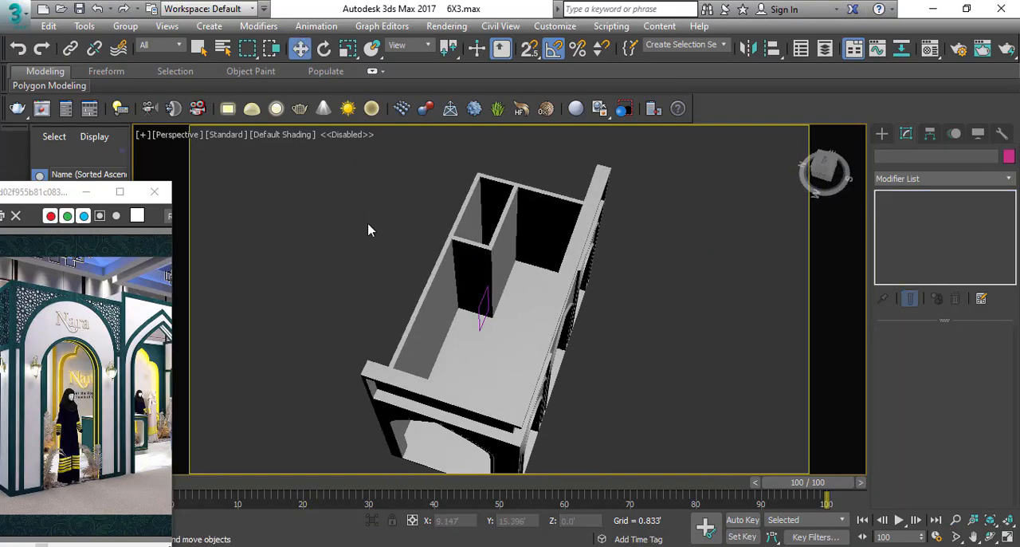
pyautogui.keyDown('alt'); pyautogui.moveTo(369, 229); pyautogui.dragTo(494, 331, button='middle'); pyautogui.keyUp('alt')
pyautogui.scroll(2, 484, 337)
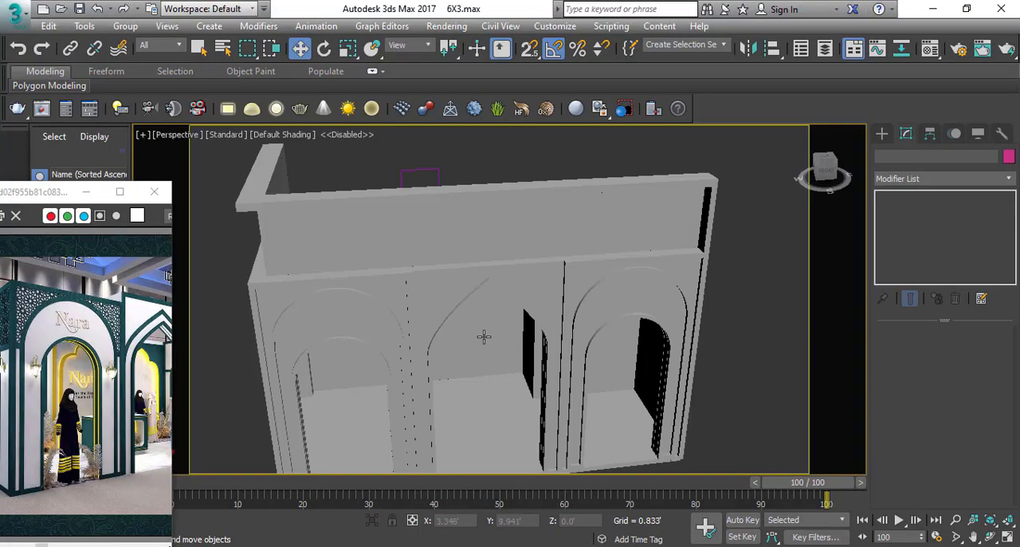
pyautogui.doubleClick(32, 194)
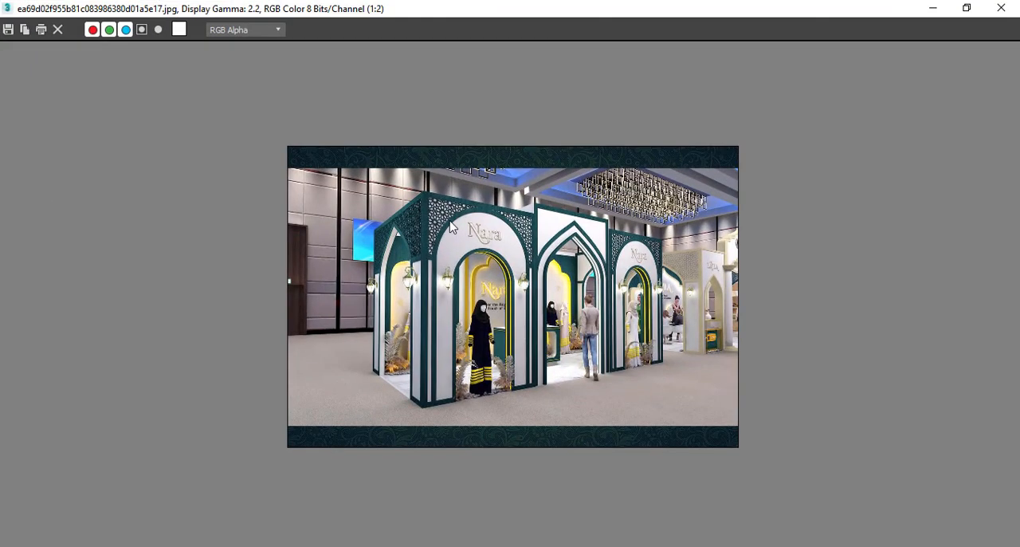
pyautogui.scroll(1, 549, 311)
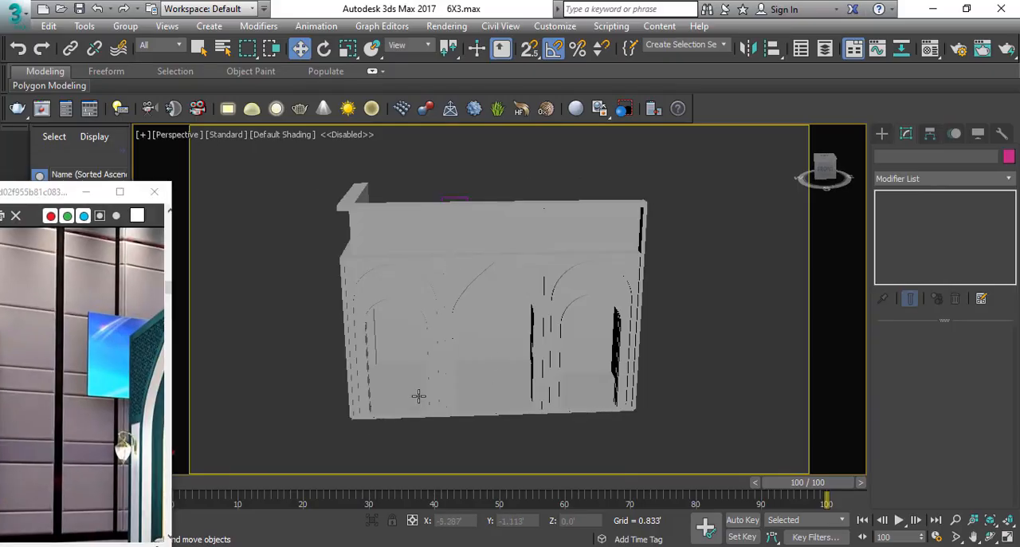
# Examine how the partition lines up with the front arches, viewing the stall up close, from above and from the front.
pyautogui.keyDown('alt'); pyautogui.moveTo(419, 396); pyautogui.dragTo(481, 455, button='middle'); pyautogui.keyUp('alt')
pyautogui.click(563, 287)
pyautogui.scroll(5, 563, 289)
pyautogui.keyDown('alt'); pyautogui.moveTo(563, 292); pyautogui.dragTo(546, 242, button='middle'); pyautogui.keyUp('alt')
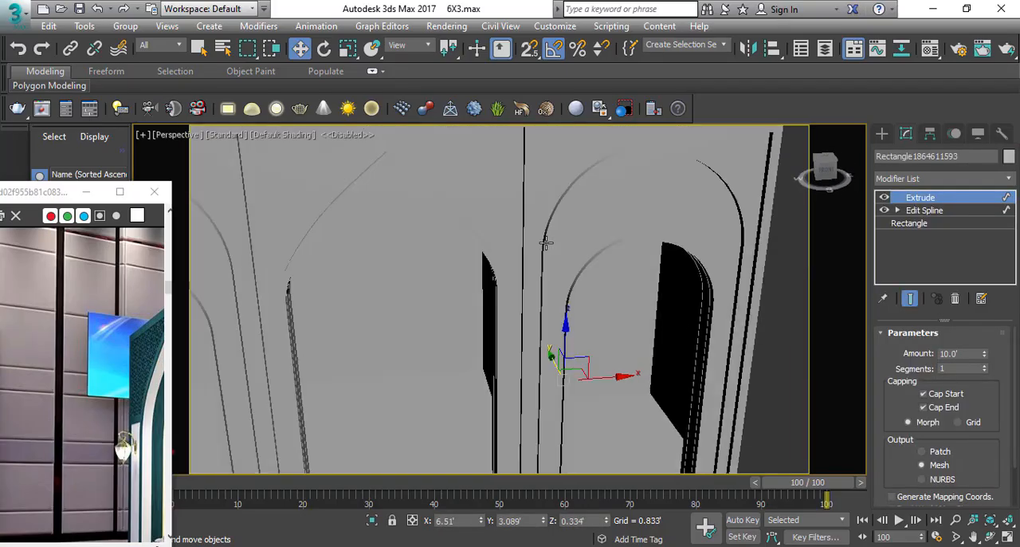
pyautogui.scroll(-8, 536, 231)
pyautogui.keyDown('alt'); pyautogui.moveTo(556, 292); pyautogui.dragTo(547, 357, button='middle'); pyautogui.keyUp('alt')
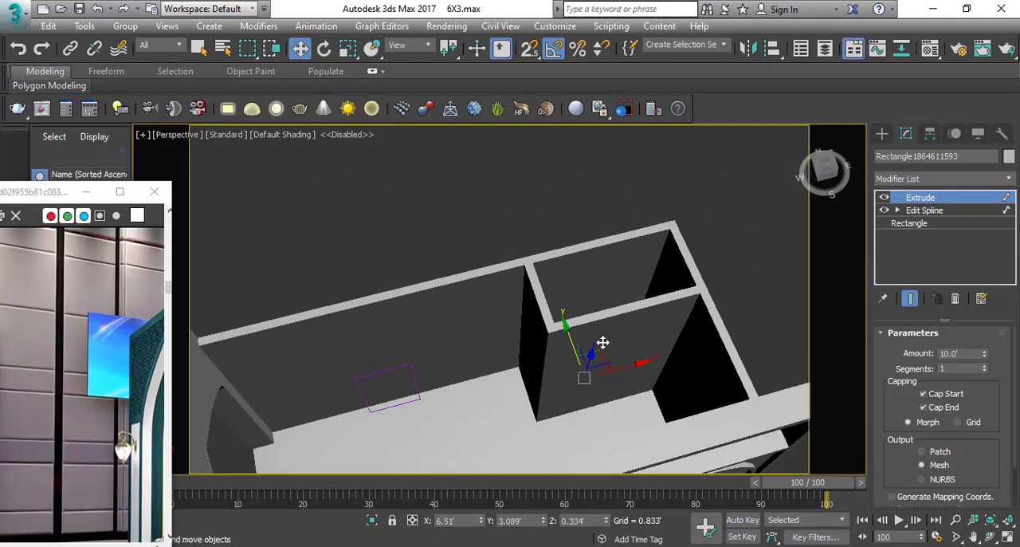
pyautogui.scroll(-5, 570, 358)
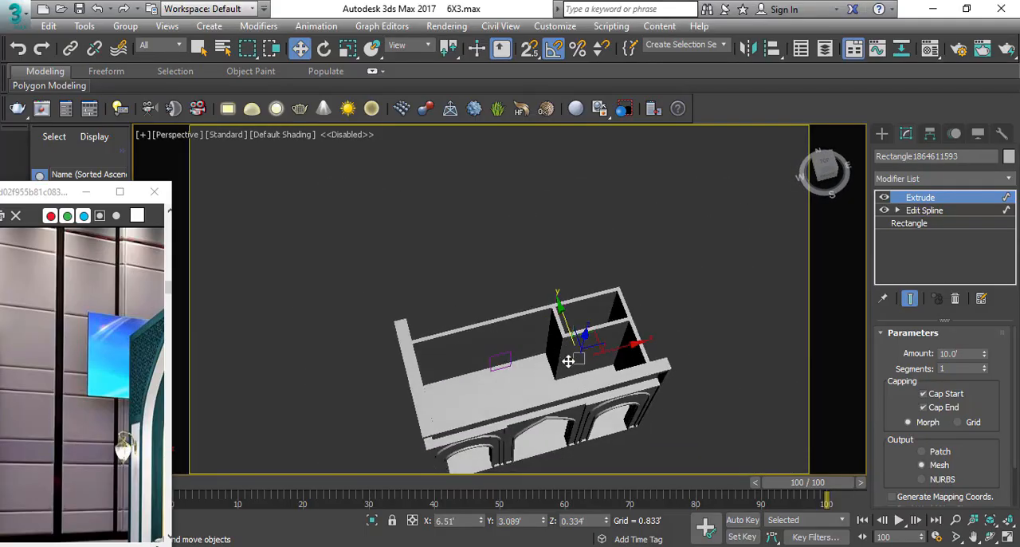
pyautogui.keyDown('alt'); pyautogui.moveTo(570, 358); pyautogui.dragTo(509, 322, button='middle'); pyautogui.keyUp('alt')
pyautogui.click(459, 309)
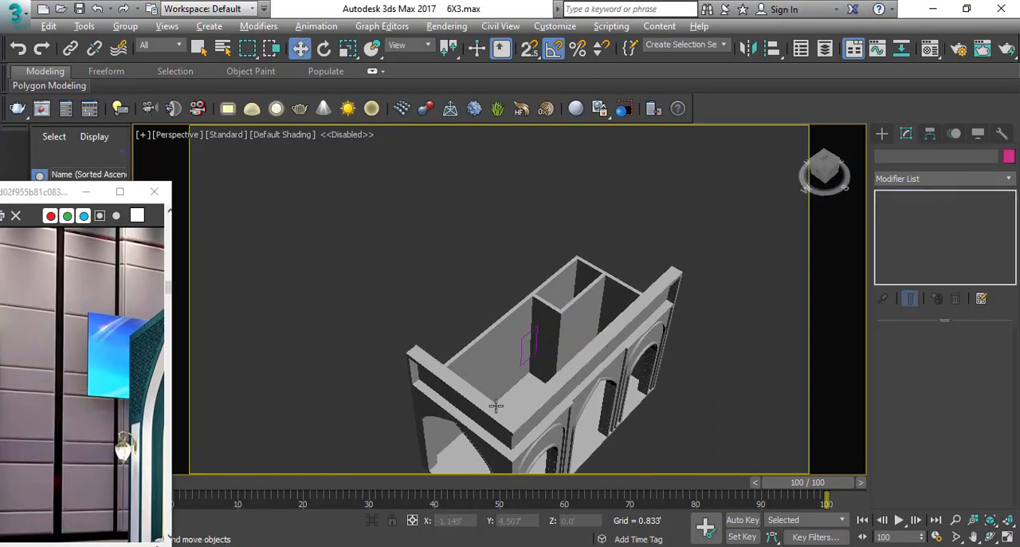
pyautogui.keyDown('alt'); pyautogui.moveTo(497, 405); pyautogui.dragTo(525, 357, button='middle'); pyautogui.keyUp('alt')
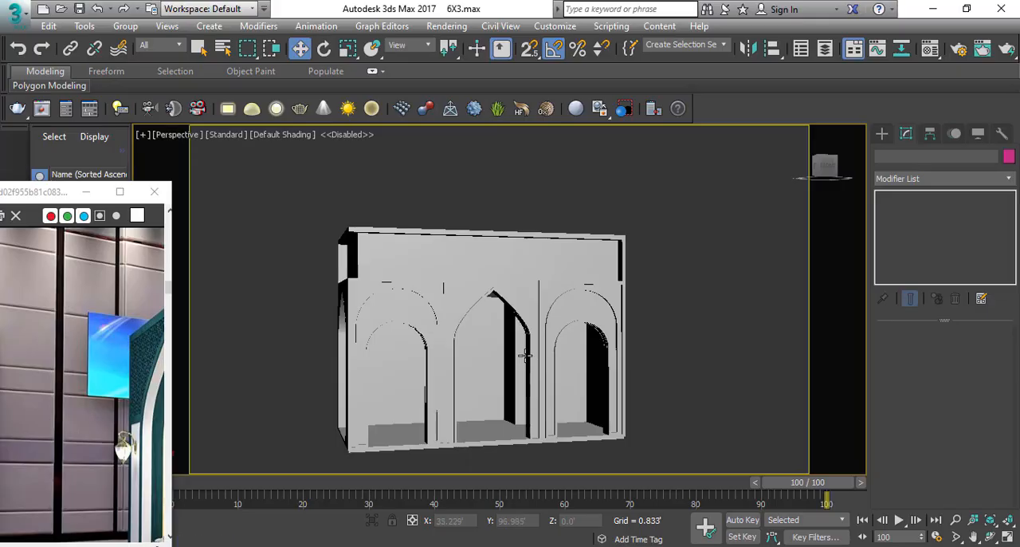